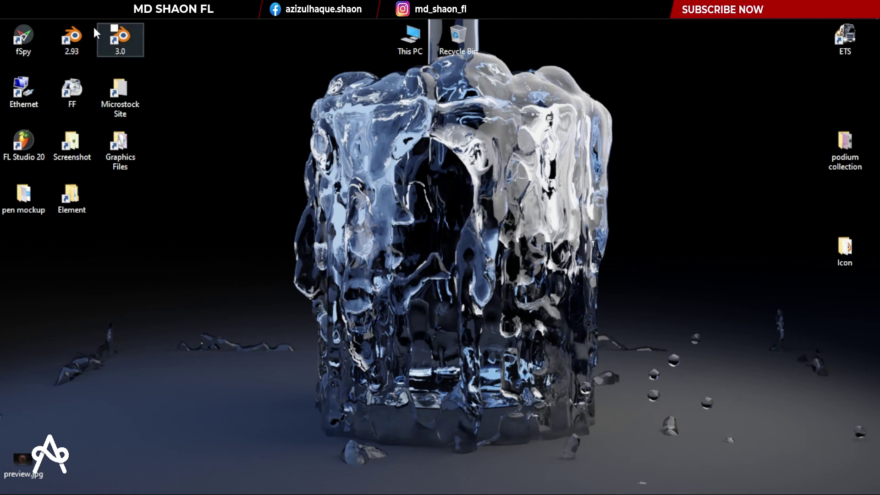
# Step: Show the YouTube channel's playlists and page right through the Created playlists row
pyautogui.click(61, 9)
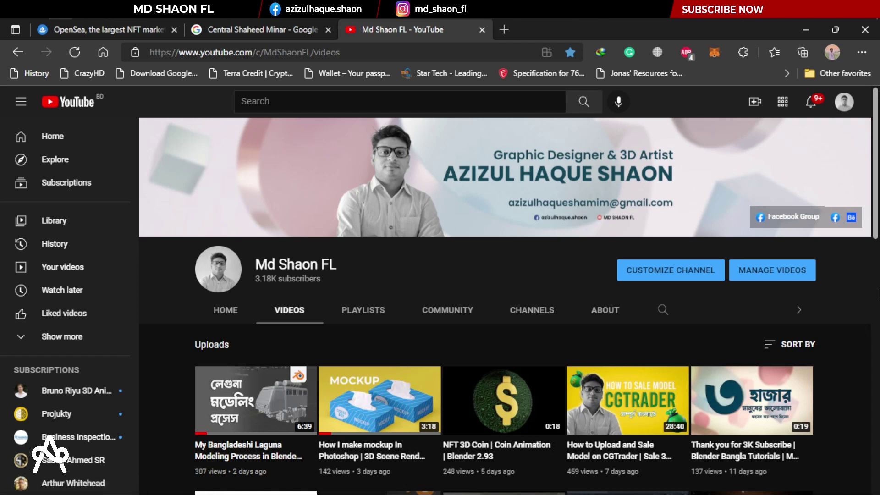
pyautogui.click(385, 306)
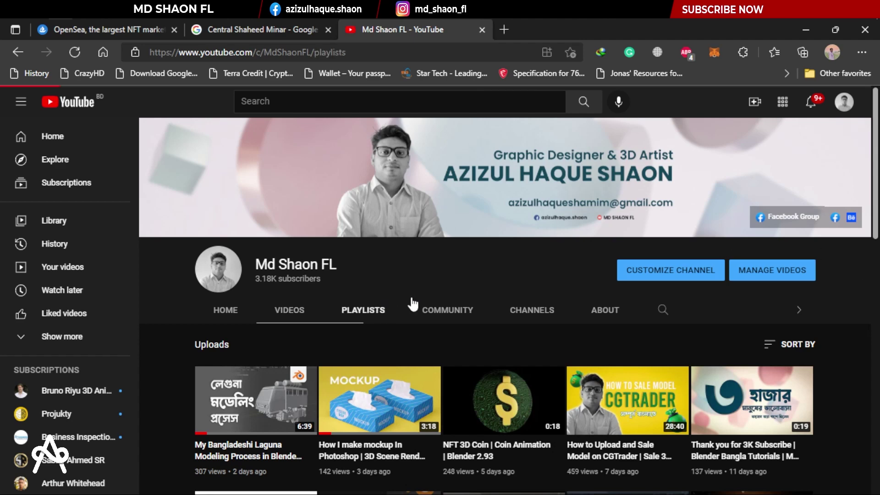
pyautogui.scroll(-3, 408, 310)
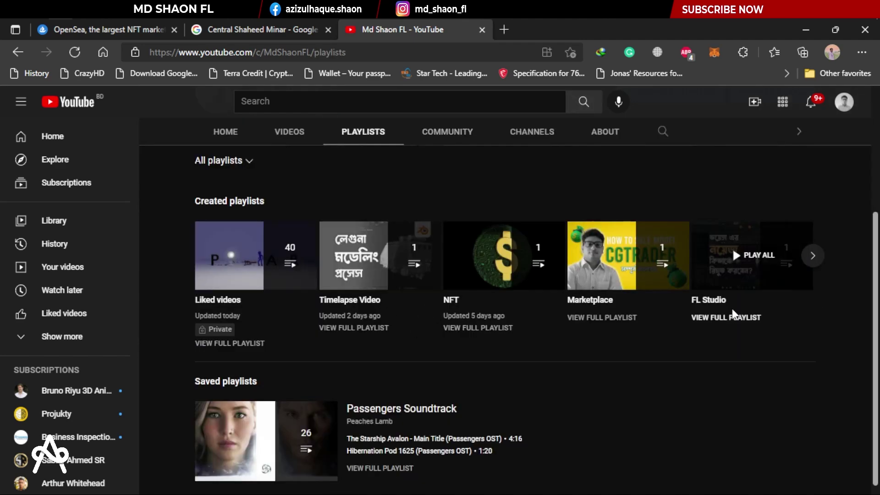
pyautogui.scroll(1, 326, 335)
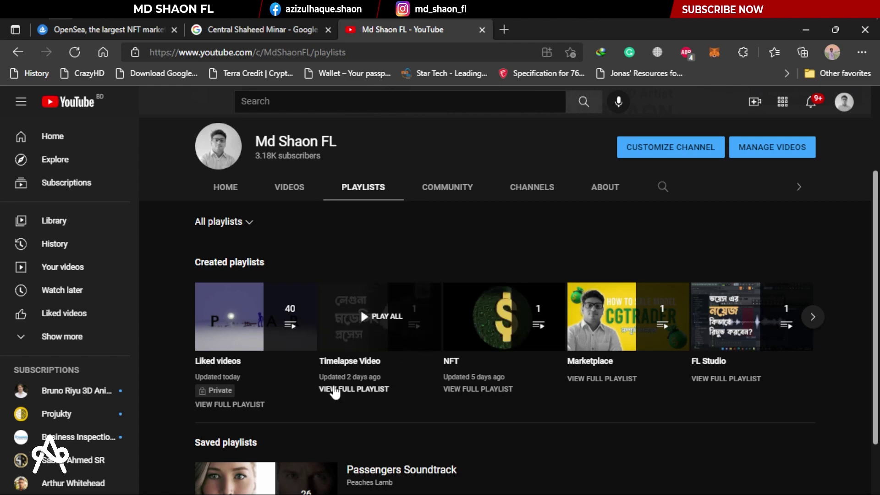
pyautogui.moveTo(628, 255)
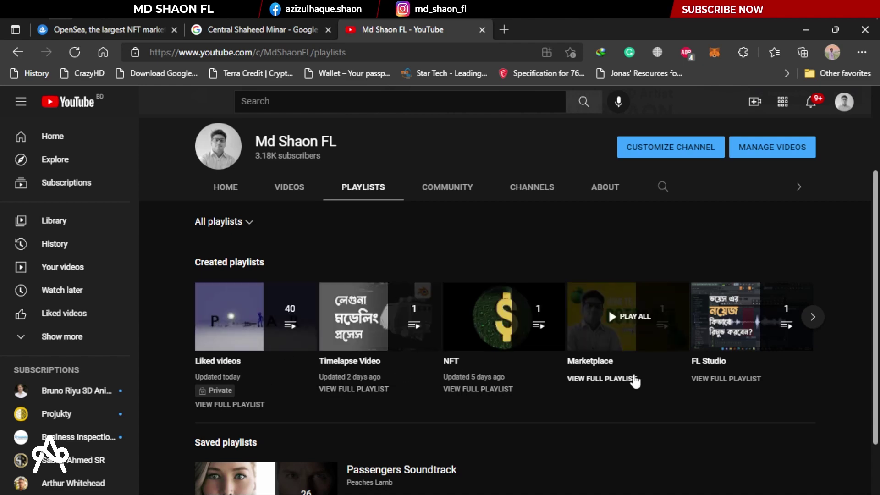
pyautogui.scroll(-1, 298, 243)
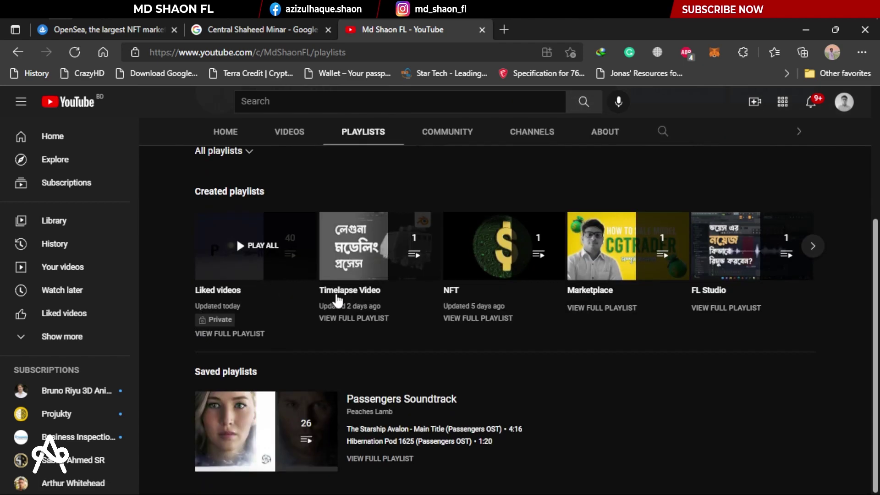
pyautogui.scroll(2, 550, 311)
pyautogui.click(812, 368)
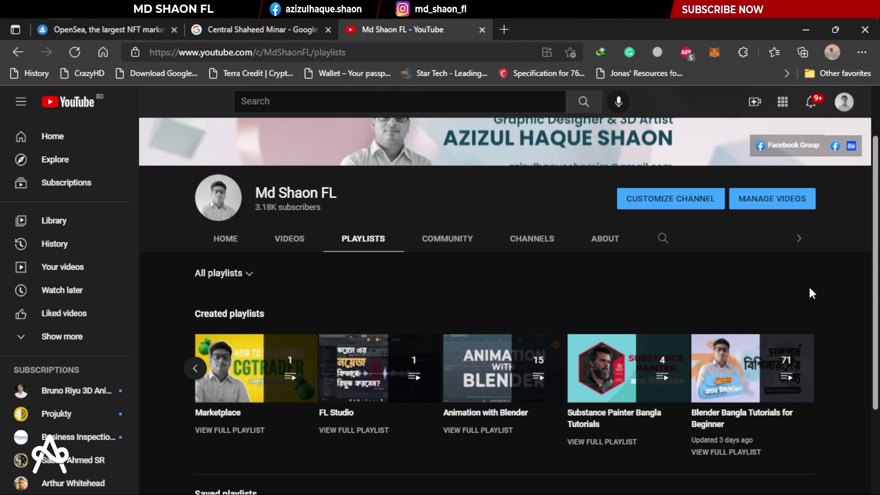
pyautogui.scroll(1, 809, 289)
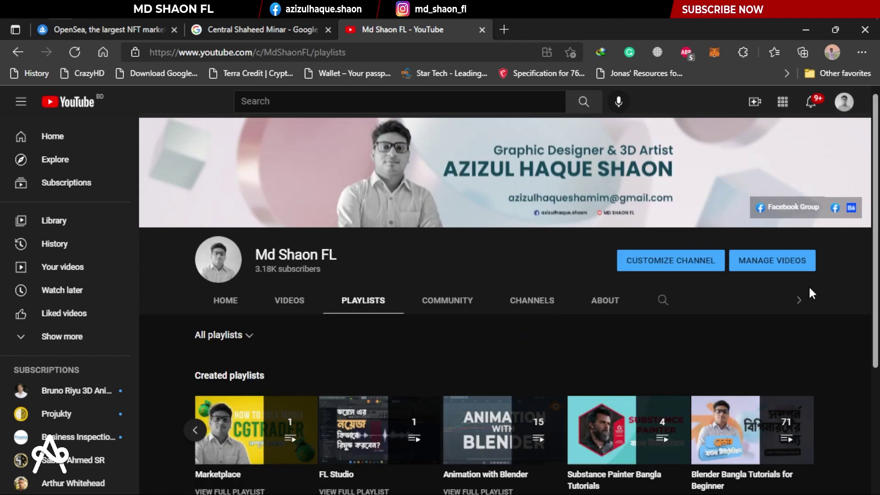
pyautogui.scroll(-2, 809, 288)
pyautogui.scroll(2, 810, 289)
pyautogui.scroll(-3, 452, 337)
pyautogui.scroll(3, 452, 337)
pyautogui.scroll(-2, 337, 366)
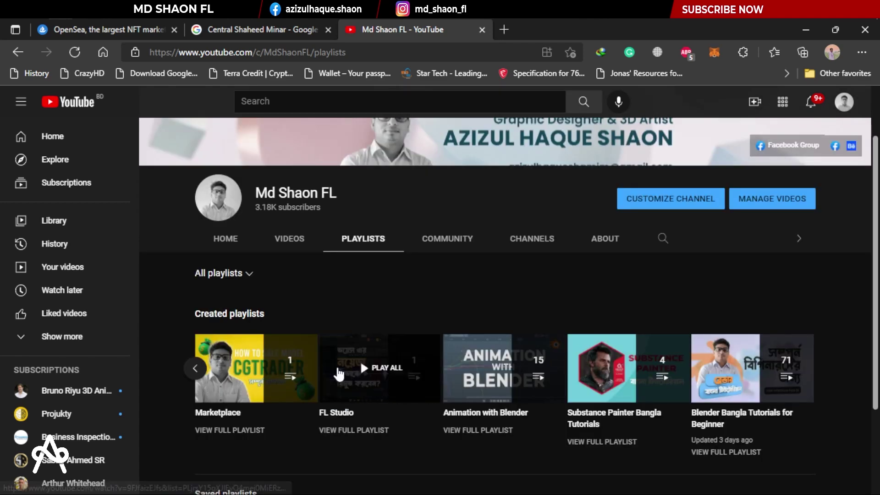
pyautogui.scroll(2, 339, 366)
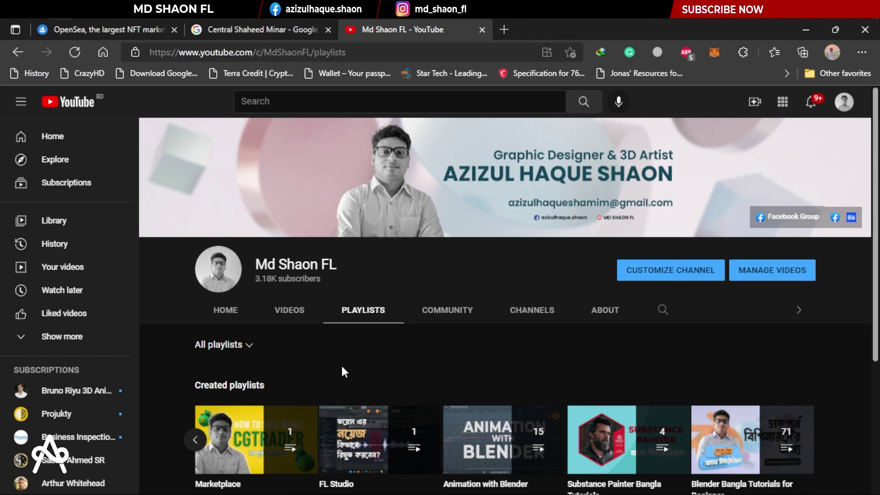
pyautogui.scroll(-3, 369, 356)
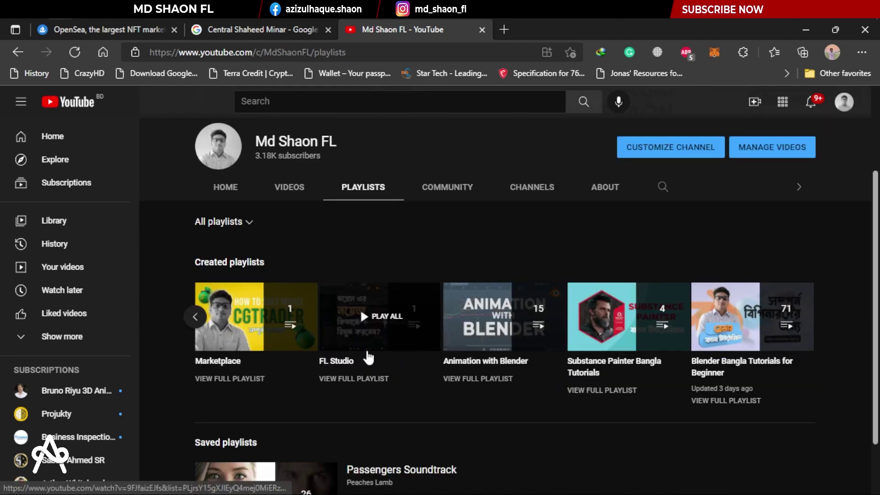
pyautogui.scroll(3, 368, 357)
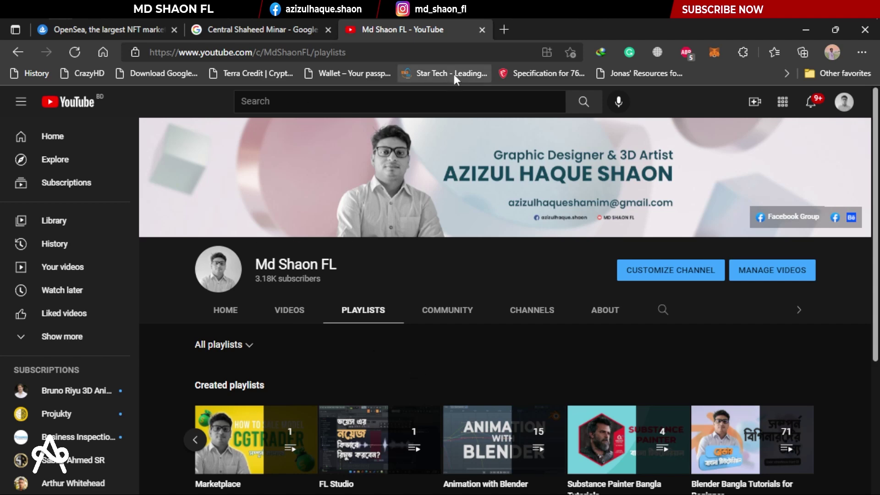
# Step: Close the YouTube and OpenSea tabs and open the 'Shaheed Minar, Dhaka - Wikipedia' result in the background
pyautogui.click(482, 30)
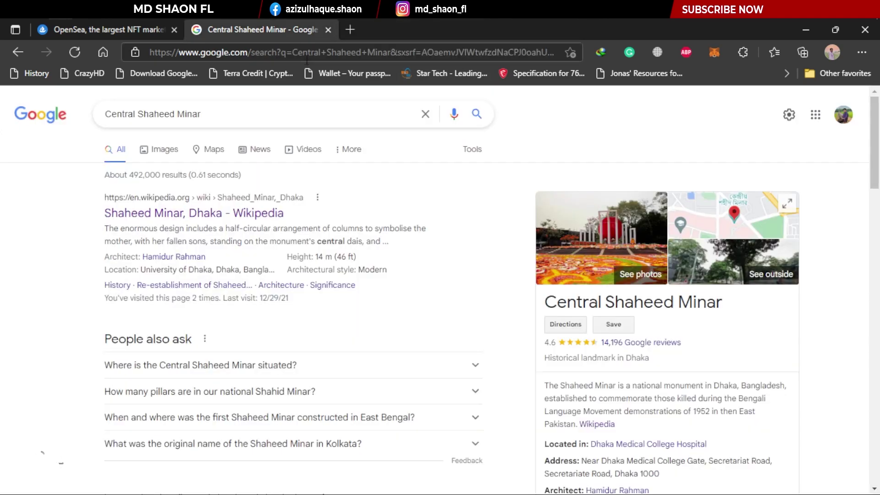
pyautogui.click(108, 30)
pyautogui.scroll(-3, 274, 212)
pyautogui.click(171, 29)
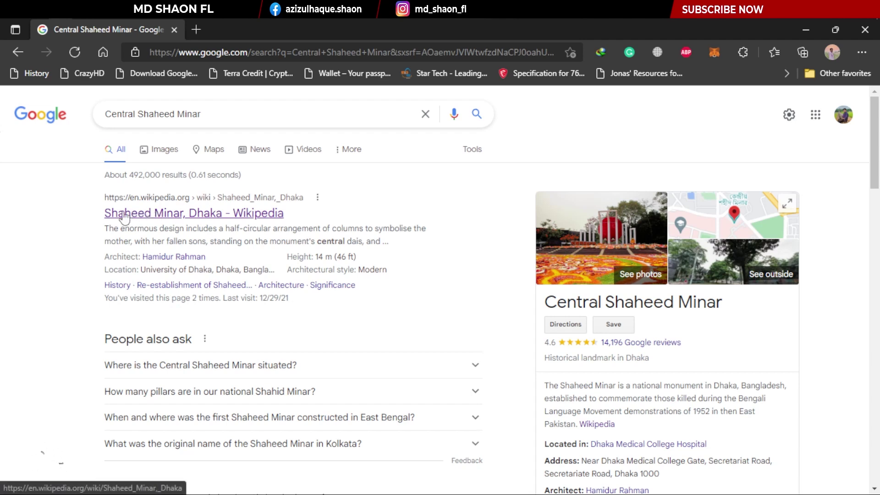
pyautogui.middleClick(137, 219)
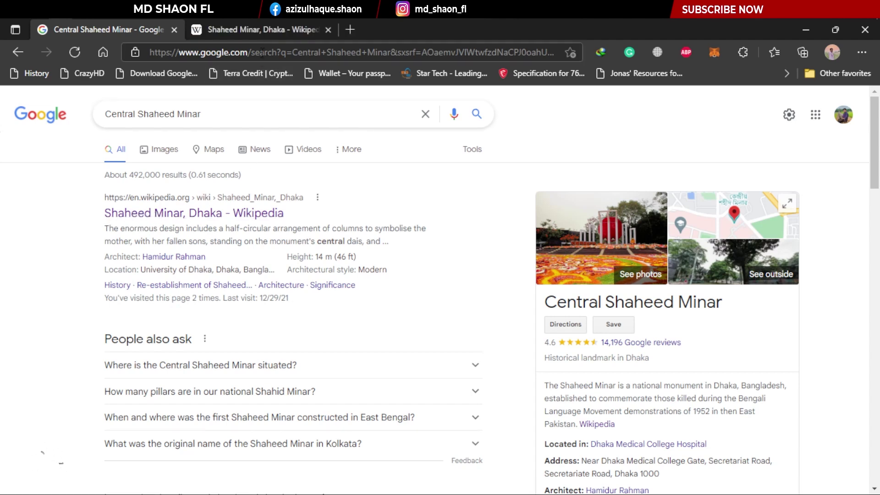
# Step: In the Shaheed Minar, Dhaka Wikipedia article, highlight the infobox height of 14 m
pyautogui.click(265, 38)
pyautogui.scroll(-4, 362, 294)
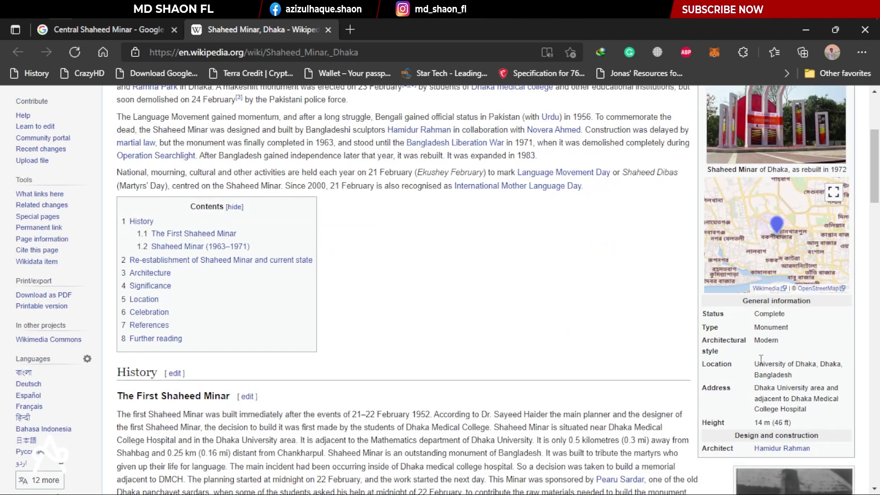
pyautogui.moveTo(706, 417); pyautogui.dragTo(770, 423)
pyautogui.click(769, 423)
# Step: Scroll back through the article's introduction and return to the Central Shaheed Minar results
pyautogui.scroll(3, 724, 261)
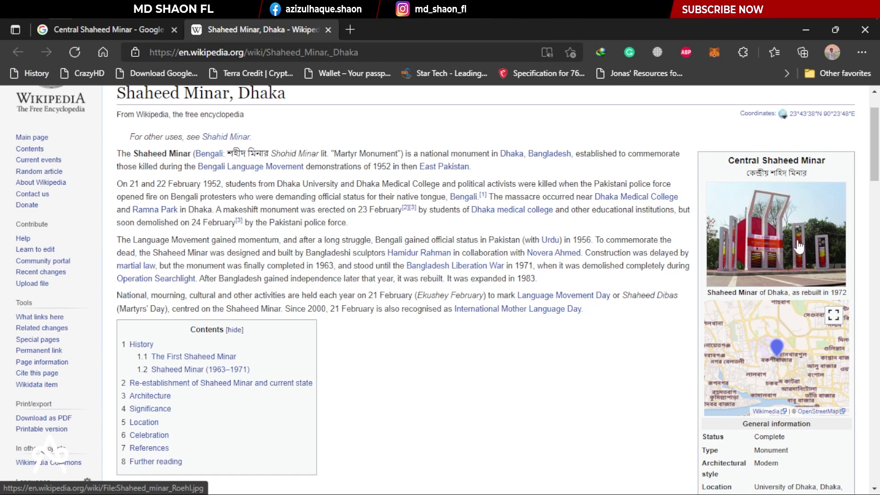
pyautogui.scroll(1, 458, 275)
pyautogui.scroll(-3, 577, 275)
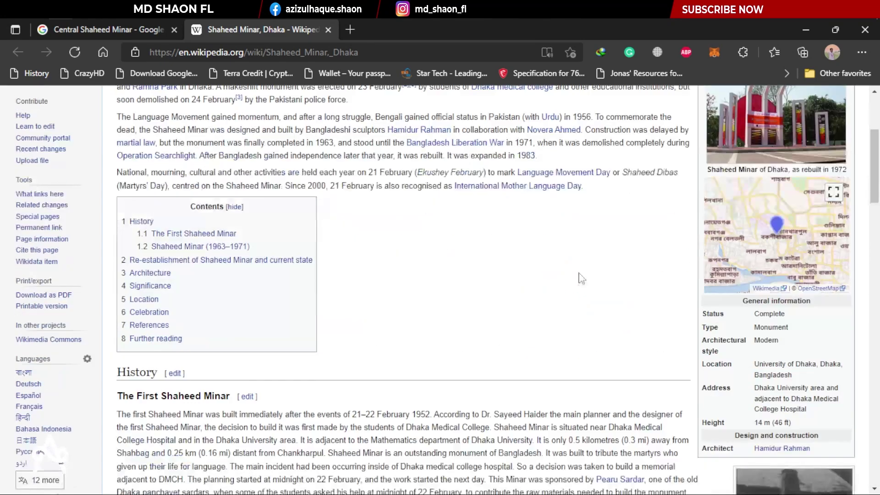
pyautogui.scroll(1, 646, 277)
pyautogui.scroll(3, 474, 156)
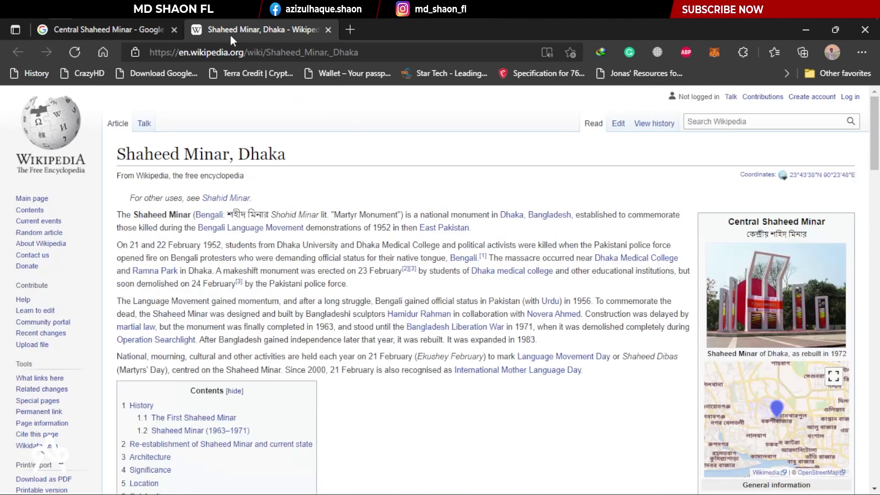
pyautogui.click(131, 31)
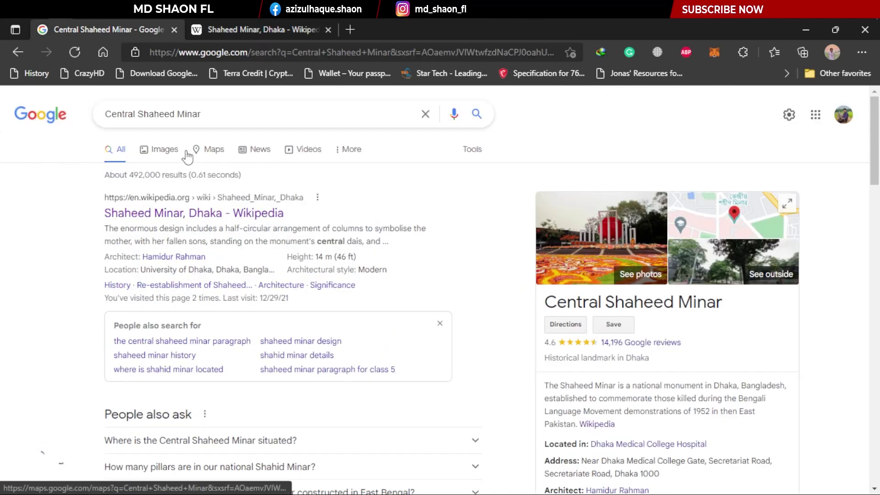
# Step: In Google Images, preview the Feb 21 route map photo and start saving it
pyautogui.click(163, 149)
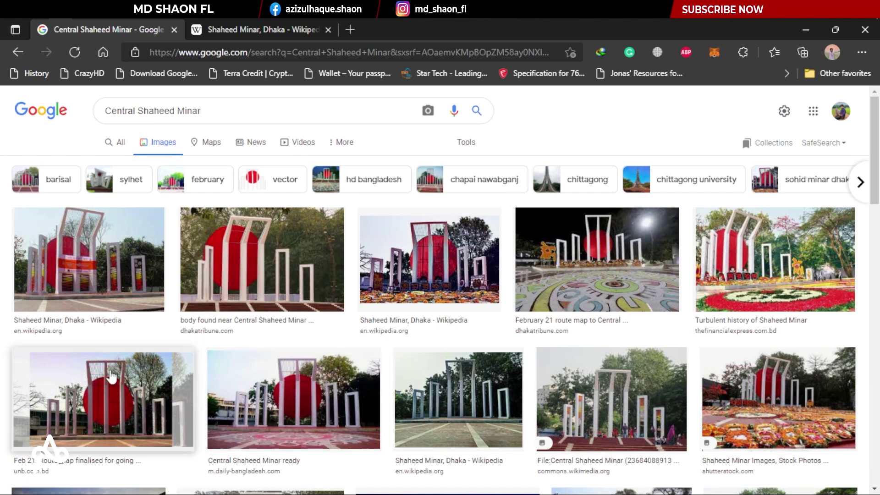
pyautogui.click(100, 398)
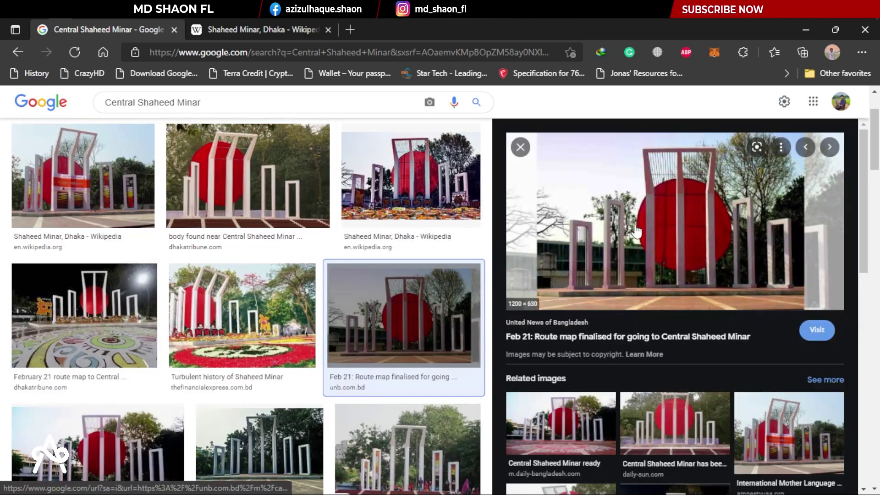
pyautogui.rightClick(632, 240)
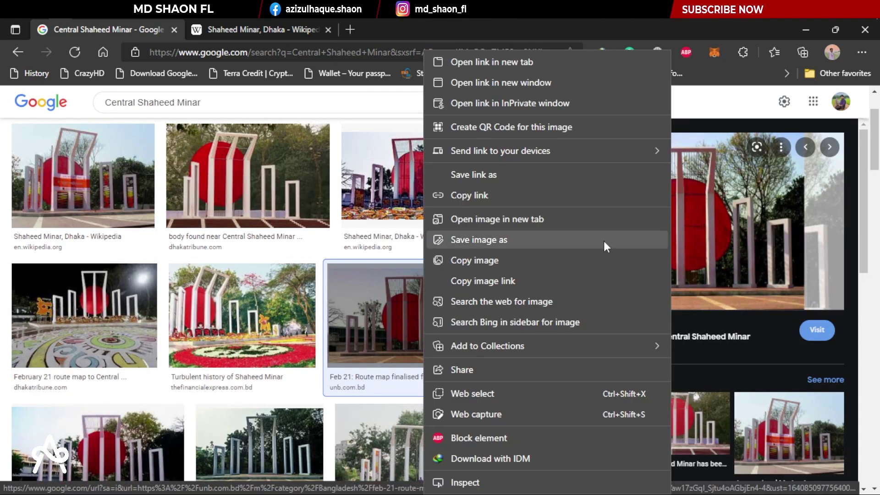
pyautogui.click(491, 240)
# Step: Save the photo into a newly created folder on the Desktop
pyautogui.click(46, 130)
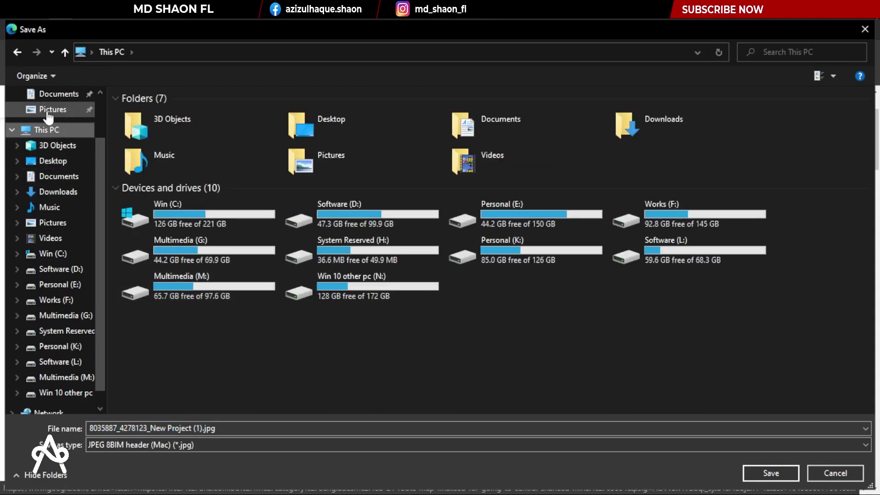
pyautogui.click(48, 110)
pyautogui.scroll(1, 46, 119)
pyautogui.click(53, 93)
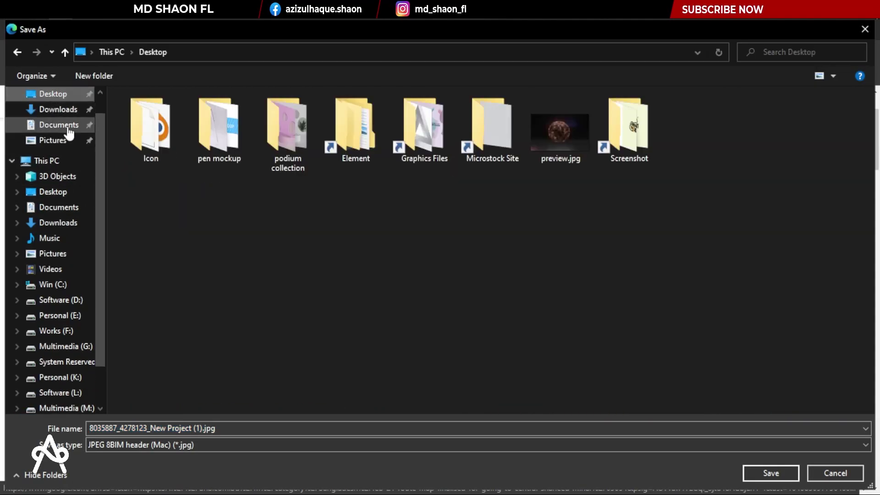
pyautogui.click(106, 77)
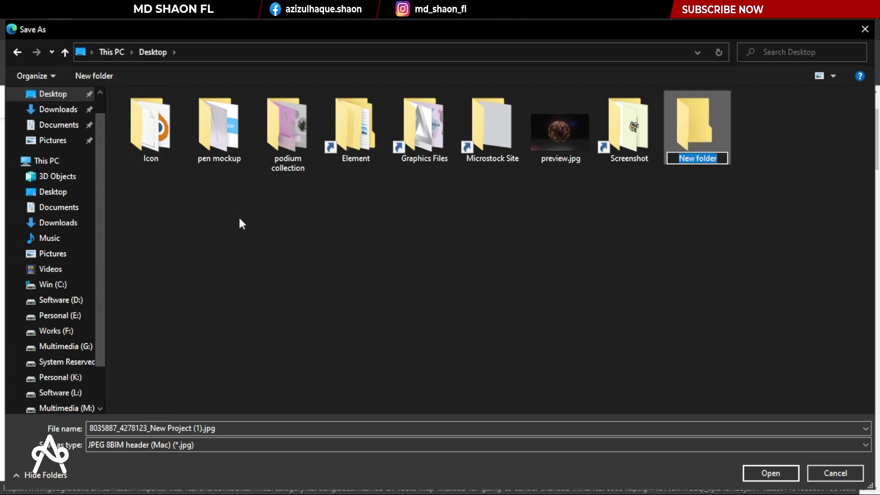
pyautogui.doubleClick(697, 128)
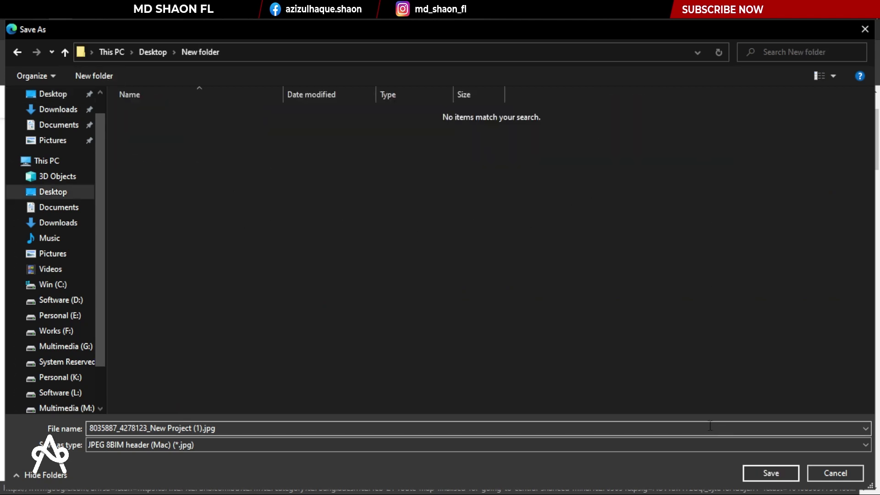
pyautogui.click(771, 477)
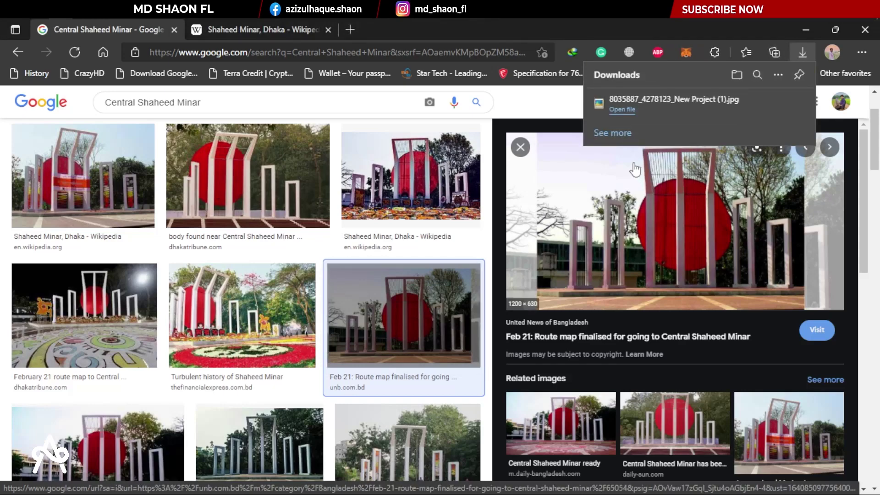
# Step: Preview the downloaded Shaheed Minar photo in Picasa, then close the viewer and the browser
pyautogui.click(660, 106)
pyautogui.scroll(1, 490, 289)
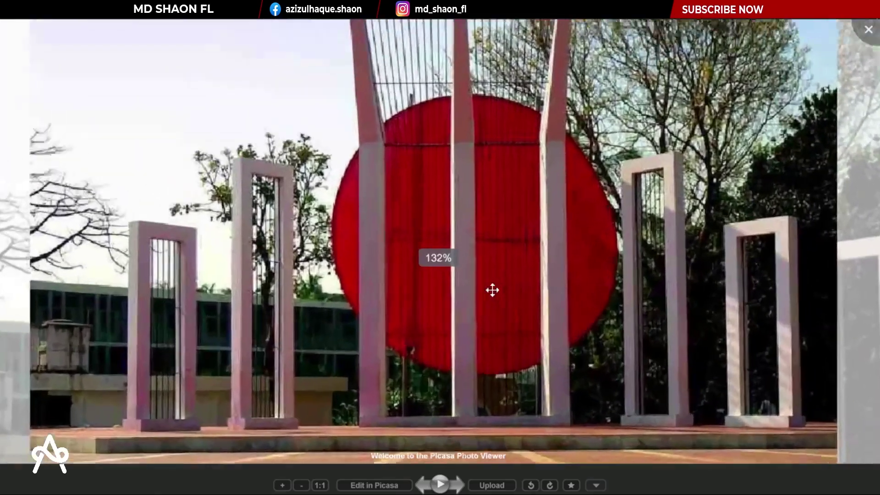
pyautogui.scroll(1, 456, 290)
pyautogui.moveTo(582, 300)
pyautogui.mouseDown()
pyautogui.moveTo(542, 363)
pyautogui.moveTo(516, 318)
pyautogui.mouseUp()
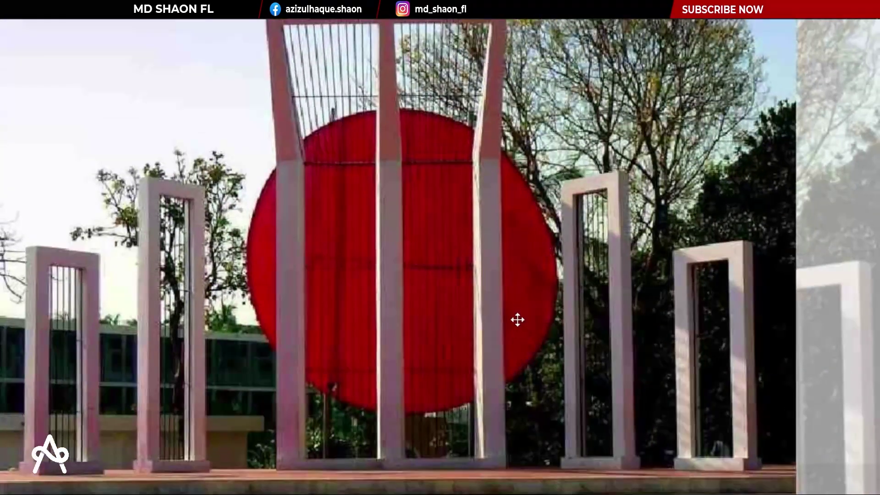
pyautogui.scroll(-2, 515, 316)
pyautogui.scroll(-1, 450, 170)
pyautogui.scroll(2, 451, 170)
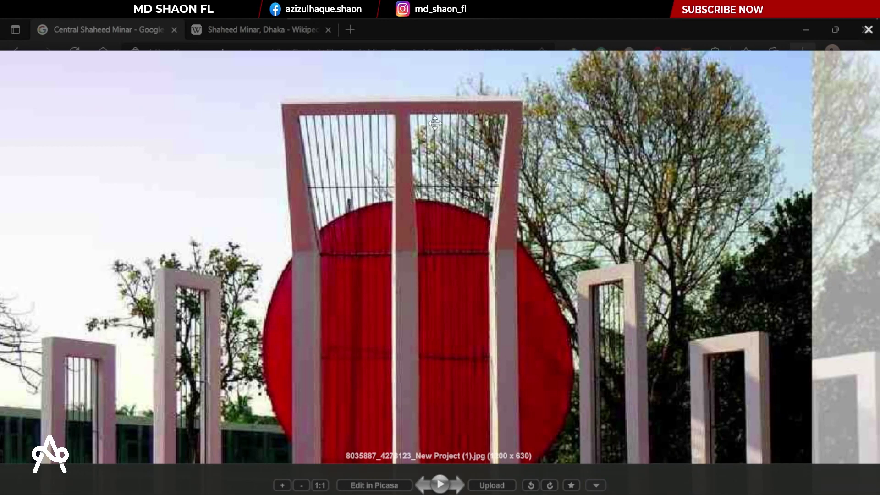
pyautogui.click(868, 30)
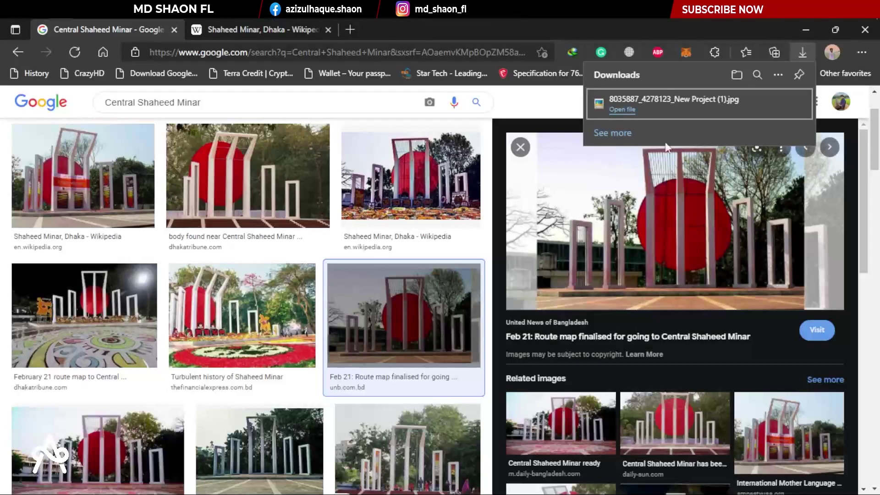
pyautogui.click(864, 30)
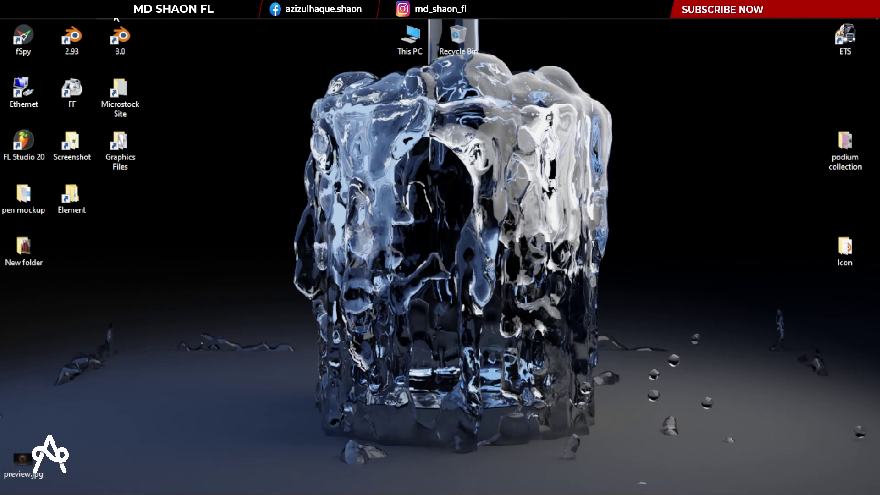
# Step: Launch Blender and dismiss the startup splash screen
pyautogui.doubleClick(113, 52)
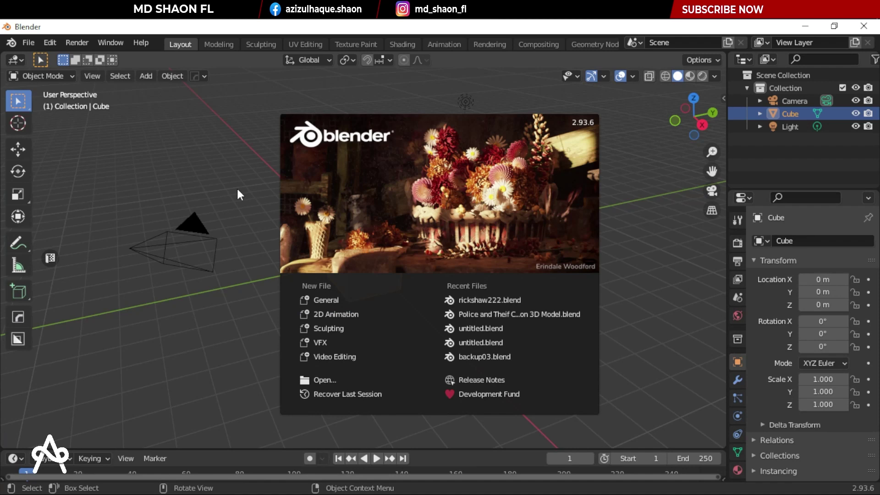
pyautogui.click(205, 181)
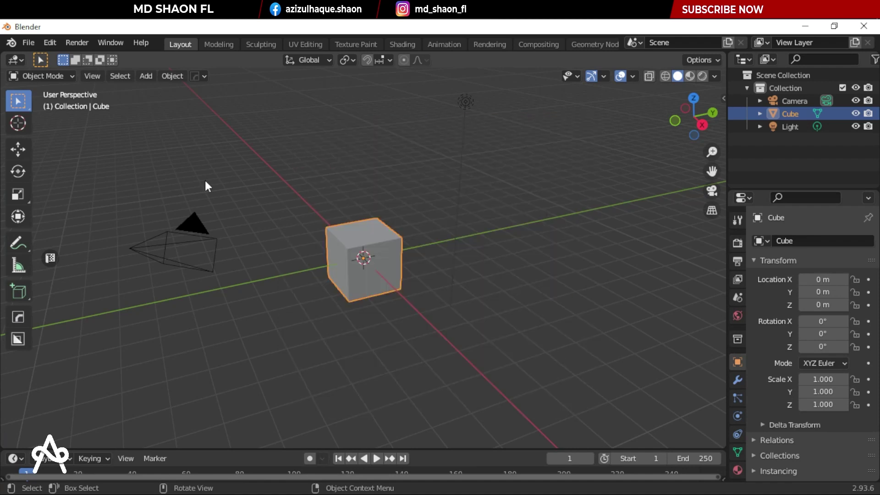
pyautogui.scroll(-3, 207, 190)
pyautogui.scroll(4, 275, 225)
pyautogui.moveTo(293, 239)
pyautogui.keyDown('shift'); pyautogui.mouseDown(button='middle')
pyautogui.moveTo(363, 324)
pyautogui.moveTo(408, 217)
pyautogui.moveTo(409, 251)
pyautogui.moveTo(421, 216)
pyautogui.moveTo(436, 213)
pyautogui.moveTo(426, 252)
pyautogui.moveTo(427, 230)
pyautogui.mouseUp(button='middle'); pyautogui.keyUp('shift')
# Step: Delete the default camera, cube and light, then switch to front view
pyautogui.moveTo(112, 151); pyautogui.dragTo(553, 394)
pyautogui.click(269, 216)
pyautogui.moveTo(185, 165)
pyautogui.mouseDown()
pyautogui.moveTo(745, 435)
pyautogui.moveTo(570, 369)
pyautogui.mouseUp()
pyautogui.press('a')
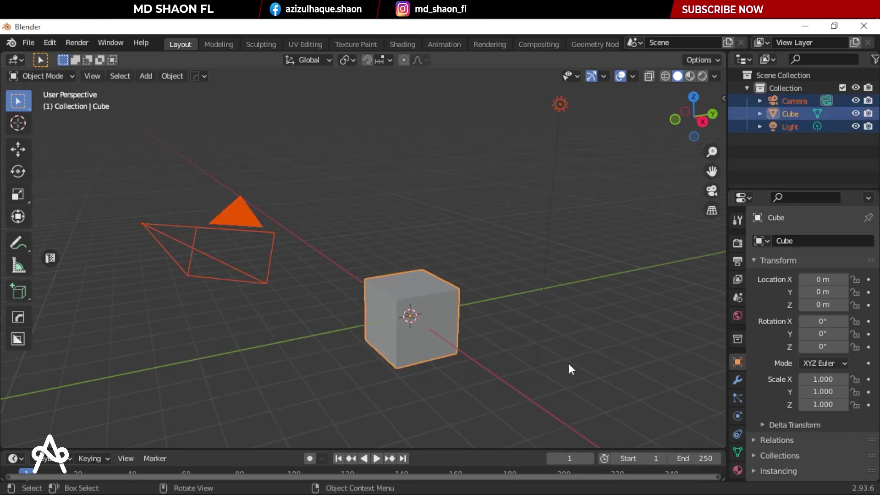
pyautogui.press('Delete')
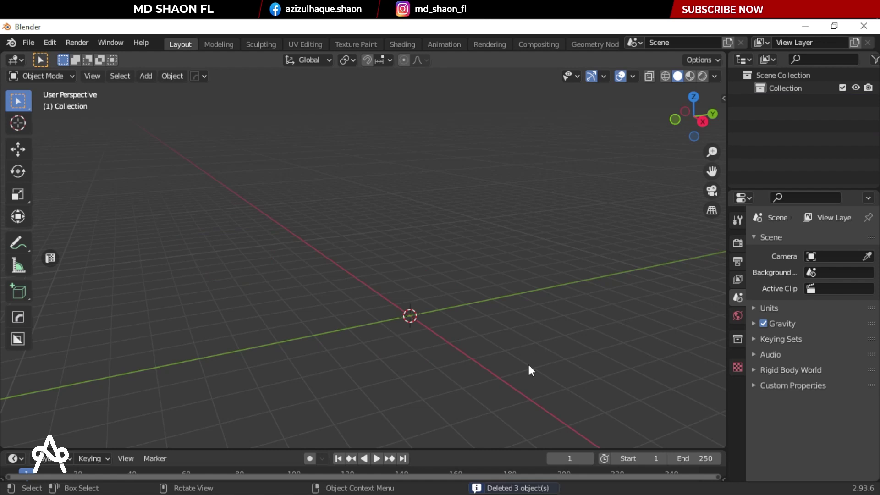
pyautogui.press('KP_1')
# Step: Load the saved monument photo from Desktop\New folder as a reference image and select it
pyautogui.keyDown('shift'); pyautogui.moveTo(409, 287); pyautogui.dragTo(365, 261, button='middle'); pyautogui.keyUp('shift')
pyautogui.hotkey('shift', 'a')
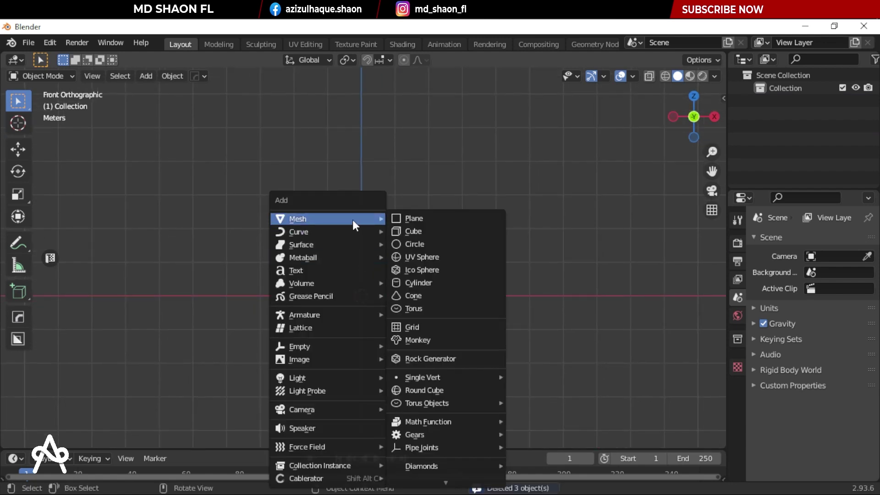
pyautogui.moveTo(299, 359)
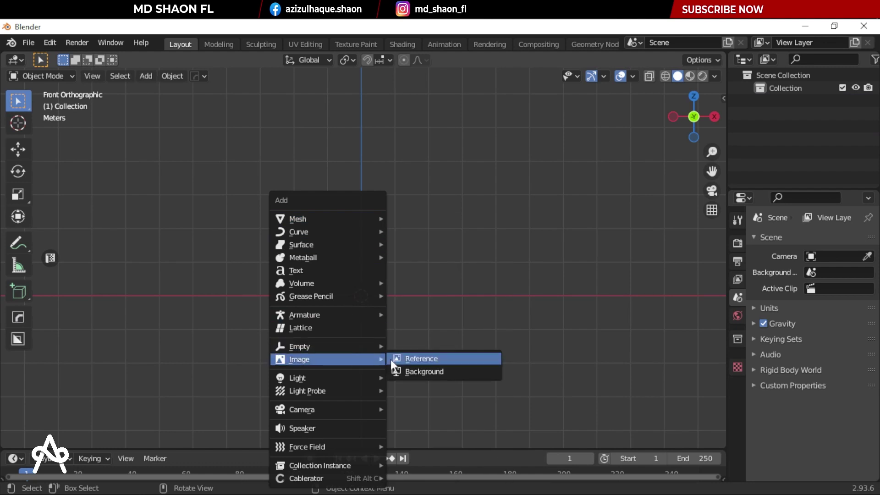
pyautogui.click(414, 359)
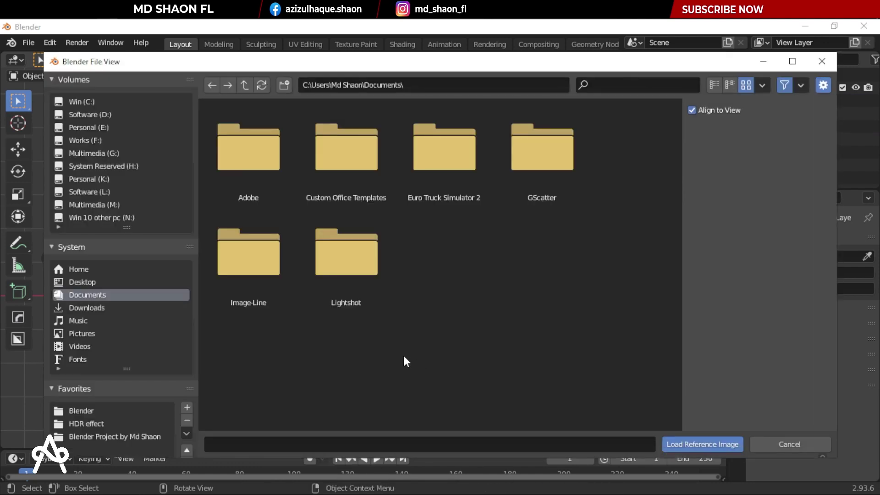
pyautogui.click(88, 115)
pyautogui.click(80, 293)
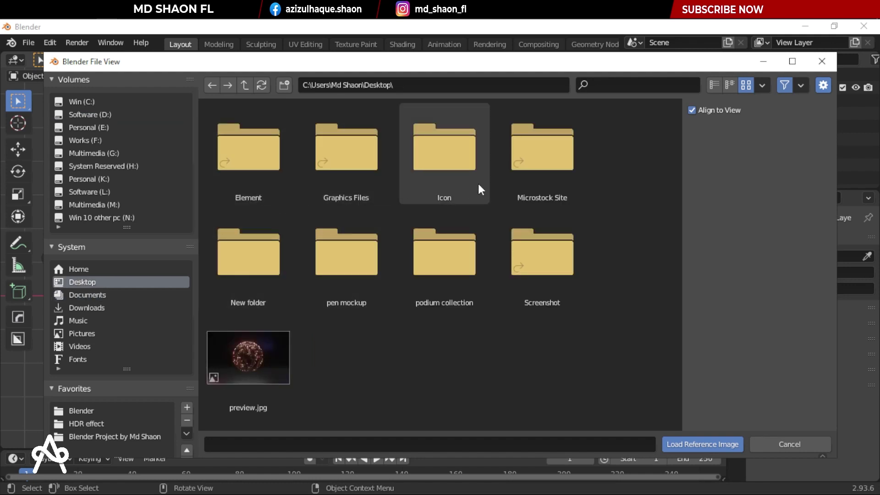
pyautogui.doubleClick(226, 284)
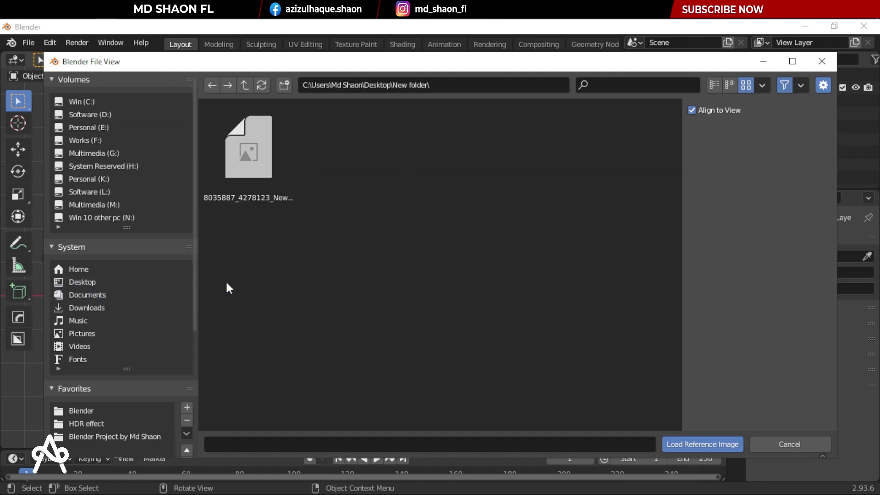
pyautogui.click(247, 174)
pyautogui.click(692, 445)
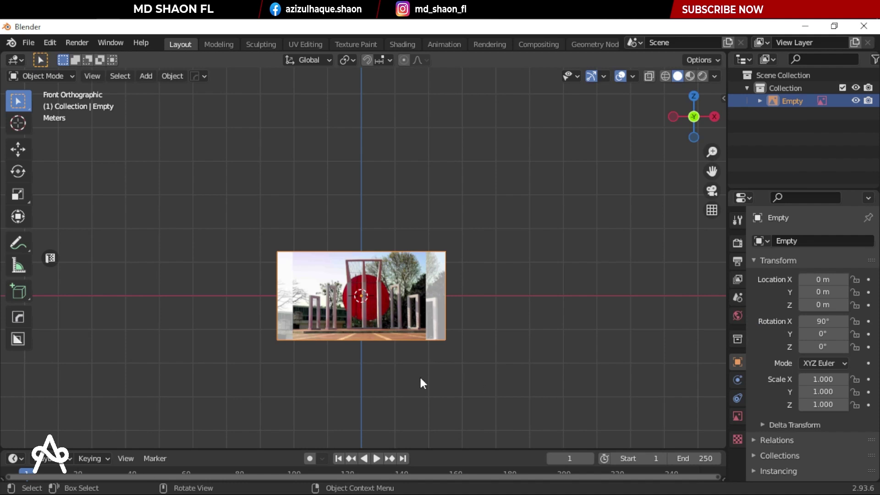
pyautogui.scroll(3, 404, 372)
pyautogui.scroll(-3, 431, 379)
pyautogui.click(408, 303)
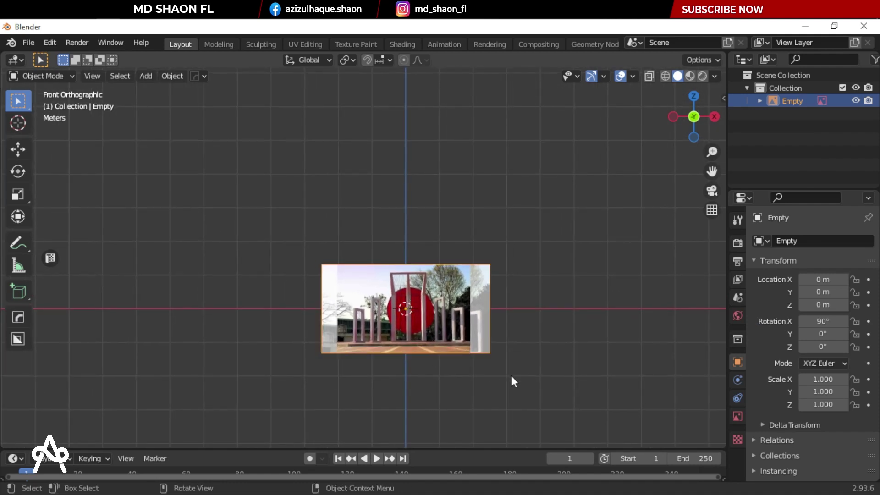
# Step: Move the reference image up and left of the origin and scale it to 0.643
pyautogui.click(18, 149)
pyautogui.moveTo(439, 310); pyautogui.dragTo(234, 311)
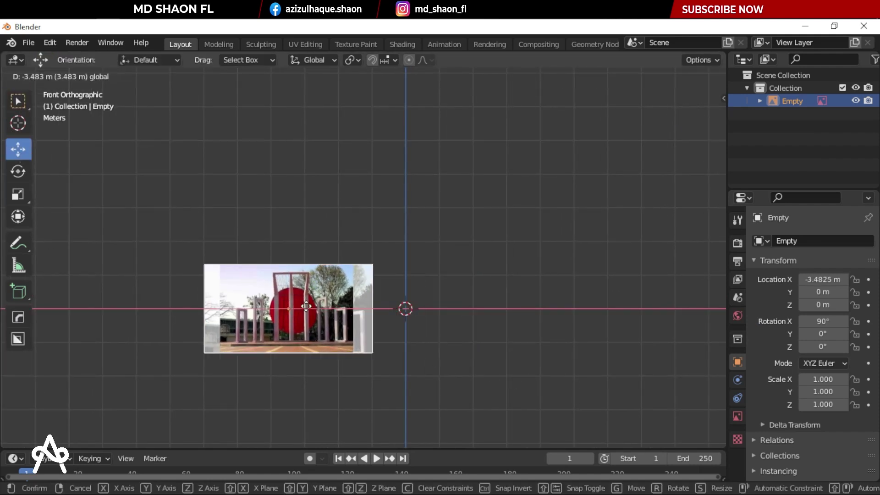
pyautogui.moveTo(216, 266)
pyautogui.mouseDown()
pyautogui.moveTo(219, 136)
pyautogui.moveTo(205, 211)
pyautogui.mouseUp()
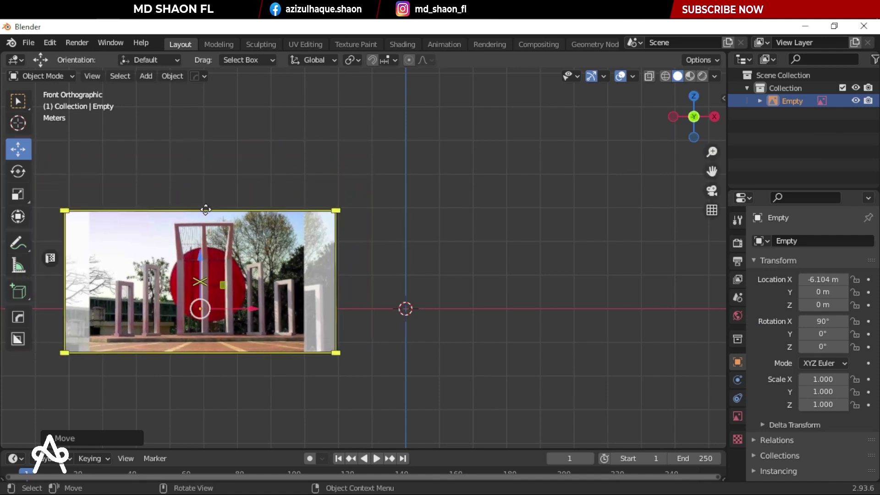
pyautogui.moveTo(200, 248)
pyautogui.mouseDown()
pyautogui.moveTo(212, 149)
pyautogui.moveTo(212, 156)
pyautogui.mouseUp()
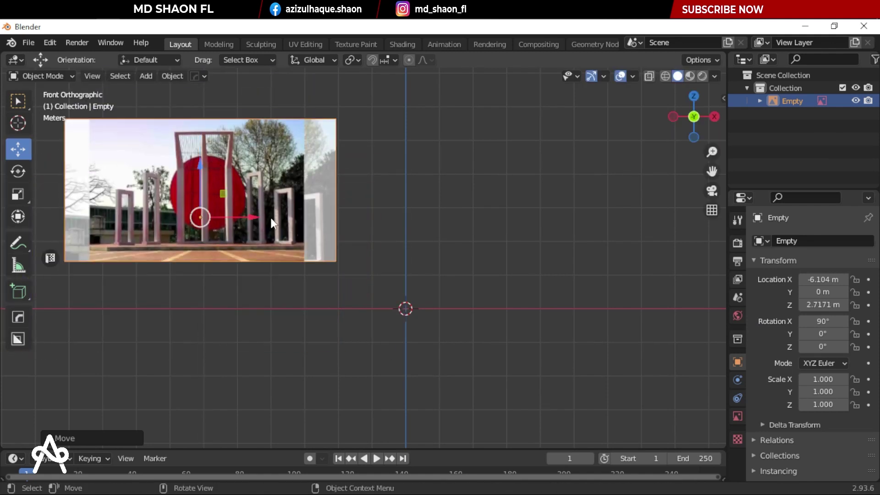
pyautogui.moveTo(271, 218); pyautogui.dragTo(247, 218)
pyautogui.press('s')
pyautogui.click(283, 238)
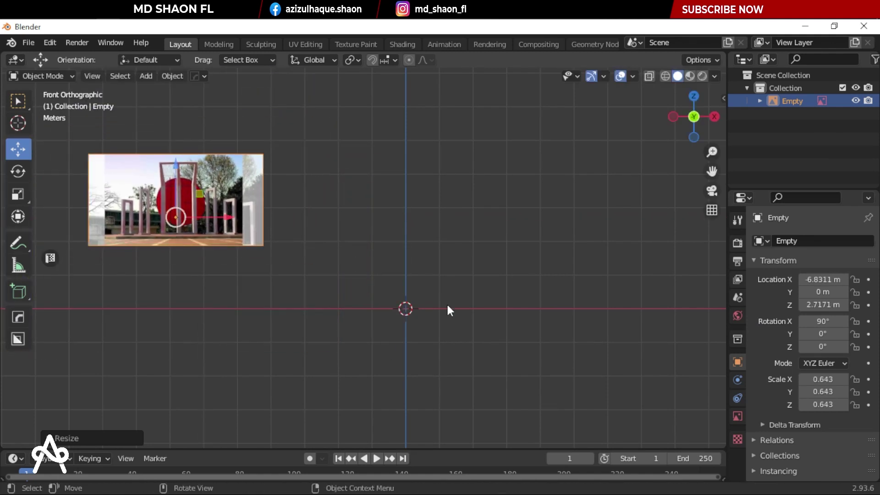
# Step: Check the reference image in perspective, then orthographic side and front views
pyautogui.moveTo(364, 288); pyautogui.dragTo(383, 301, button='middle')
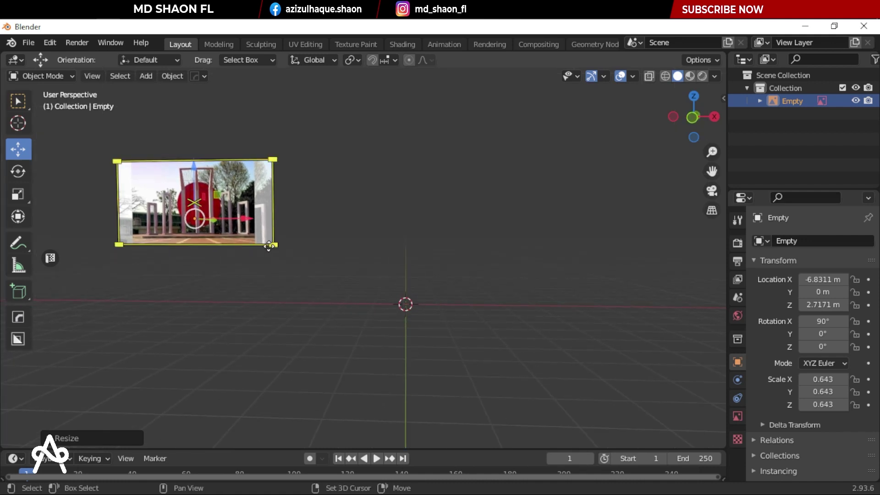
pyautogui.moveTo(269, 246); pyautogui.dragTo(183, 302, button='middle')
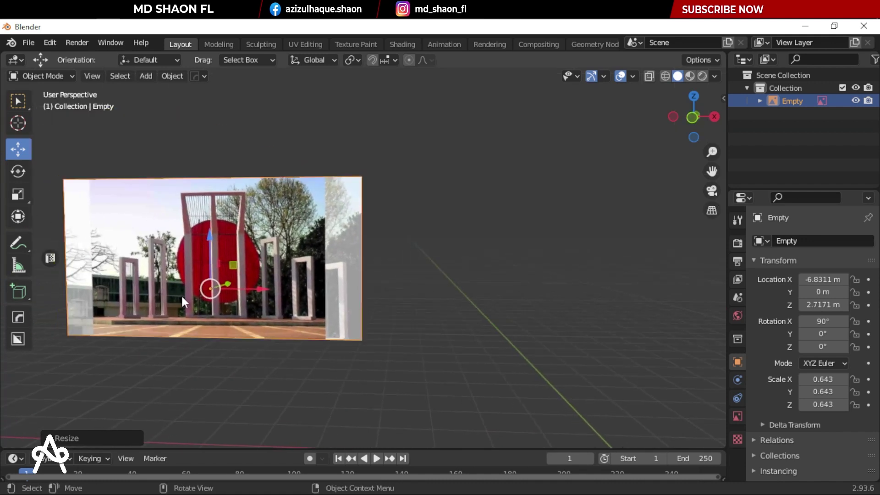
pyautogui.press('KP_5')
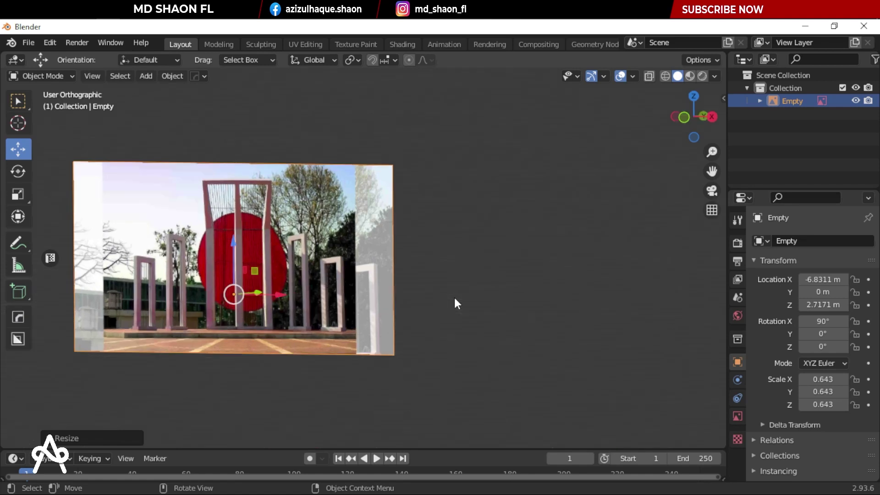
pyautogui.press('KP_3')
pyautogui.press('KP_1')
pyautogui.scroll(-5, 372, 294)
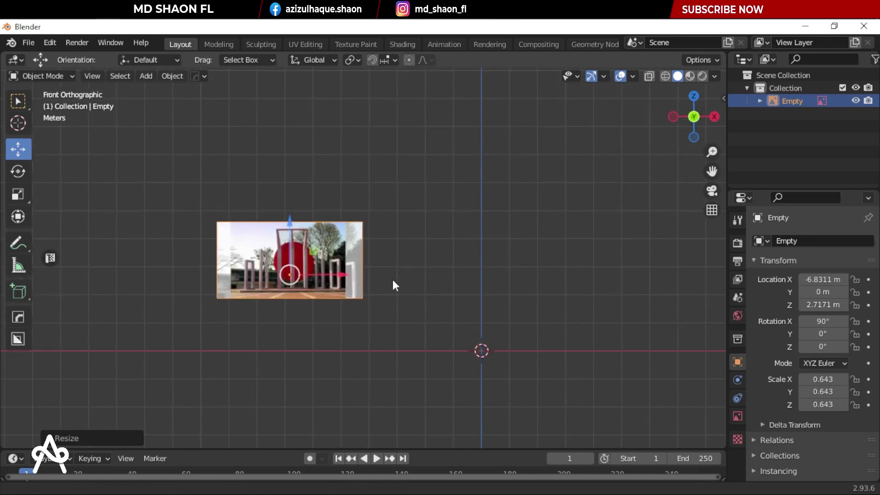
pyautogui.scroll(3, 392, 279)
pyautogui.keyDown('shift'); pyautogui.moveTo(324, 274); pyautogui.dragTo(287, 250, button='middle'); pyautogui.keyUp('shift')
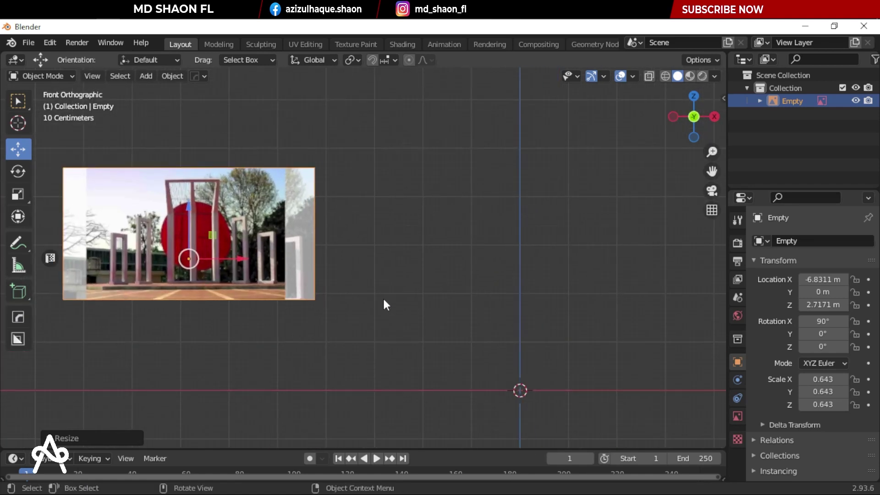
# Step: Expand the Scene properties Units panel, showing metric units in meters
pyautogui.click(733, 298)
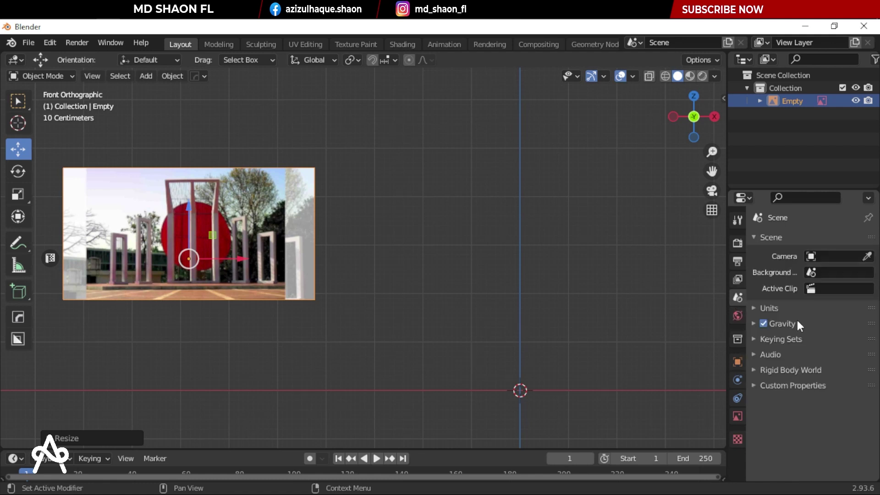
pyautogui.click(767, 310)
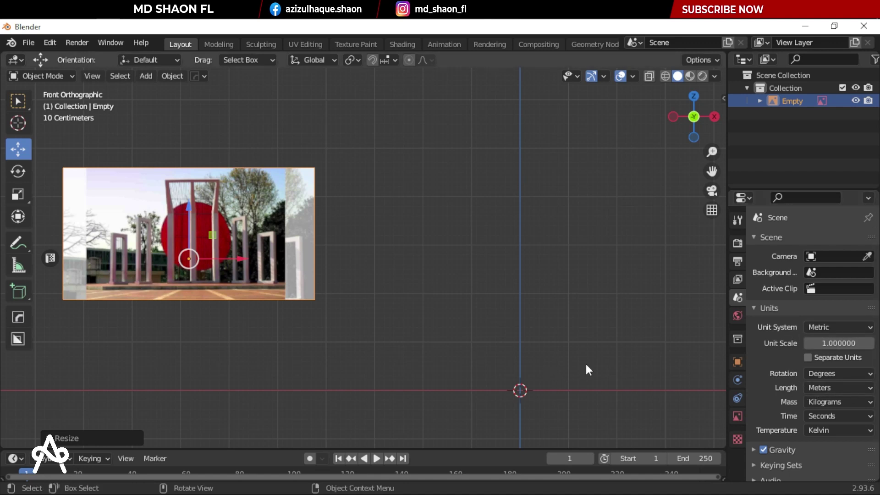
pyautogui.moveTo(586, 364)
pyautogui.keyDown('shift'); pyautogui.mouseDown(button='middle')
pyautogui.moveTo(435, 316)
pyautogui.moveTo(500, 316)
pyautogui.moveTo(469, 312)
pyautogui.moveTo(475, 316)
pyautogui.mouseUp(button='middle'); pyautogui.keyUp('shift')
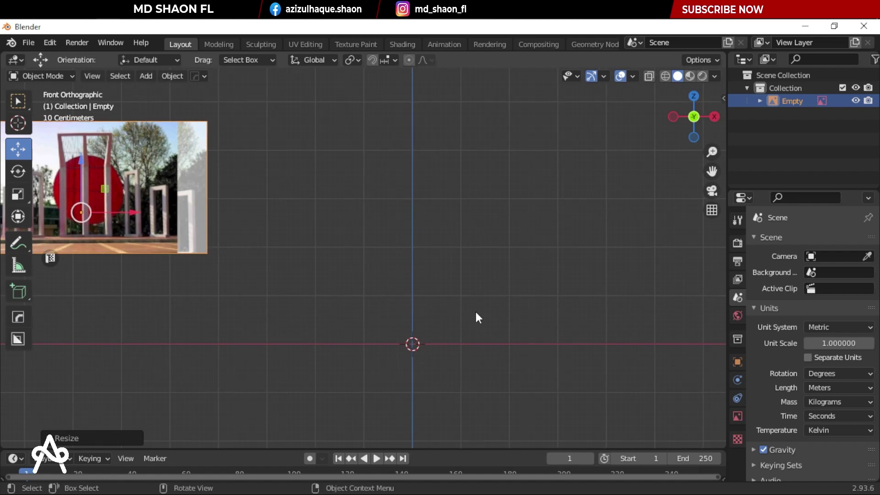
# Step: Add a cube and raise its mesh 1 m along Z (gz1)
pyautogui.hotkey('shift', 'a')
pyautogui.moveTo(392, 170)
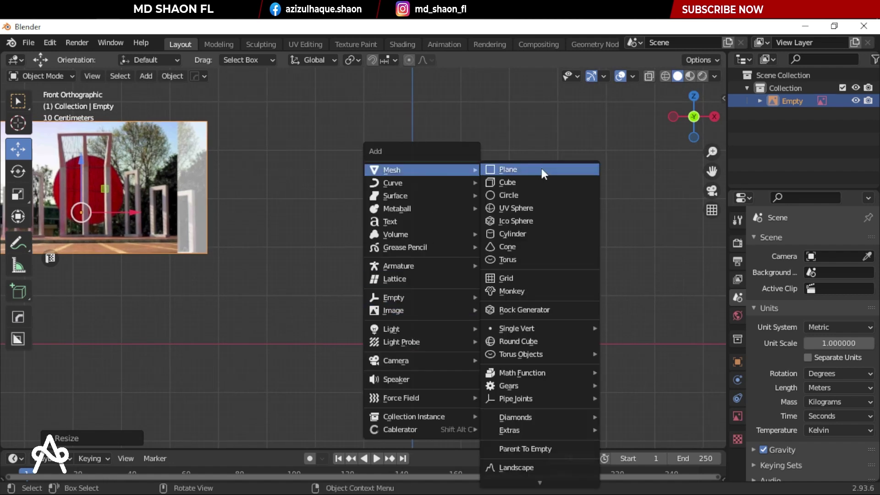
pyautogui.click(514, 181)
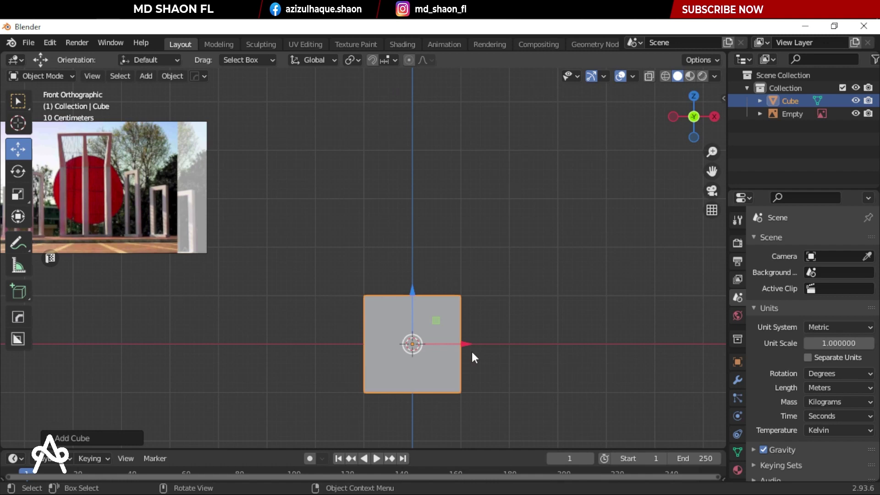
pyautogui.press('Tab')
pyautogui.write('gz1')
pyautogui.press('Return')
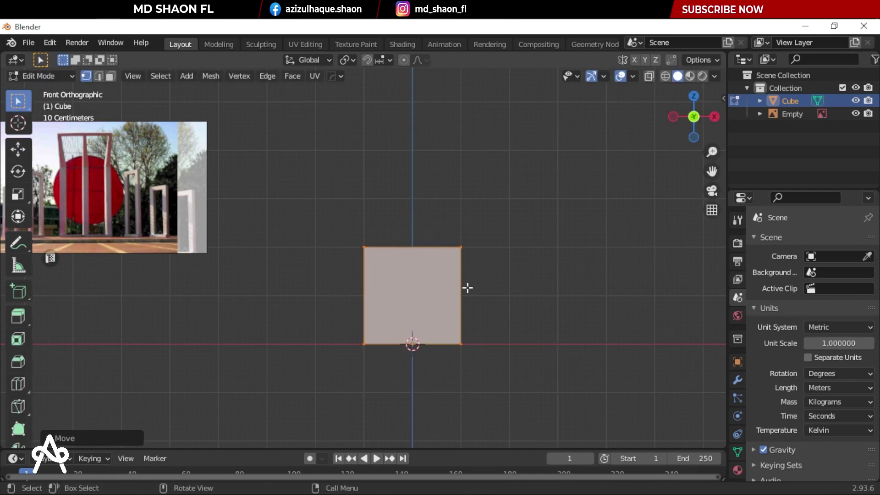
pyautogui.press('Tab')
pyautogui.moveTo(434, 331); pyautogui.dragTo(475, 354, button='middle')
pyautogui.scroll(3, 474, 355)
pyautogui.press('KP_1')
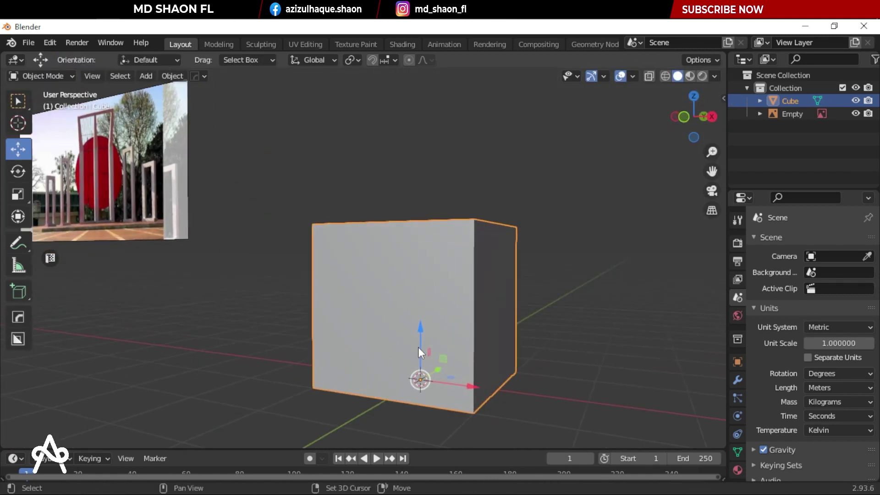
# Step: Delete the cube's top vertices, leaving only the flat bottom face
pyautogui.press('Tab')
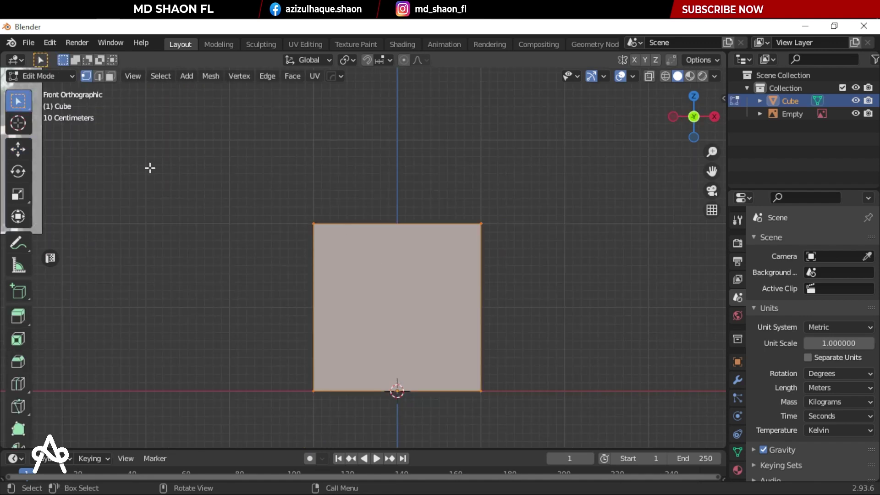
pyautogui.press('a')
pyautogui.moveTo(163, 172)
pyautogui.mouseDown(button='middle')
pyautogui.moveTo(294, 231)
pyautogui.moveTo(300, 252)
pyautogui.moveTo(283, 226)
pyautogui.mouseUp(button='middle')
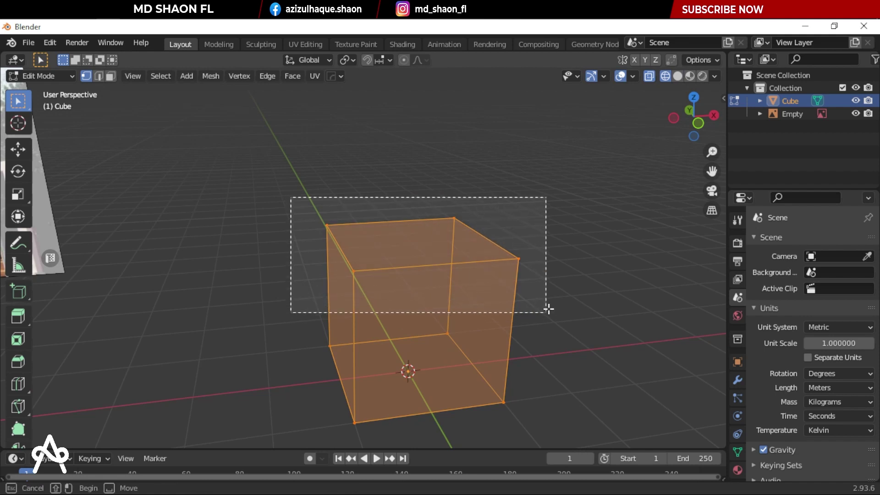
pyautogui.moveTo(289, 197); pyautogui.dragTo(546, 308)
pyautogui.press('x')
pyautogui.click(534, 302)
pyautogui.press('Tab')
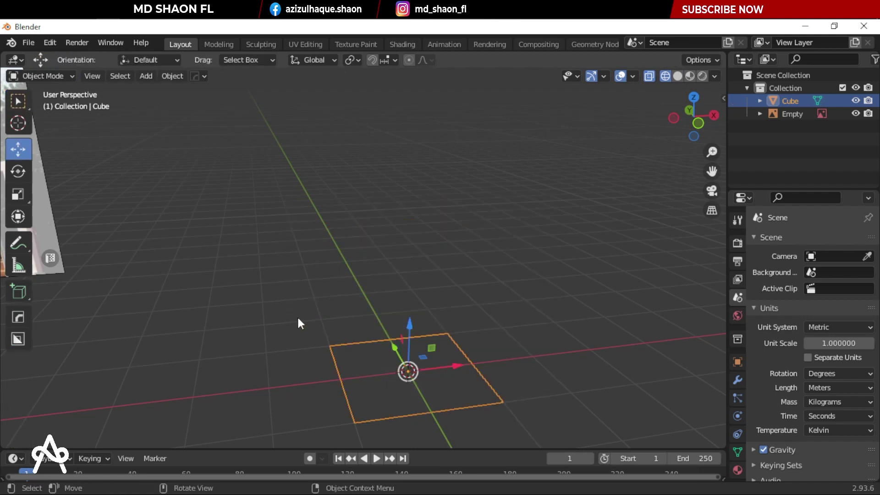
# Step: Select the whole flat plane, return to Object Mode and view it from the top
pyautogui.press('Tab')
pyautogui.moveTo(298, 309); pyautogui.dragTo(522, 436)
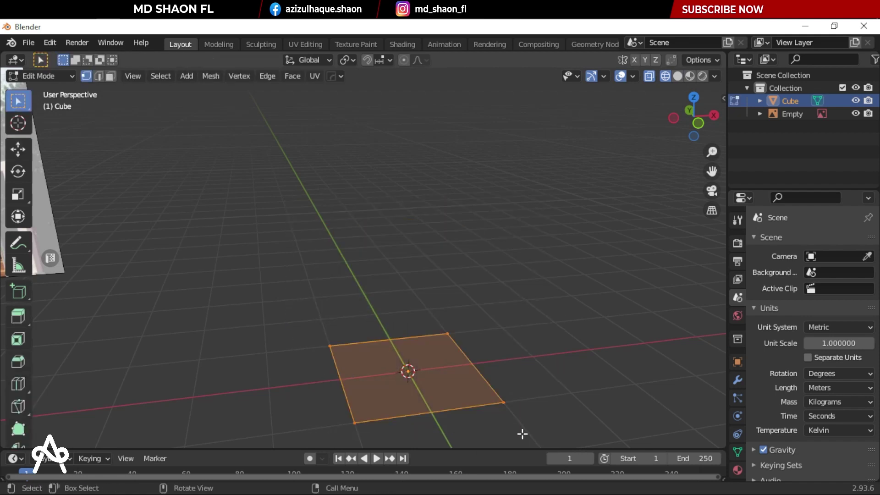
pyautogui.press('KP_7')
pyautogui.press('Tab')
pyautogui.scroll(-5, 510, 393)
# Step: Shrink the plane to a small square, viewed from the front
pyautogui.press('KP_1')
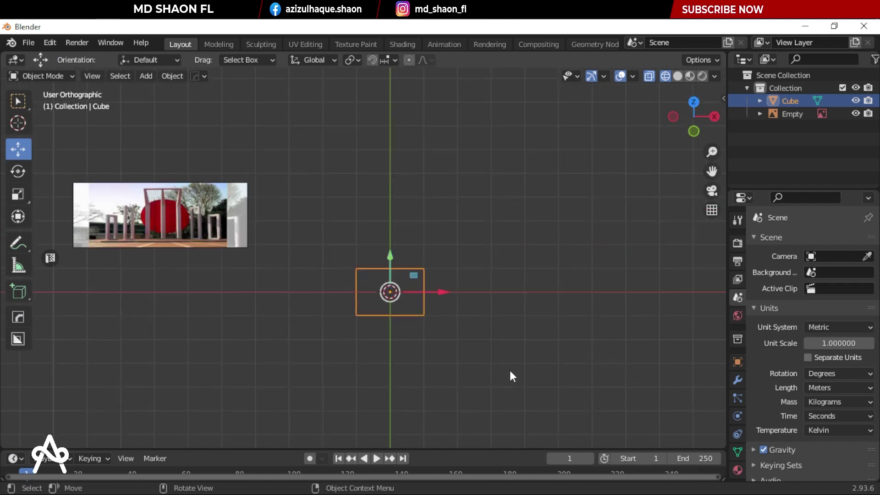
pyautogui.scroll(4, 494, 347)
pyautogui.moveTo(495, 367)
pyautogui.mouseDown(button='middle')
pyautogui.moveTo(552, 407)
pyautogui.moveTo(609, 367)
pyautogui.mouseUp(button='middle')
pyautogui.press('s')
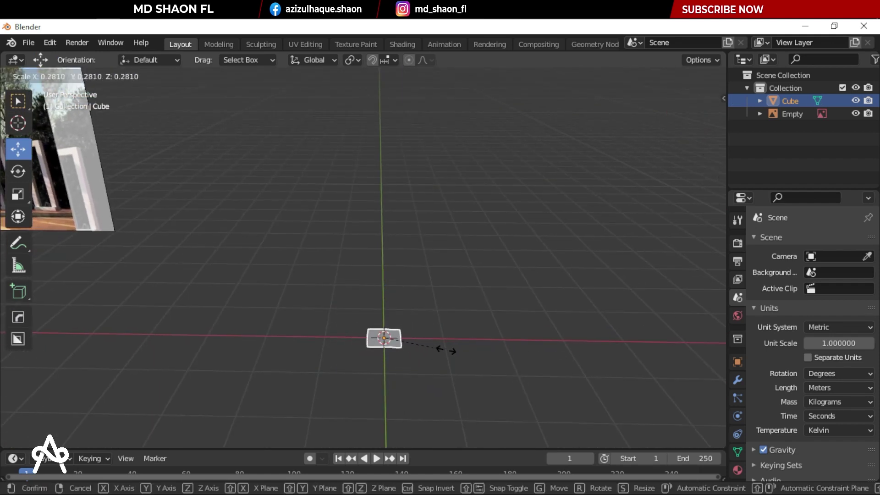
pyautogui.click(439, 355)
# Step: Select the plane's geometry in Edit Mode and extrude it into a column
pyautogui.press('Tab')
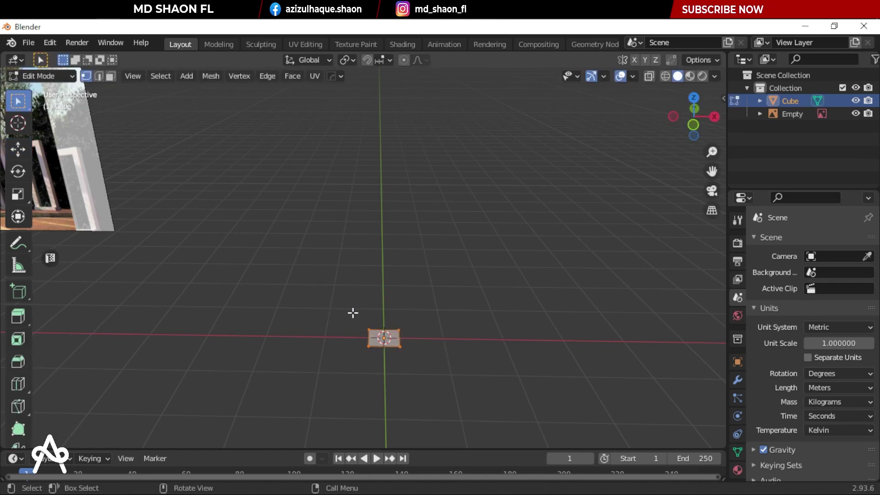
pyautogui.moveTo(340, 305); pyautogui.dragTo(448, 365)
pyautogui.moveTo(437, 365)
pyautogui.mouseDown(button='middle')
pyautogui.moveTo(444, 323)
pyautogui.moveTo(490, 334)
pyautogui.moveTo(477, 312)
pyautogui.mouseUp(button='middle')
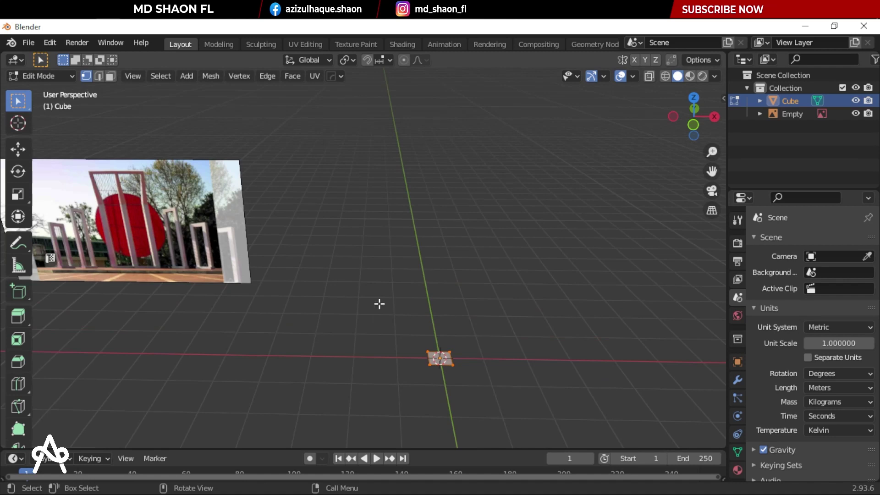
pyautogui.moveTo(379, 304)
pyautogui.mouseDown(button='middle')
pyautogui.moveTo(477, 385)
pyautogui.moveTo(446, 361)
pyautogui.moveTo(455, 393)
pyautogui.moveTo(402, 370)
pyautogui.moveTo(451, 391)
pyautogui.mouseUp(button='middle')
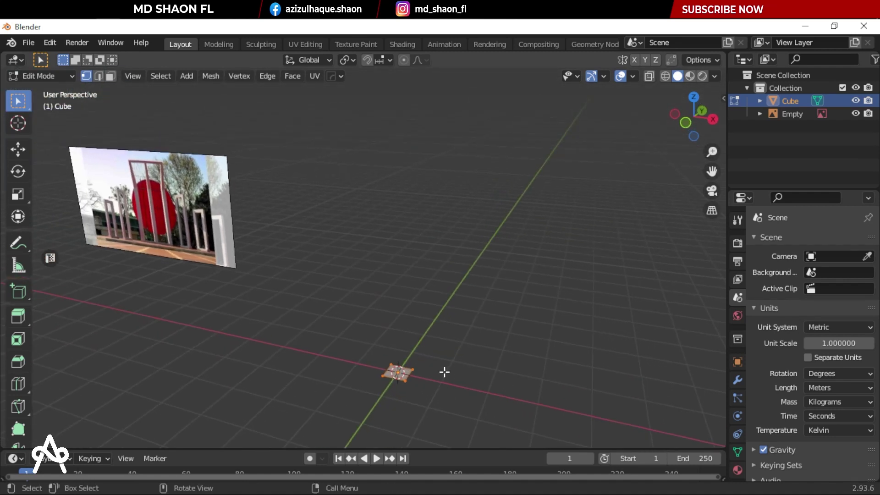
pyautogui.press('e')
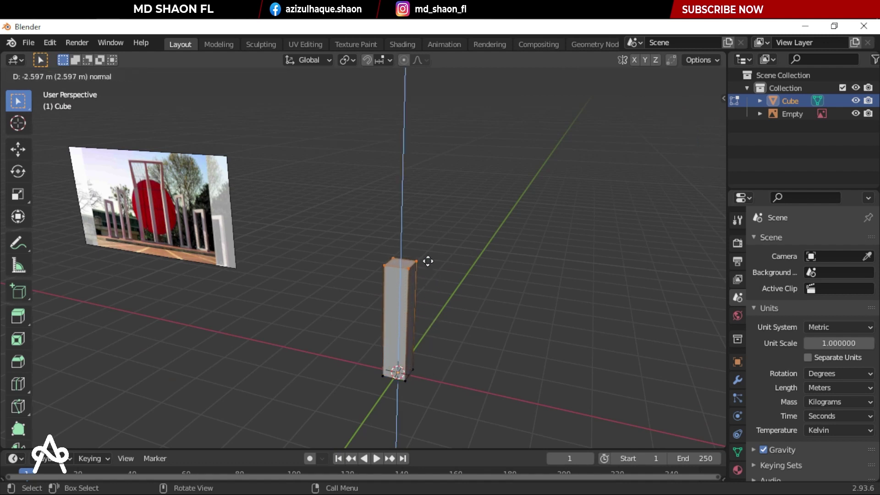
pyautogui.click(441, 126)
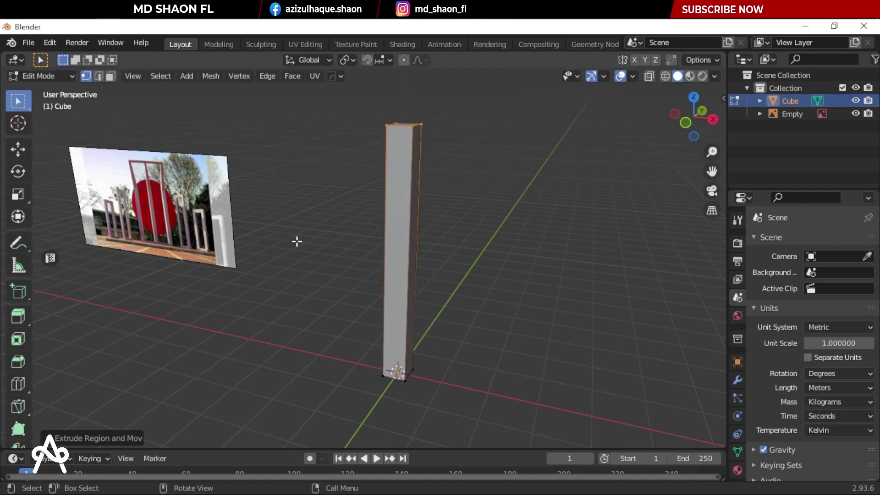
# Step: Set the extrusion Z to -14 m so the pillar rises 14 m, then leave Edit Mode
pyautogui.click(69, 438)
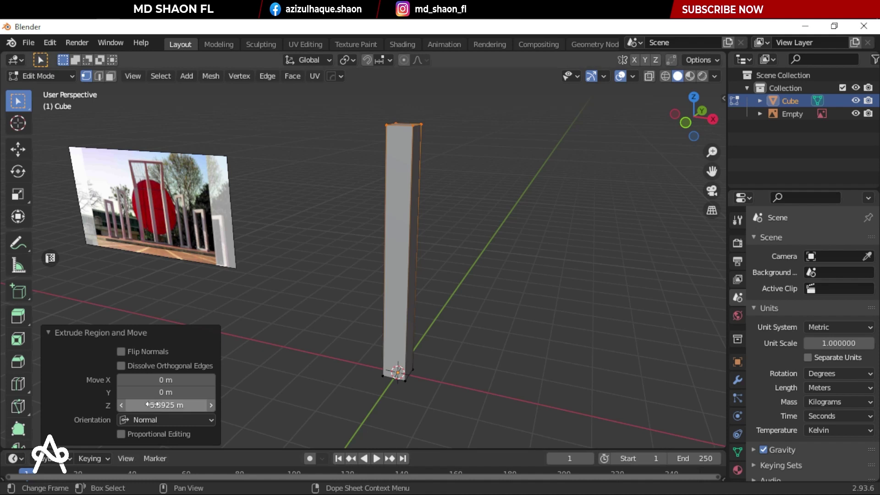
pyautogui.moveTo(166, 405); pyautogui.dragTo(152, 405)
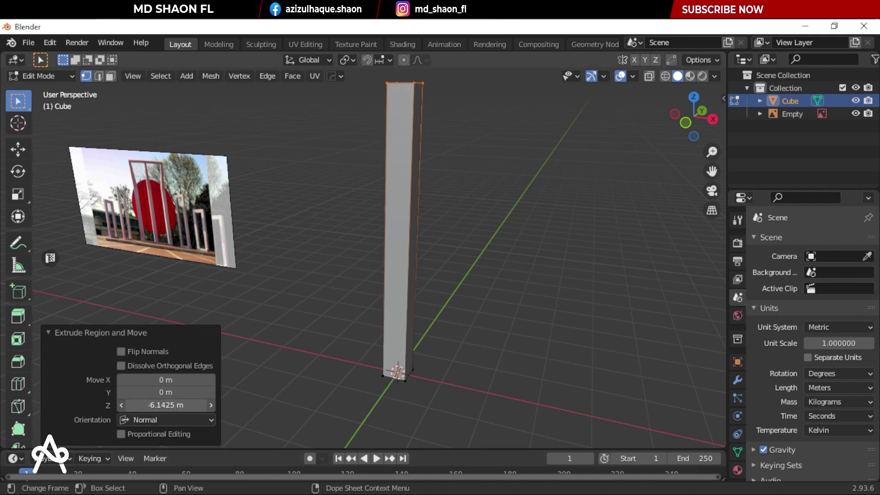
pyautogui.click(152, 405)
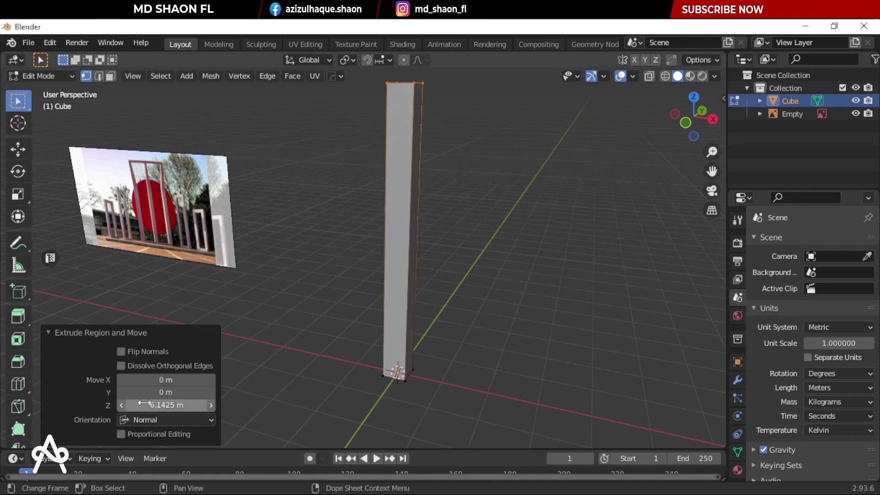
pyautogui.write('14')
pyautogui.press('Return')
pyautogui.click(173, 405)
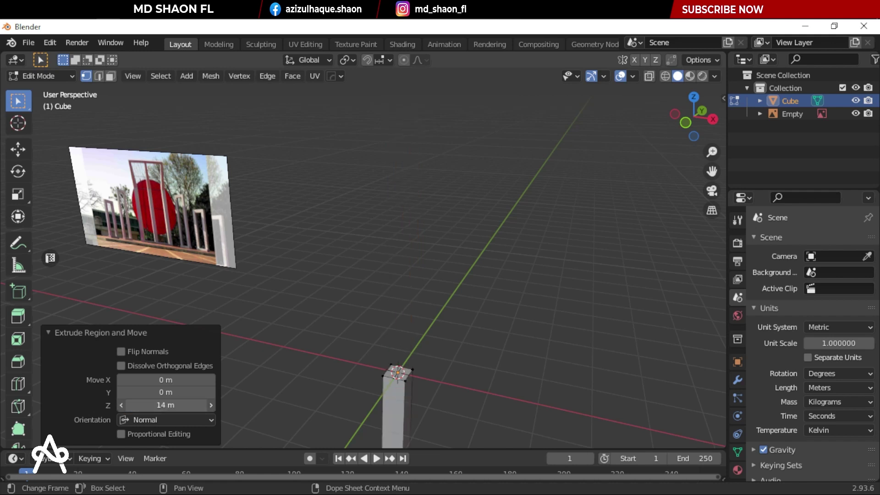
pyautogui.write('-')
pyautogui.press('Return')
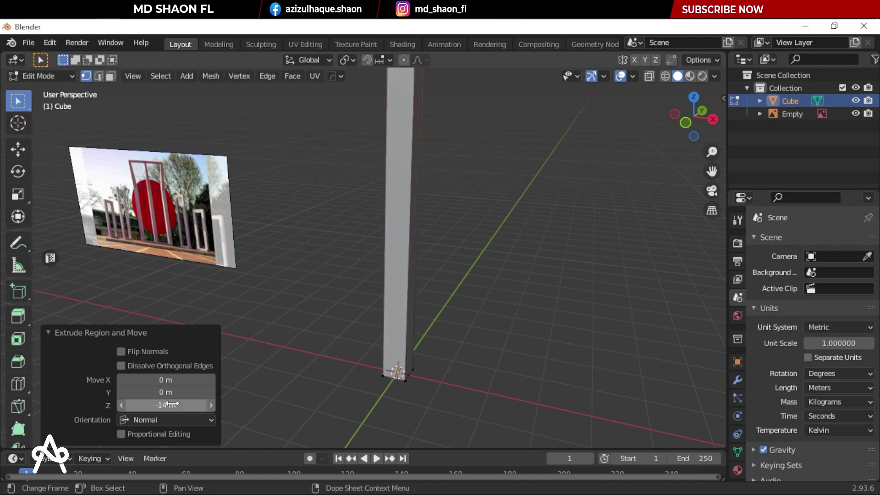
pyautogui.press('Tab')
pyautogui.hotkey('ctrl', 'a')
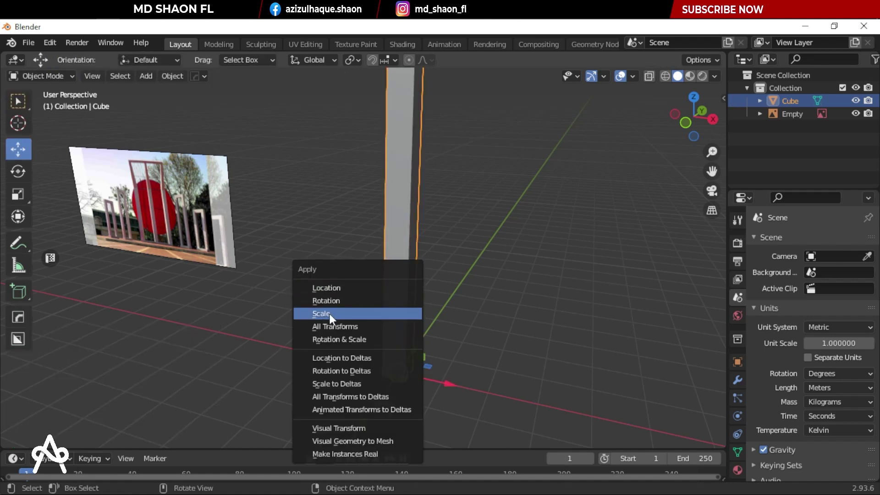
# Step: Apply the pillar's scale and check it from the Right view
pyautogui.click(329, 314)
pyautogui.press('Tab')
pyautogui.press('Tab')
pyautogui.scroll(-3, 388, 329)
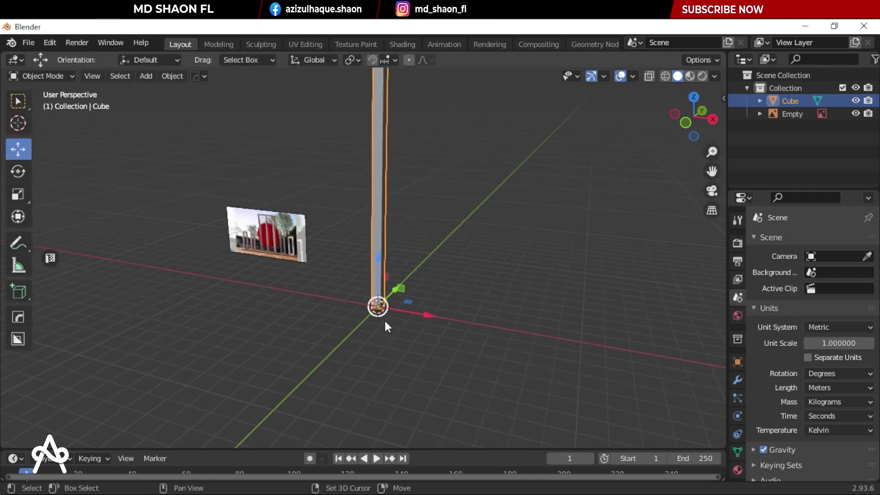
pyautogui.moveTo(384, 319)
pyautogui.mouseDown(button='middle')
pyautogui.moveTo(405, 397)
pyautogui.moveTo(350, 358)
pyautogui.moveTo(378, 356)
pyautogui.moveTo(387, 299)
pyautogui.mouseUp(button='middle')
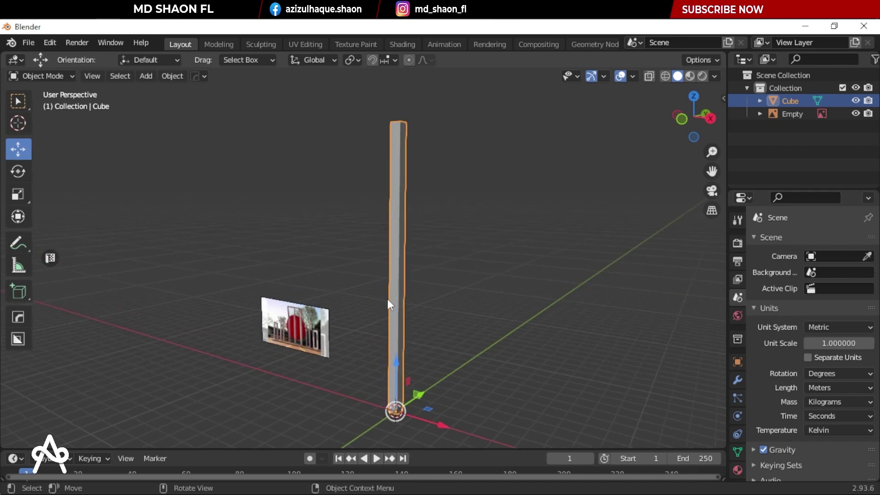
pyautogui.press('KP_3')
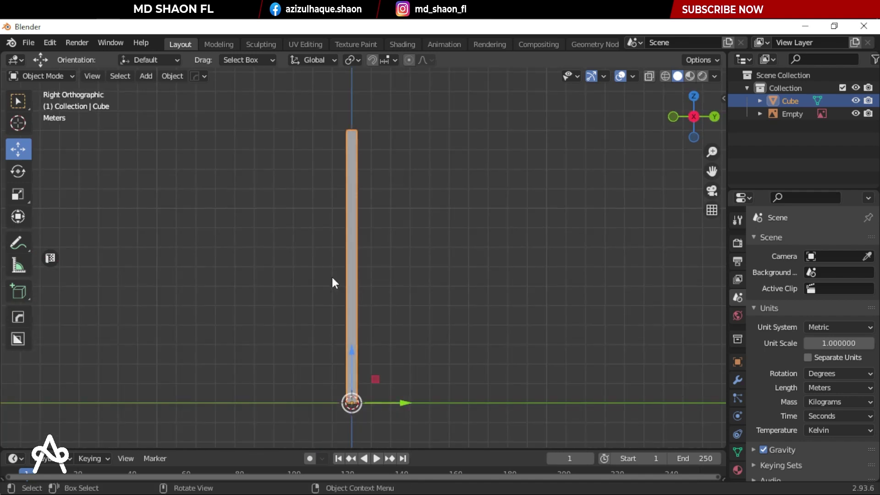
# Step: Zoom in on the Shaheed Minar reference photo and widen the side panels
pyautogui.keyDown('shift'); pyautogui.moveTo(332, 277); pyautogui.dragTo(452, 313, button='middle'); pyautogui.keyUp('shift')
pyautogui.scroll(1, 349, 329)
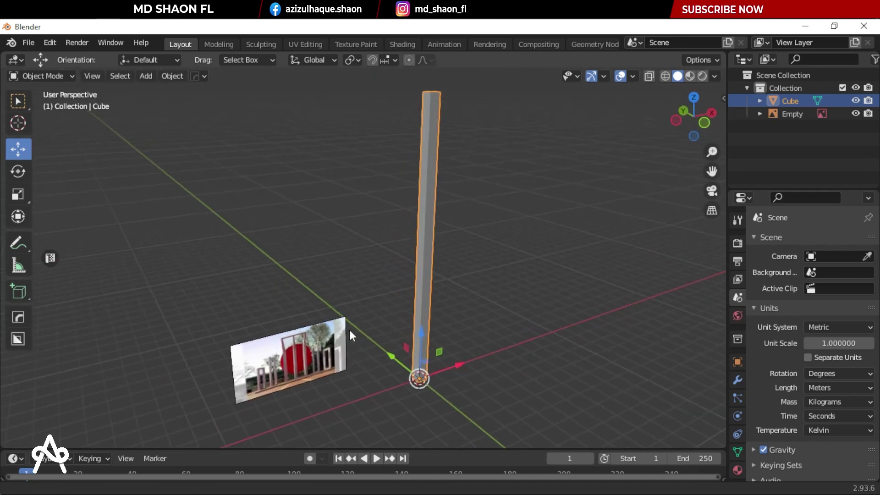
pyautogui.scroll(2, 349, 329)
pyautogui.scroll(2, 315, 346)
pyautogui.scroll(3, 389, 230)
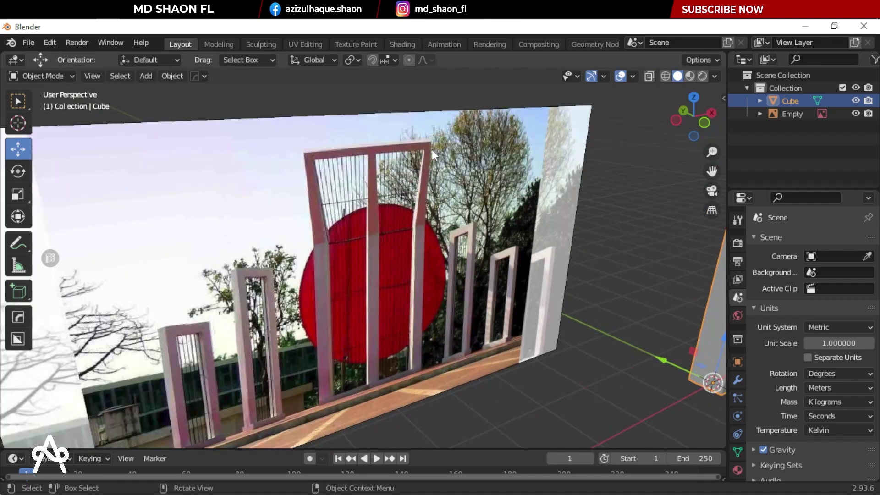
pyautogui.moveTo(728, 124); pyautogui.dragTo(648, 65)
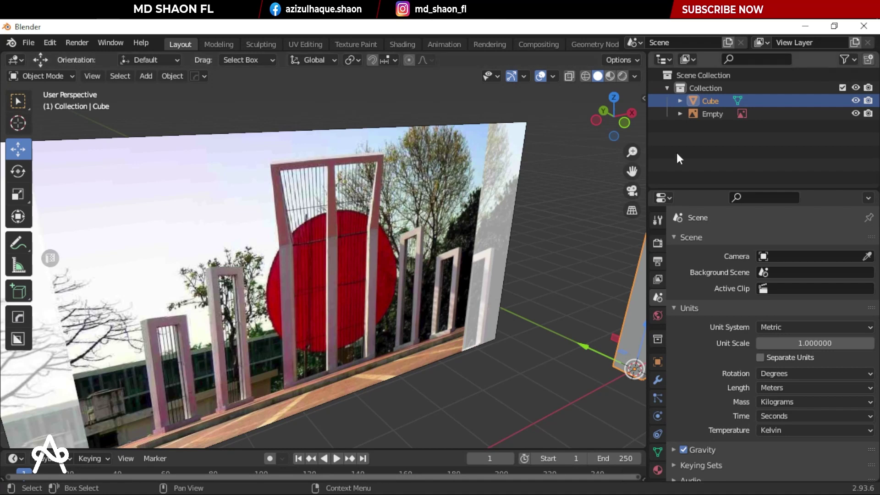
# Step: Turn the Outliner into an Image Editor showing the monument .jpg photo
pyautogui.click(663, 60)
pyautogui.click(687, 57)
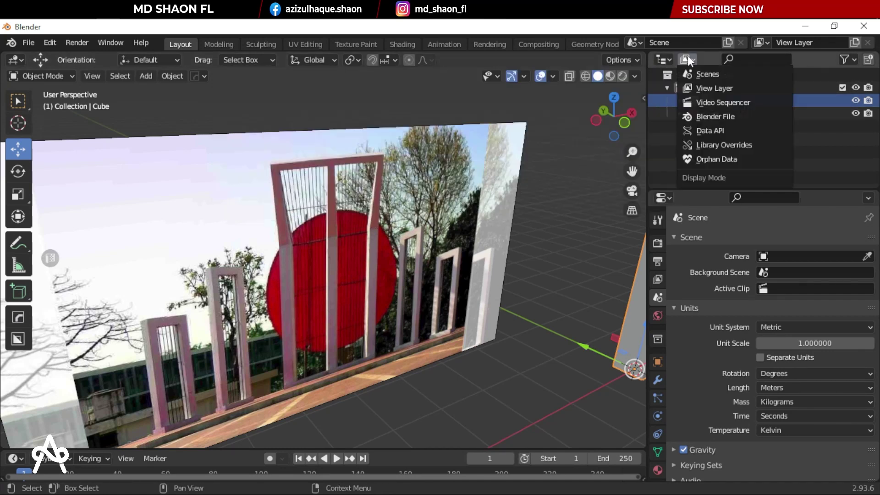
pyautogui.click(663, 56)
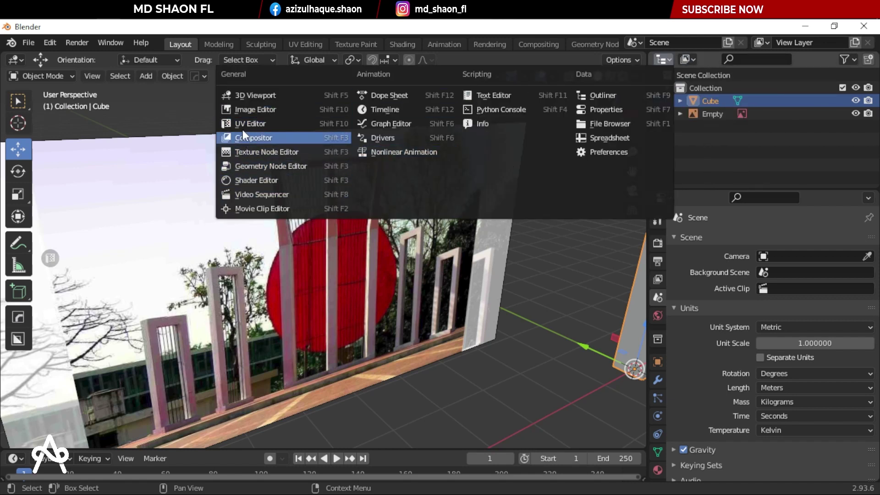
pyautogui.click(245, 109)
pyautogui.click(796, 60)
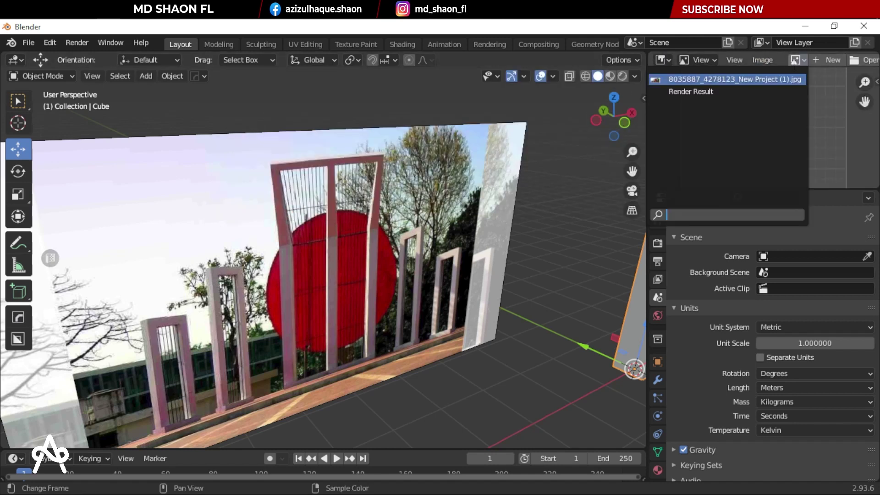
pyautogui.click(724, 79)
# Step: Select the reference image Empty and move it left along X
pyautogui.scroll(-3, 749, 149)
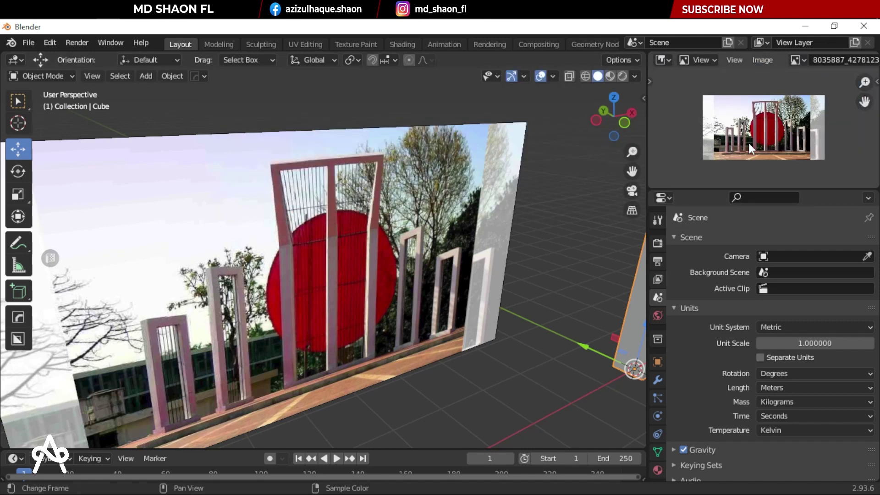
pyautogui.scroll(-4, 317, 245)
pyautogui.click(317, 244)
pyautogui.scroll(-3, 391, 265)
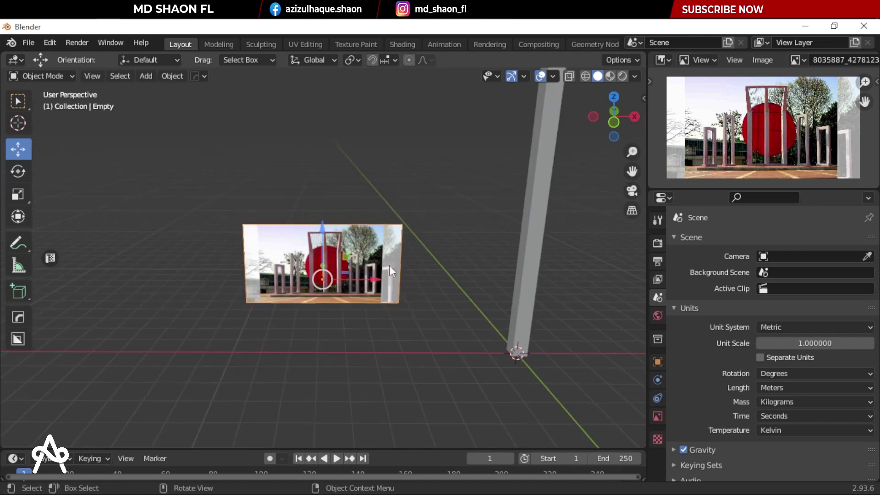
pyautogui.moveTo(389, 266)
pyautogui.mouseDown(button='middle')
pyautogui.moveTo(317, 270)
pyautogui.moveTo(219, 221)
pyautogui.moveTo(271, 251)
pyautogui.mouseUp(button='middle')
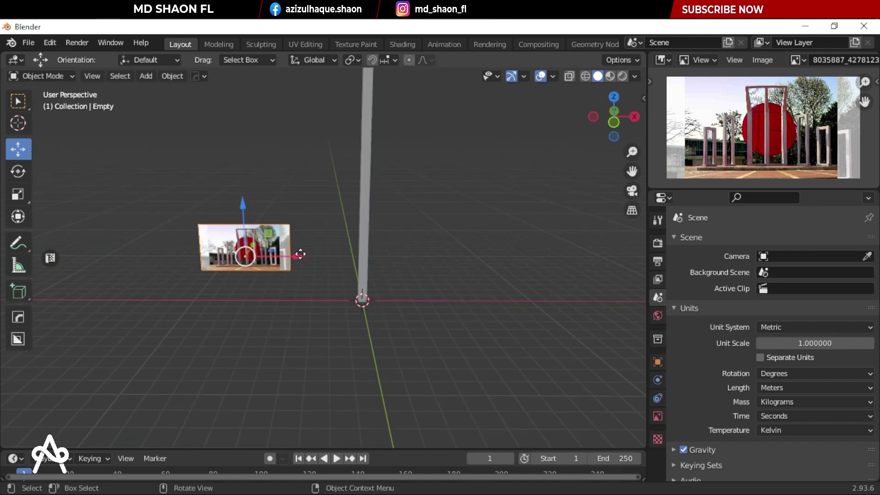
pyautogui.moveTo(272, 251); pyautogui.dragTo(73, 252)
pyautogui.click(362, 270)
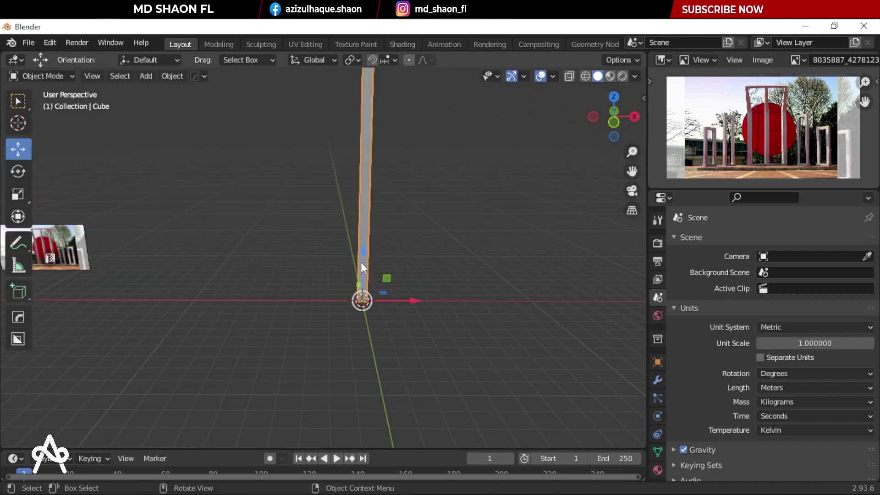
pyautogui.press('KP_1')
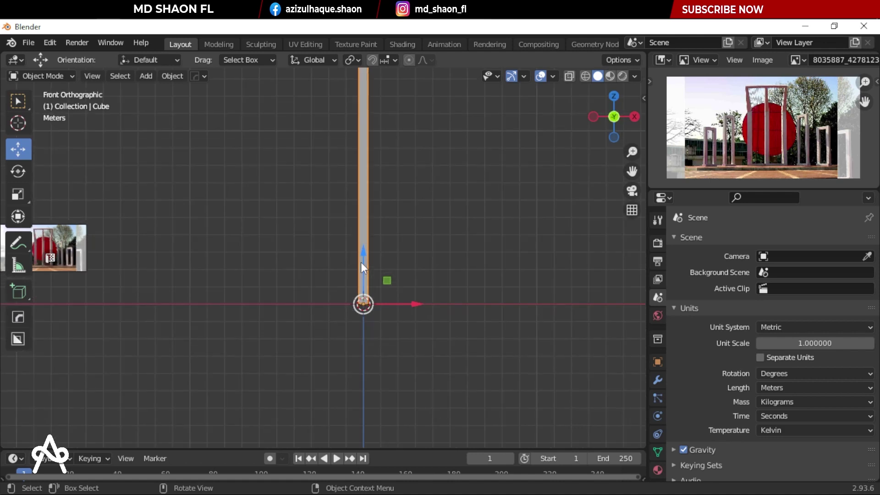
pyautogui.keyDown('shift'); pyautogui.moveTo(361, 262); pyautogui.dragTo(341, 318, button='middle'); pyautogui.keyUp('shift')
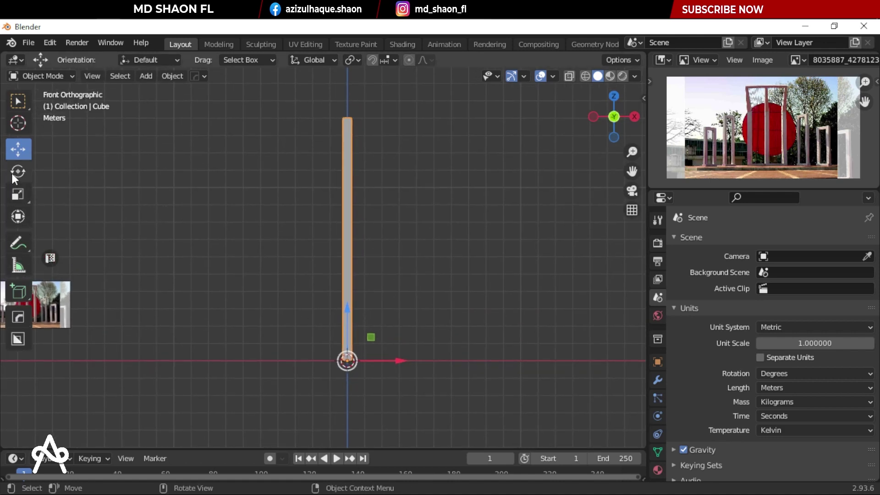
pyautogui.keyDown('shift'); pyautogui.moveTo(338, 201); pyautogui.dragTo(353, 214, button='middle'); pyautogui.keyUp('shift')
pyautogui.press('Tab')
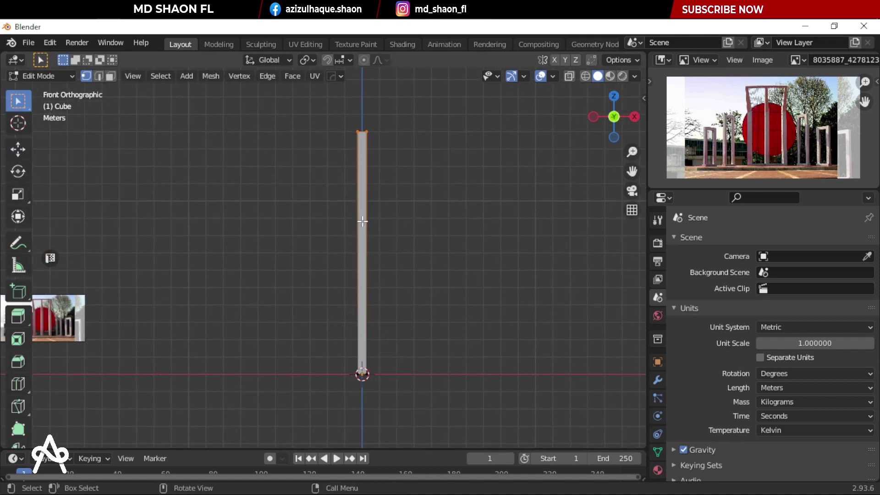
pyautogui.hotkey('ctrl', 'r')
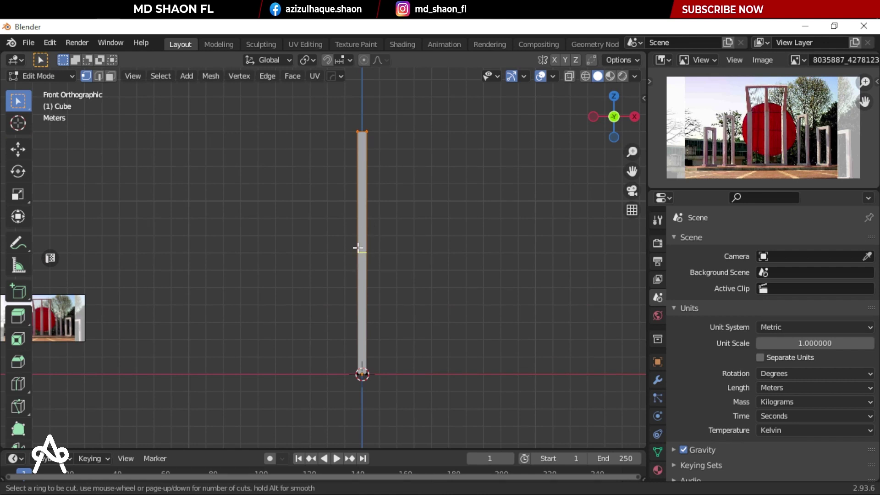
pyautogui.click(364, 250)
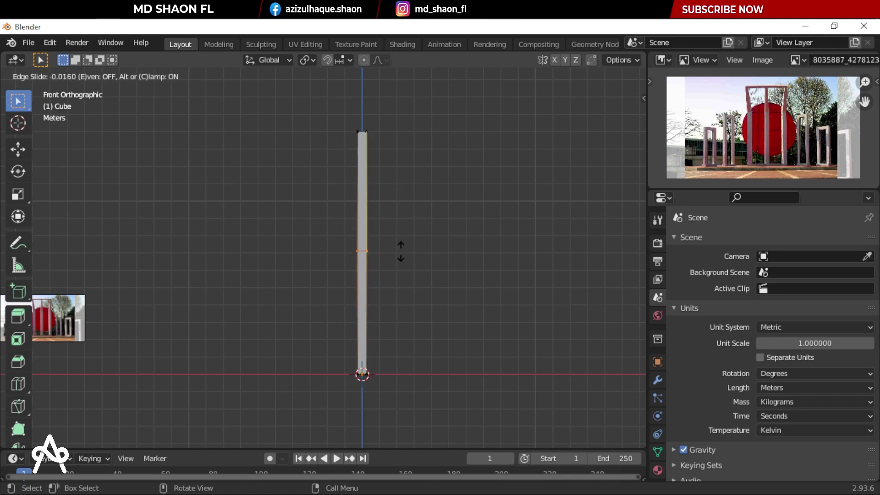
pyautogui.click(415, 195)
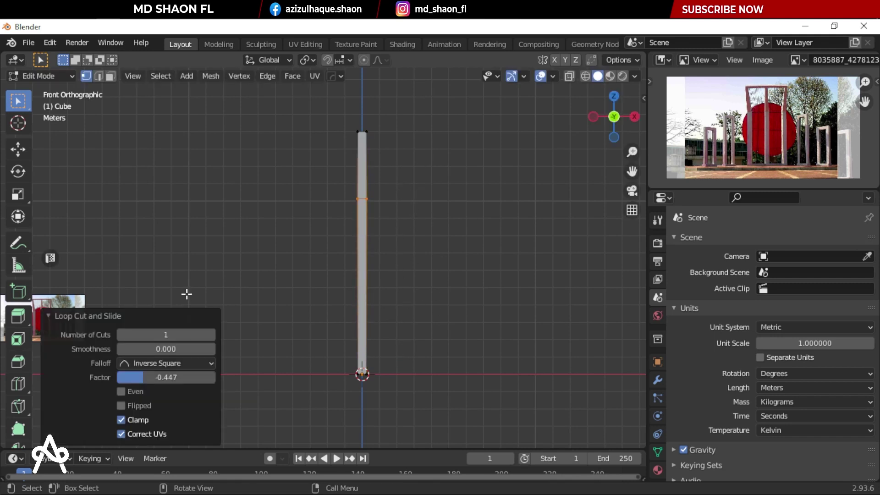
pyautogui.click(18, 150)
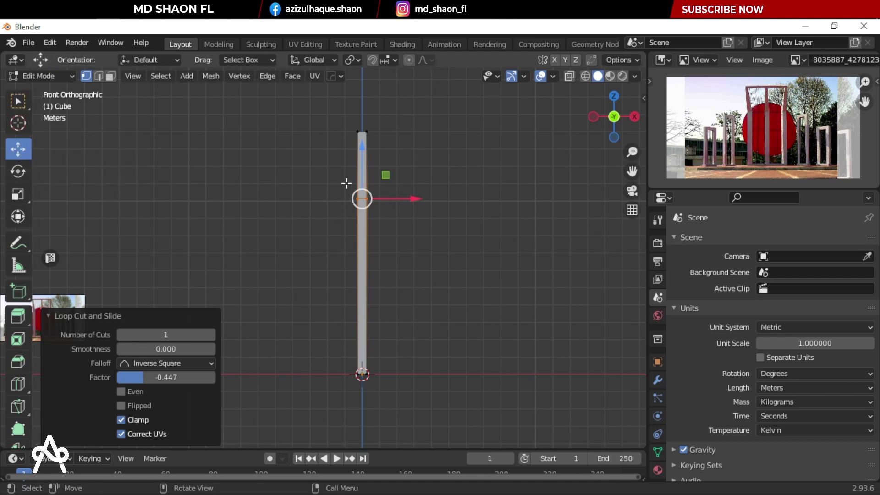
pyautogui.moveTo(361, 152); pyautogui.dragTo(355, 348)
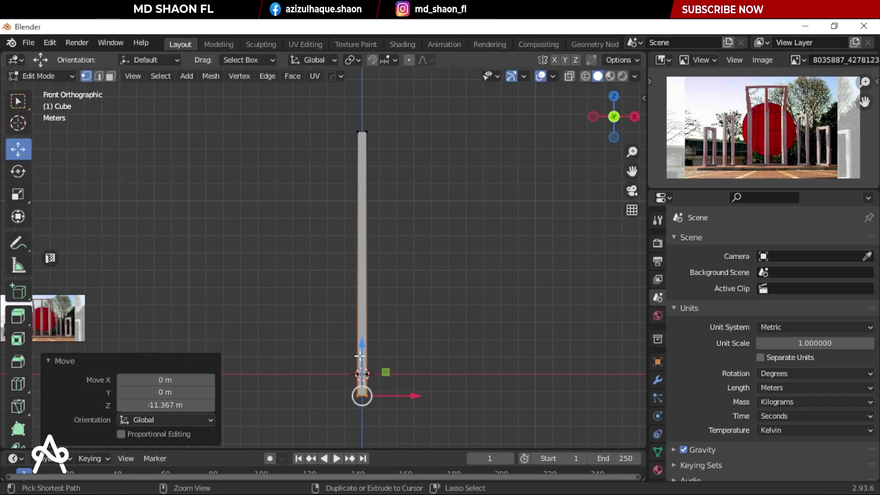
pyautogui.hotkey('ctrl', 'z')
pyautogui.hotkey('ctrl', 'z')
pyautogui.hotkey('ctrl', 'r')
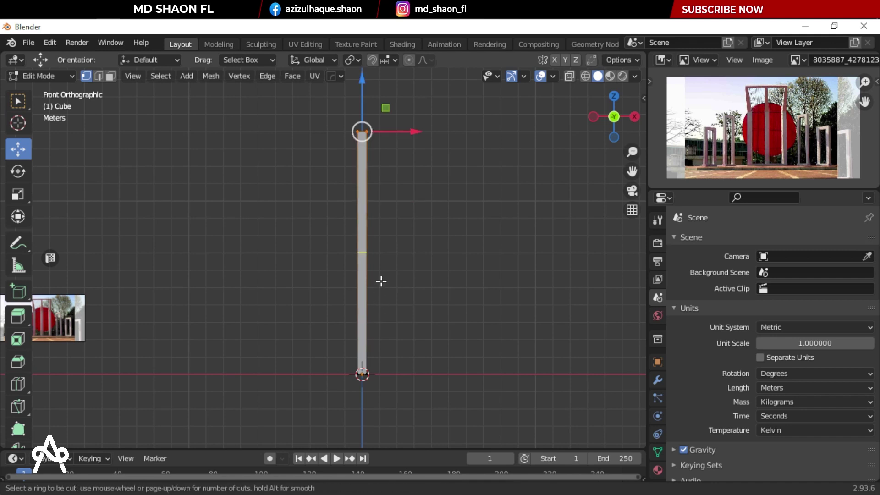
# Step: Loop-cut the column and move the new edge loop up exactly 10 m on Z
pyautogui.click(374, 235)
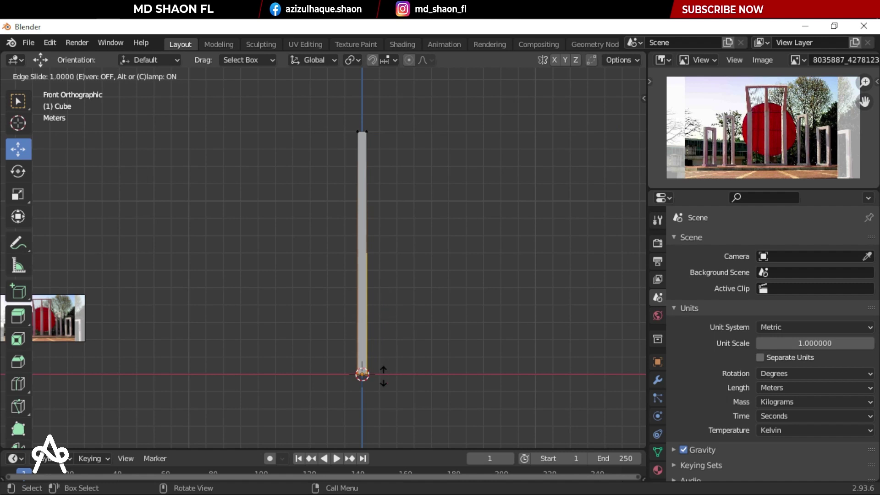
pyautogui.click(383, 375)
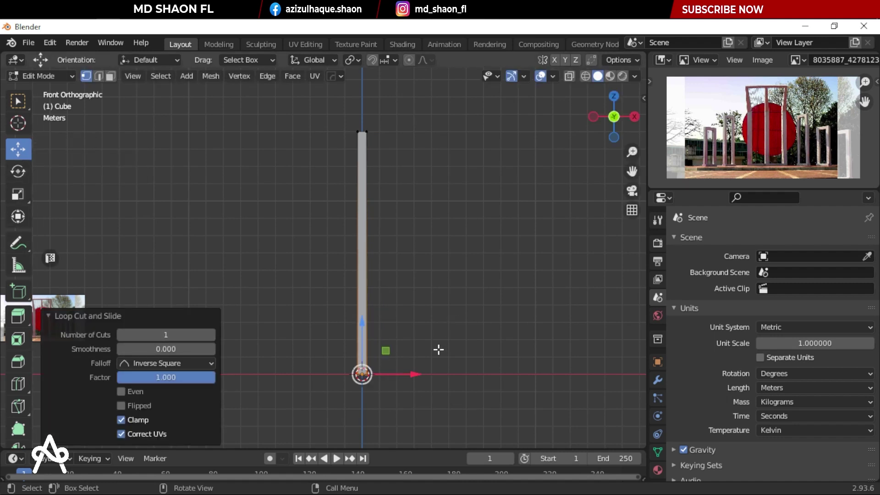
pyautogui.moveTo(365, 325); pyautogui.dragTo(366, 276)
pyautogui.moveTo(360, 214); pyautogui.dragTo(360, 213)
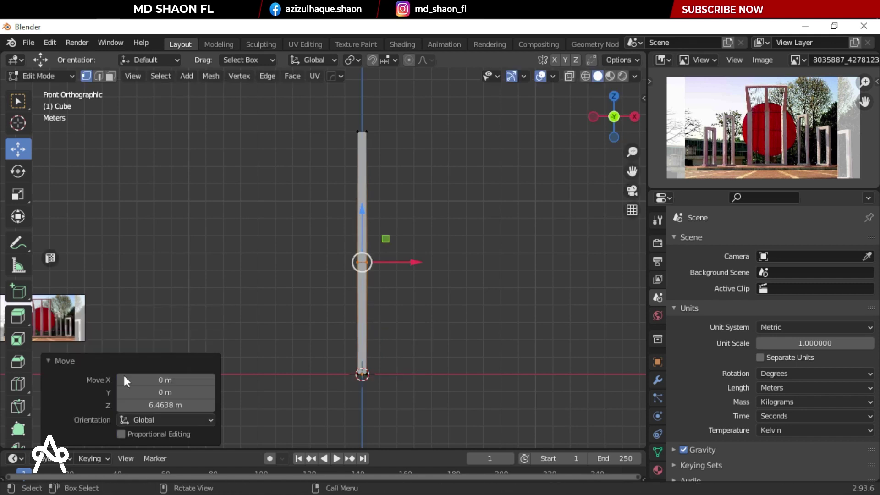
pyautogui.click(165, 405)
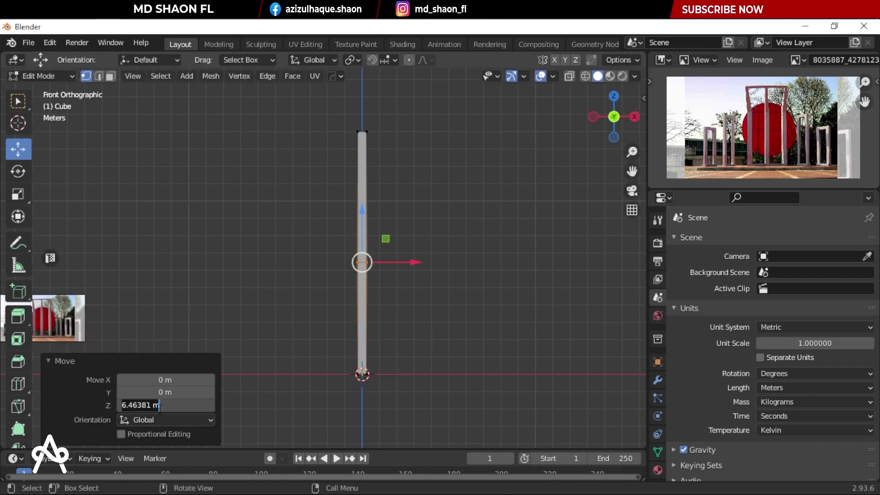
pyautogui.write('10')
pyautogui.press('Return')
# Step: Inspect the raised loop from right and front views, then return to Object Mode
pyautogui.scroll(2, 416, 177)
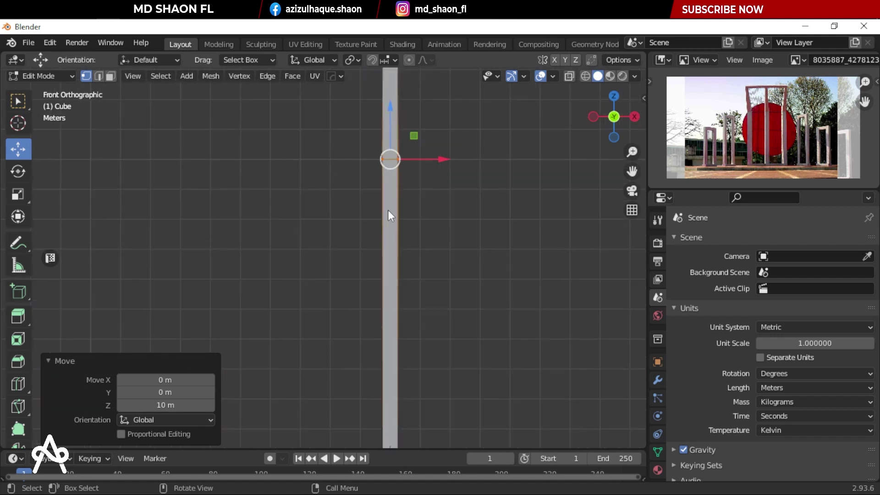
pyautogui.keyDown('shift'); pyautogui.moveTo(388, 210); pyautogui.dragTo(369, 369, button='middle'); pyautogui.keyUp('shift')
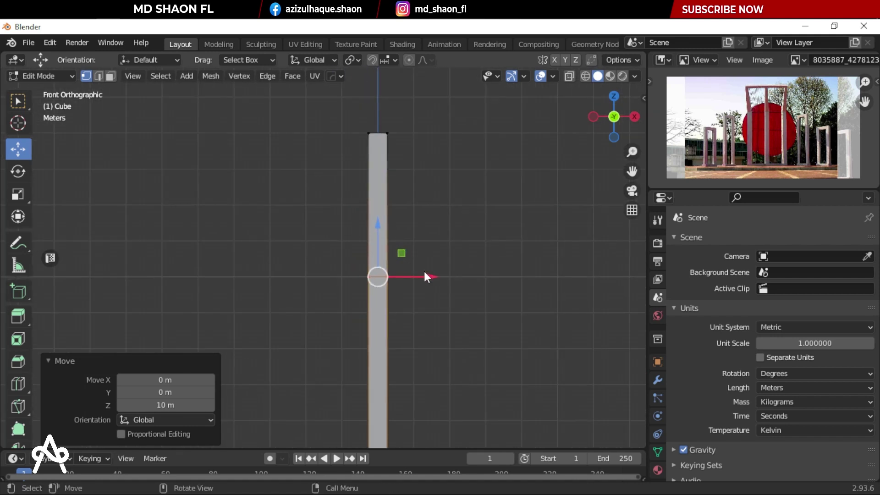
pyautogui.moveTo(424, 276)
pyautogui.mouseDown(button='middle')
pyautogui.moveTo(324, 288)
pyautogui.moveTo(359, 295)
pyautogui.moveTo(413, 280)
pyautogui.mouseUp(button='middle')
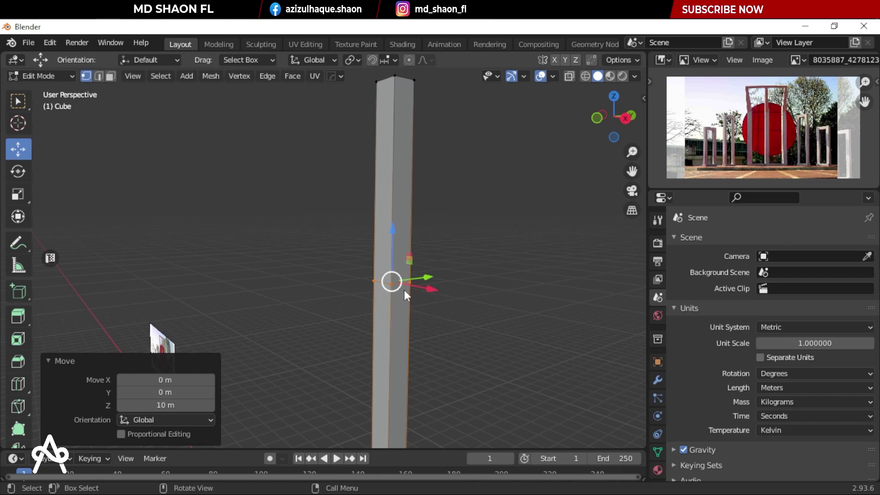
pyautogui.scroll(-3, 403, 290)
pyautogui.moveTo(406, 293)
pyautogui.mouseDown(button='middle')
pyautogui.moveTo(340, 284)
pyautogui.moveTo(413, 241)
pyautogui.moveTo(414, 219)
pyautogui.moveTo(392, 243)
pyautogui.moveTo(413, 286)
pyautogui.moveTo(427, 255)
pyautogui.moveTo(413, 212)
pyautogui.moveTo(430, 287)
pyautogui.moveTo(444, 260)
pyautogui.mouseUp(button='middle')
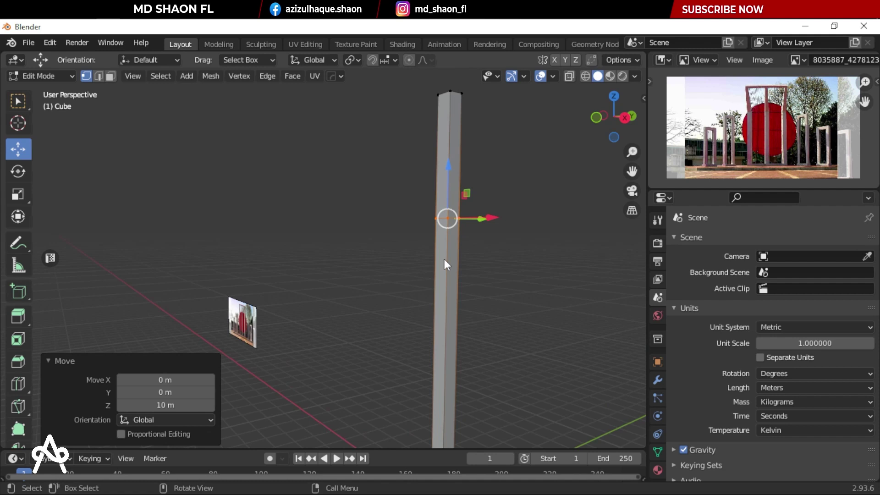
pyautogui.press('KP_3')
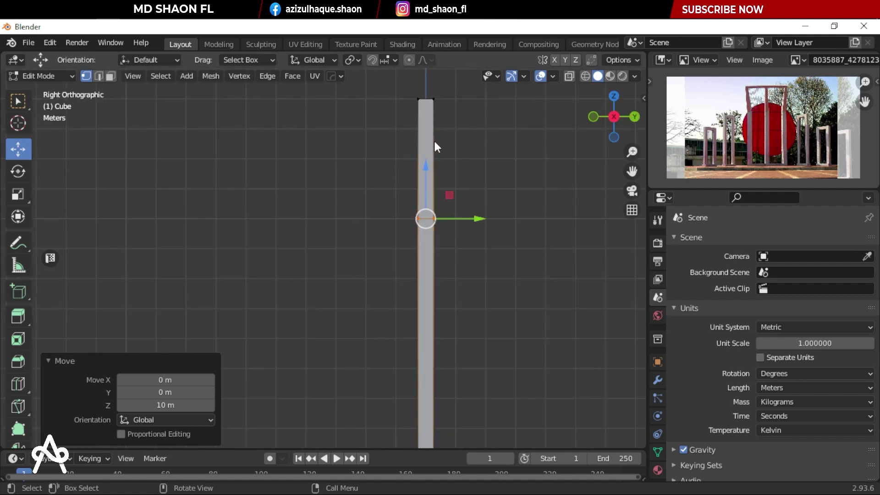
pyautogui.press('KP_1')
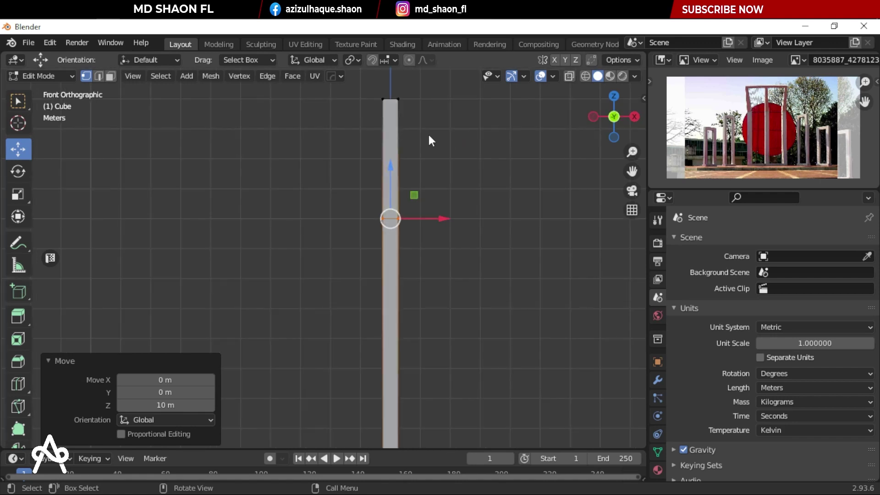
pyautogui.moveTo(428, 134)
pyautogui.keyDown('shift'); pyautogui.mouseDown(button='middle')
pyautogui.moveTo(421, 220)
pyautogui.moveTo(436, 186)
pyautogui.mouseUp(button='middle'); pyautogui.keyUp('shift')
pyautogui.scroll(3, 447, 202)
pyautogui.scroll(1, 455, 197)
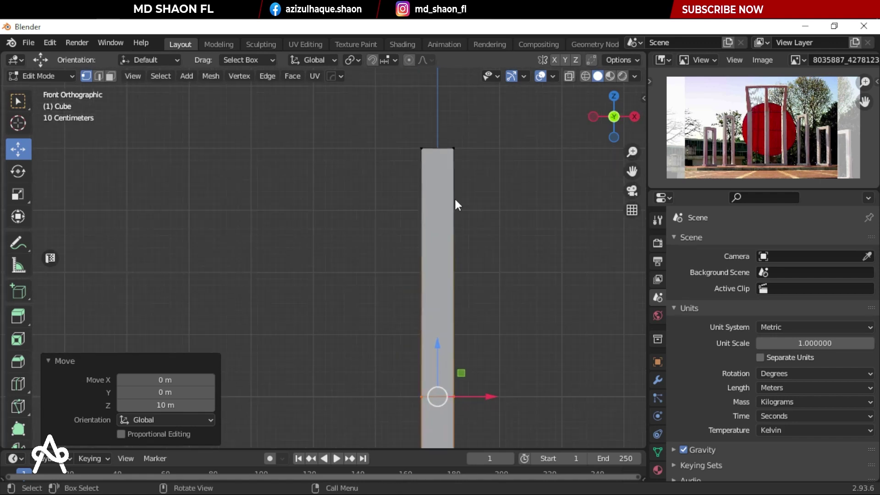
pyautogui.press('Tab')
pyautogui.scroll(-5, 458, 210)
pyautogui.moveTo(488, 218)
pyautogui.keyDown('shift'); pyautogui.mouseDown(button='middle')
pyautogui.moveTo(459, 290)
pyautogui.moveTo(497, 281)
pyautogui.moveTo(454, 329)
pyautogui.moveTo(462, 355)
pyautogui.mouseUp(button='middle'); pyautogui.keyUp('shift')
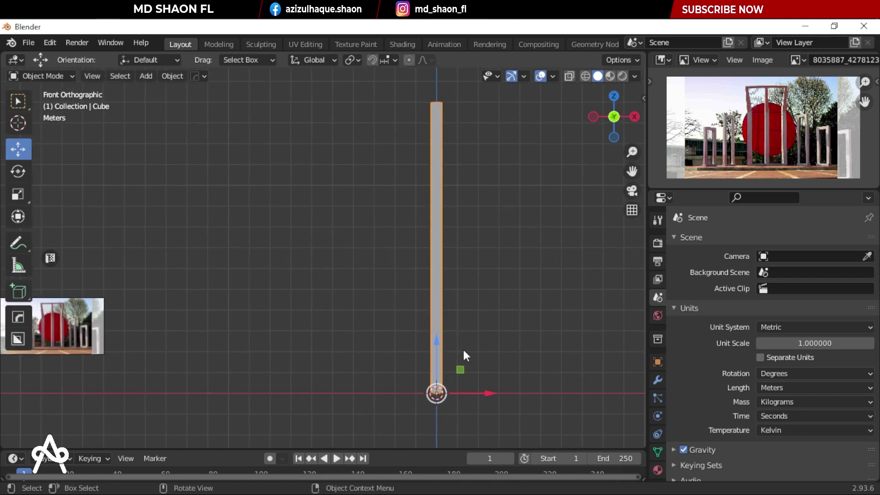
# Step: Box-select the column's upper vertices and move them about −2.04 m along Y
pyautogui.click(661, 381)
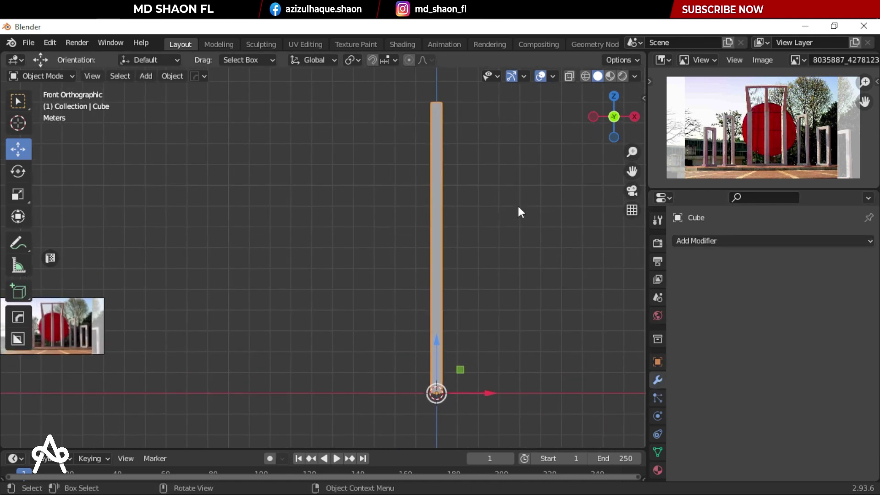
pyautogui.press('KP_3')
pyautogui.press('Tab')
pyautogui.hotkey('alt', 'a')
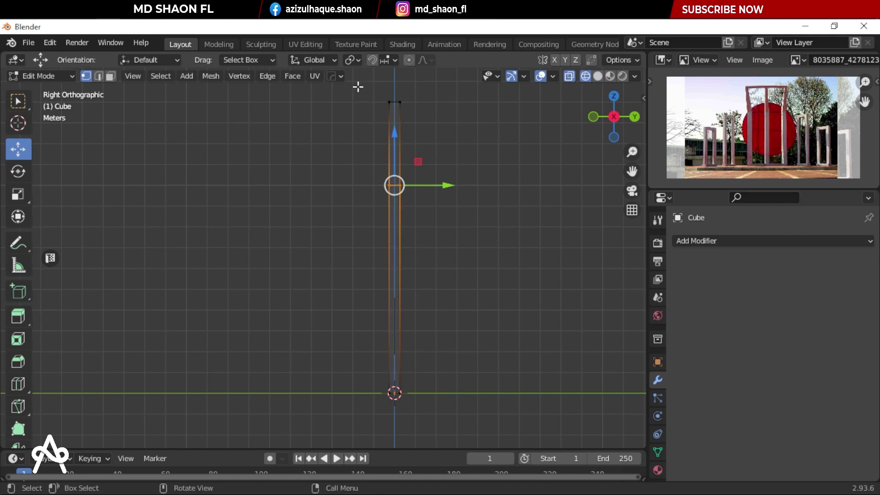
pyautogui.moveTo(355, 85); pyautogui.dragTo(438, 146)
pyautogui.keyDown('shift'); pyautogui.moveTo(437, 147); pyautogui.dragTo(452, 196, button='middle'); pyautogui.keyUp('shift')
pyautogui.press('g')
pyautogui.press('y')
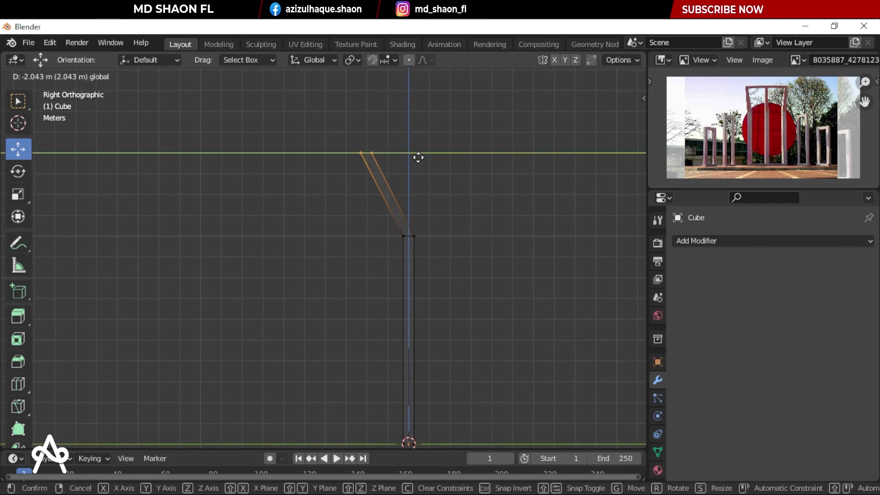
pyautogui.click(418, 158)
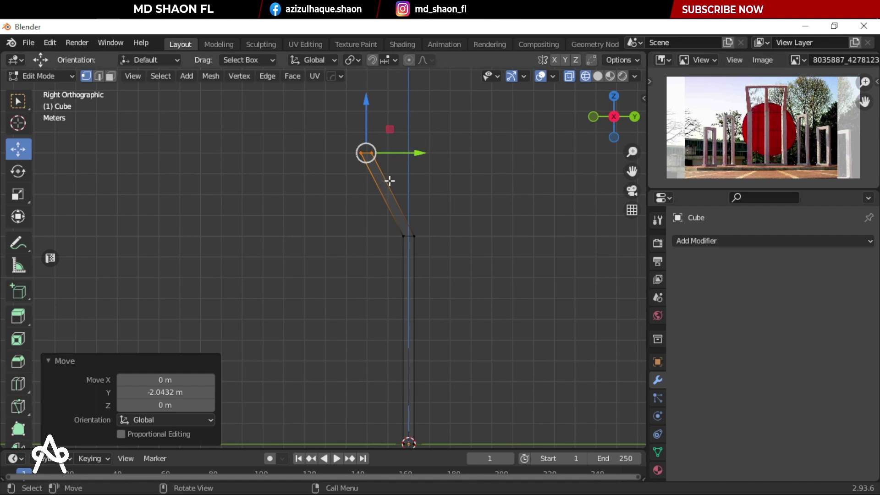
# Step: Add a loop cut near the tilted column's tip
pyautogui.keyDown('shift'); pyautogui.moveTo(389, 181); pyautogui.dragTo(401, 212, button='middle'); pyautogui.keyUp('shift')
pyautogui.scroll(2, 417, 193)
pyautogui.hotkey('ctrl', 'r')
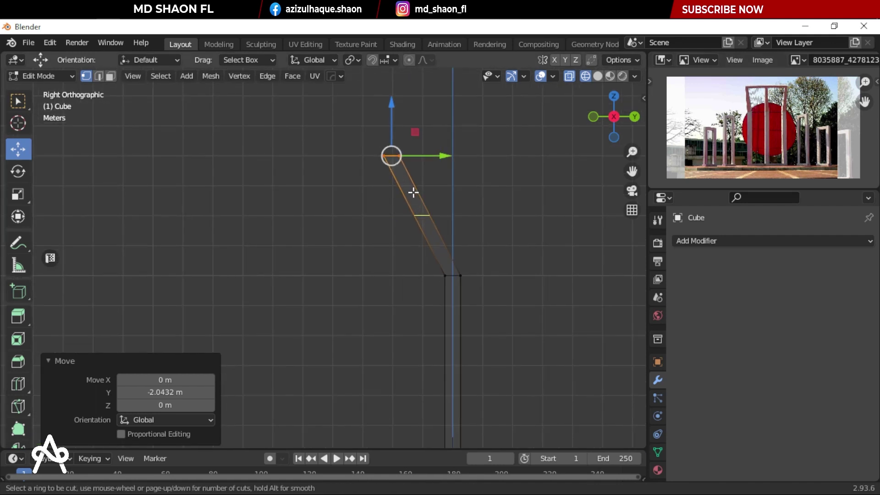
pyautogui.click(415, 191)
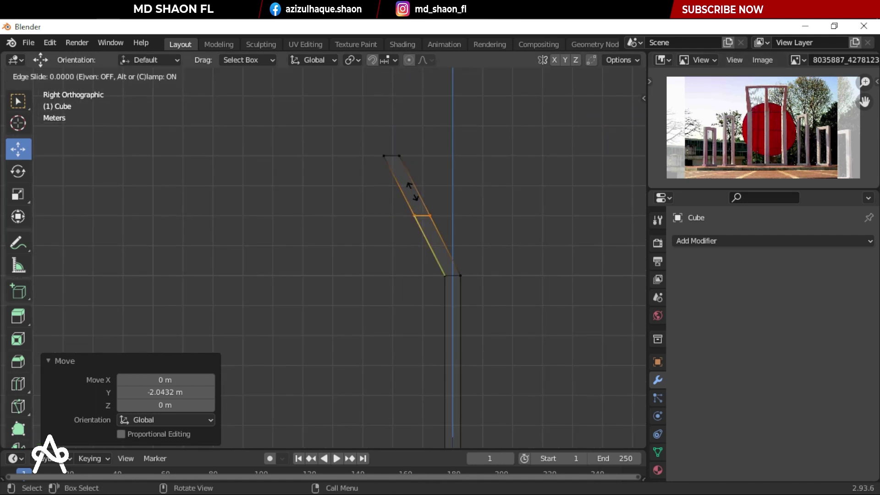
pyautogui.click(395, 144)
# Step: Inspect the new loop in perspective, then return to Object Mode in Right view
pyautogui.scroll(1, 432, 133)
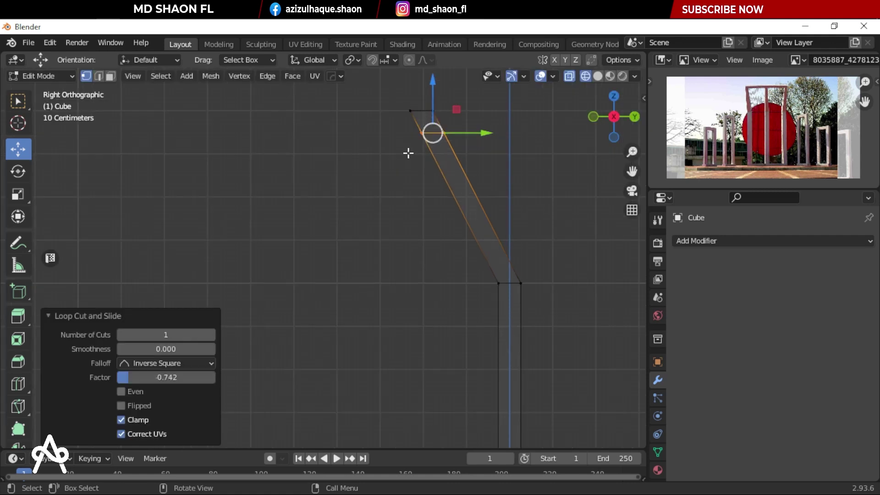
pyautogui.keyDown('shift'); pyautogui.moveTo(433, 134); pyautogui.dragTo(421, 254, button='middle'); pyautogui.keyUp('shift')
pyautogui.moveTo(398, 197)
pyautogui.mouseDown(button='middle')
pyautogui.moveTo(379, 232)
pyautogui.moveTo(557, 250)
pyautogui.mouseUp(button='middle')
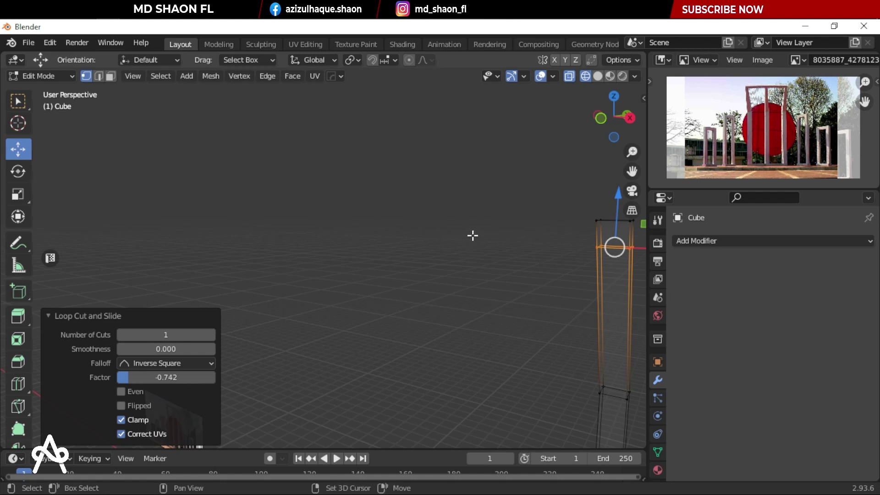
pyautogui.keyDown('shift'); pyautogui.moveTo(472, 234); pyautogui.dragTo(377, 247, button='middle'); pyautogui.keyUp('shift')
pyautogui.scroll(-1, 477, 237)
pyautogui.press('Tab')
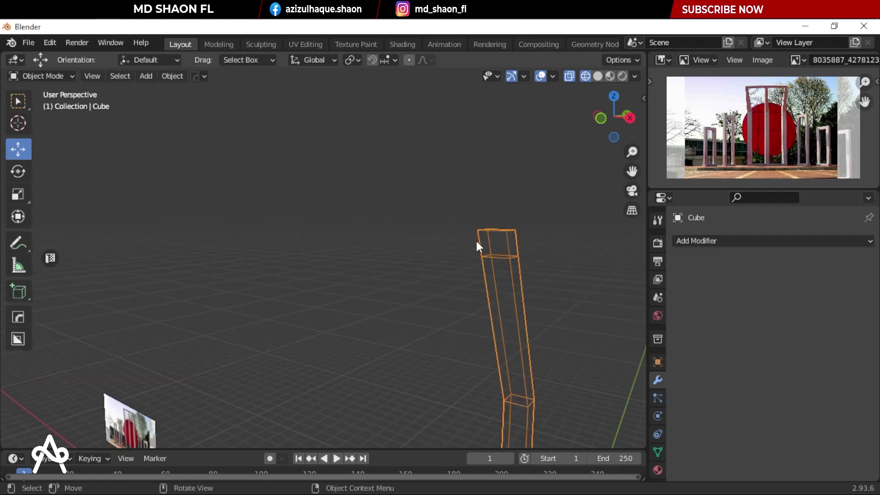
pyautogui.moveTo(477, 241)
pyautogui.mouseDown(button='middle')
pyautogui.moveTo(380, 261)
pyautogui.moveTo(531, 299)
pyautogui.moveTo(626, 291)
pyautogui.mouseUp(button='middle')
pyautogui.press('KP_3')
# Step: Switch to solid shading and add an Array modifier to the column
pyautogui.hotkey('shift', 'z')
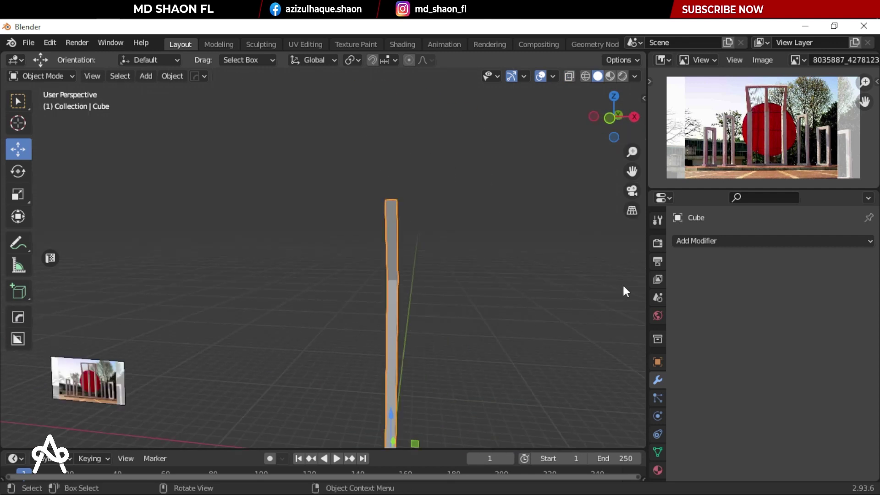
pyautogui.click(773, 242)
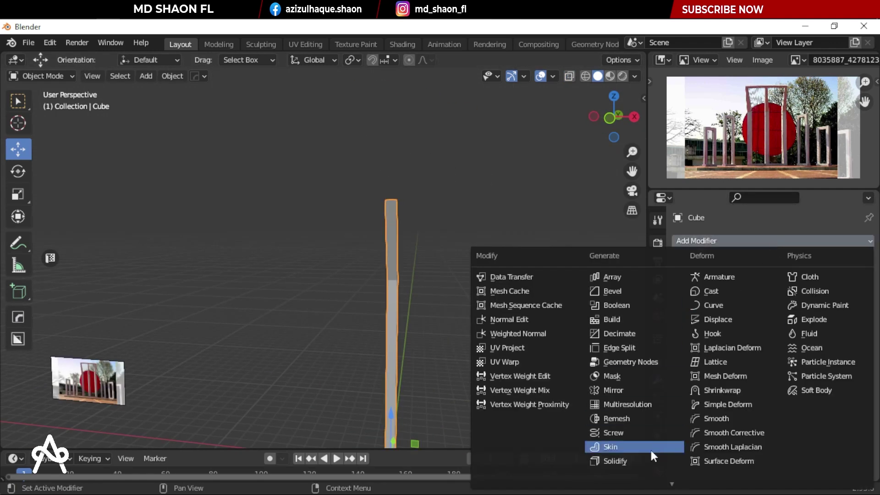
pyautogui.click(611, 277)
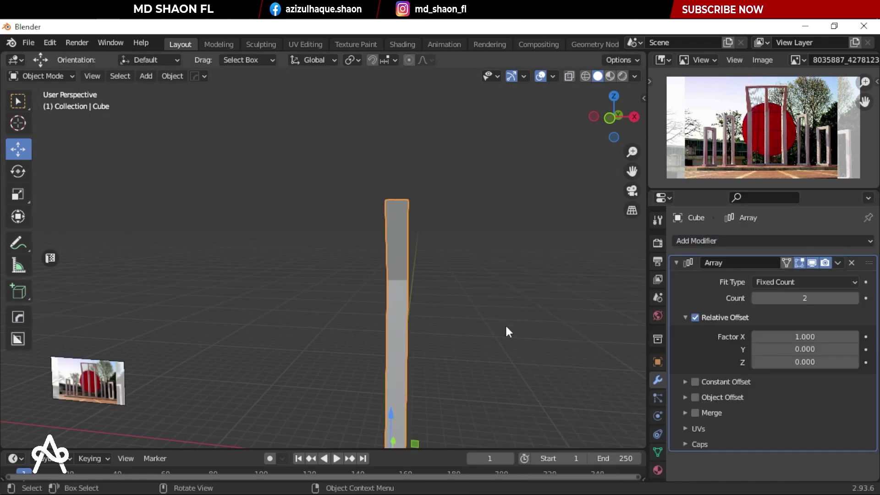
pyautogui.press('KP_3')
pyautogui.press('KP_1')
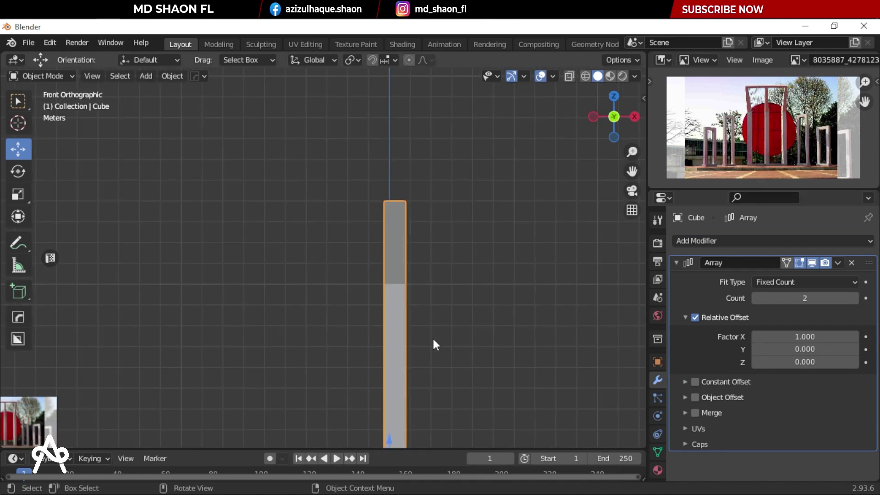
pyautogui.keyDown('shift'); pyautogui.moveTo(470, 338); pyautogui.dragTo(431, 275, button='middle'); pyautogui.keyUp('shift')
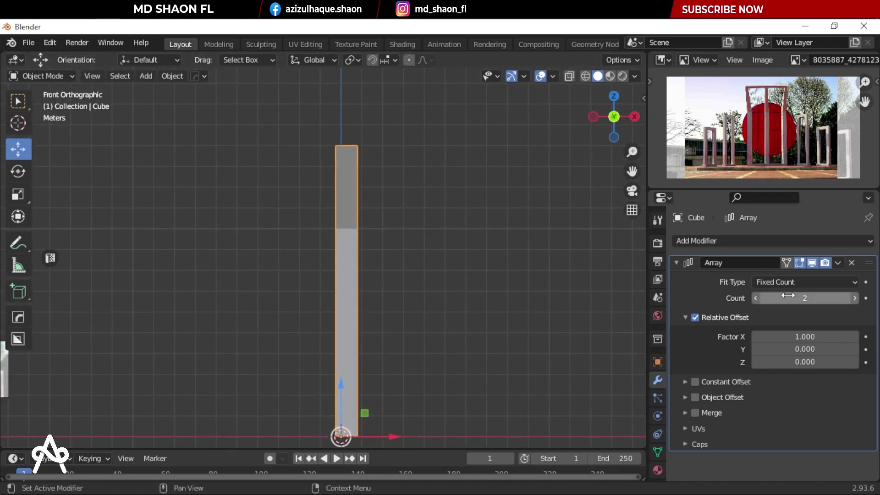
# Step: Set the array's relative X offset to 5.8 and its count to 3
pyautogui.moveTo(785, 338); pyautogui.dragTo(842, 336)
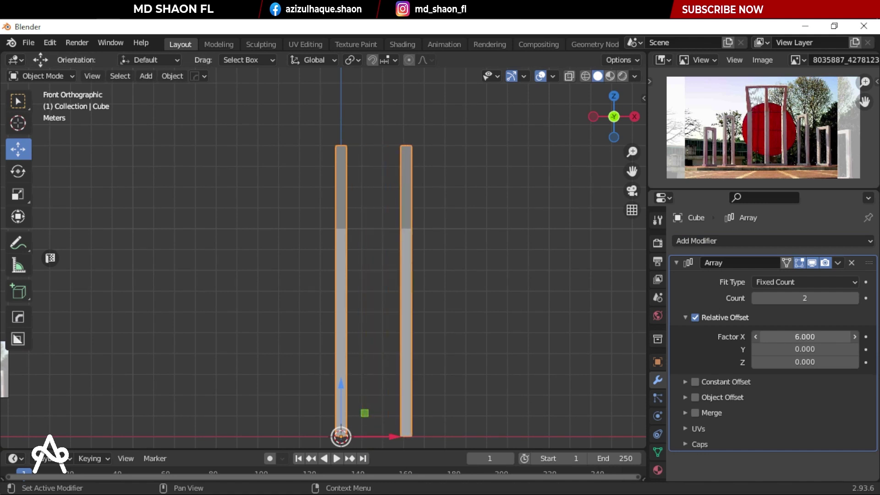
pyautogui.moveTo(842, 336); pyautogui.dragTo(840, 336)
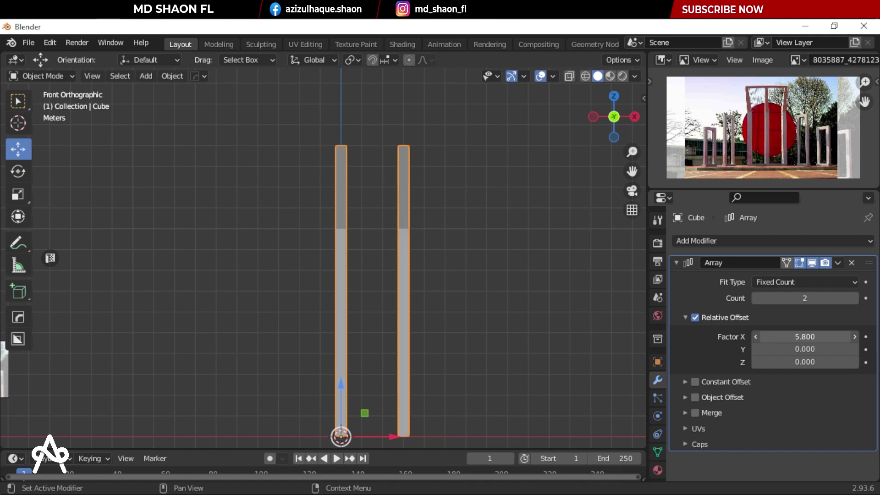
pyautogui.keyDown('shift'); pyautogui.moveTo(565, 323); pyautogui.dragTo(487, 300, button='middle'); pyautogui.keyUp('shift')
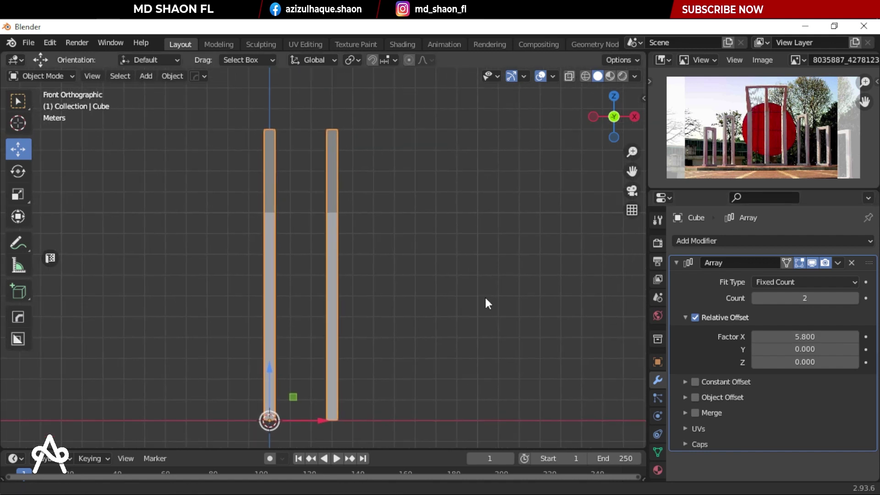
pyautogui.click(855, 298)
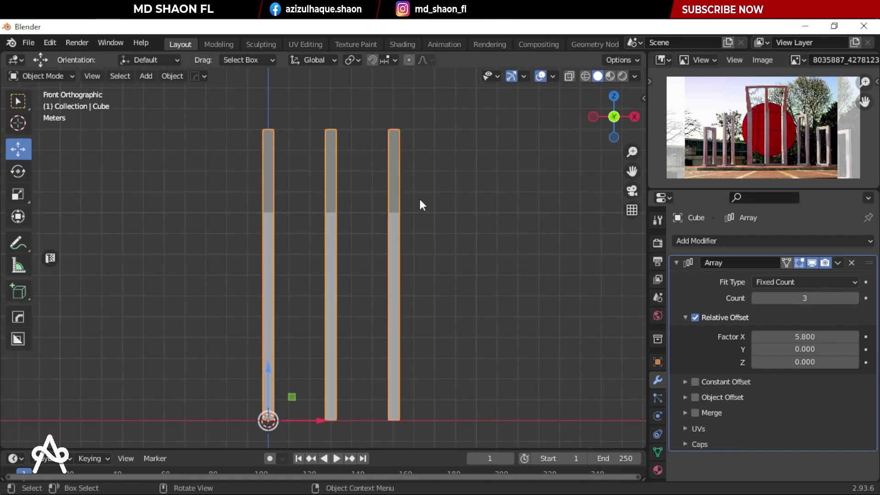
pyautogui.moveTo(419, 199)
pyautogui.mouseDown(button='middle')
pyautogui.moveTo(358, 178)
pyautogui.moveTo(397, 200)
pyautogui.moveTo(386, 262)
pyautogui.moveTo(278, 197)
pyautogui.moveTo(290, 203)
pyautogui.moveTo(312, 273)
pyautogui.mouseUp(button='middle')
# Step: In face mode, select the first pillar's upper section using X-ray in front view
pyautogui.press('Tab')
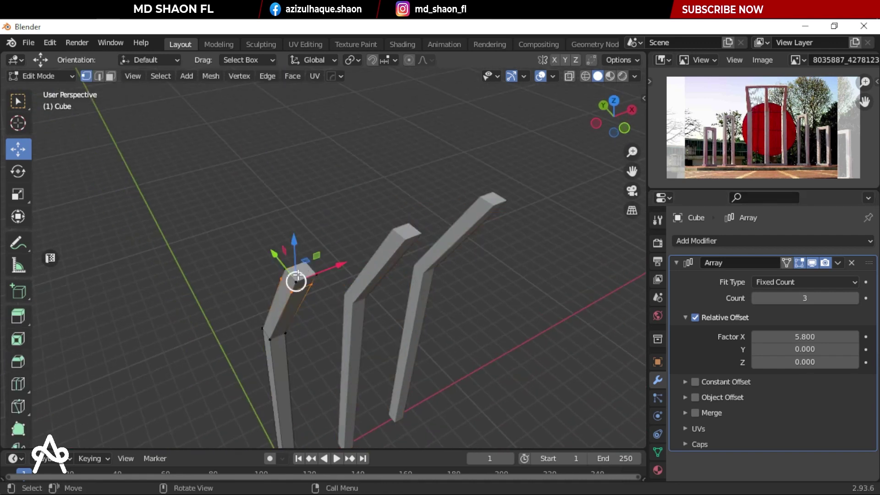
pyautogui.click(110, 76)
pyautogui.hotkey('alt', 'a')
pyautogui.moveTo(256, 226); pyautogui.dragTo(300, 273)
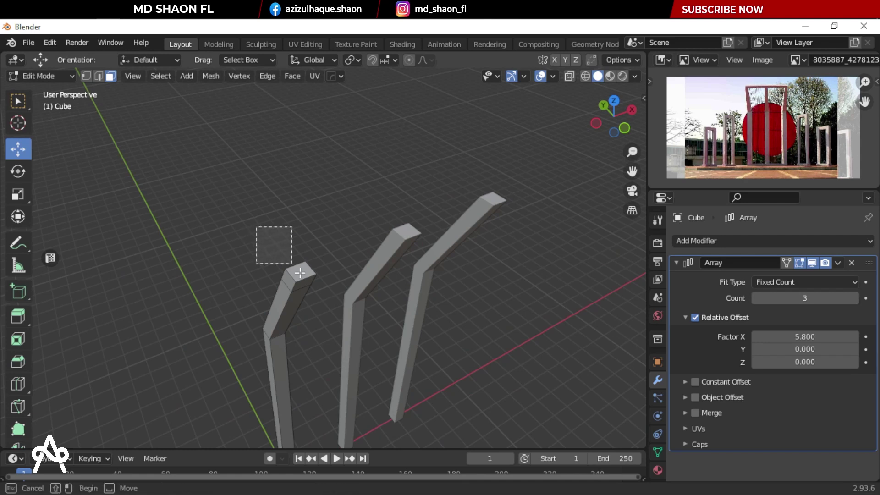
pyautogui.moveTo(300, 273)
pyautogui.mouseDown(button='middle')
pyautogui.moveTo(188, 218)
pyautogui.moveTo(201, 226)
pyautogui.mouseUp(button='middle')
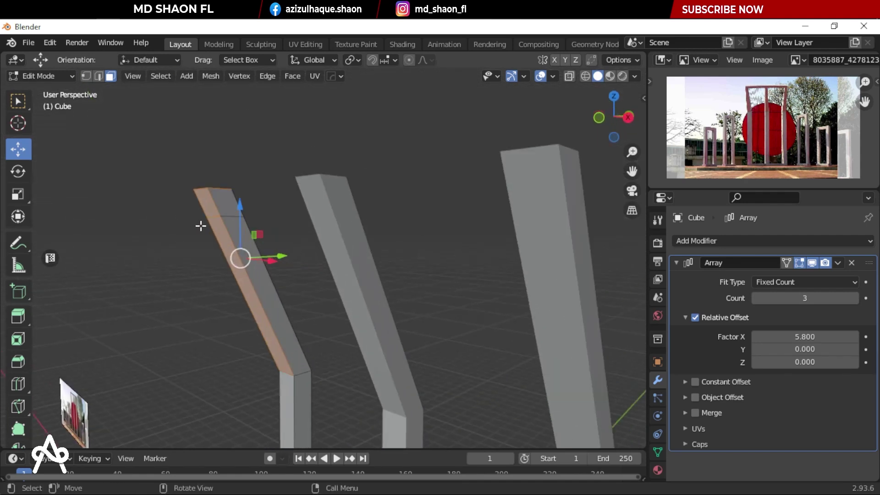
pyautogui.press('KP_1')
pyautogui.hotkey('alt', 'z')
pyautogui.moveTo(180, 126); pyautogui.dragTo(308, 266)
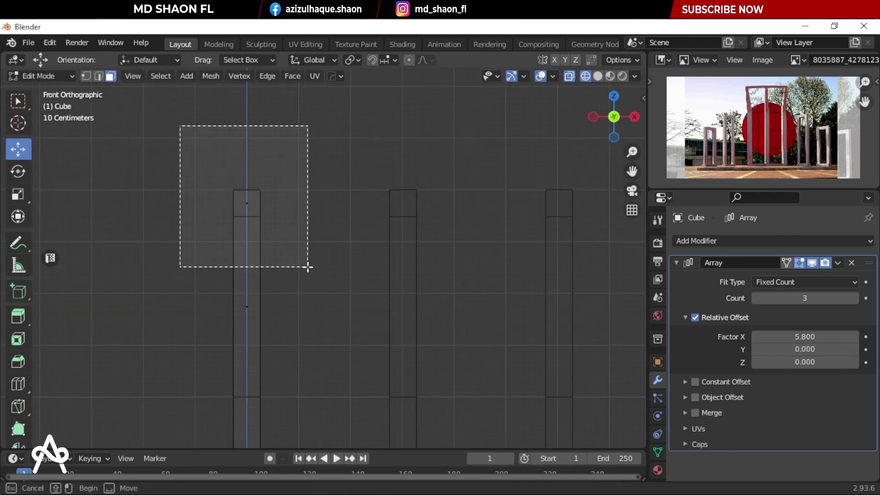
pyautogui.moveTo(308, 266)
pyautogui.mouseDown(button='middle')
pyautogui.moveTo(271, 234)
pyautogui.moveTo(318, 273)
pyautogui.mouseUp(button='middle')
pyautogui.press('x')
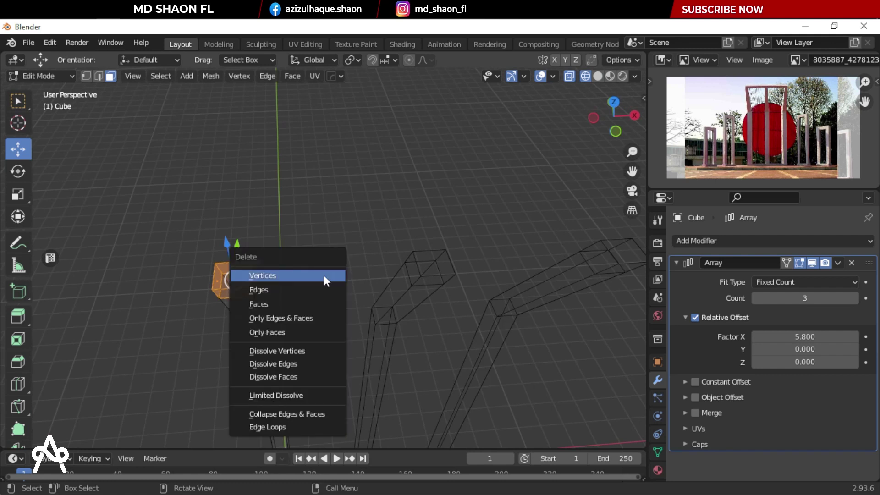
# Step: From top view, scale the pillar tip to 0.771 along X, then leave Edit Mode
pyautogui.press('KP_7')
pyautogui.hotkey('alt', 'z')
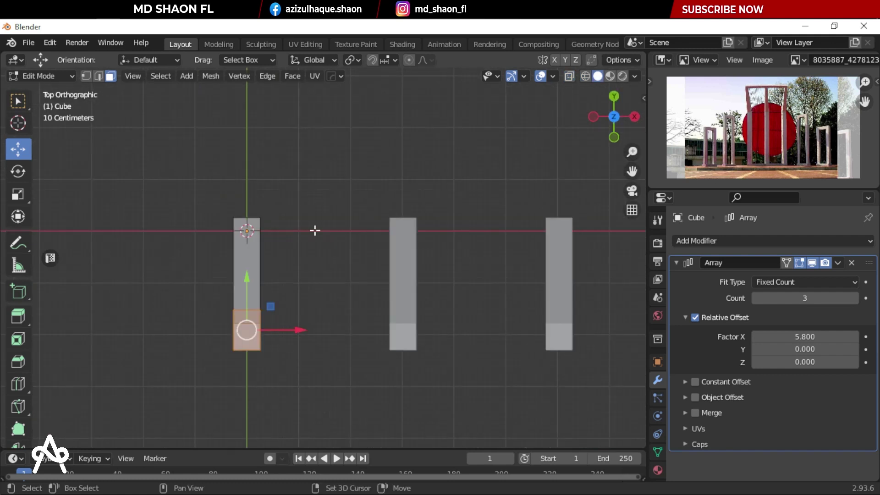
pyautogui.keyDown('shift'); pyautogui.moveTo(315, 230); pyautogui.dragTo(363, 167, button='middle'); pyautogui.keyUp('shift')
pyautogui.press('s')
pyautogui.press('x')
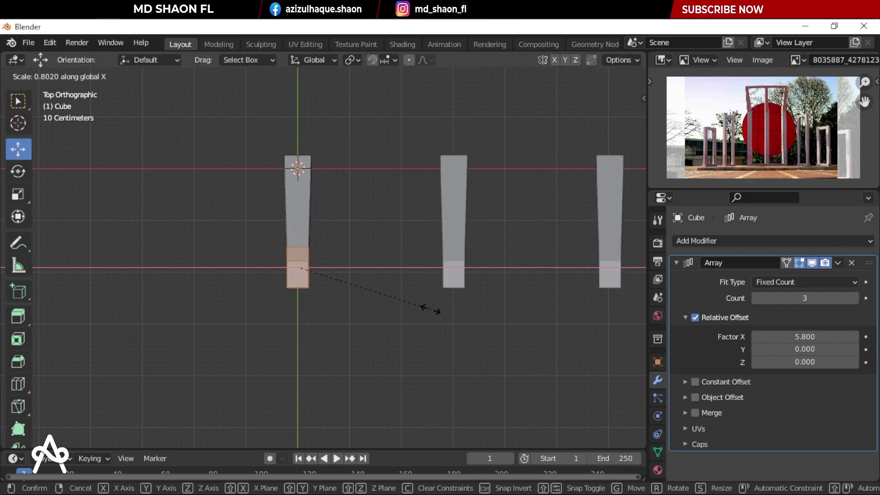
pyautogui.click(425, 307)
pyautogui.moveTo(398, 314)
pyautogui.mouseDown(button='middle')
pyautogui.moveTo(381, 196)
pyautogui.moveTo(383, 213)
pyautogui.moveTo(444, 210)
pyautogui.moveTo(635, 274)
pyautogui.mouseUp(button='middle')
pyautogui.press('Tab')
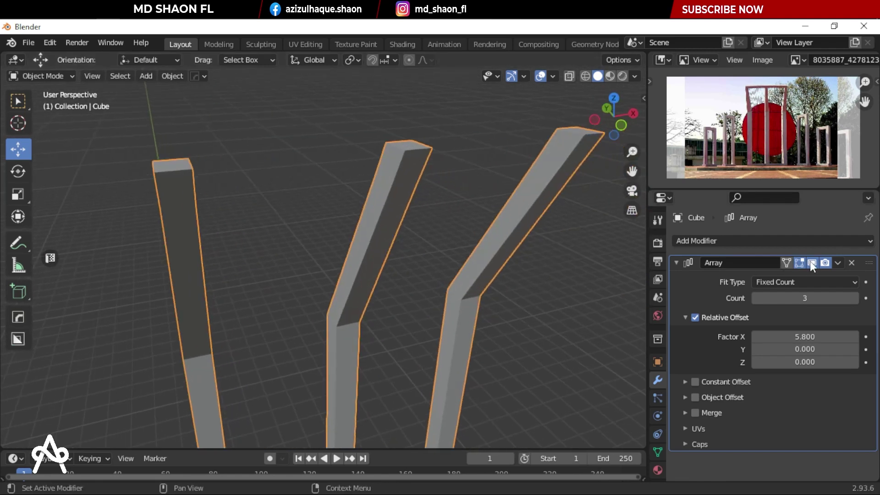
# Step: Apply the Array modifier so the three pillars become real geometry
pyautogui.click(837, 263)
pyautogui.click(756, 279)
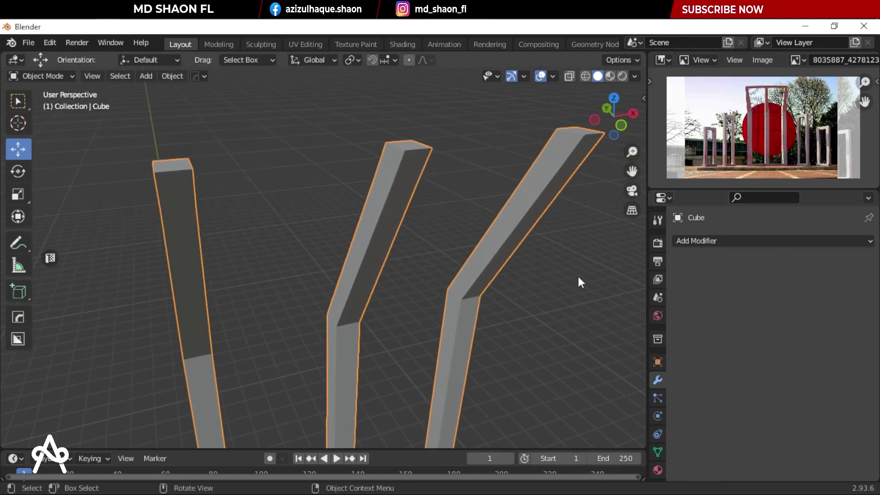
pyautogui.moveTo(579, 276)
pyautogui.mouseDown(button='middle')
pyautogui.moveTo(346, 202)
pyautogui.moveTo(475, 246)
pyautogui.moveTo(329, 261)
pyautogui.moveTo(313, 242)
pyautogui.moveTo(345, 264)
pyautogui.mouseUp(button='middle')
pyautogui.moveTo(326, 248)
pyautogui.mouseDown(button='middle')
pyautogui.moveTo(433, 220)
pyautogui.moveTo(313, 226)
pyautogui.moveTo(384, 252)
pyautogui.moveTo(450, 223)
pyautogui.mouseUp(button='middle')
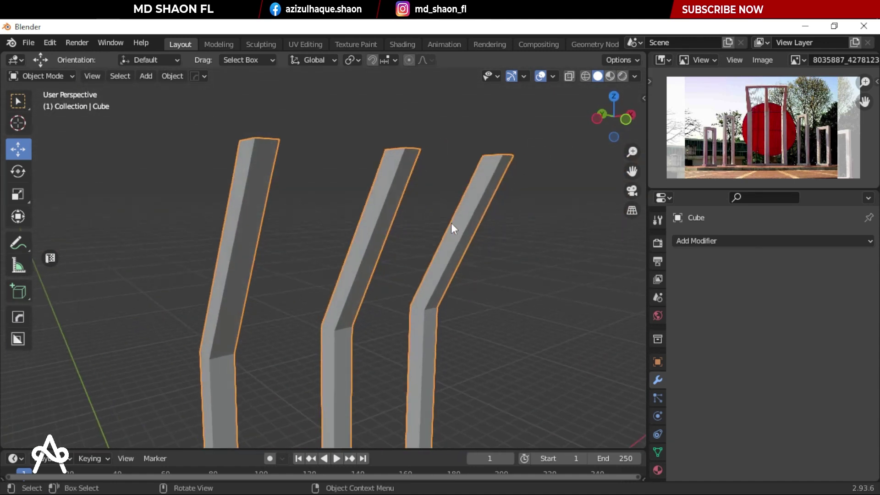
# Step: Select all the pillars and move them slightly
pyautogui.click(395, 255)
pyautogui.press('a')
pyautogui.press('g')
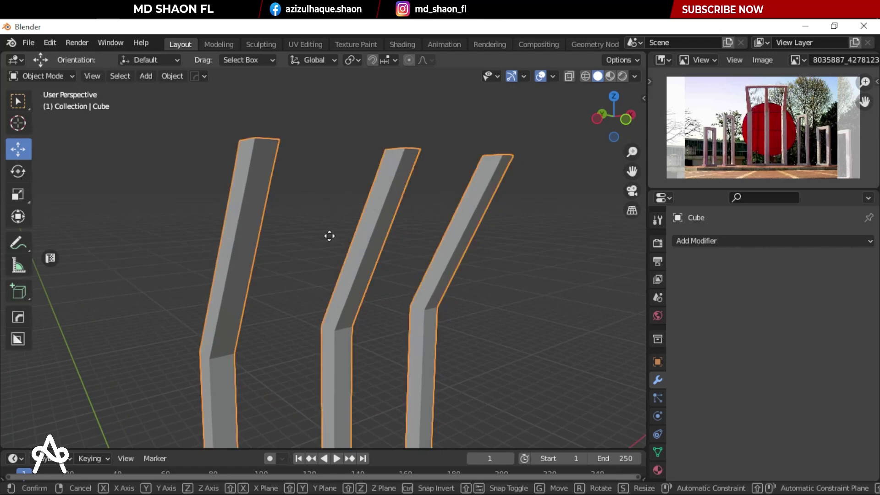
pyautogui.click(324, 199)
pyautogui.moveTo(324, 198)
pyautogui.mouseDown(button='middle')
pyautogui.moveTo(271, 230)
pyautogui.moveTo(569, 199)
pyautogui.moveTo(436, 220)
pyautogui.moveTo(531, 214)
pyautogui.moveTo(534, 227)
pyautogui.moveTo(445, 202)
pyautogui.moveTo(315, 215)
pyautogui.moveTo(373, 181)
pyautogui.mouseUp(button='middle')
# Step: In Edit Mode, select the top faces of the left and middle pillars
pyautogui.click(319, 191)
pyautogui.press('a')
pyautogui.press('Tab')
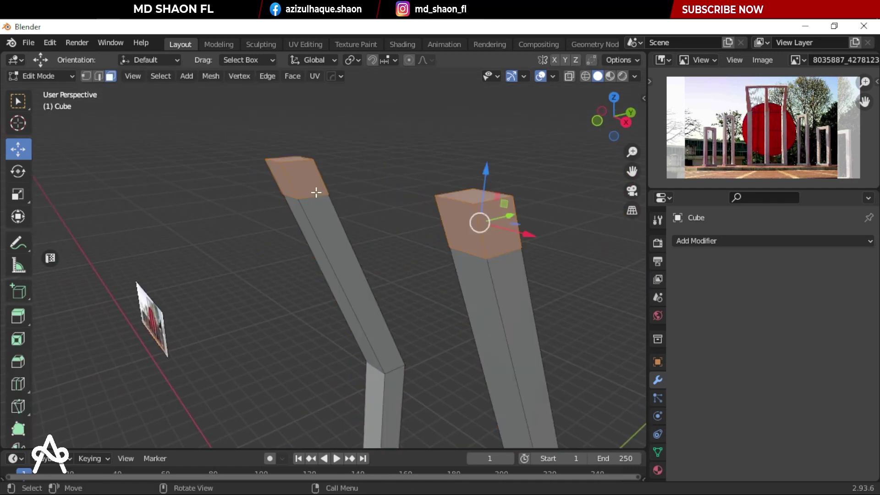
pyautogui.click(307, 184)
pyautogui.moveTo(296, 183)
pyautogui.mouseDown(button='middle')
pyautogui.moveTo(430, 188)
pyautogui.moveTo(456, 204)
pyautogui.moveTo(333, 182)
pyautogui.moveTo(259, 197)
pyautogui.mouseUp(button='middle')
pyautogui.keyDown('shift'); pyautogui.click(387, 176); pyautogui.keyUp('shift')
pyautogui.press('Tab')
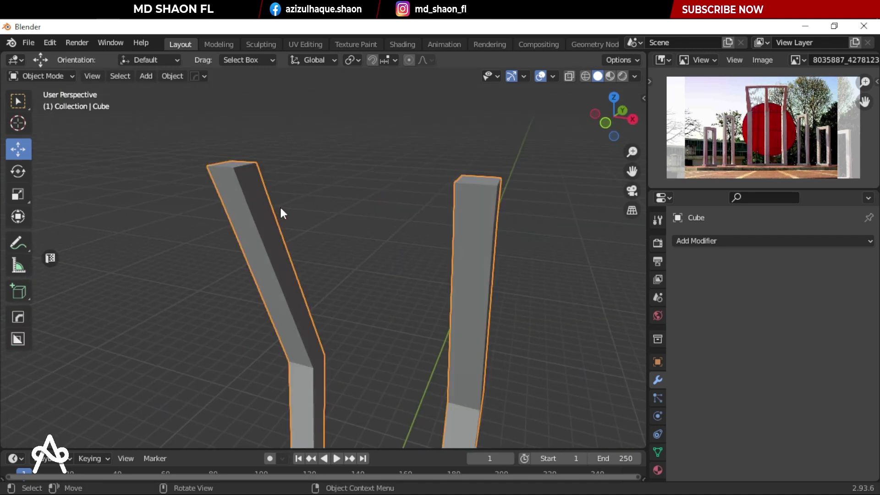
pyautogui.press('Tab')
pyautogui.moveTo(281, 207)
pyautogui.mouseDown(button='middle')
pyautogui.moveTo(328, 210)
pyautogui.moveTo(381, 187)
pyautogui.moveTo(229, 195)
pyautogui.moveTo(270, 213)
pyautogui.moveTo(363, 218)
pyautogui.moveTo(353, 199)
pyautogui.mouseUp(button='middle')
pyautogui.click(345, 167)
pyautogui.keyDown('shift'); pyautogui.click(251, 176); pyautogui.keyUp('shift')
# Step: Bridge the left and middle pillar tops with a crossbeam
pyautogui.rightClick(352, 196)
pyautogui.moveTo(313, 178)
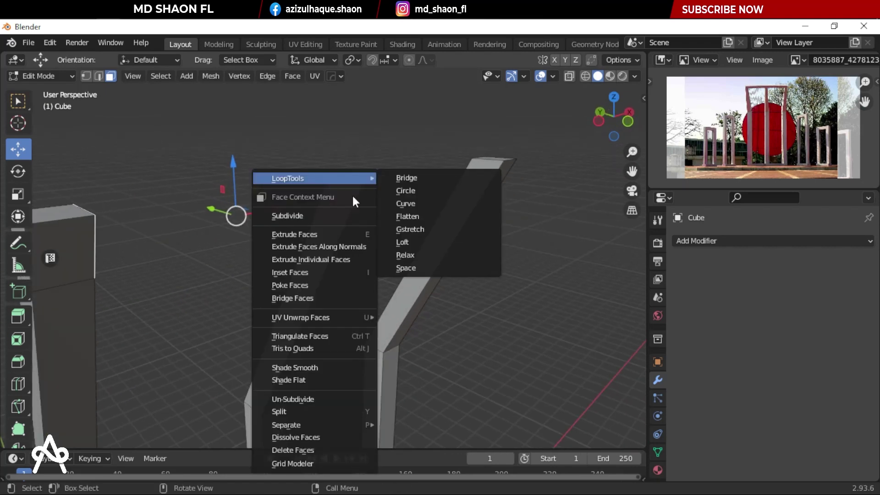
pyautogui.click(314, 298)
pyautogui.moveTo(314, 297)
pyautogui.mouseDown(button='middle')
pyautogui.moveTo(283, 275)
pyautogui.moveTo(301, 224)
pyautogui.moveTo(371, 255)
pyautogui.moveTo(302, 230)
pyautogui.moveTo(427, 244)
pyautogui.moveTo(433, 201)
pyautogui.moveTo(380, 258)
pyautogui.moveTo(438, 272)
pyautogui.moveTo(365, 235)
pyautogui.mouseUp(button='middle')
pyautogui.scroll(-3, 303, 230)
pyautogui.press('Tab')
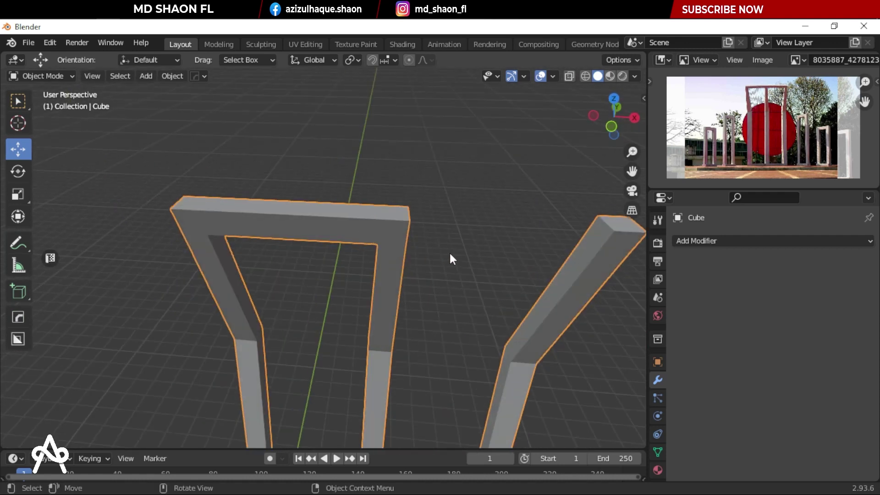
# Step: Select the beam's open end face and the right pillar's top face
pyautogui.moveTo(449, 253)
pyautogui.keyDown('shift'); pyautogui.mouseDown(button='middle')
pyautogui.moveTo(320, 227)
pyautogui.moveTo(262, 202)
pyautogui.mouseUp(button='middle'); pyautogui.keyUp('shift')
pyautogui.scroll(2, 321, 226)
pyautogui.press('Tab')
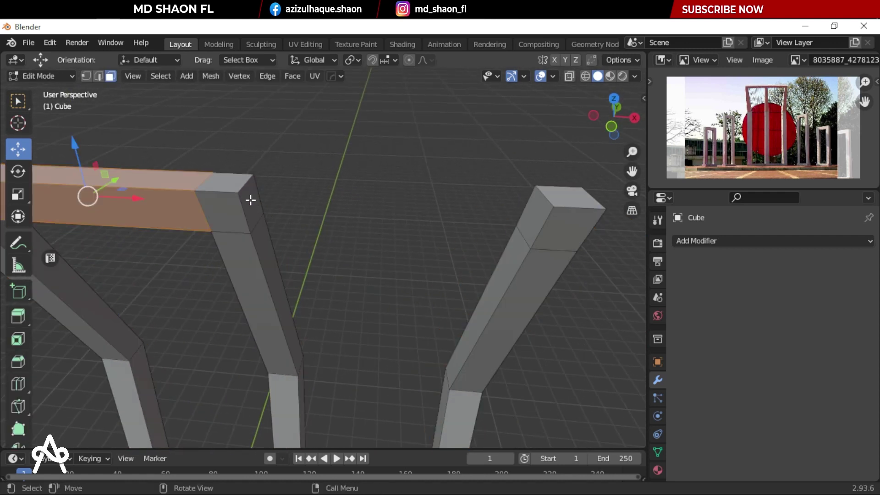
pyautogui.click(251, 202)
pyautogui.moveTo(333, 258); pyautogui.dragTo(411, 190, button='middle')
pyautogui.keyDown('shift'); pyautogui.click(420, 163); pyautogui.keyUp('shift')
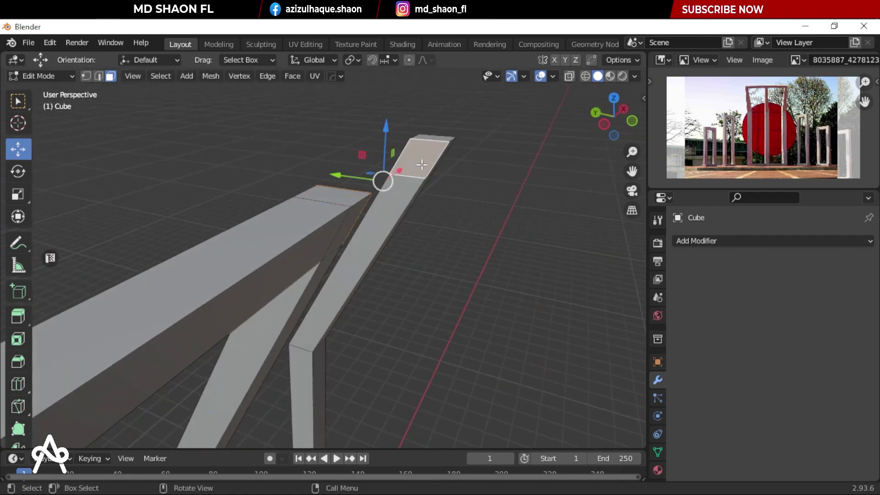
pyautogui.moveTo(456, 223)
pyautogui.mouseDown(button='middle')
pyautogui.moveTo(411, 216)
pyautogui.moveTo(460, 237)
pyautogui.moveTo(389, 208)
pyautogui.mouseUp(button='middle')
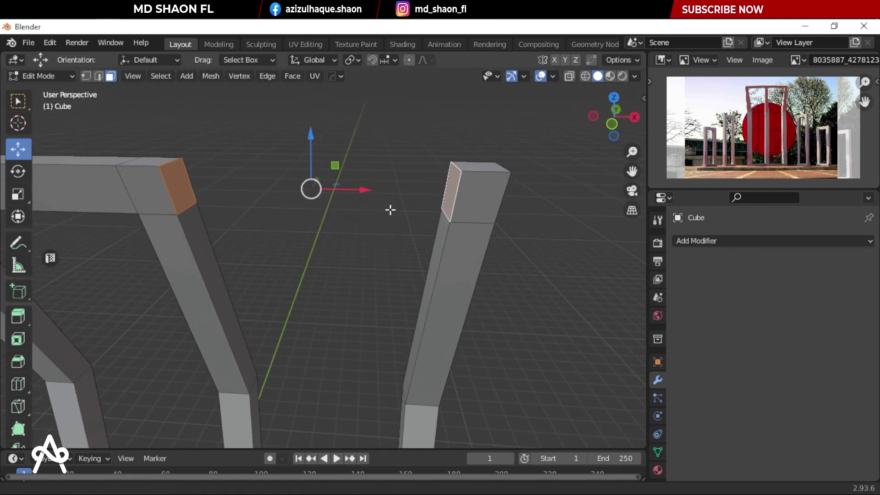
# Step: Bridge them into one connected frame and return to Object Mode
pyautogui.rightClick(449, 180)
pyautogui.click(410, 180)
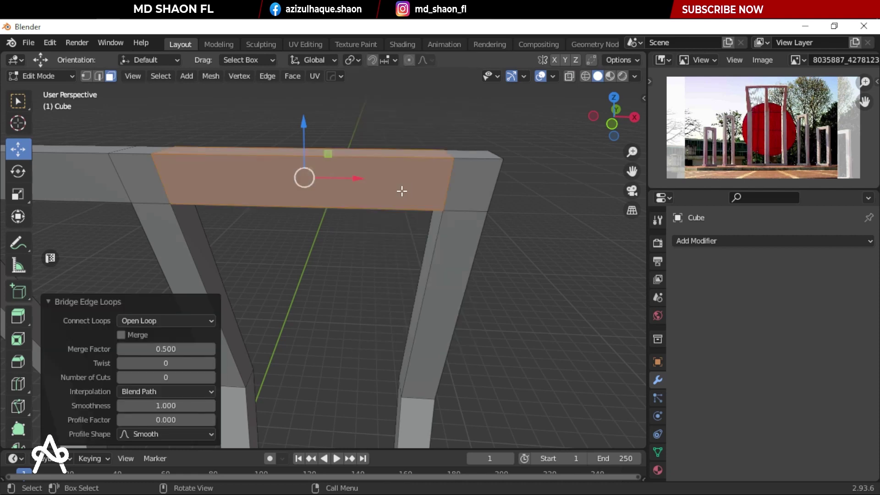
pyautogui.scroll(-3, 401, 190)
pyautogui.moveTo(334, 171)
pyautogui.mouseDown(button='middle')
pyautogui.moveTo(365, 232)
pyautogui.moveTo(295, 204)
pyautogui.moveTo(290, 231)
pyautogui.moveTo(380, 237)
pyautogui.mouseUp(button='middle')
pyautogui.press('Tab')
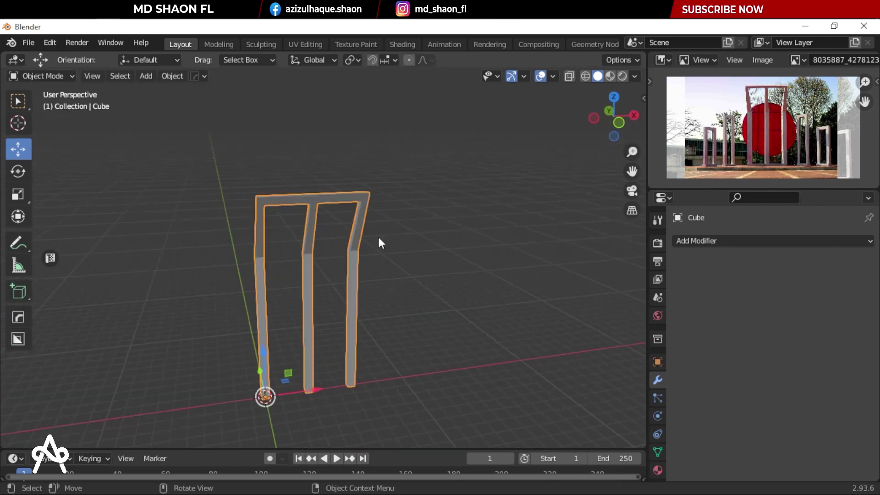
pyautogui.scroll(-3, 362, 216)
# Step: Save the project as untitled.blend in Desktop\New folder
pyautogui.hotkey('ctrl', 's')
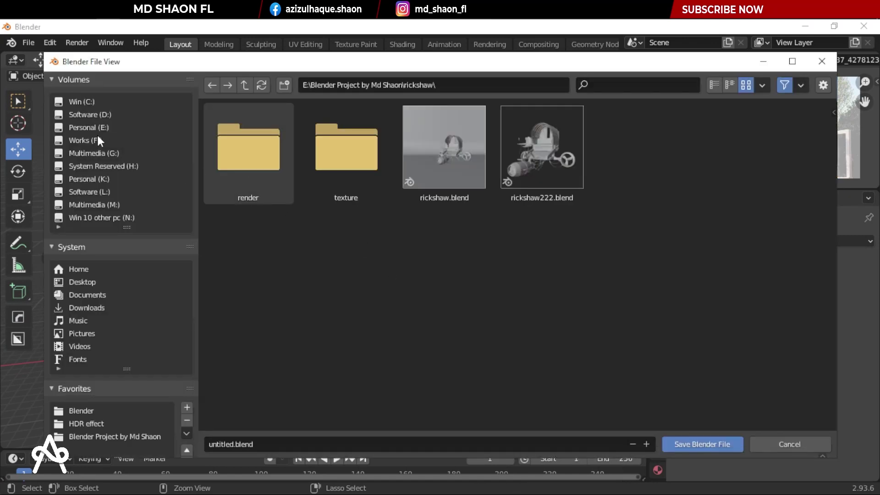
pyautogui.click(80, 280)
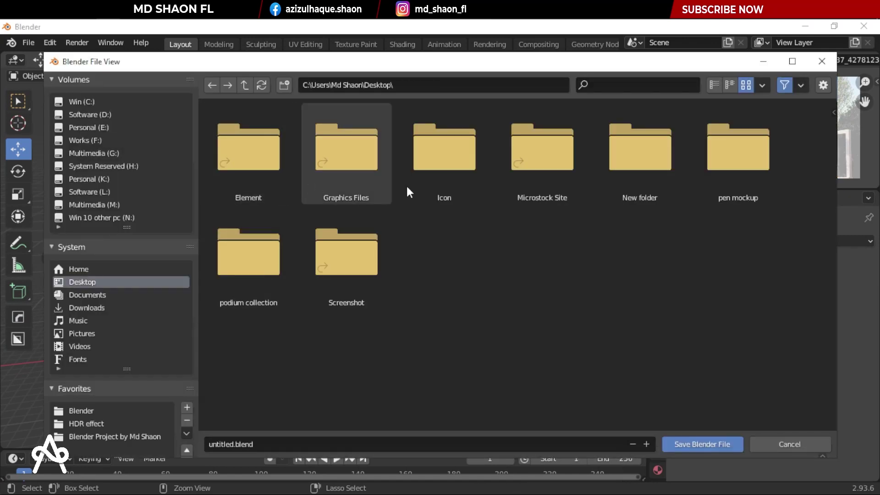
pyautogui.click(635, 181)
pyautogui.click(687, 446)
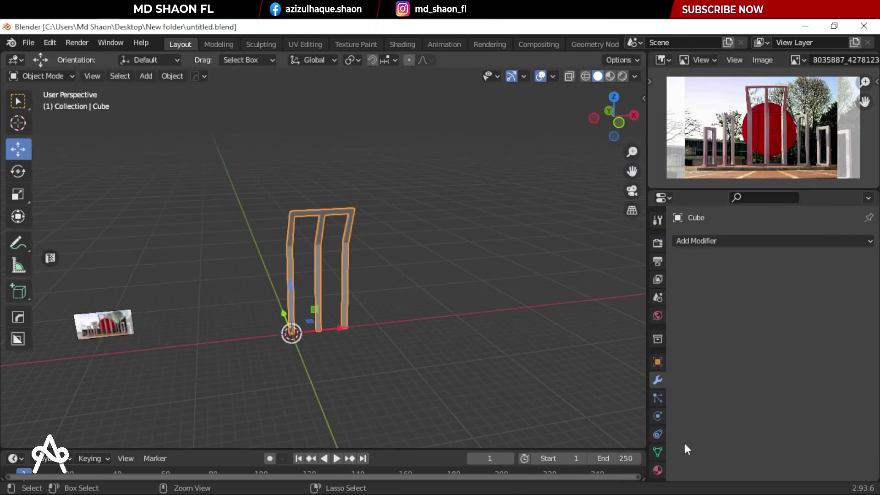
# Step: Scale the pillar frame to 1.005 along X and apply its scale
pyautogui.scroll(4, 391, 317)
pyautogui.moveTo(345, 312); pyautogui.dragTo(379, 322, button='middle')
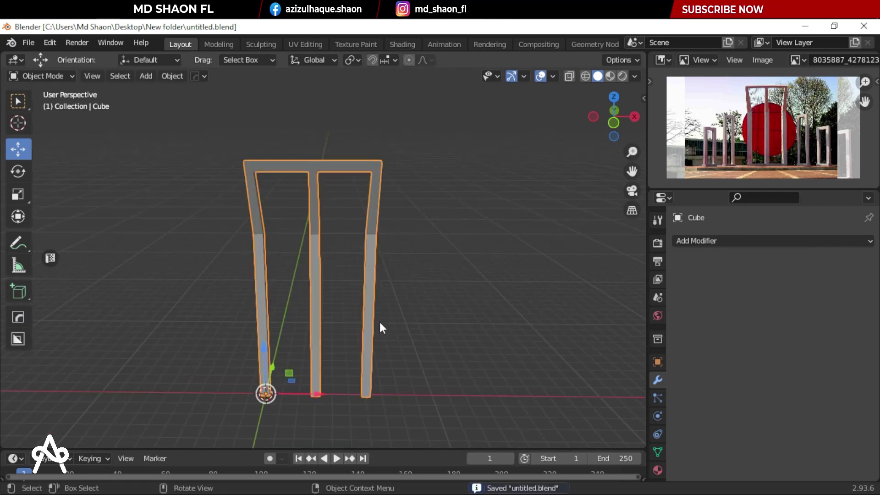
pyautogui.press('KP_1')
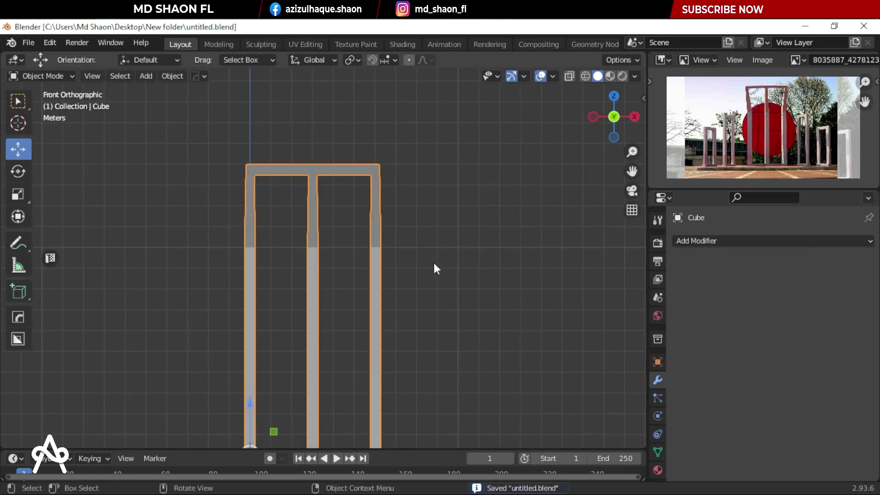
pyautogui.scroll(-3, 385, 229)
pyautogui.scroll(3, 333, 251)
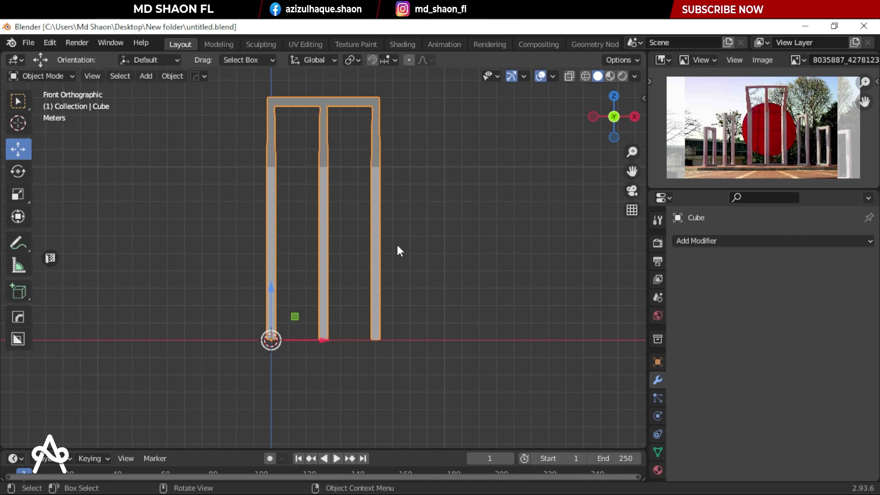
pyautogui.keyDown('shift'); pyautogui.moveTo(372, 206); pyautogui.dragTo(375, 238, button='middle'); pyautogui.keyUp('shift')
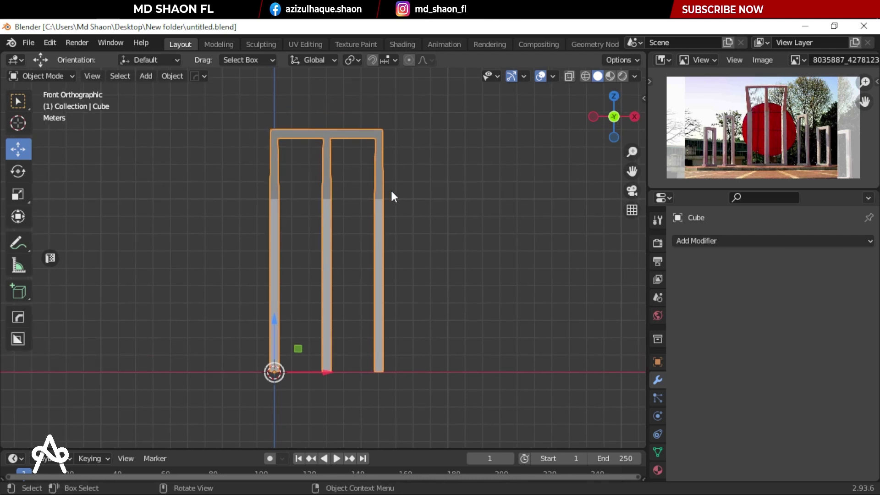
pyautogui.press('s')
pyautogui.press('x')
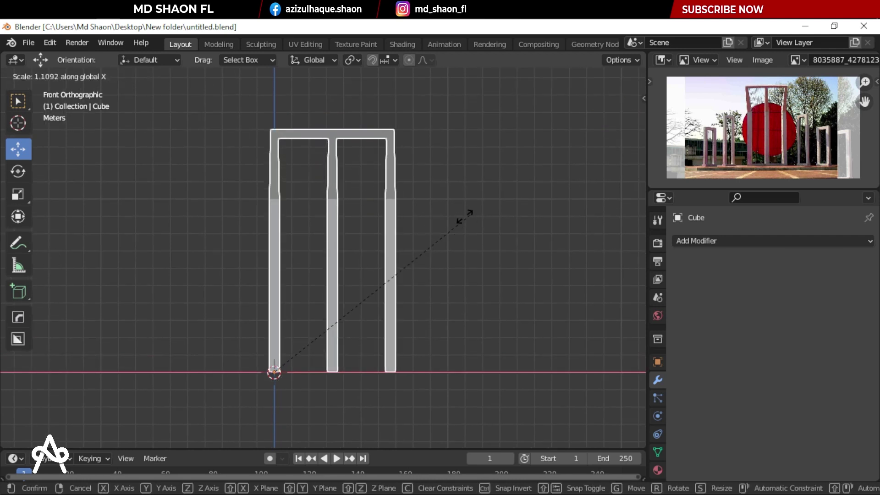
pyautogui.click(467, 254)
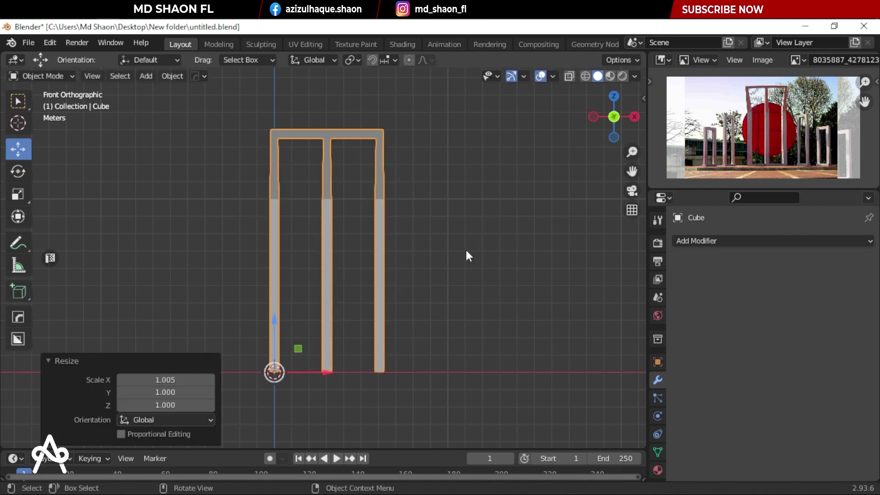
pyautogui.hotkey('ctrl', 'a')
pyautogui.click(466, 249)
# Step: Move the frame -3.0805 m along X and check it in front view
pyautogui.moveTo(466, 250)
pyautogui.mouseDown(button='middle')
pyautogui.moveTo(337, 290)
pyautogui.moveTo(370, 320)
pyautogui.mouseUp(button='middle')
pyautogui.scroll(2, 353, 306)
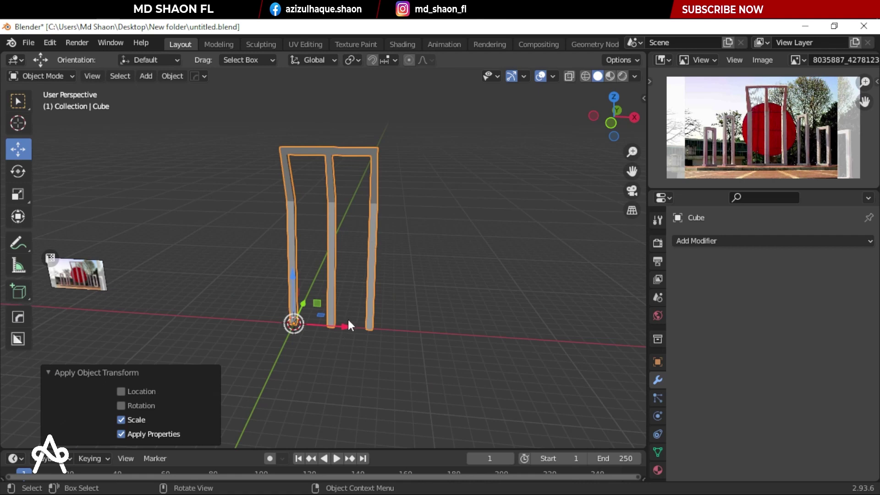
pyautogui.press('g')
pyautogui.press('x')
pyautogui.click(323, 328)
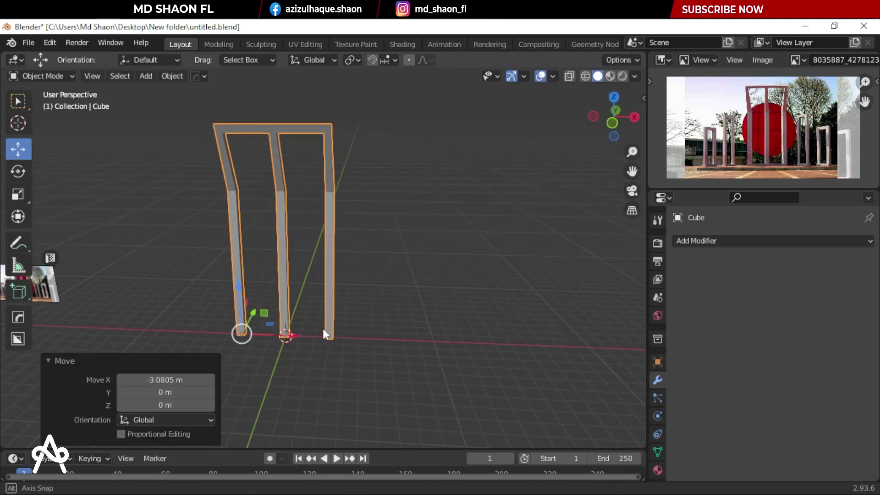
pyautogui.moveTo(322, 328)
pyautogui.mouseDown(button='middle')
pyautogui.moveTo(322, 304)
pyautogui.moveTo(357, 307)
pyautogui.mouseUp(button='middle')
pyautogui.press('KP_1')
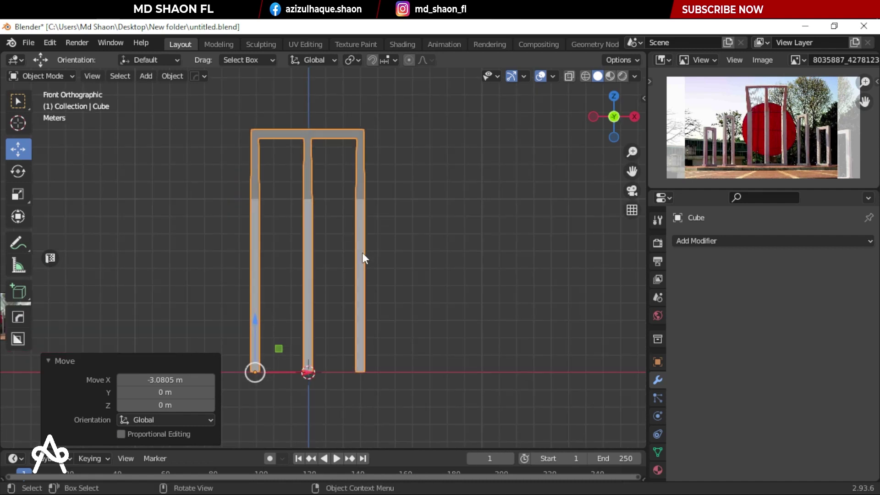
# Step: Zoom out on the reference photo to see the whole monument
pyautogui.scroll(4, 780, 118)
pyautogui.scroll(-2, 779, 117)
pyautogui.scroll(-2, 774, 131)
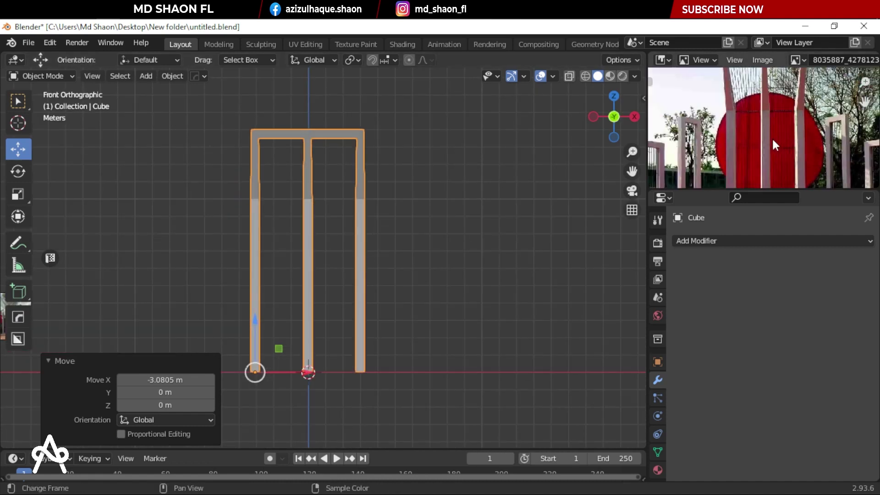
pyautogui.scroll(-2, 772, 137)
pyautogui.scroll(-2, 774, 136)
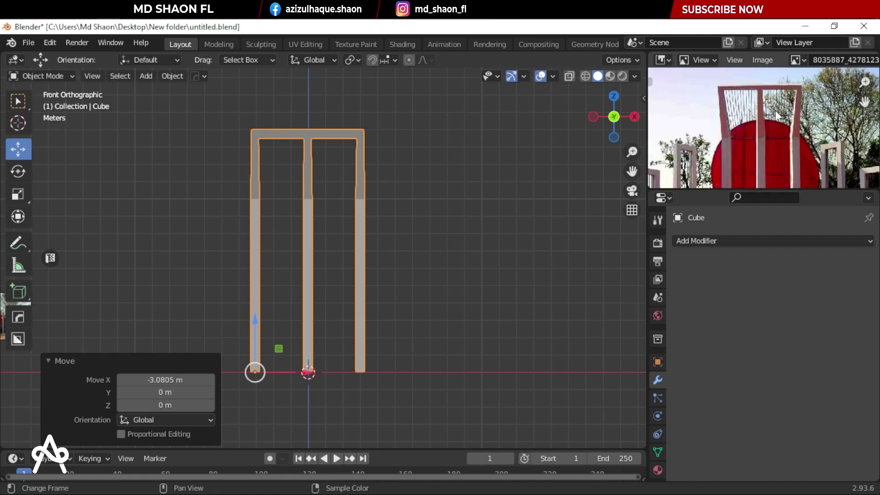
# Step: Orbit around the three-pillar frame and select it
pyautogui.click(438, 176)
pyautogui.moveTo(438, 175); pyautogui.dragTo(379, 173, button='middle')
pyautogui.scroll(4, 386, 277)
pyautogui.moveTo(387, 280)
pyautogui.mouseDown(button='middle')
pyautogui.moveTo(359, 275)
pyautogui.moveTo(403, 249)
pyautogui.moveTo(439, 272)
pyautogui.mouseUp(button='middle')
pyautogui.scroll(1, 444, 280)
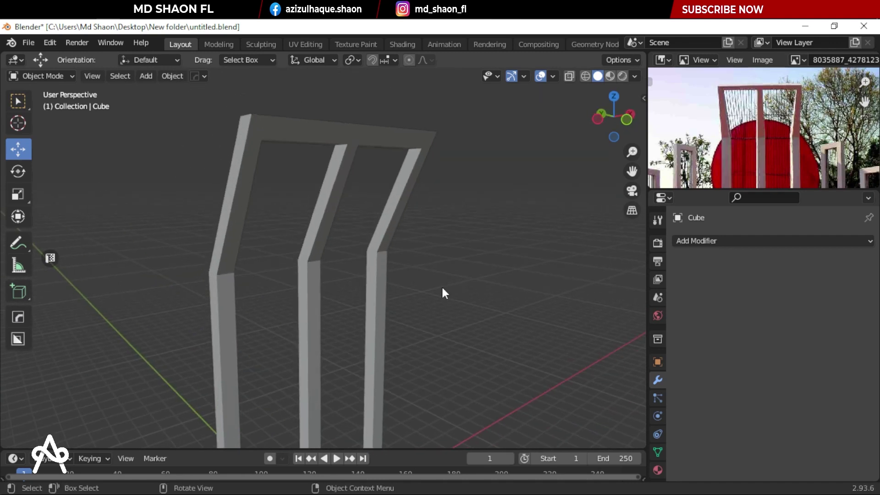
pyautogui.scroll(1, 441, 285)
pyautogui.click(414, 196)
pyautogui.scroll(1, 420, 182)
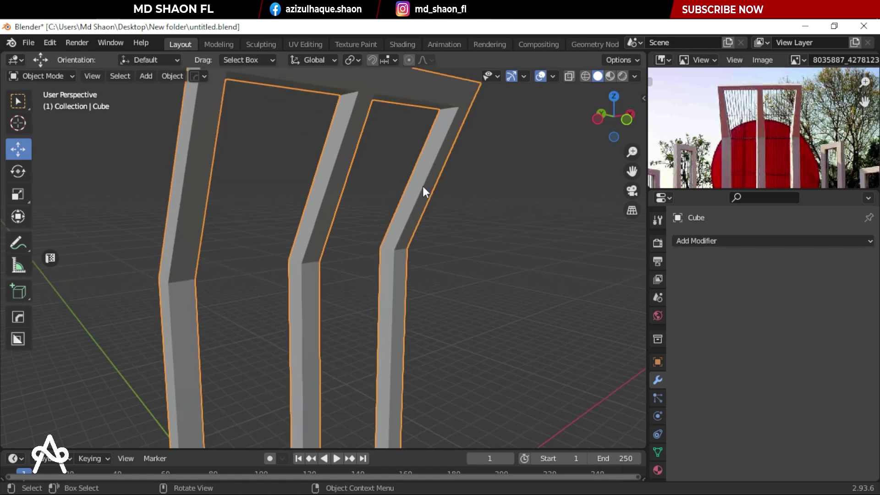
# Step: Enter Edit Mode on the frame, clear the selection and switch to Edge select mode
pyautogui.press('Tab')
pyautogui.scroll(-2, 381, 193)
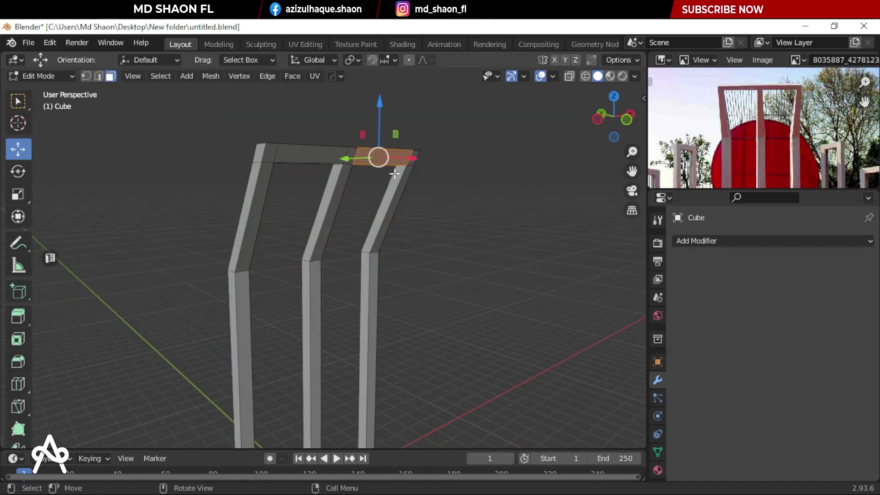
pyautogui.scroll(2, 374, 207)
pyautogui.click(374, 207)
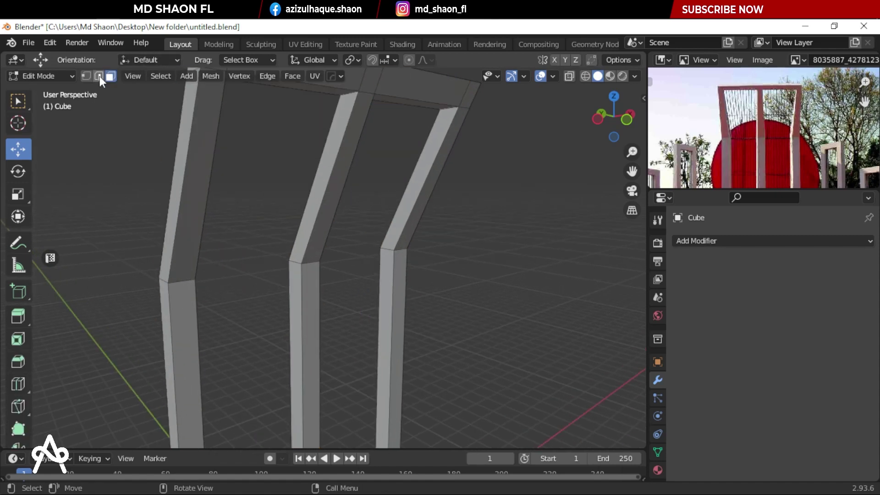
pyautogui.click(99, 76)
# Step: Duplicate a vertical edge of the right pillar in place with Shift+D
pyautogui.click(396, 282)
pyautogui.moveTo(396, 282)
pyautogui.mouseDown(button='middle')
pyautogui.moveTo(331, 251)
pyautogui.moveTo(400, 269)
pyautogui.moveTo(474, 271)
pyautogui.moveTo(434, 218)
pyautogui.moveTo(393, 267)
pyautogui.mouseUp(button='middle')
pyautogui.hotkey('shift', 'd')
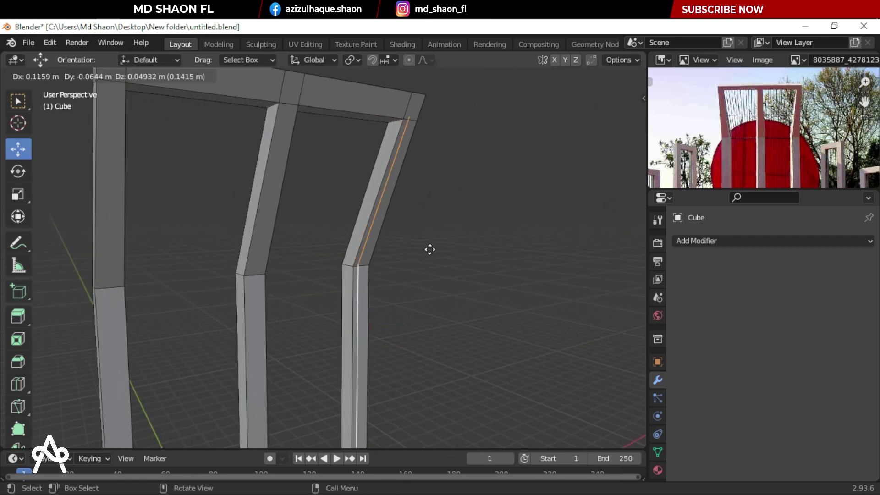
pyautogui.rightClick(492, 250)
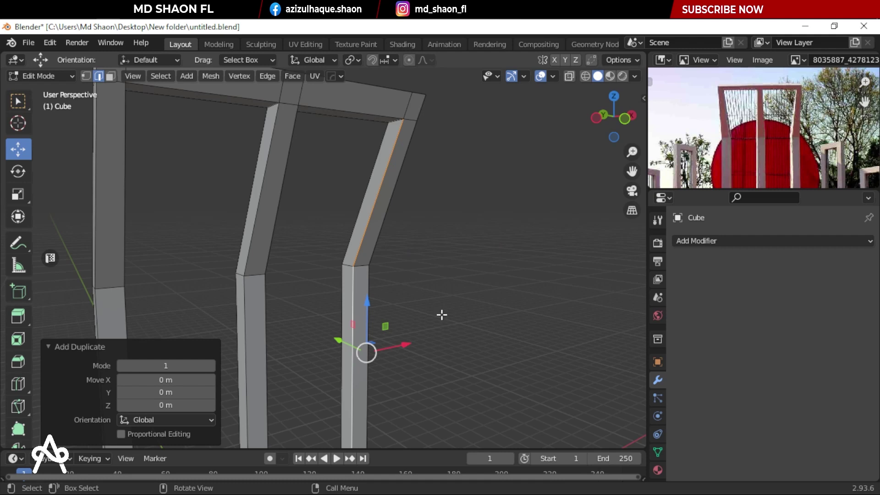
pyautogui.keyDown('shift'); pyautogui.moveTo(441, 315); pyautogui.dragTo(433, 287, button='middle'); pyautogui.keyUp('shift')
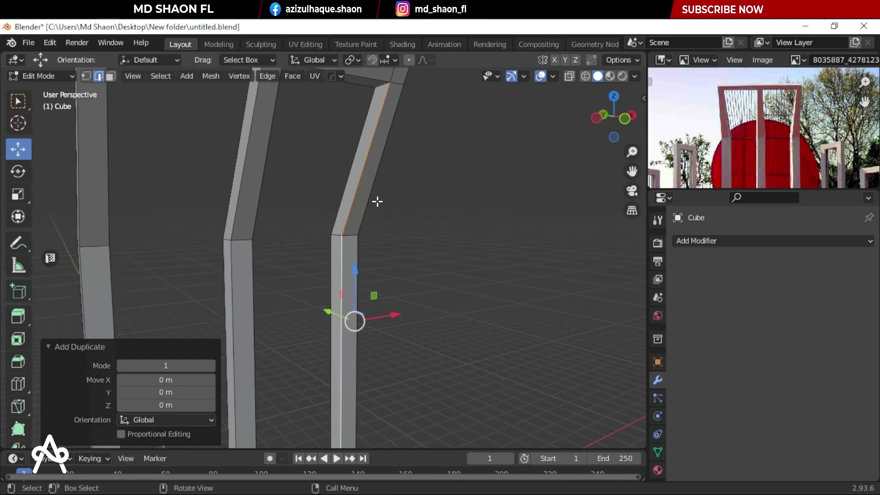
# Step: Separate the duplicated edge into its own object, Cube.001, and select it in Object Mode
pyautogui.press('p')
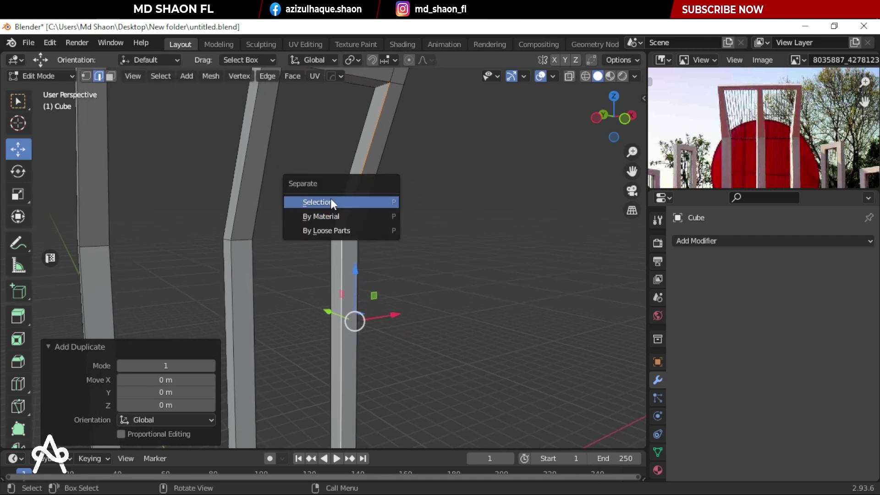
pyautogui.click(330, 199)
pyautogui.press('Tab')
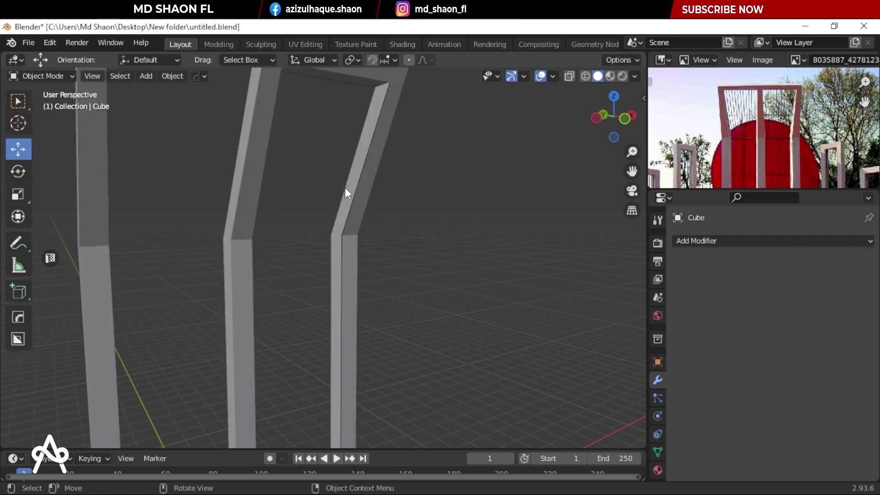
pyautogui.click(345, 188)
pyautogui.press('g')
pyautogui.press('Escape')
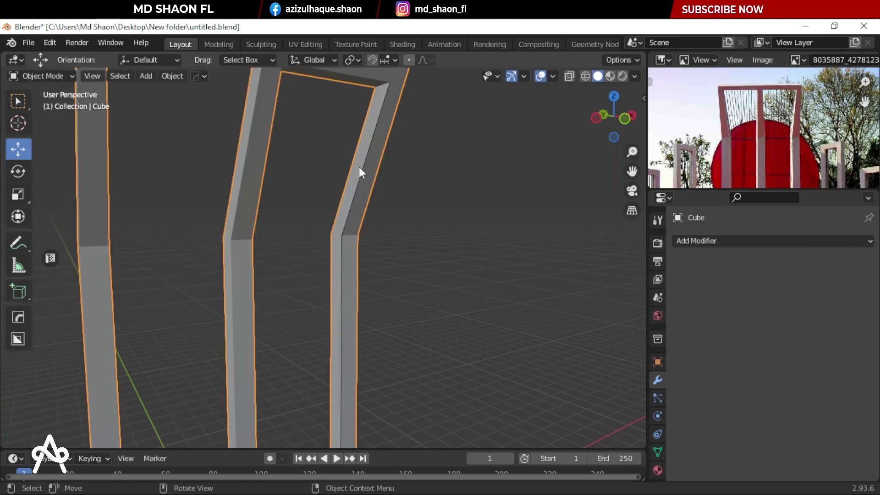
pyautogui.click(361, 169)
pyautogui.press('g')
pyautogui.press('Escape')
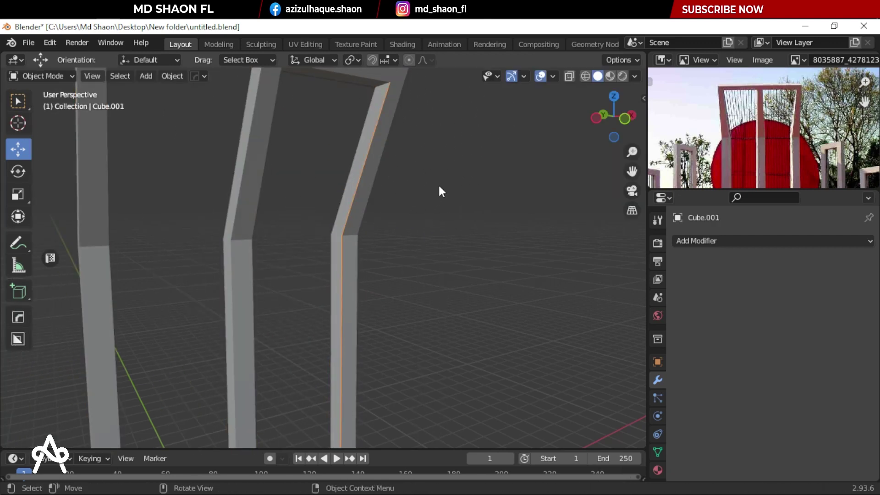
# Step: Move Cube.001 -1.3257 m along X into the gap between pillars
pyautogui.moveTo(439, 190); pyautogui.dragTo(439, 190, button='middle')
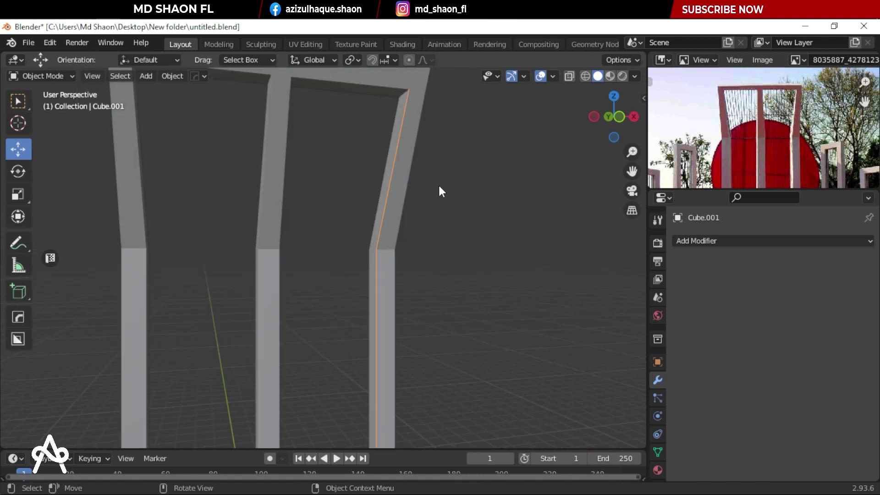
pyautogui.press('KP_1')
pyautogui.scroll(-2, 395, 183)
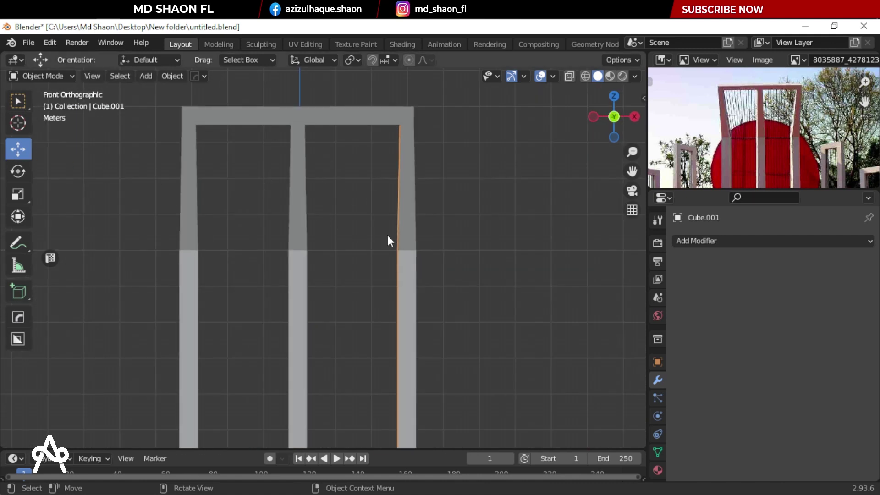
pyautogui.press('g')
pyautogui.press('x')
pyautogui.click(402, 240)
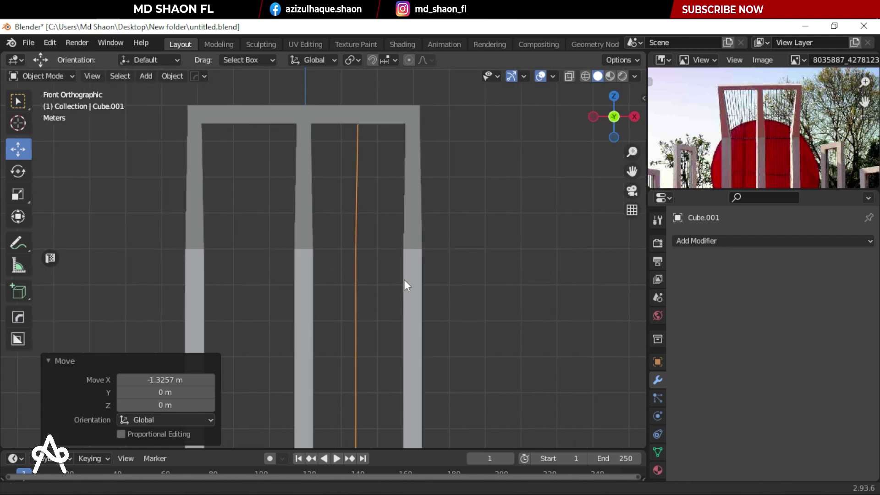
pyautogui.scroll(-4, 375, 221)
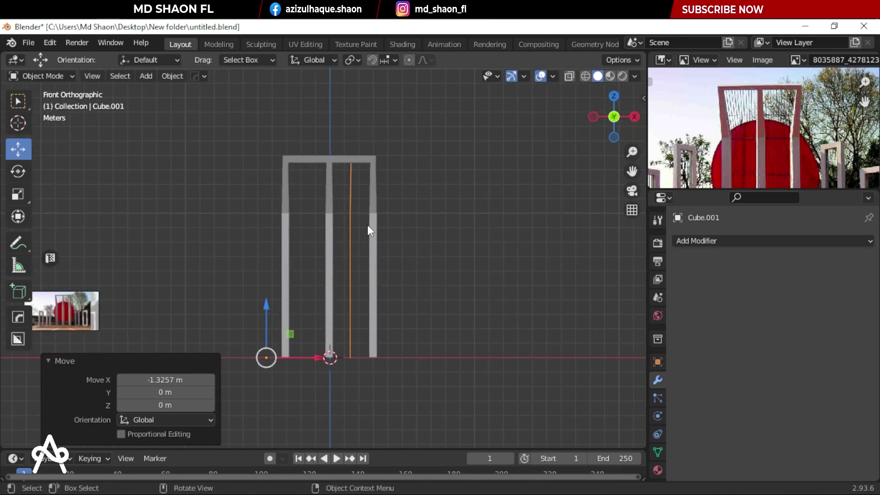
# Step: Set Cube.001's origin to its geometry and shift it slightly along X and Y
pyautogui.rightClick(353, 215)
pyautogui.moveTo(292, 260)
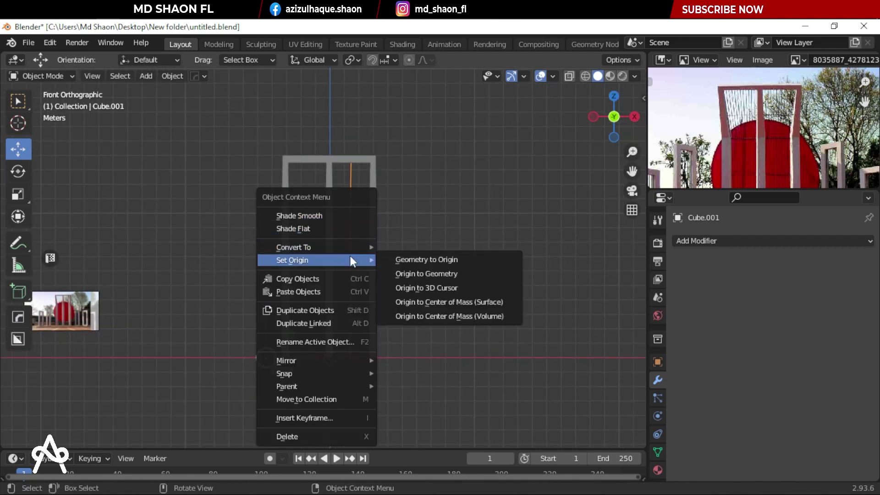
pyautogui.click(426, 274)
pyautogui.scroll(4, 396, 259)
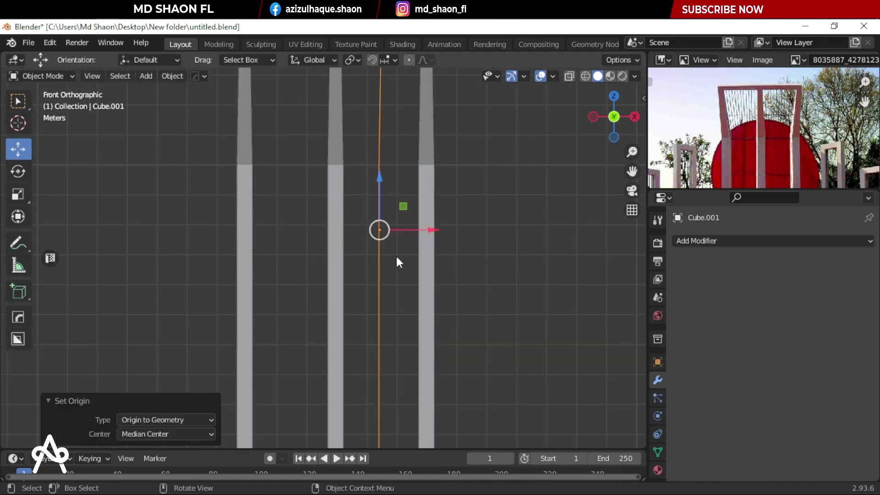
pyautogui.moveTo(434, 229); pyautogui.dragTo(463, 235)
pyautogui.press('KP_3')
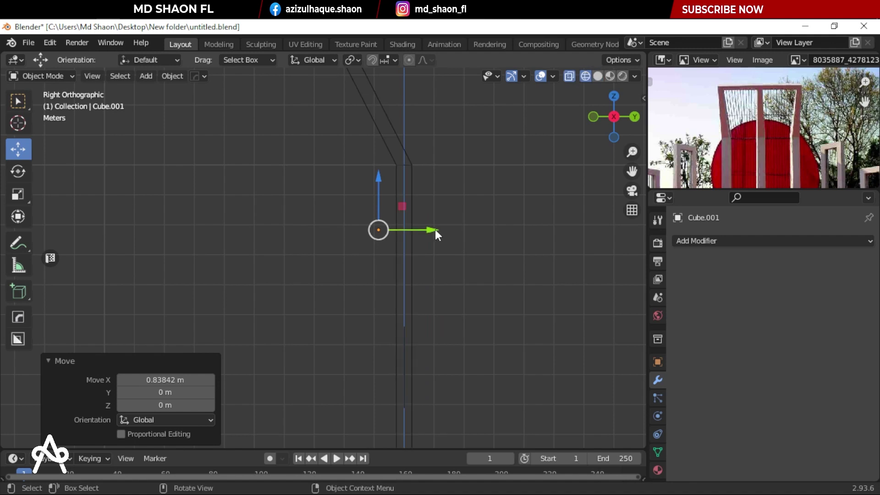
pyautogui.moveTo(435, 230); pyautogui.dragTo(443, 231)
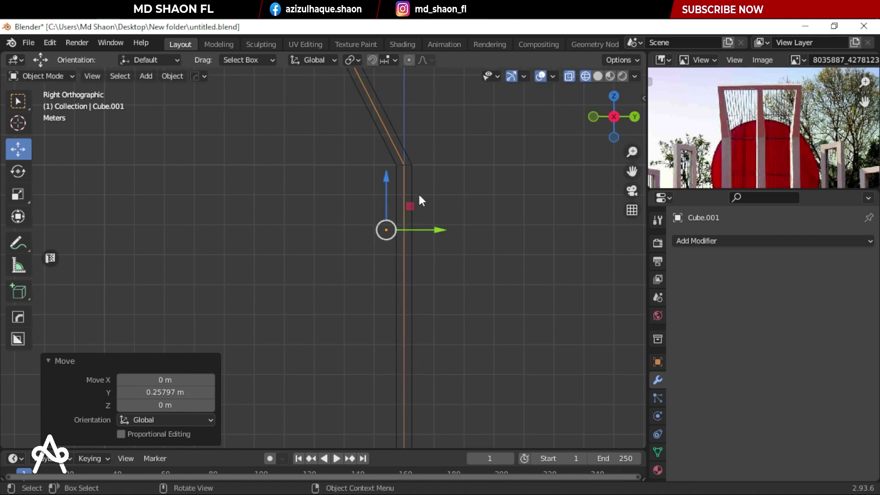
pyautogui.keyDown('shift'); pyautogui.moveTo(420, 200); pyautogui.dragTo(446, 320, button='middle'); pyautogui.keyUp('shift')
pyautogui.scroll(3, 412, 265)
# Step: Nudge the rod about 0.064 m along X in front view and reset its origin to geometry
pyautogui.keyDown('shift'); pyautogui.moveTo(385, 210); pyautogui.dragTo(351, 281, button='middle'); pyautogui.keyUp('shift')
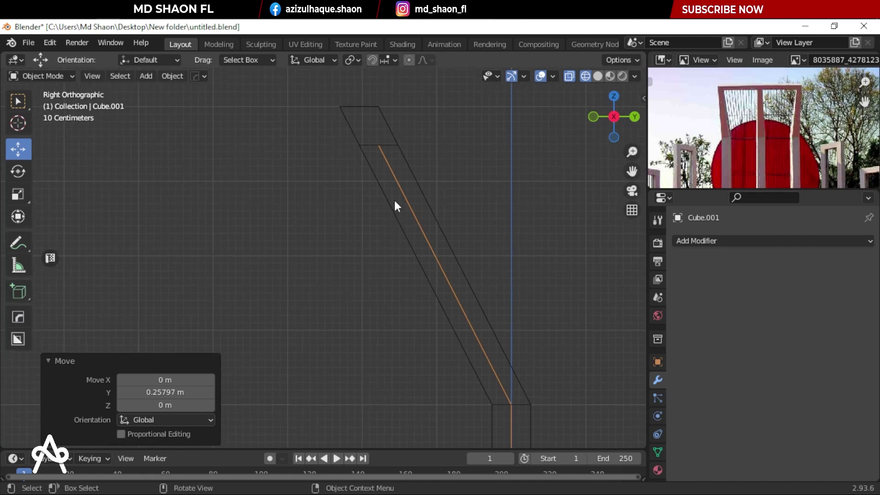
pyautogui.keyDown('shift'); pyautogui.moveTo(468, 397); pyautogui.dragTo(416, 261, button='middle'); pyautogui.keyUp('shift')
pyautogui.scroll(-3, 414, 316)
pyautogui.keyDown('shift'); pyautogui.moveTo(413, 370); pyautogui.dragTo(395, 309, button='middle'); pyautogui.keyUp('shift')
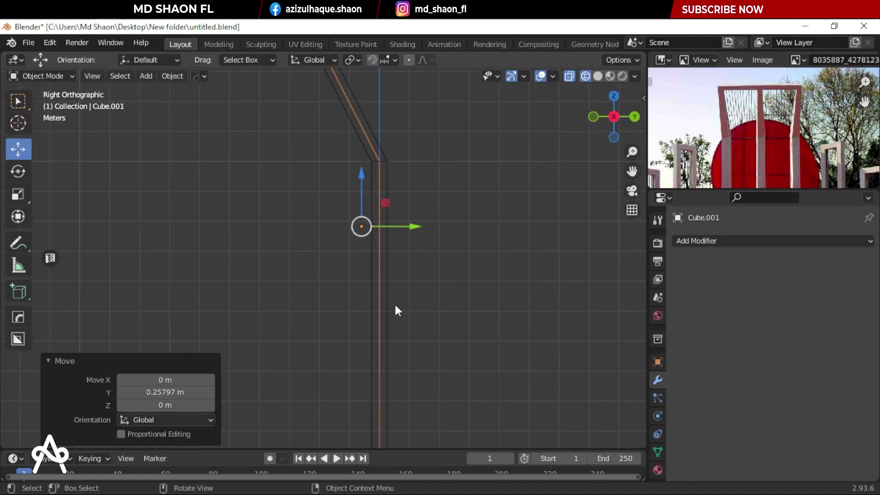
pyautogui.scroll(3, 776, 117)
pyautogui.moveTo(614, 137)
pyautogui.mouseDown(button='middle')
pyautogui.moveTo(516, 164)
pyautogui.moveTo(372, 225)
pyautogui.moveTo(481, 234)
pyautogui.mouseUp(button='middle')
pyautogui.hotkey('shift', 'z')
pyautogui.scroll(3, 480, 239)
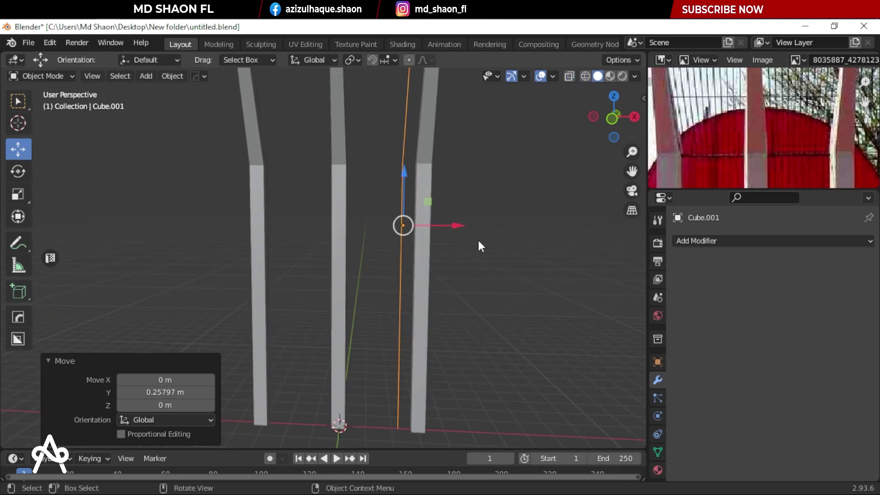
pyautogui.press('KP_3')
pyautogui.press('KP_1')
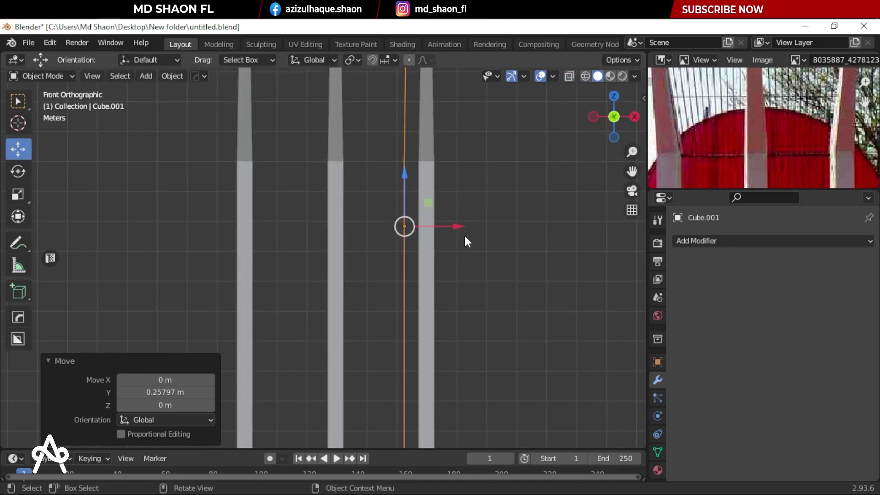
pyautogui.moveTo(453, 225); pyautogui.dragTo(456, 229)
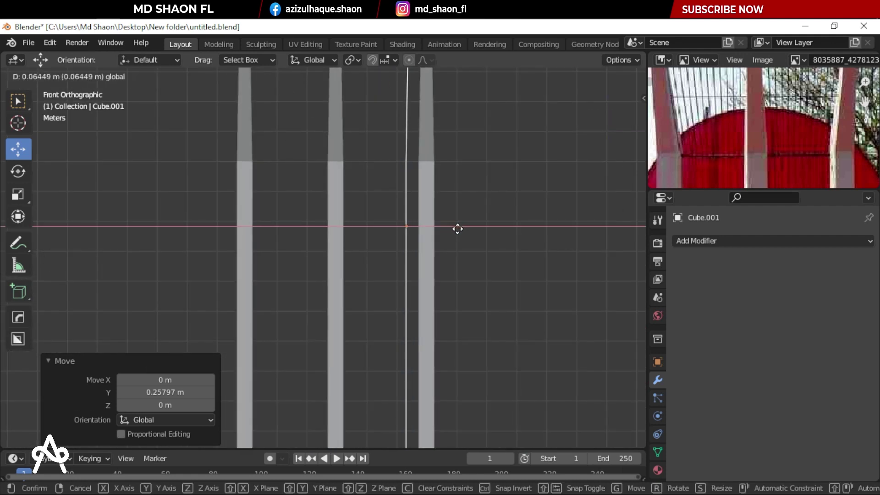
pyautogui.rightClick(474, 224)
pyautogui.moveTo(413, 224)
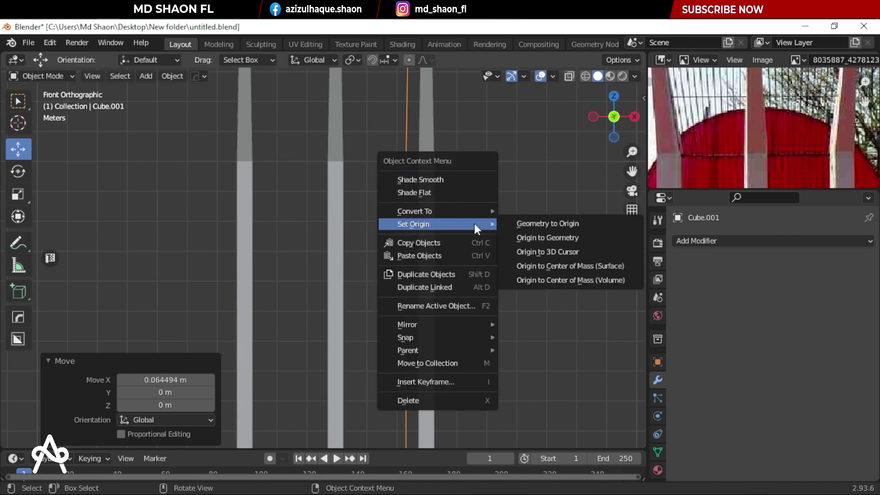
pyautogui.click(531, 233)
# Step: Try a Wireframe modifier on the rod, then undo it
pyautogui.click(758, 241)
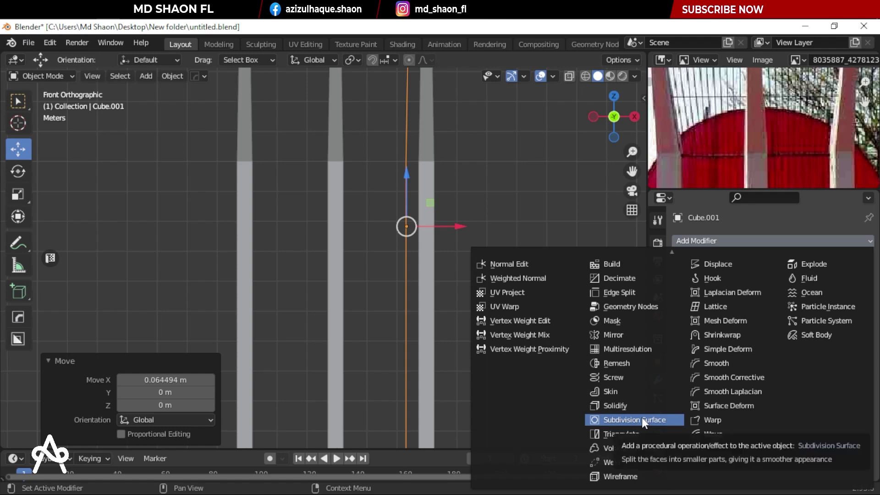
pyautogui.click(628, 476)
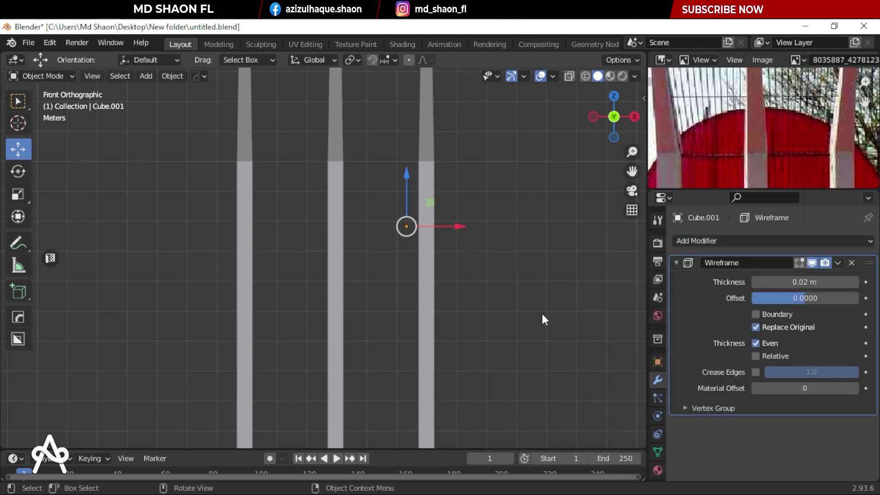
pyautogui.hotkey('ctrl', 'z')
pyautogui.moveTo(489, 252)
pyautogui.mouseDown(button='middle')
pyautogui.moveTo(430, 252)
pyautogui.moveTo(456, 264)
pyautogui.moveTo(406, 235)
pyautogui.mouseUp(button='middle')
# Step: Convert the Cube.001 edge object into a curve
pyautogui.rightClick(406, 236)
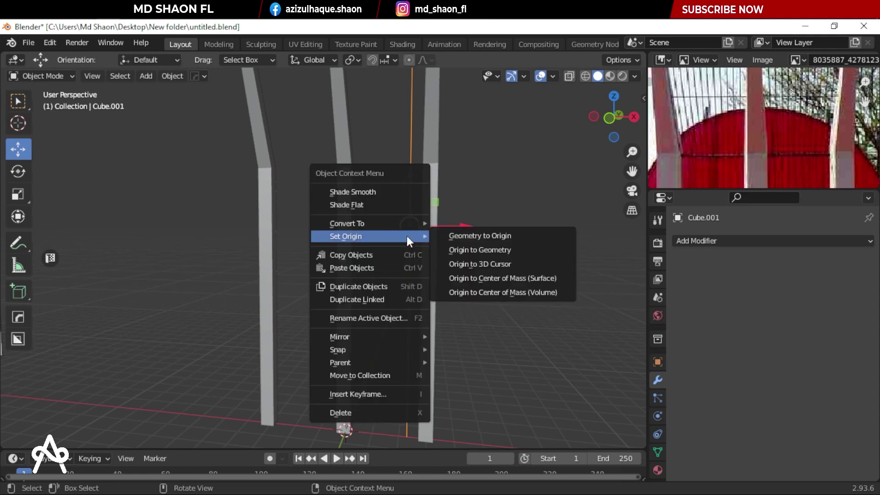
pyautogui.moveTo(347, 224)
pyautogui.click(494, 221)
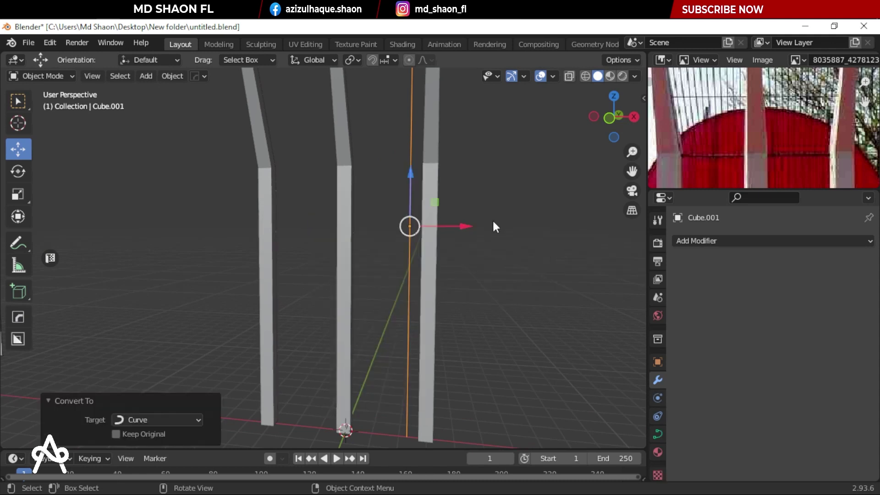
pyautogui.click(454, 111)
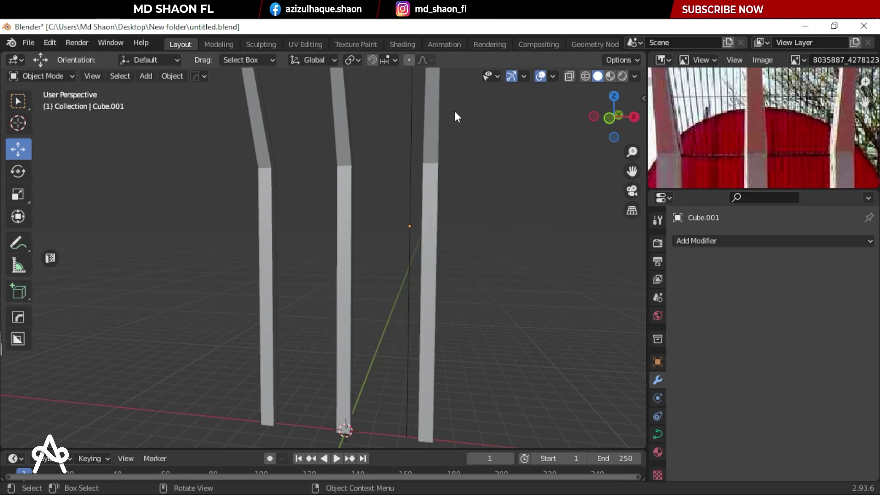
pyautogui.click(410, 113)
pyautogui.moveTo(409, 114)
pyautogui.mouseDown(button='middle')
pyautogui.moveTo(481, 197)
pyautogui.moveTo(459, 213)
pyautogui.moveTo(472, 224)
pyautogui.mouseUp(button='middle')
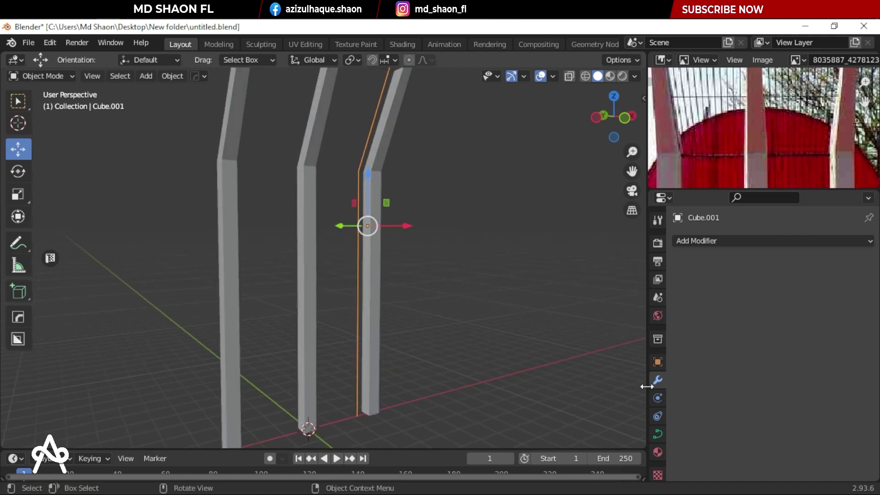
# Step: Raise the curve's Geometry bevel depth to 0.06 m in Object Data properties
pyautogui.click(657, 434)
pyautogui.scroll(-5, 691, 356)
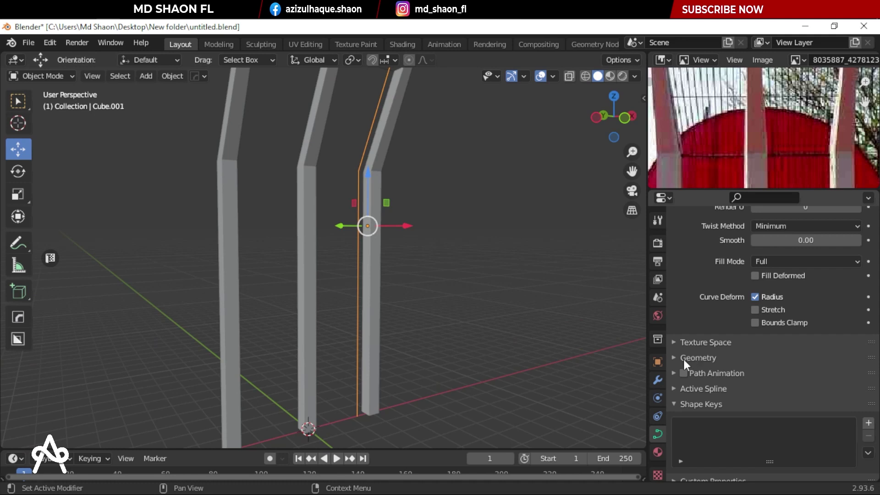
pyautogui.click(685, 359)
pyautogui.scroll(-4, 862, 409)
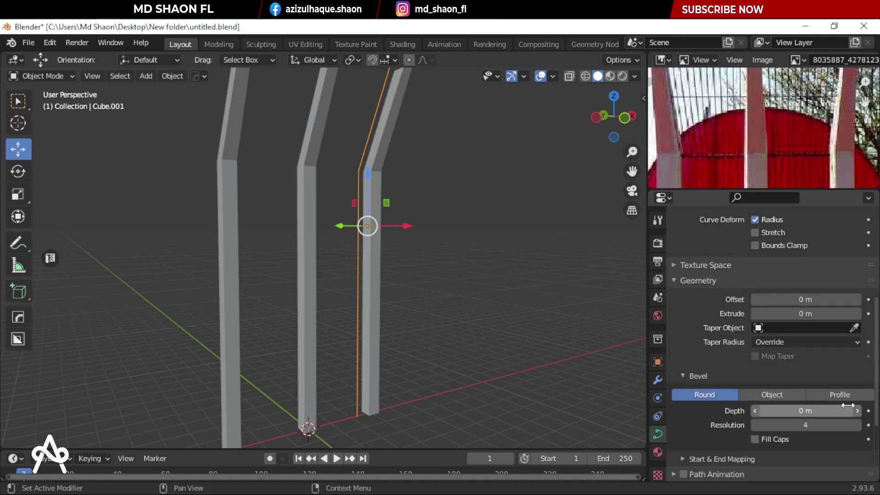
pyautogui.click(858, 410)
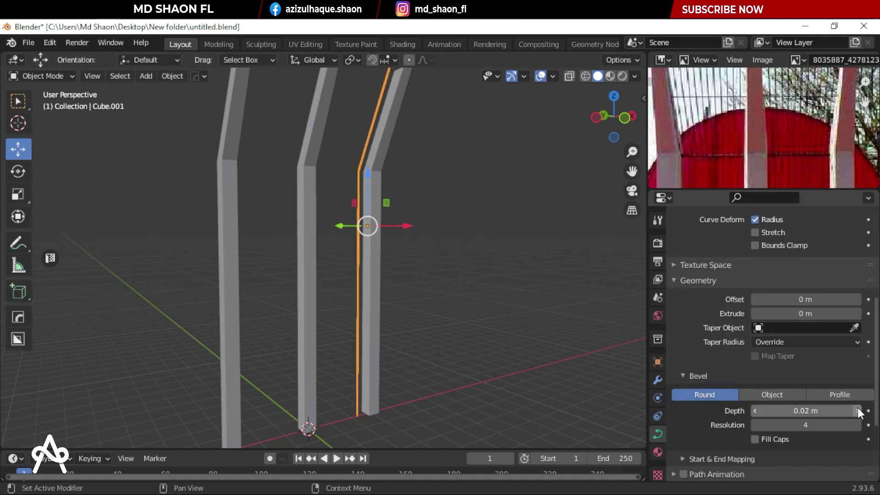
pyautogui.click(856, 410)
pyautogui.click(857, 411)
pyautogui.scroll(3, 487, 227)
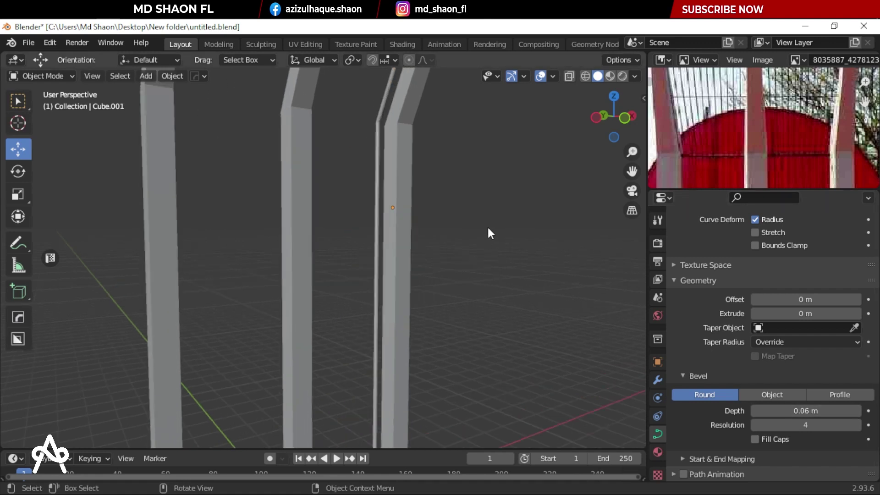
pyautogui.scroll(2, 449, 411)
pyautogui.scroll(3, 406, 249)
pyautogui.scroll(2, 406, 250)
# Step: Shade the curve smooth and reduce its bevel depth to 0.04 m, viewed from the front
pyautogui.click(427, 234)
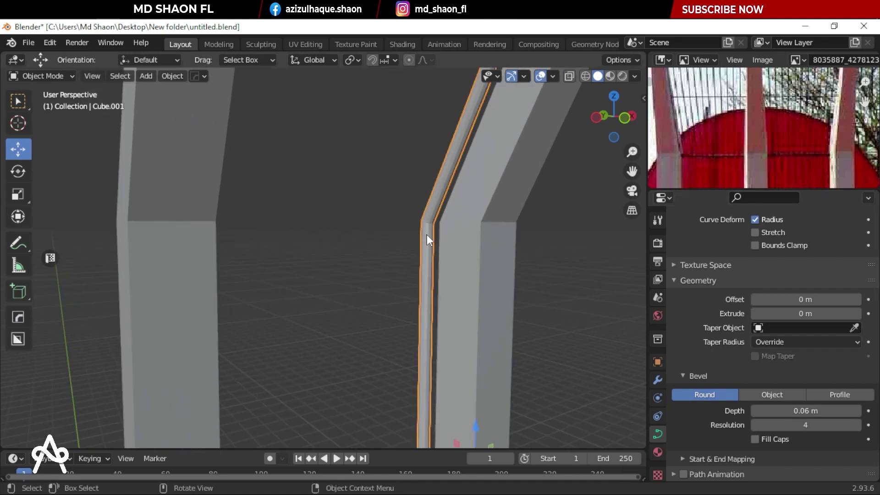
pyautogui.rightClick(427, 235)
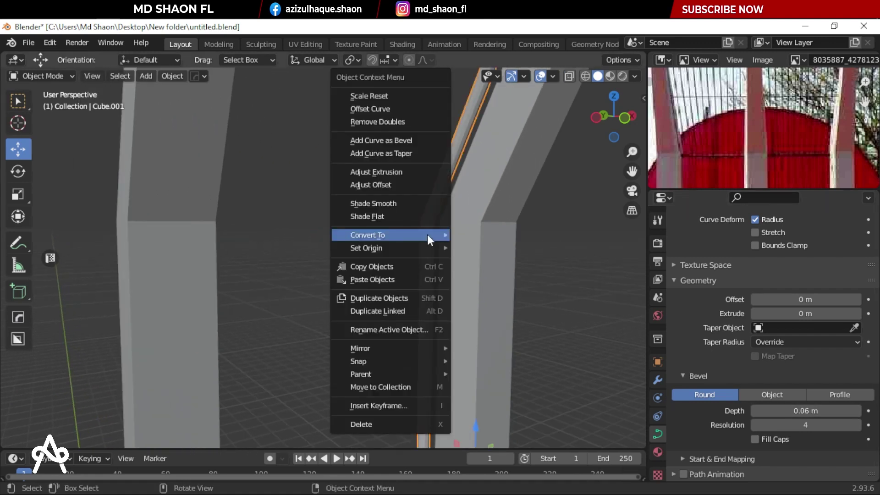
pyautogui.click(383, 203)
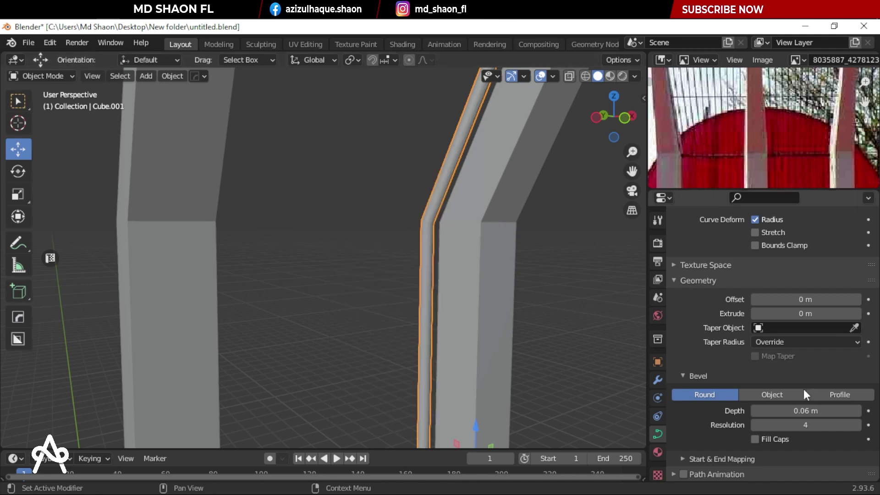
pyautogui.click(752, 407)
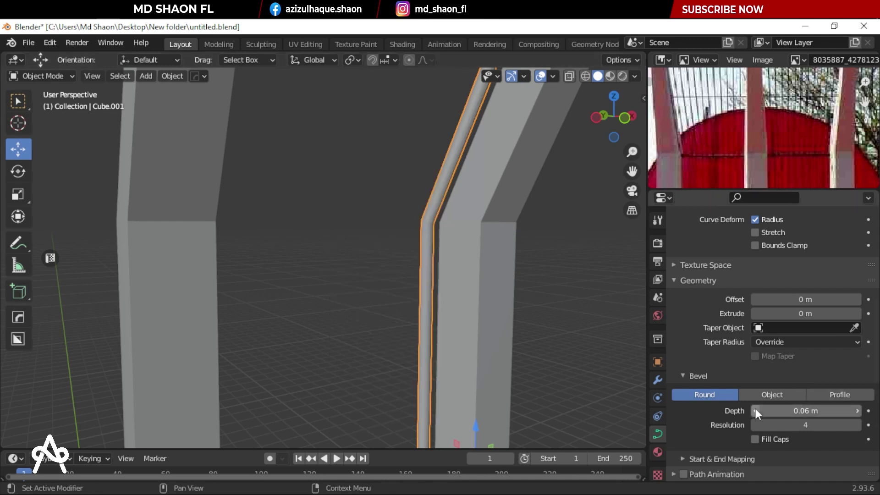
pyautogui.click(592, 333)
pyautogui.press('KP_4')
pyautogui.press('KP_1')
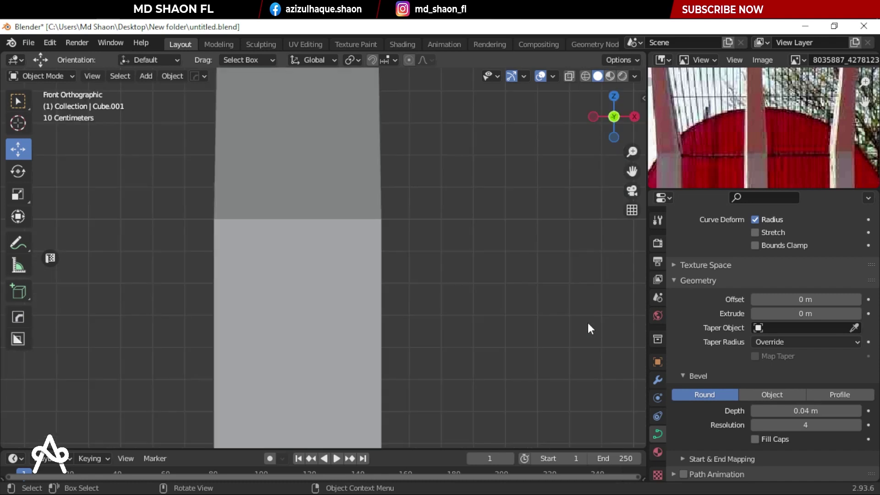
pyautogui.scroll(-1, 540, 287)
pyautogui.scroll(-2, 516, 277)
pyautogui.scroll(-2, 417, 270)
# Step: Select the thin rod and move it about 0.2 m to the right
pyautogui.scroll(3, 417, 271)
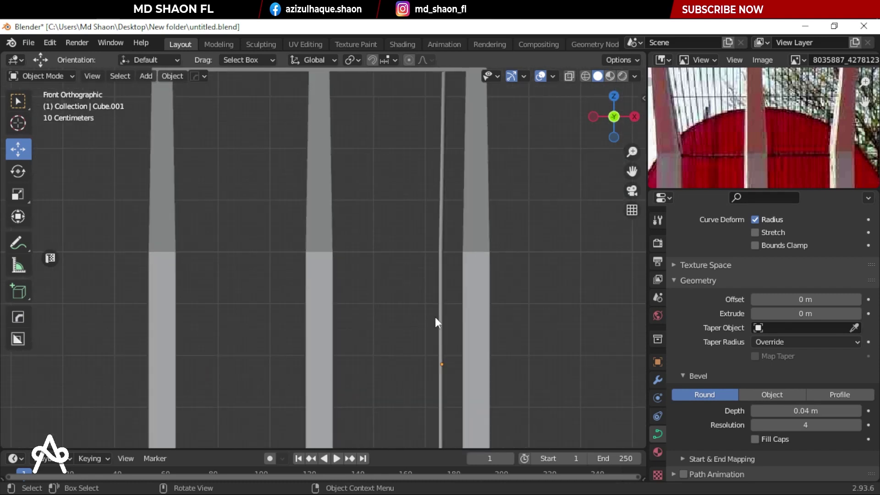
pyautogui.click(438, 320)
pyautogui.keyDown('shift'); pyautogui.moveTo(456, 362); pyautogui.dragTo(429, 291, button='middle'); pyautogui.keyUp('shift')
pyautogui.moveTo(450, 293); pyautogui.dragTo(475, 293)
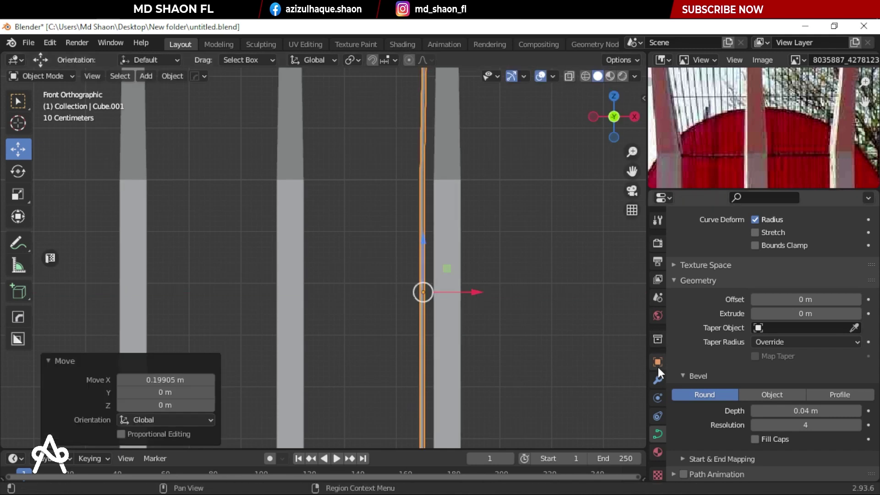
# Step: Add an Array modifier to the rod with X relative offset factor -1
pyautogui.click(657, 378)
pyautogui.click(739, 240)
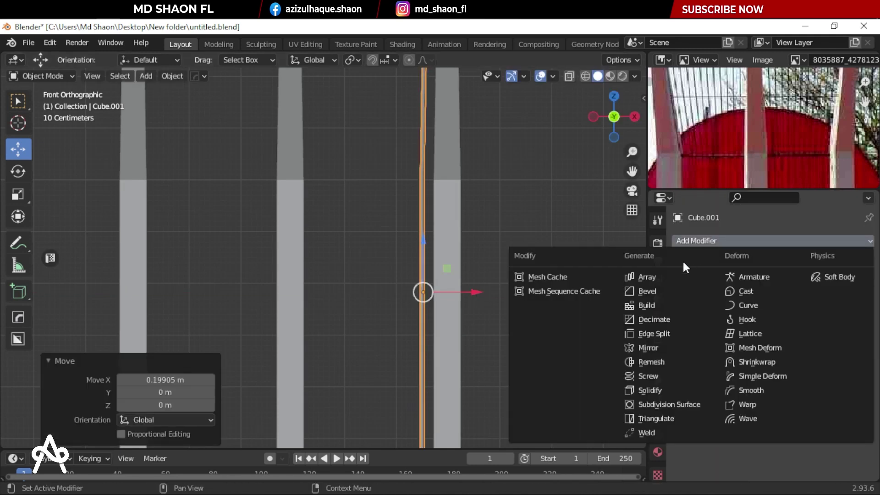
pyautogui.click(654, 277)
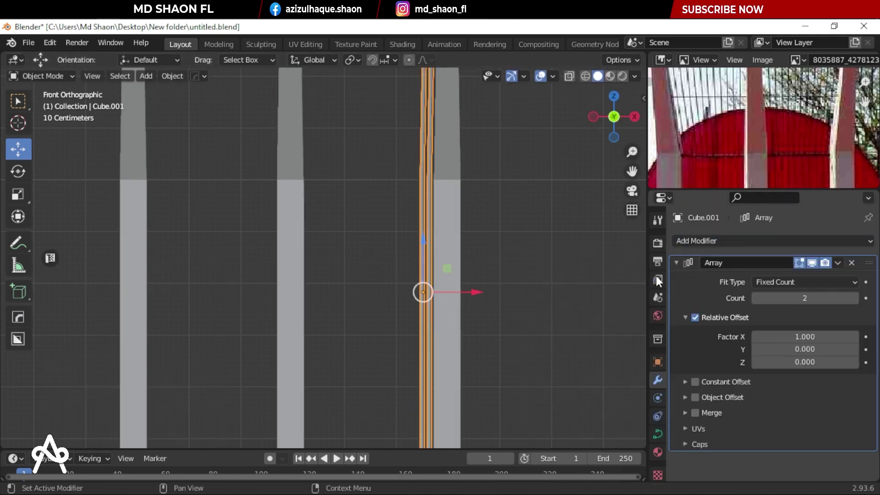
pyautogui.click(790, 339)
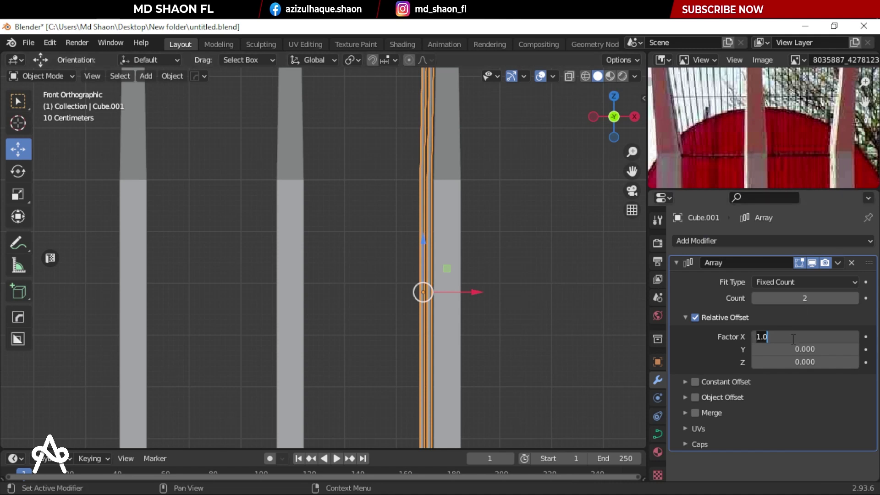
pyautogui.press('Return')
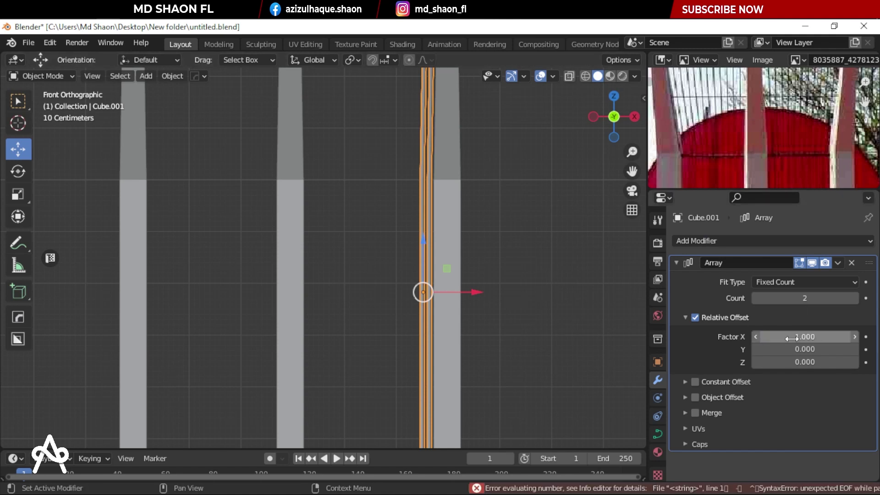
pyautogui.click(791, 338)
pyautogui.write('1')
pyautogui.press('Return')
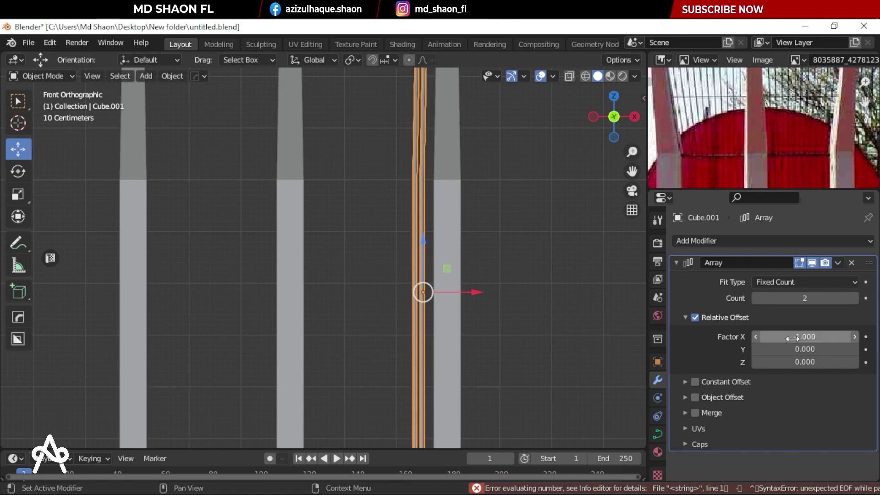
# Step: Change the array's X offset factor to -1.4 to widen the rod spacing
pyautogui.click(581, 298)
pyautogui.scroll(1, 375, 248)
pyautogui.scroll(2, 376, 249)
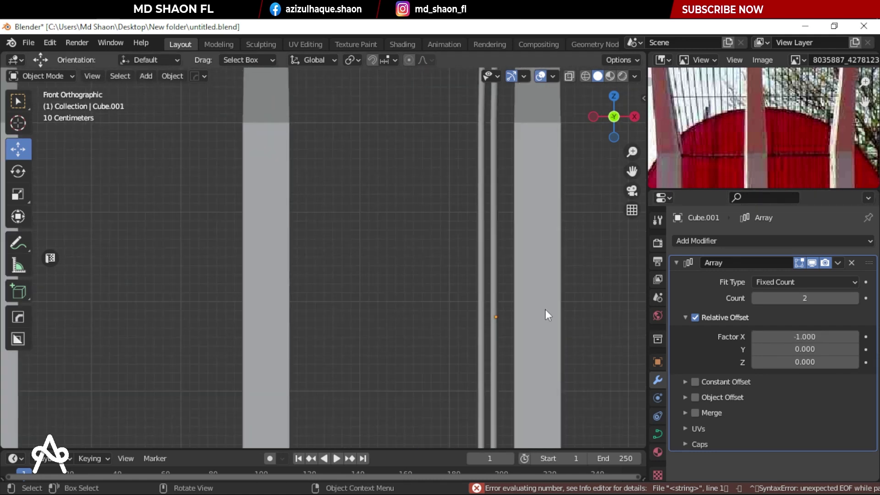
pyautogui.click(497, 315)
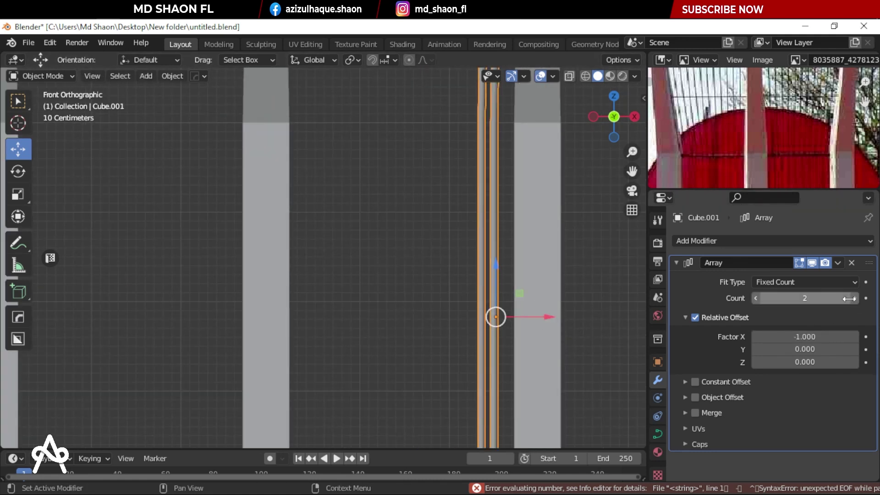
pyautogui.click(800, 334)
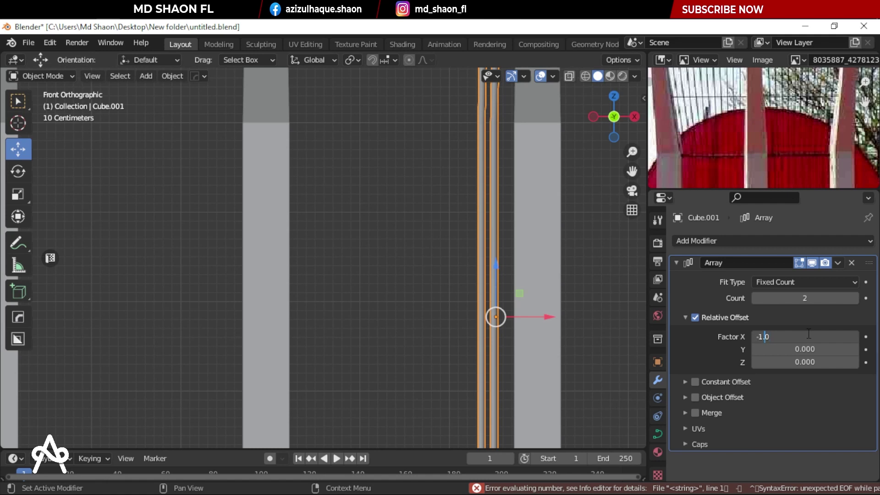
pyautogui.press('End')
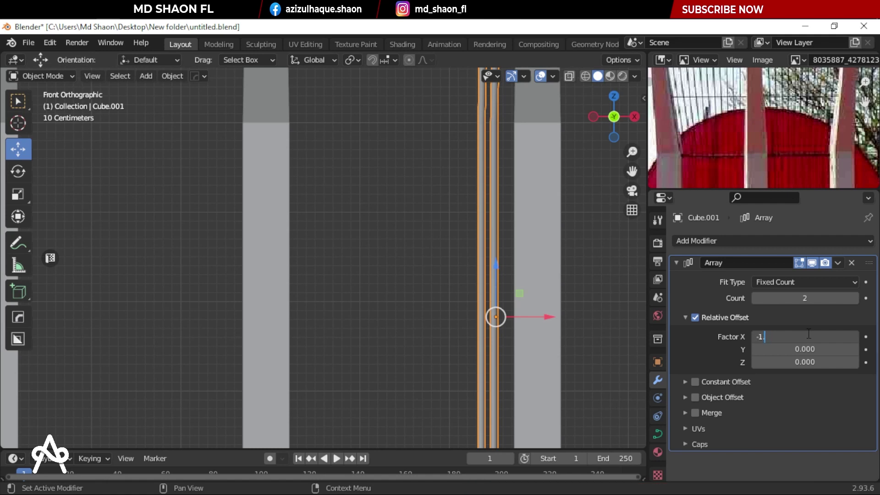
pyautogui.write('4')
pyautogui.press('Return')
# Step: Raise the array Count to 28 so rods fill the pillar opening
pyautogui.click(439, 254)
pyautogui.scroll(-3, 439, 255)
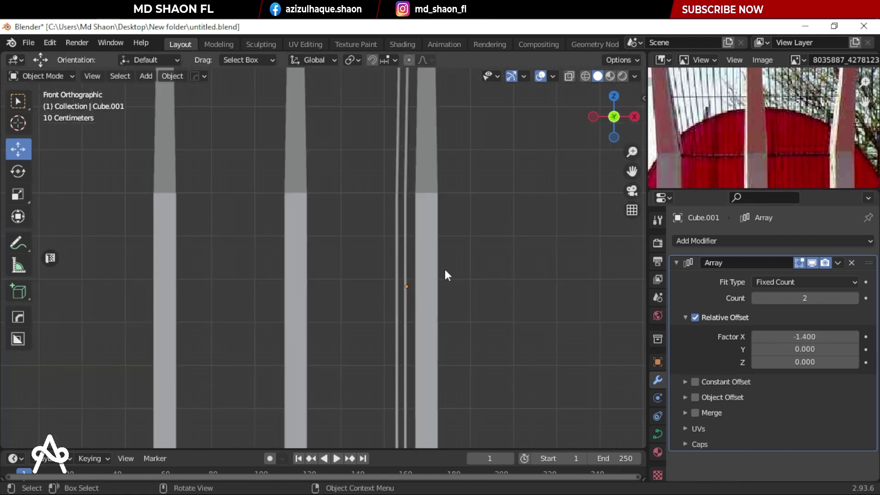
pyautogui.scroll(-1, 416, 289)
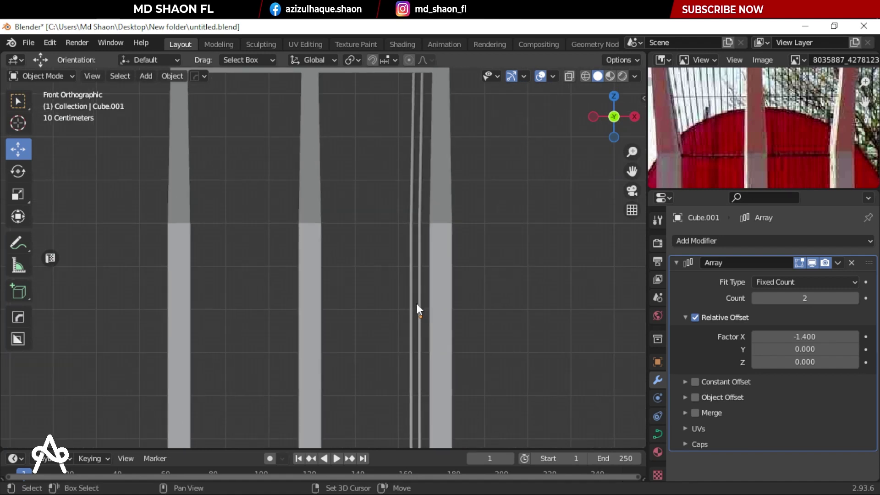
pyautogui.click(416, 278)
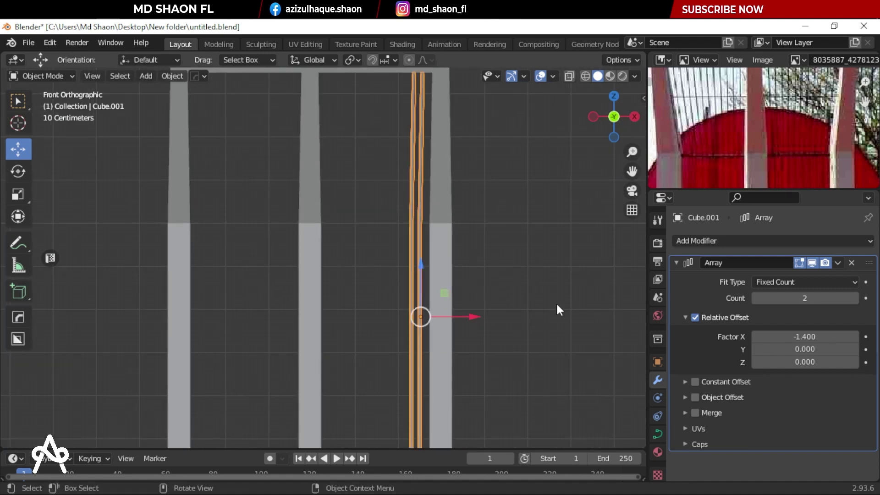
pyautogui.click(853, 297)
pyautogui.click(853, 296)
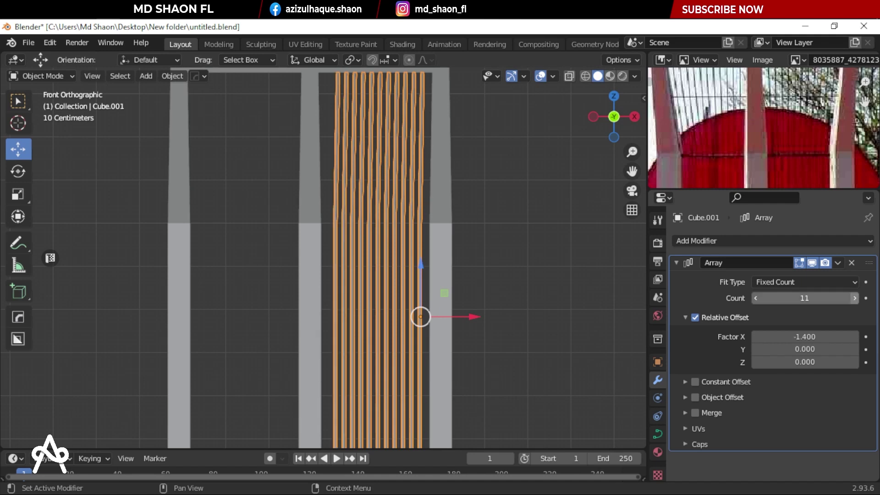
pyautogui.click(855, 298)
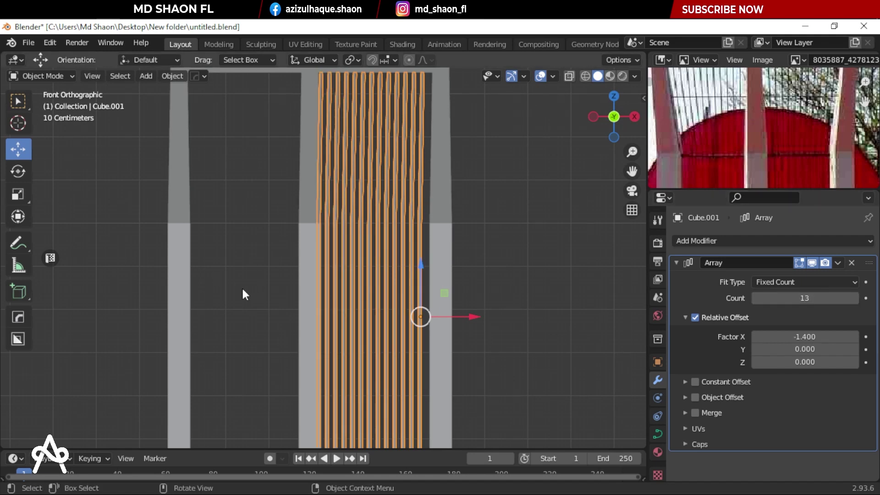
pyautogui.moveTo(779, 298); pyautogui.dragTo(815, 298)
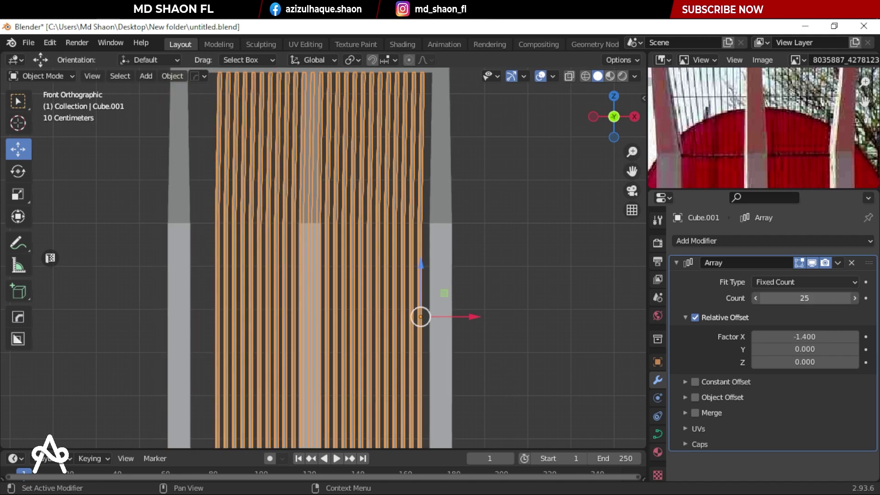
pyautogui.click(855, 297)
pyautogui.click(855, 298)
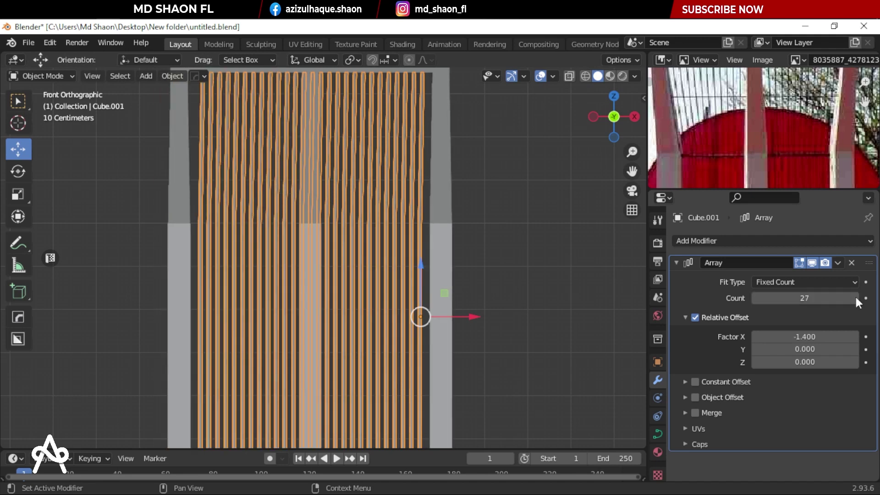
# Step: Nudge the rod array slightly along X
pyautogui.scroll(-4, 587, 273)
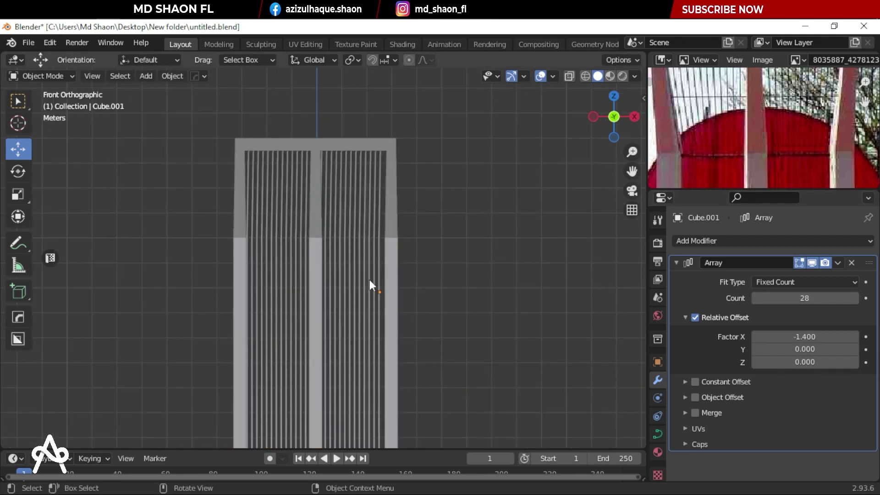
pyautogui.click(369, 281)
pyautogui.moveTo(427, 292); pyautogui.dragTo(431, 293)
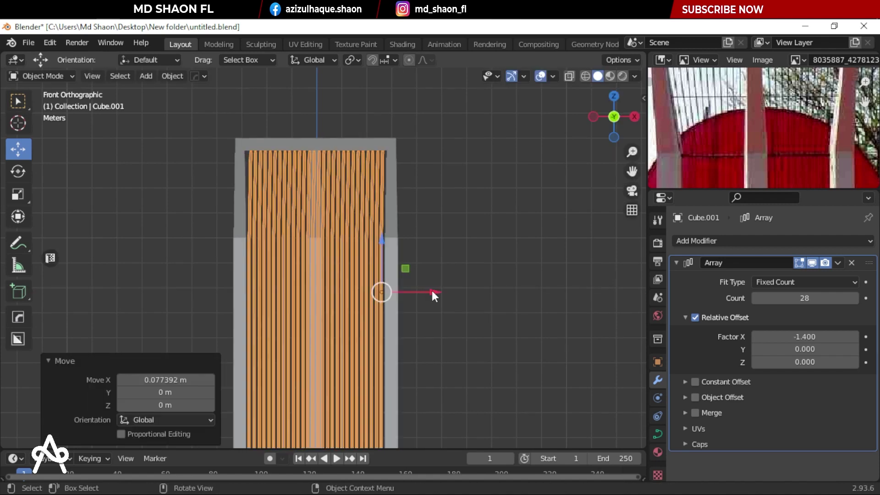
# Step: Check the rods in perspective, then set the array X offset factor to -1.6
pyautogui.click(468, 260)
pyautogui.moveTo(472, 268)
pyautogui.mouseDown(button='middle')
pyautogui.moveTo(290, 277)
pyautogui.moveTo(511, 265)
pyautogui.moveTo(378, 270)
pyautogui.moveTo(367, 292)
pyautogui.mouseUp(button='middle')
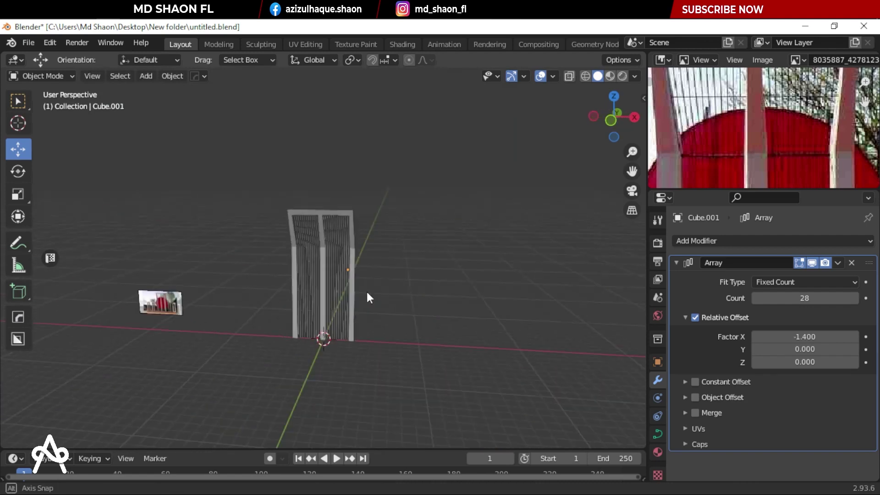
pyautogui.press('KP_1')
pyautogui.scroll(3, 377, 298)
pyautogui.scroll(2, 371, 329)
pyautogui.click(371, 329)
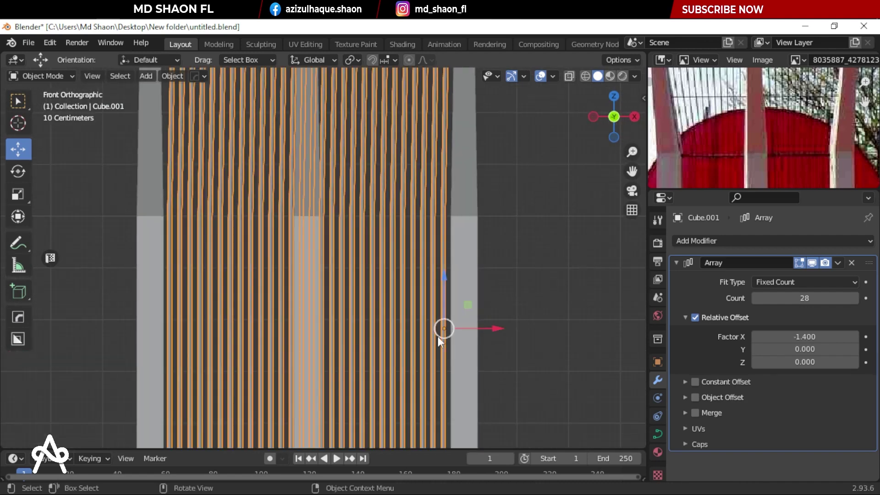
pyautogui.click(807, 339)
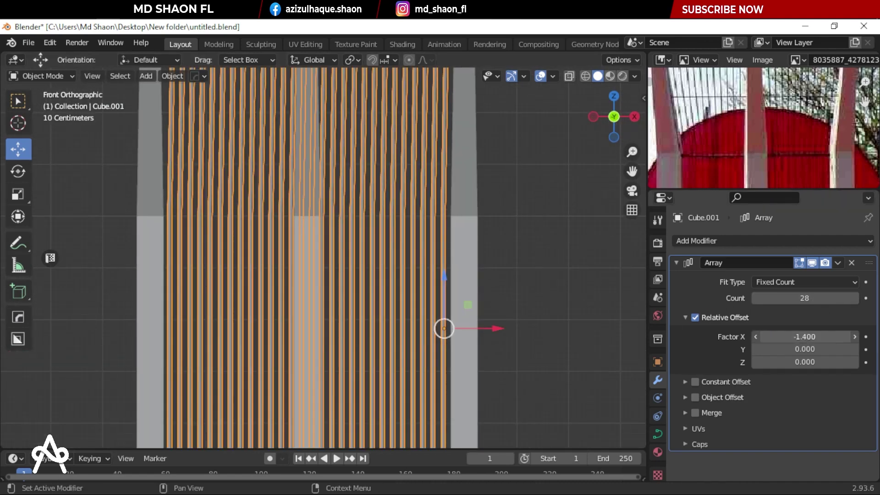
pyautogui.write('-1.5')
pyautogui.press('Return')
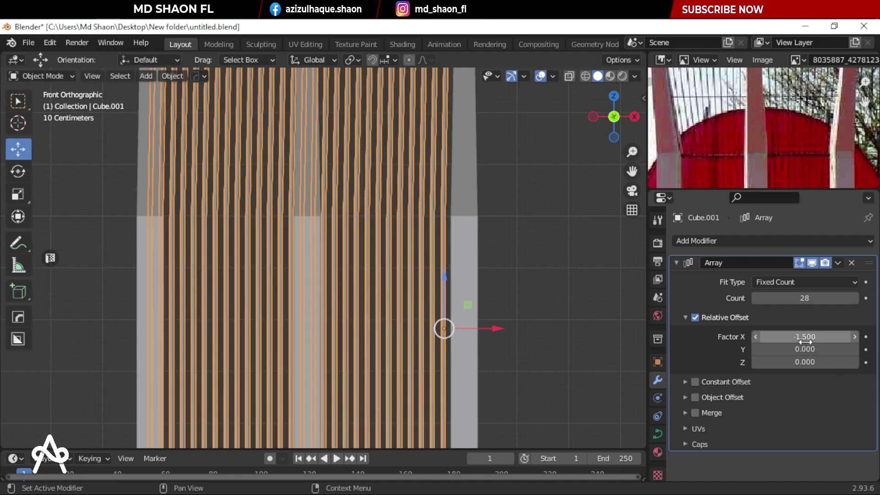
pyautogui.click(805, 342)
pyautogui.write('-1.6')
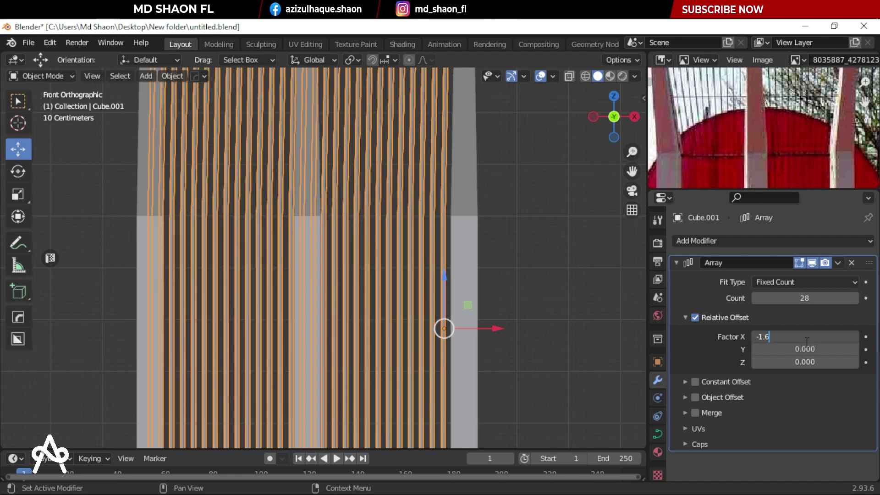
pyautogui.press('Return')
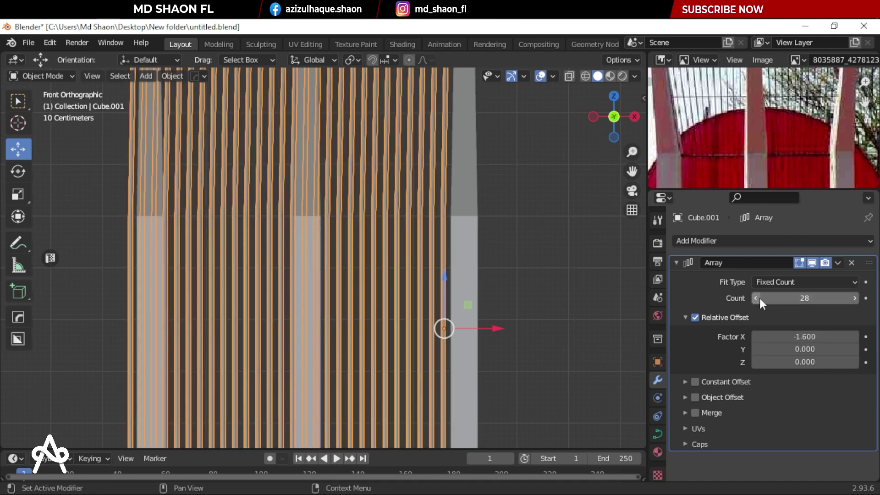
# Step: Reduce the array Count to 11 rods, filling only the gap beside the right pillar
pyautogui.click(757, 298)
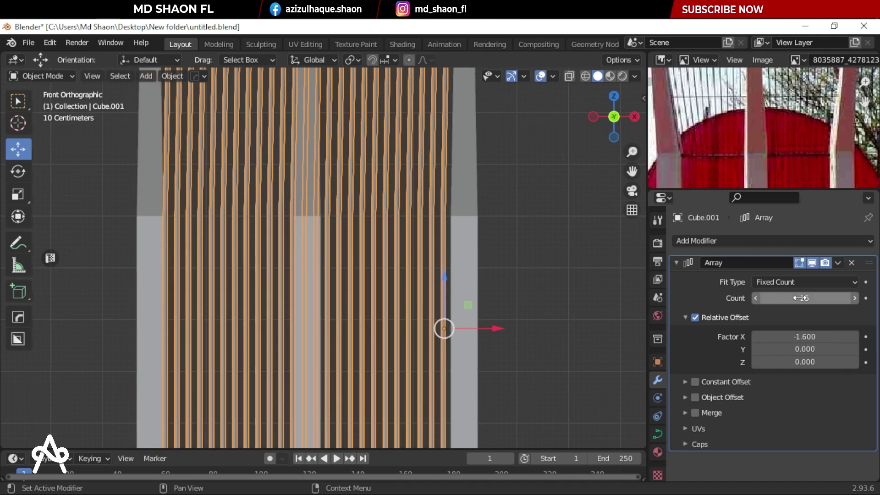
pyautogui.click(855, 298)
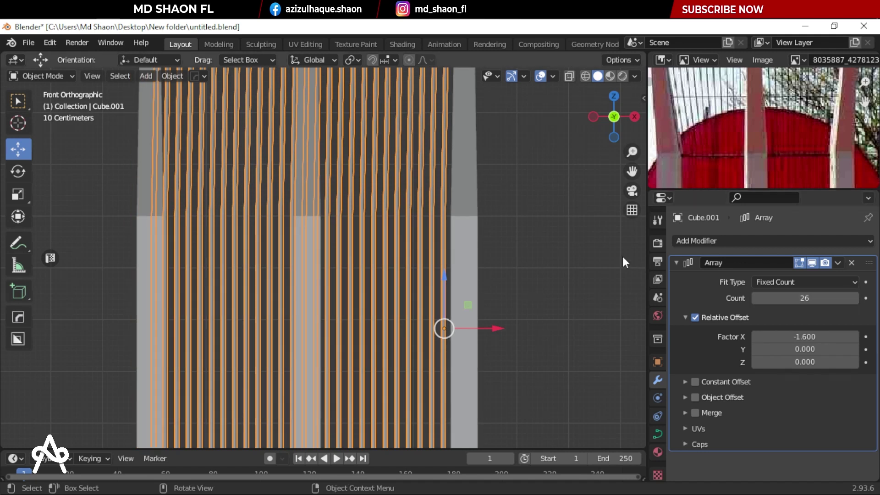
pyautogui.click(486, 250)
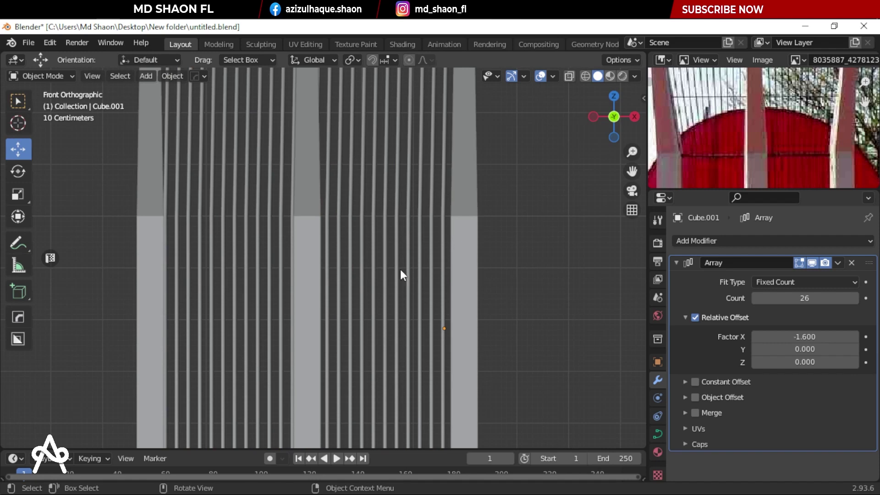
pyautogui.click(384, 271)
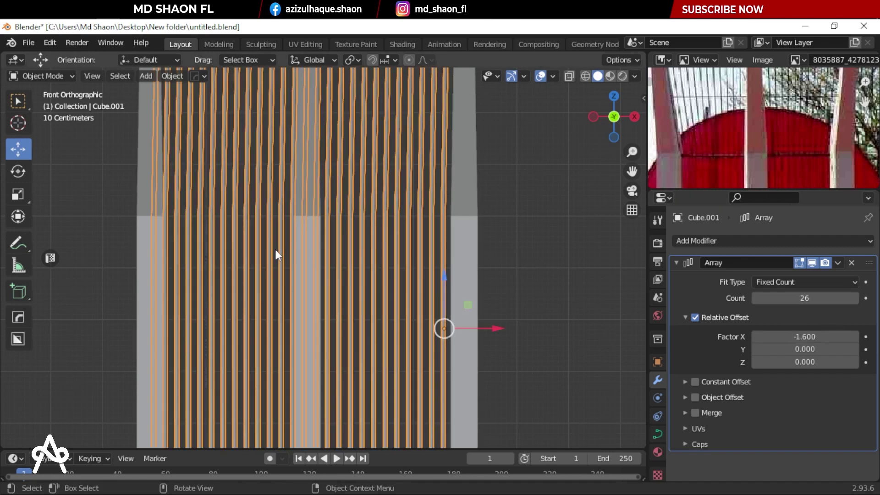
pyautogui.scroll(-2, 237, 234)
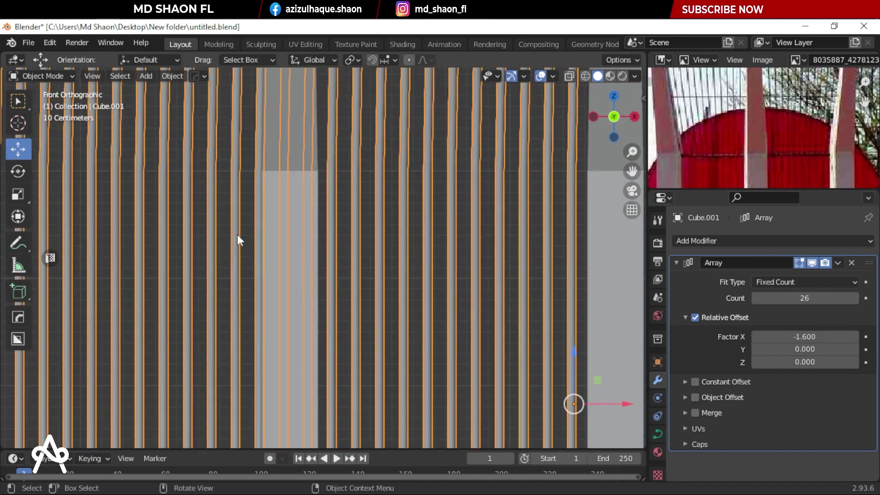
pyautogui.scroll(-5, 348, 267)
pyautogui.scroll(4, 347, 267)
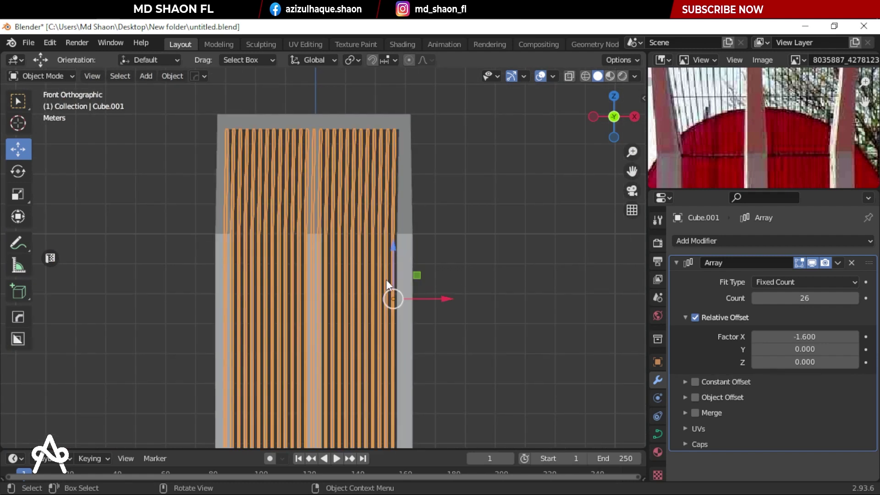
pyautogui.moveTo(757, 299); pyautogui.dragTo(733, 301)
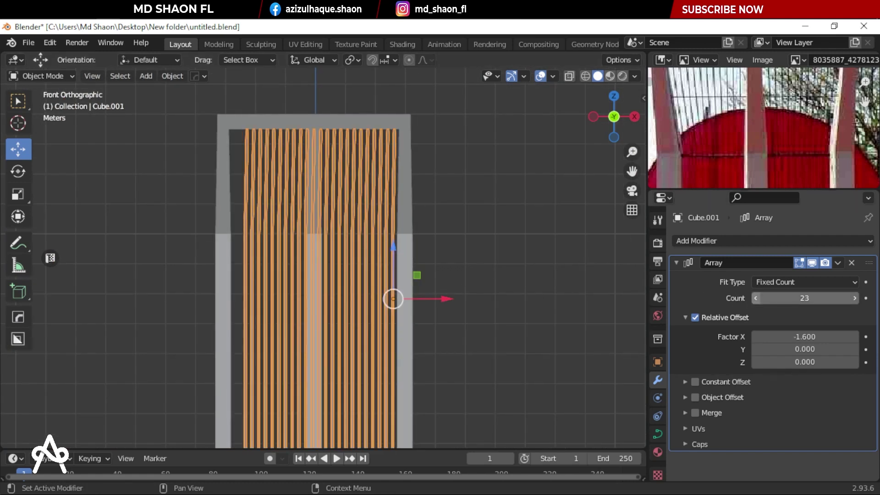
pyautogui.click(755, 298)
pyautogui.click(755, 298)
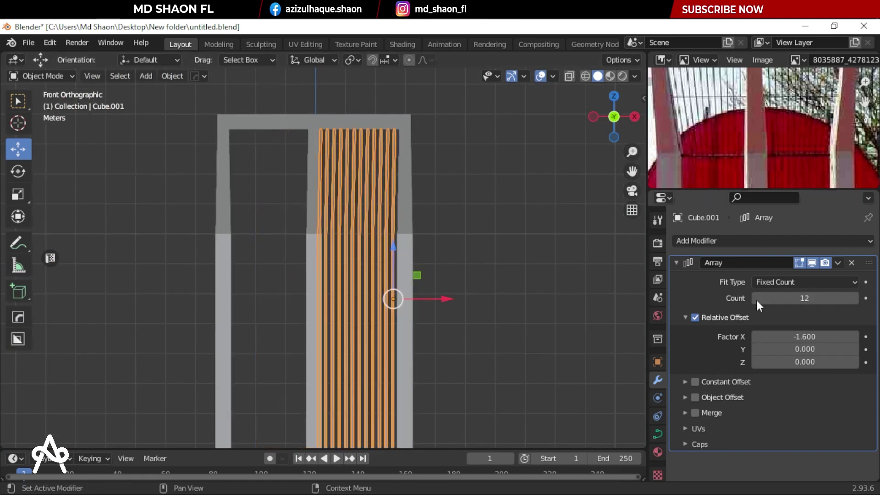
pyautogui.click(754, 299)
pyautogui.scroll(3, 389, 268)
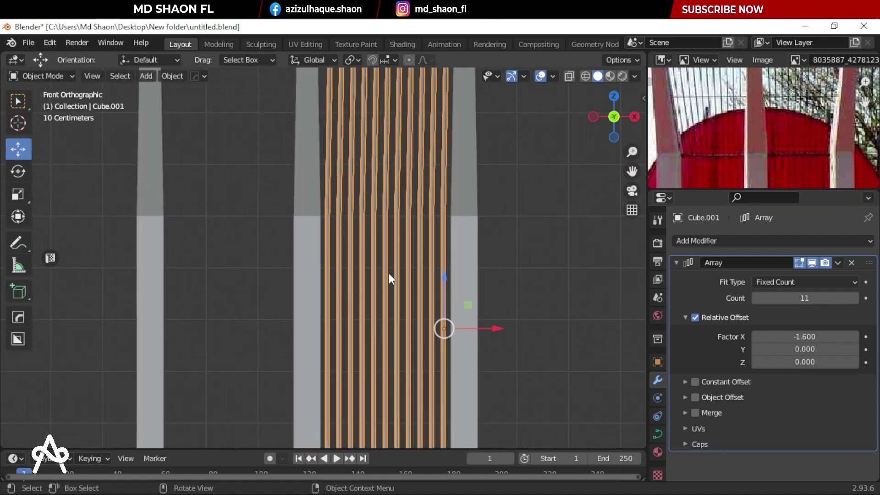
# Step: Duplicate the rod array and move the copy into the left gap
pyautogui.hotkey('shift', 'd')
pyautogui.rightClick(484, 321)
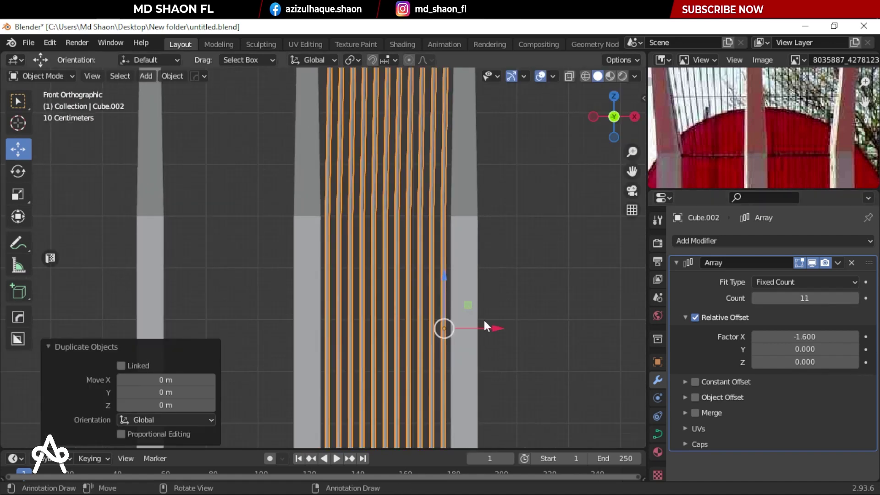
pyautogui.moveTo(487, 328)
pyautogui.mouseDown()
pyautogui.moveTo(332, 329)
pyautogui.moveTo(86, 206)
pyautogui.mouseUp()
pyautogui.scroll(-5, 202, 247)
pyautogui.moveTo(202, 246)
pyautogui.mouseDown(button='middle')
pyautogui.moveTo(330, 271)
pyautogui.moveTo(217, 270)
pyautogui.moveTo(427, 292)
pyautogui.moveTo(381, 285)
pyautogui.moveTo(347, 261)
pyautogui.moveTo(402, 280)
pyautogui.mouseUp(button='middle')
pyautogui.scroll(-3, 349, 261)
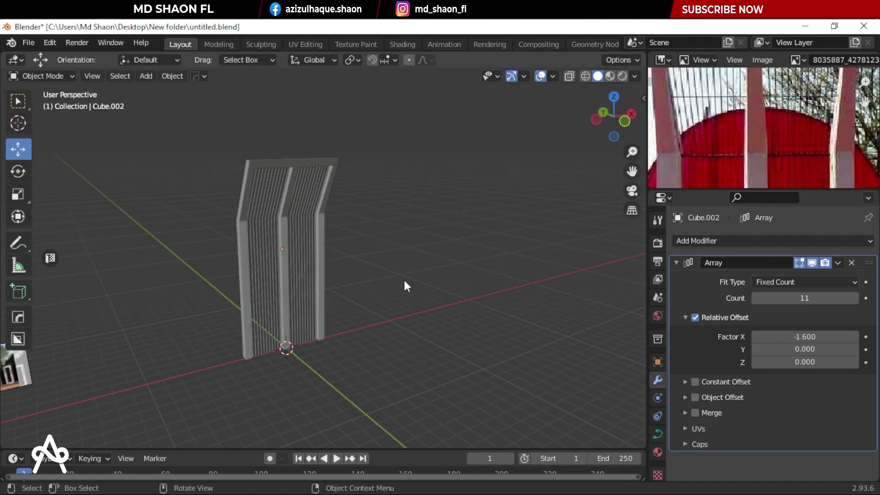
pyautogui.press('KP_1')
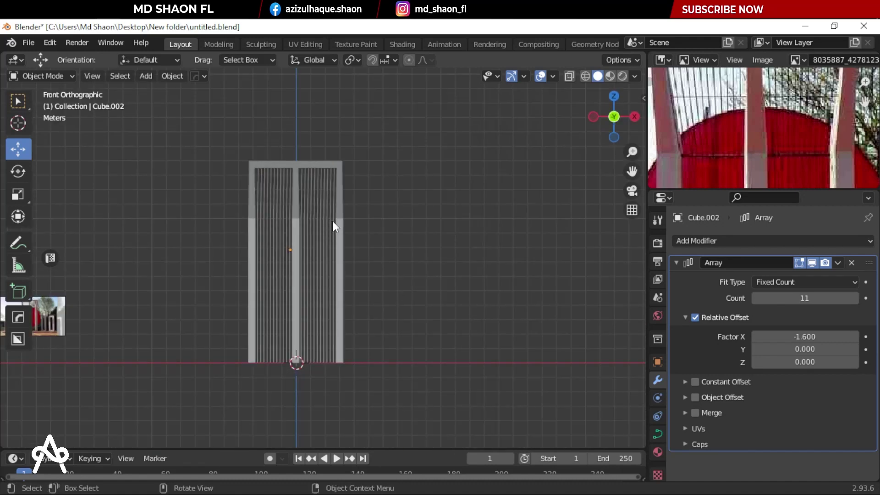
# Step: Zoom in and out in front view to compare both rod sets
pyautogui.scroll(-2, 843, 121)
pyautogui.scroll(-2, 843, 122)
pyautogui.scroll(4, 757, 128)
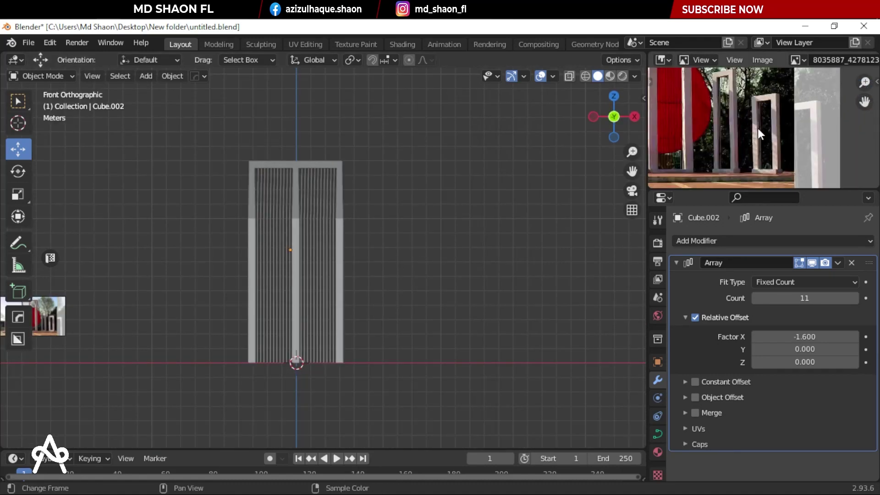
pyautogui.scroll(2, 758, 127)
pyautogui.scroll(-3, 758, 126)
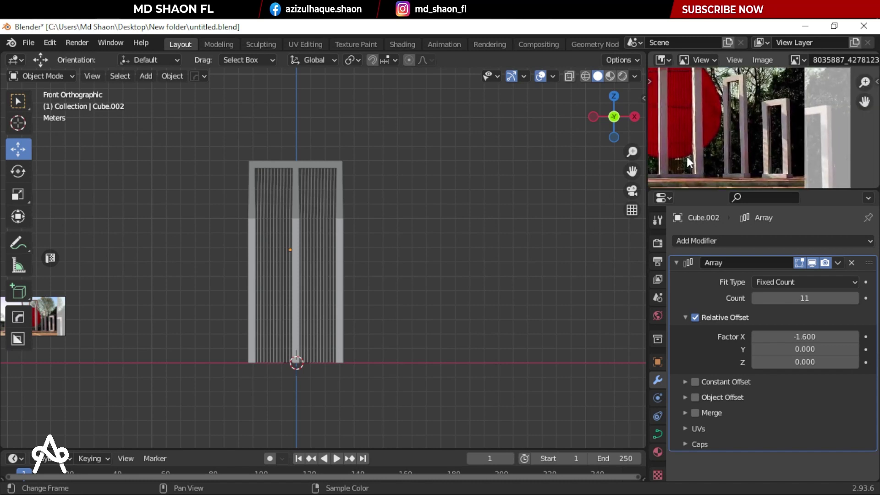
pyautogui.scroll(1, 660, 137)
pyautogui.scroll(-1, 660, 136)
pyautogui.scroll(-1, 691, 130)
pyautogui.scroll(-1, 715, 114)
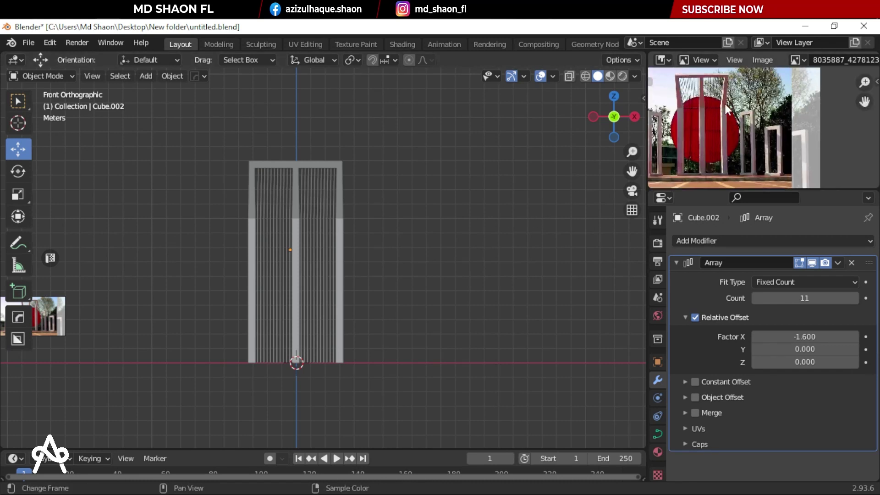
pyautogui.scroll(2, 738, 113)
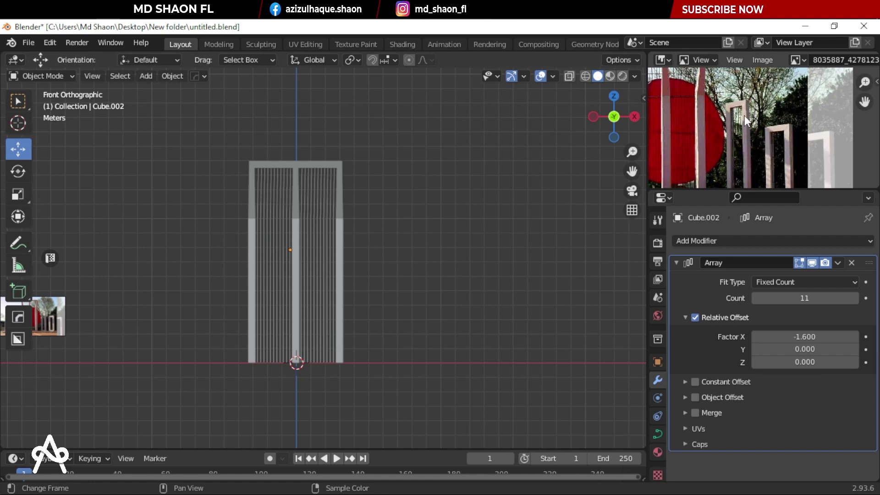
pyautogui.scroll(-1, 385, 358)
pyautogui.scroll(1, 375, 308)
pyautogui.scroll(2, 375, 308)
# Step: View the pillars from above and below, then put the pillar frame Cube in Edit Mode
pyautogui.press('KP_7')
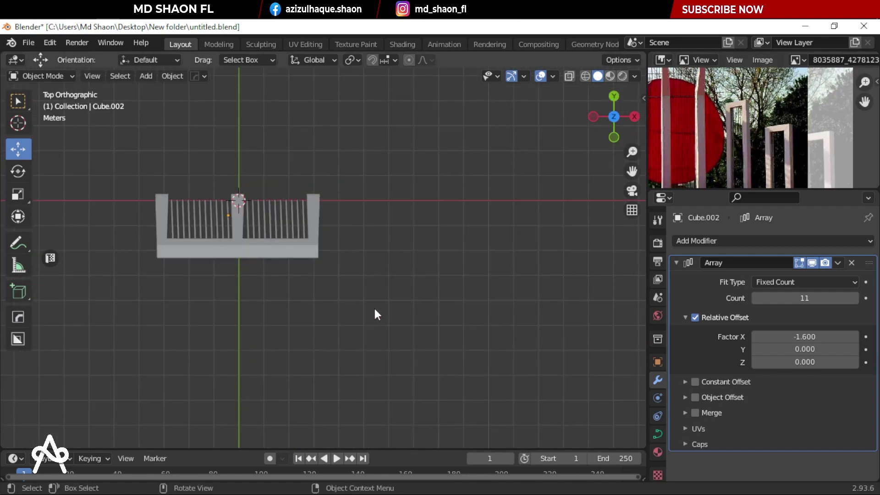
pyautogui.scroll(3, 371, 312)
pyautogui.moveTo(371, 311)
pyautogui.mouseDown(button='middle')
pyautogui.moveTo(263, 165)
pyautogui.moveTo(360, 293)
pyautogui.mouseUp(button='middle')
pyautogui.scroll(3, 387, 323)
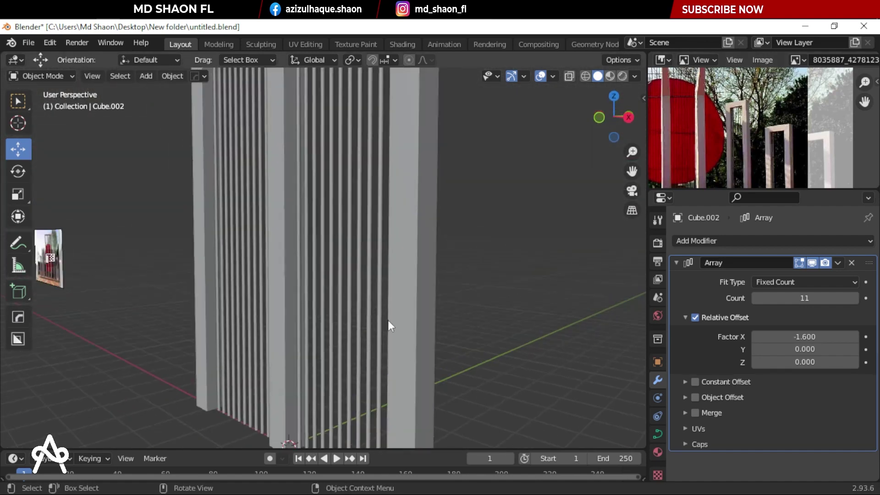
pyautogui.moveTo(388, 325)
pyautogui.mouseDown(button='middle')
pyautogui.moveTo(386, 232)
pyautogui.moveTo(395, 299)
pyautogui.moveTo(442, 291)
pyautogui.moveTo(397, 303)
pyautogui.moveTo(352, 260)
pyautogui.moveTo(395, 289)
pyautogui.moveTo(394, 298)
pyautogui.mouseUp(button='middle')
pyautogui.click(366, 271)
pyautogui.press('Tab')
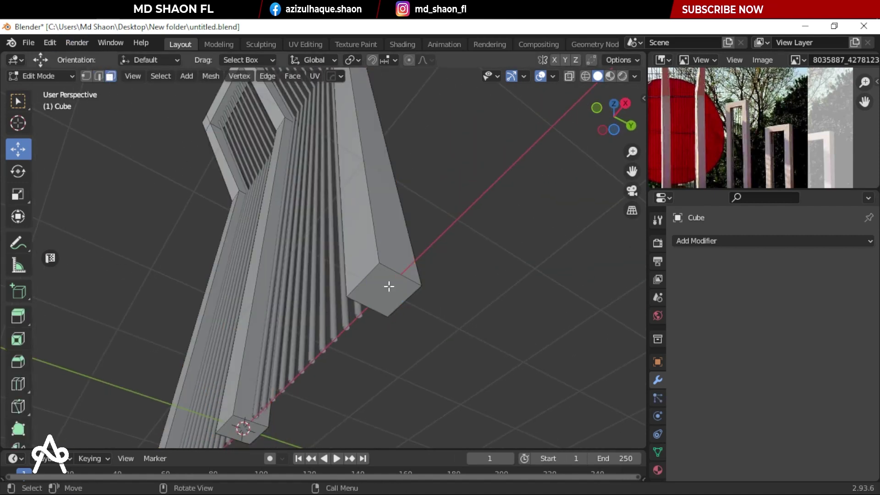
# Step: Duplicate the pillar's end face and separate it into its own object
pyautogui.click(404, 287)
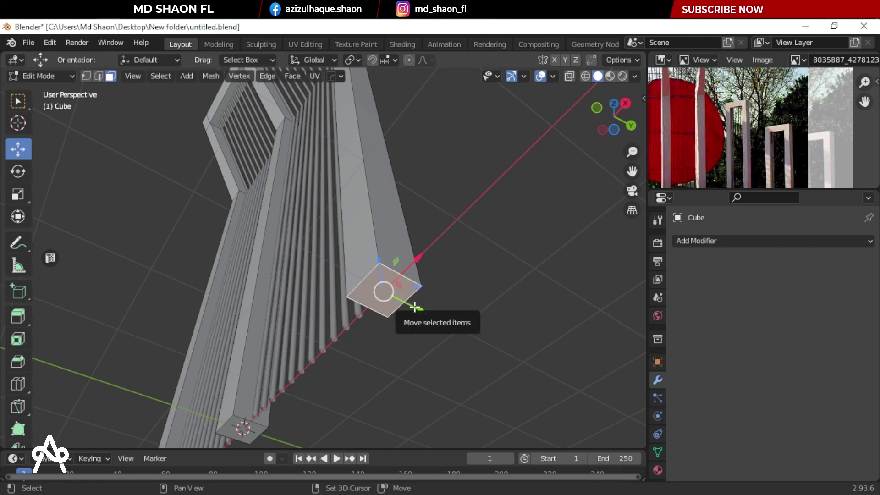
pyautogui.hotkey('shift', 'd')
pyautogui.rightClick(414, 307)
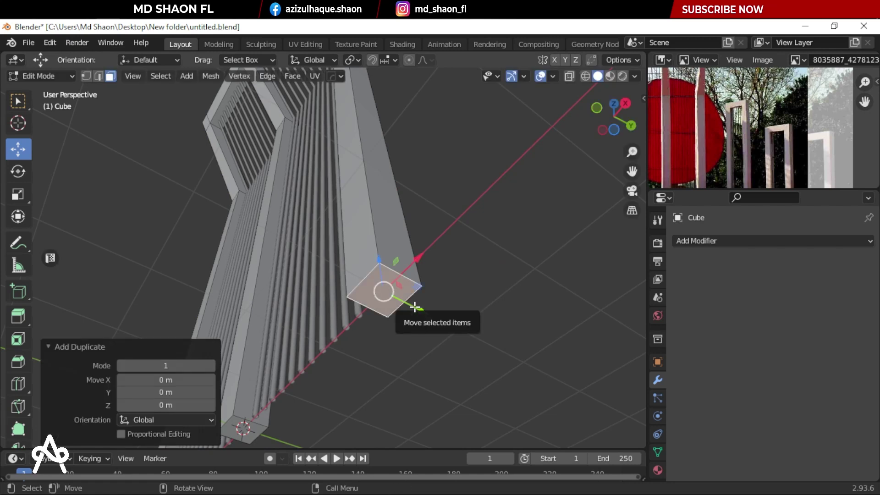
pyautogui.press('p')
pyautogui.click(414, 306)
pyautogui.moveTo(414, 307); pyautogui.dragTo(414, 306, button='middle')
pyautogui.press('Tab')
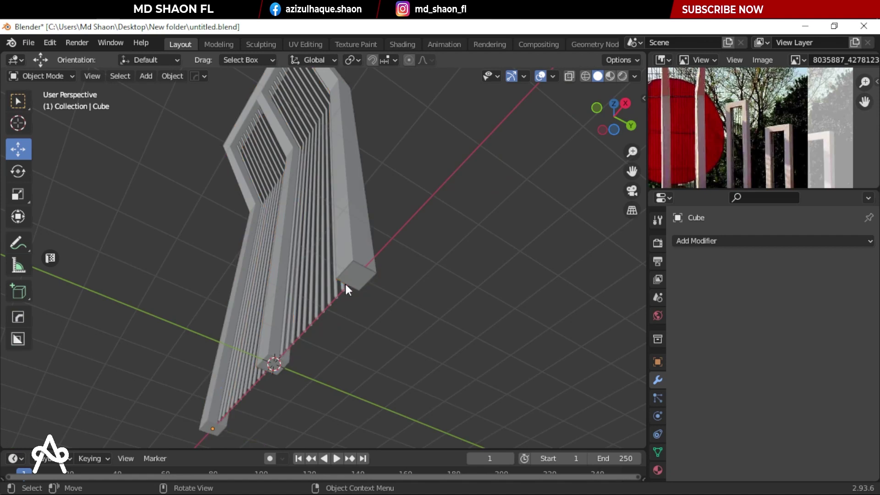
# Step: Move the new square right of the columns and set its origin to its surface centre
pyautogui.press('KP_1')
pyautogui.press('g')
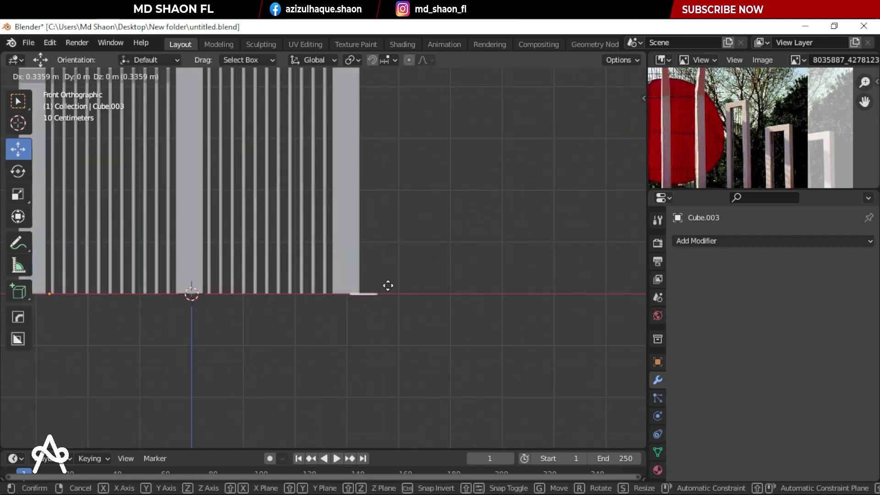
pyautogui.click(451, 287)
pyautogui.moveTo(450, 290); pyautogui.dragTo(452, 306, button='middle')
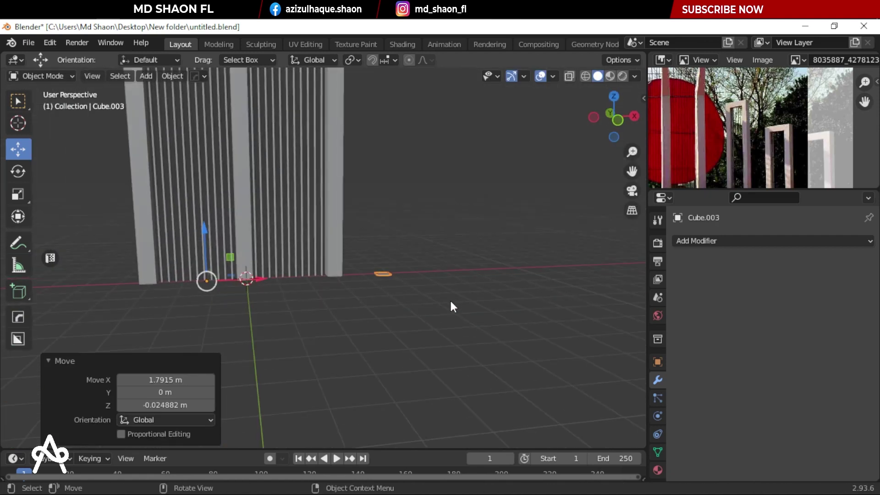
pyautogui.rightClick(389, 272)
pyautogui.moveTo(328, 302)
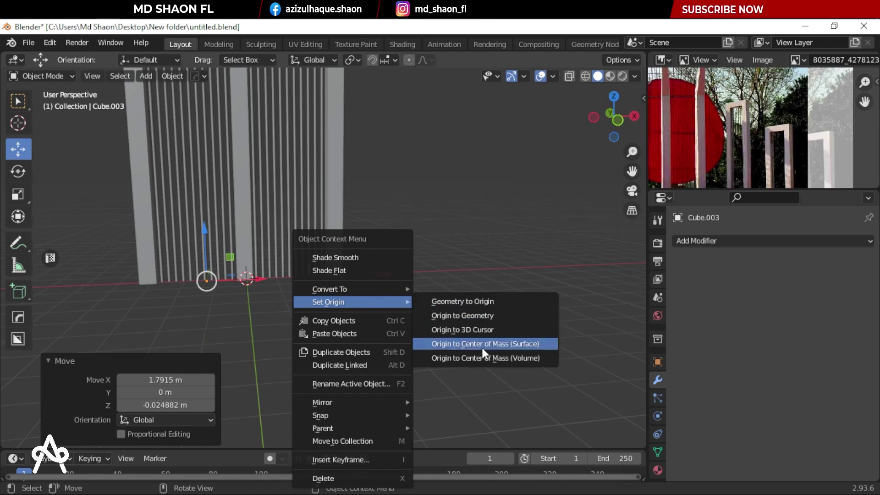
pyautogui.click(483, 346)
pyautogui.scroll(4, 438, 304)
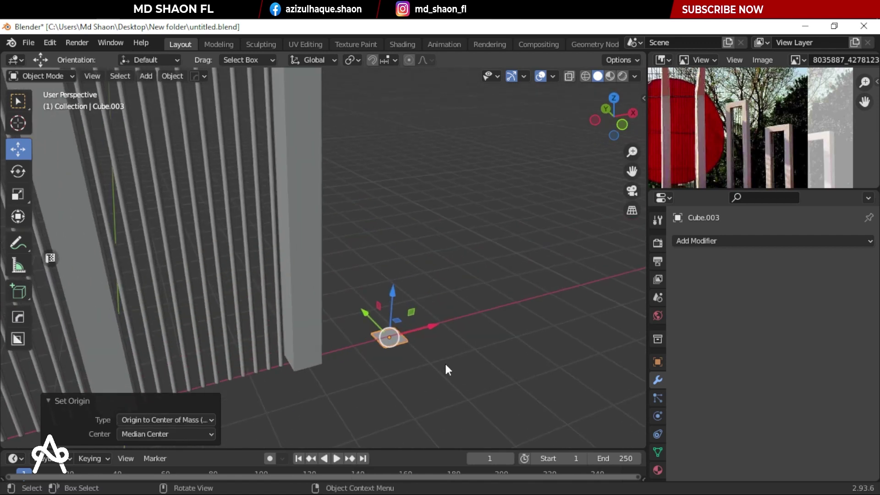
# Step: Select all of the square's geometry and extrude it straight upward
pyautogui.press('Tab')
pyautogui.press('a')
pyautogui.moveTo(420, 365)
pyautogui.mouseDown(button='middle')
pyautogui.moveTo(418, 356)
pyautogui.moveTo(414, 369)
pyautogui.mouseUp(button='middle')
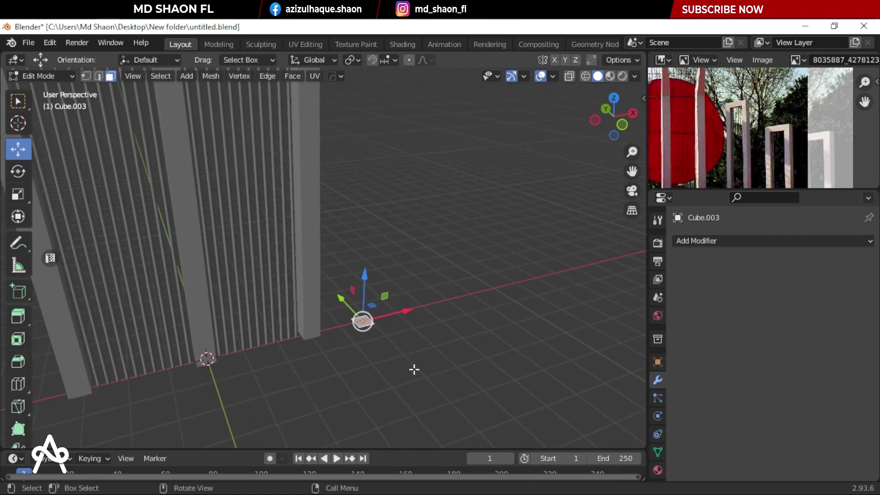
pyautogui.press('KP_3')
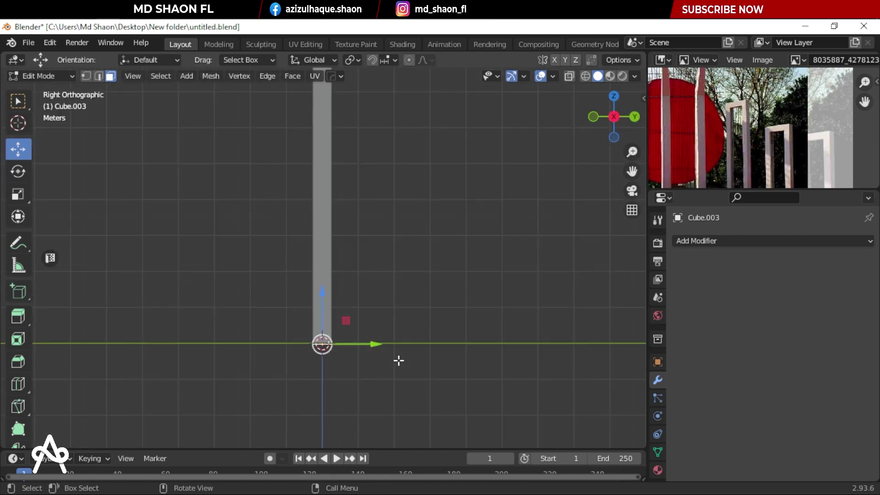
pyautogui.press('KP_1')
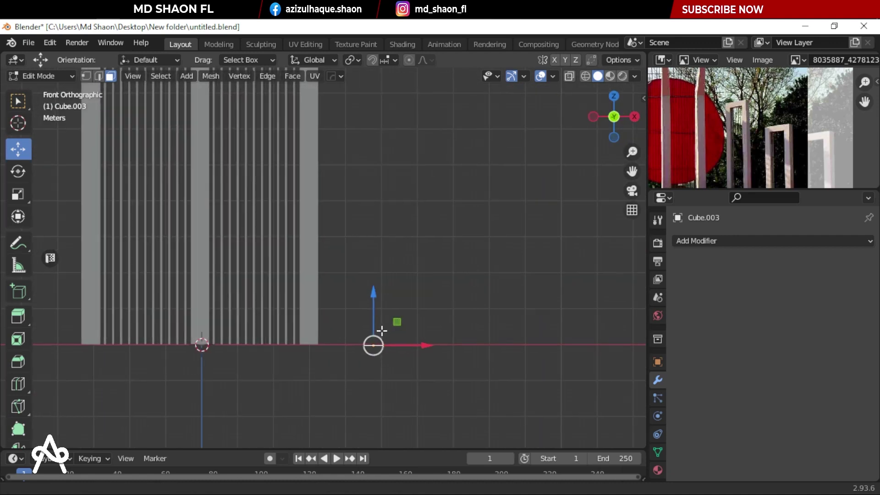
pyautogui.press('e')
pyautogui.click(402, 106)
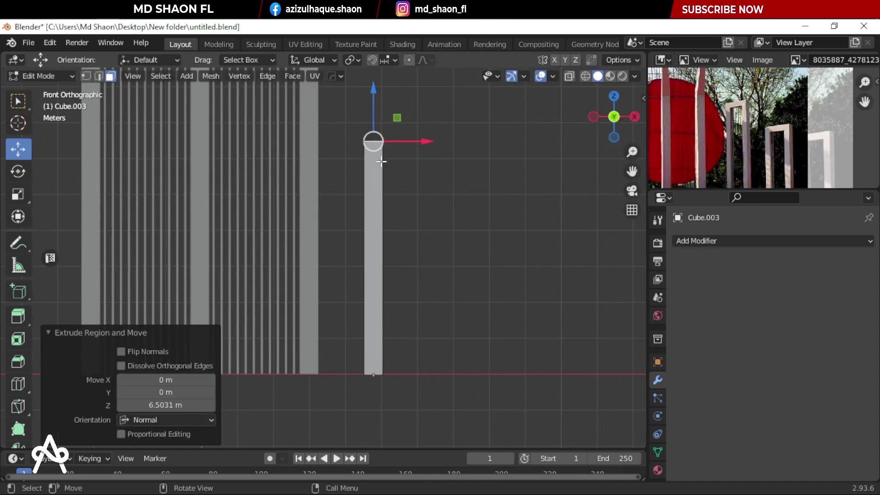
# Step: Set the extrusion height to 9.5 m and return to Object Mode
pyautogui.click(170, 404)
pyautogui.write('9')
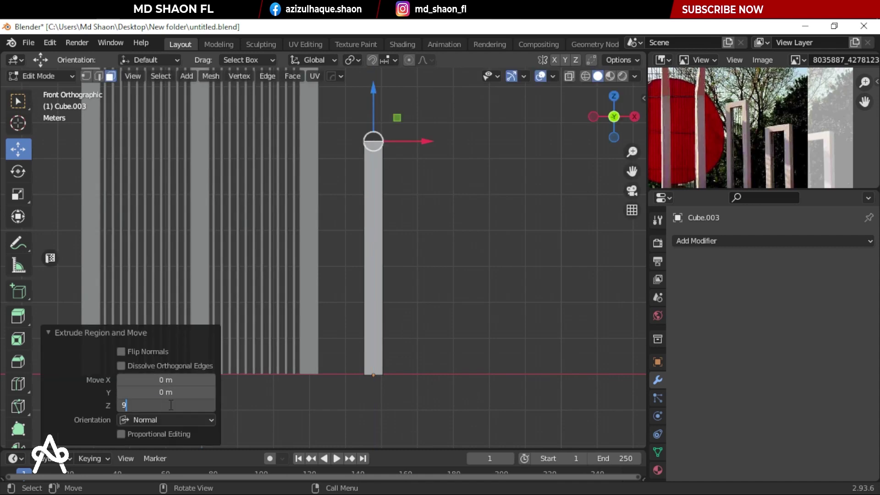
pyautogui.press('Return')
pyautogui.scroll(-6, 323, 316)
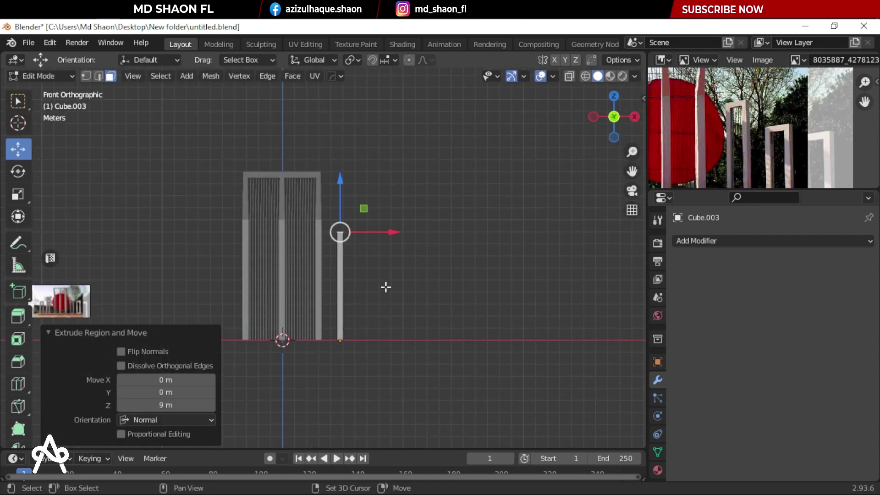
pyautogui.scroll(4, 386, 287)
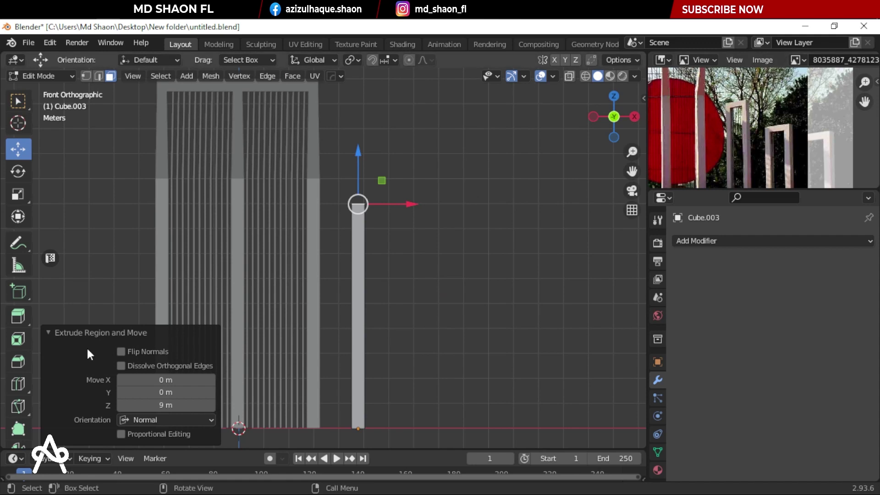
pyautogui.click(178, 405)
pyautogui.press('Return')
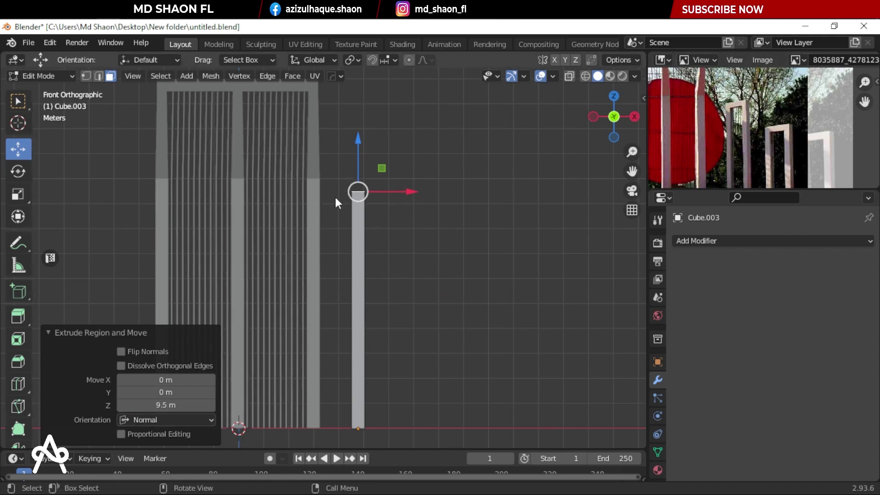
pyautogui.press('Tab')
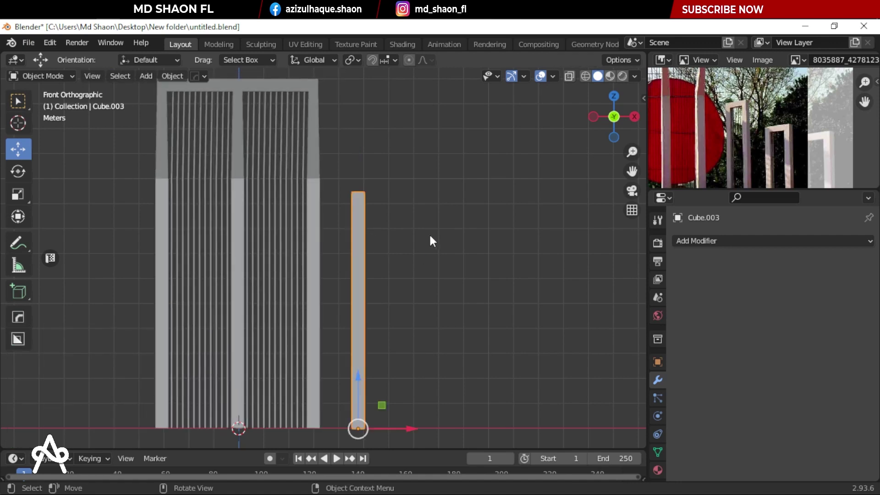
pyautogui.moveTo(430, 237); pyautogui.dragTo(383, 274, button='middle')
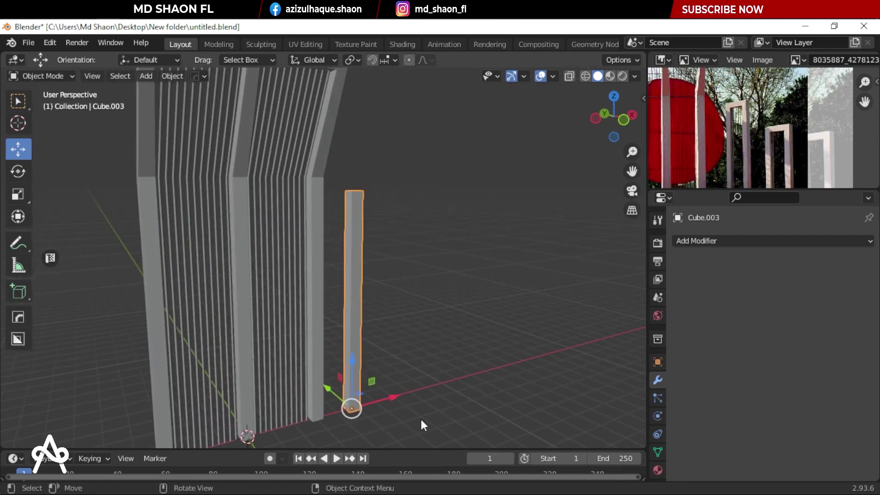
pyautogui.press('KP_3')
pyautogui.press('KP_1')
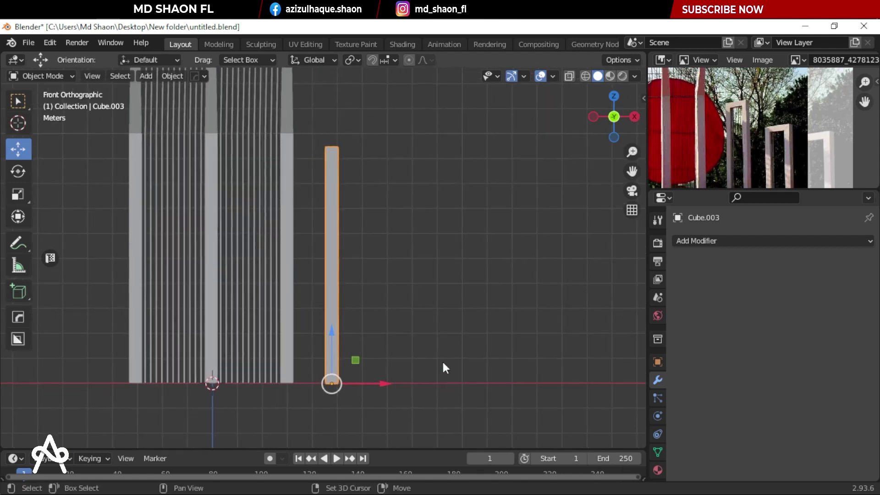
# Step: Add an Array modifier to the bar, making two bars spread apart
pyautogui.click(752, 241)
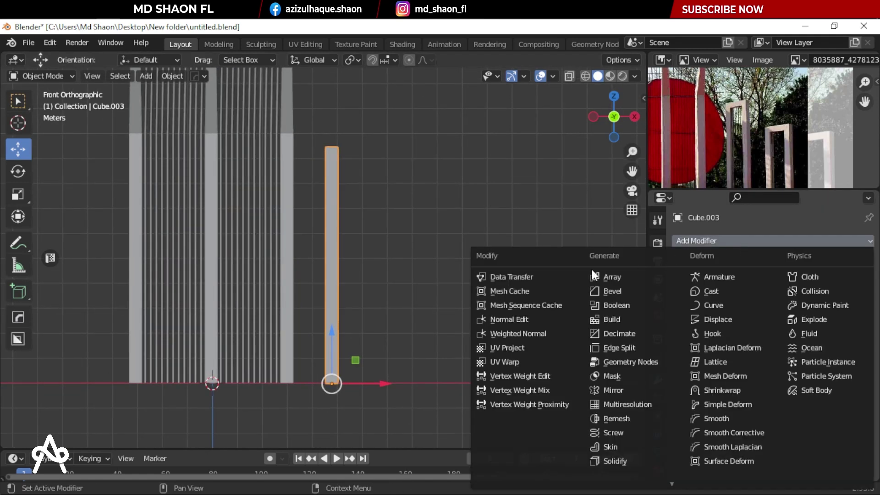
pyautogui.click(628, 273)
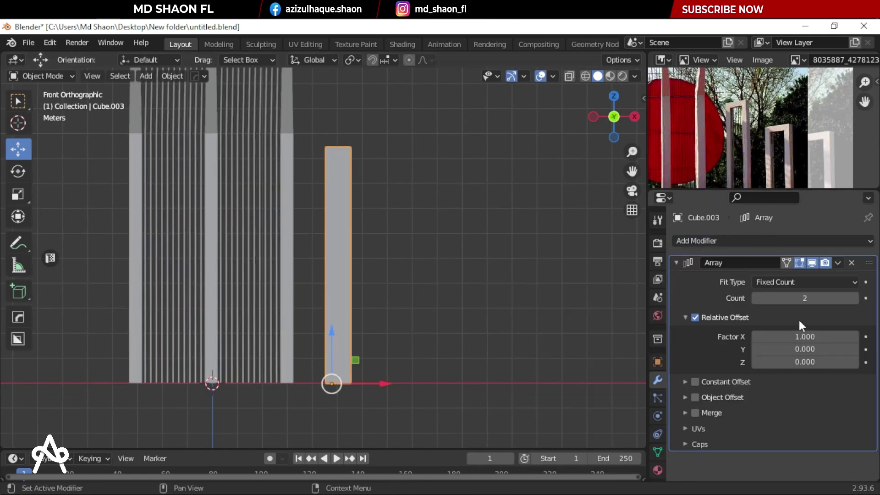
pyautogui.click(855, 297)
pyautogui.click(855, 297)
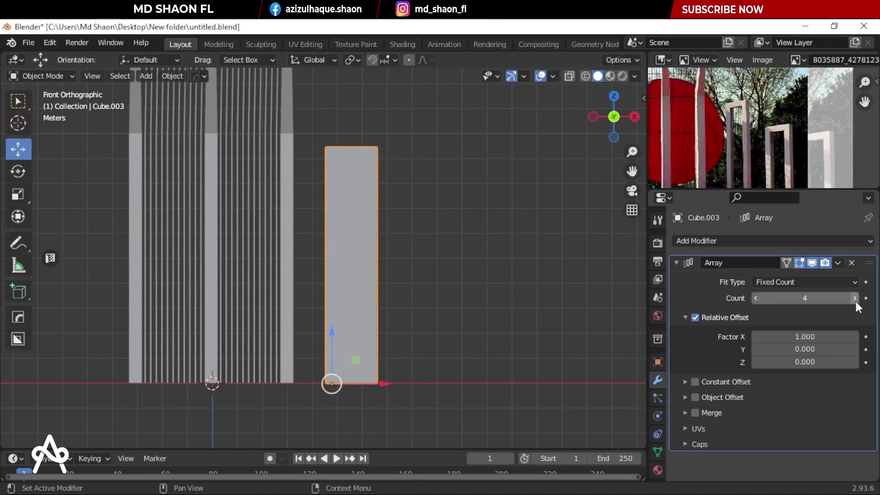
pyautogui.click(756, 298)
pyautogui.click(755, 298)
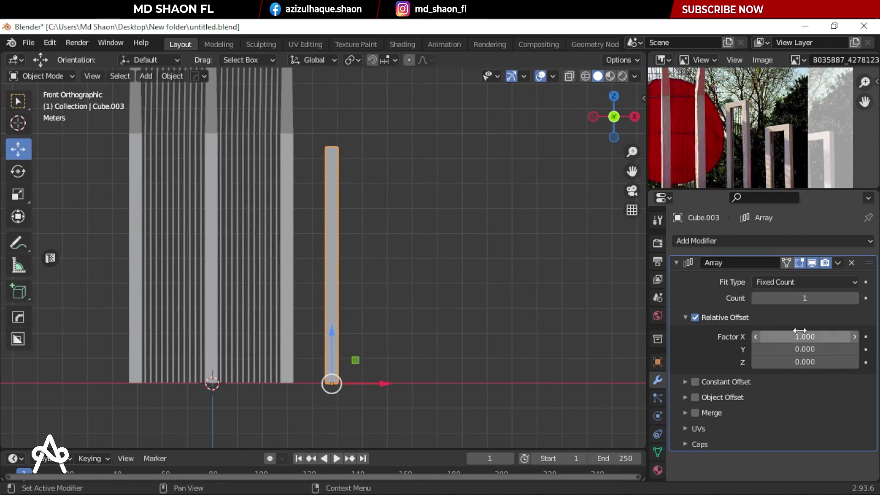
pyautogui.moveTo(800, 337)
pyautogui.mouseDown()
pyautogui.moveTo(825, 336)
pyautogui.moveTo(779, 336)
pyautogui.mouseUp()
pyautogui.moveTo(481, 229); pyautogui.dragTo(329, 303, button='middle')
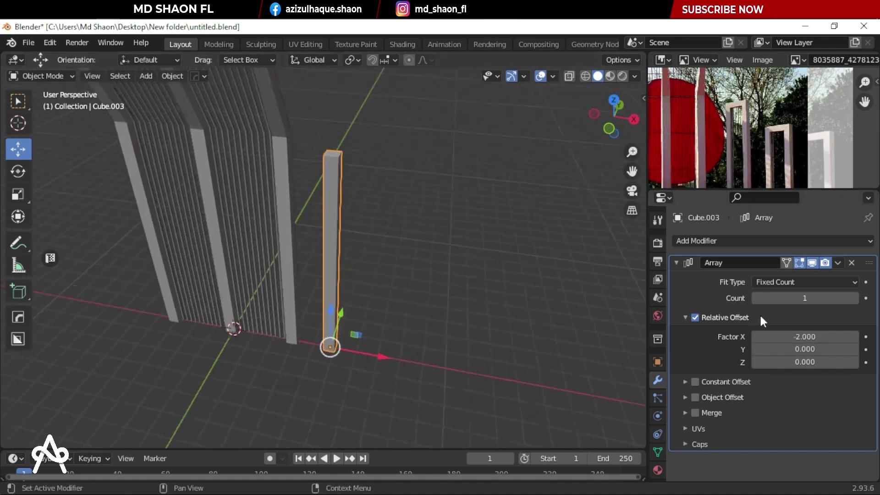
pyautogui.click(855, 298)
pyautogui.moveTo(805, 336)
pyautogui.mouseDown()
pyautogui.moveTo(779, 336)
pyautogui.moveTo(830, 337)
pyautogui.mouseUp()
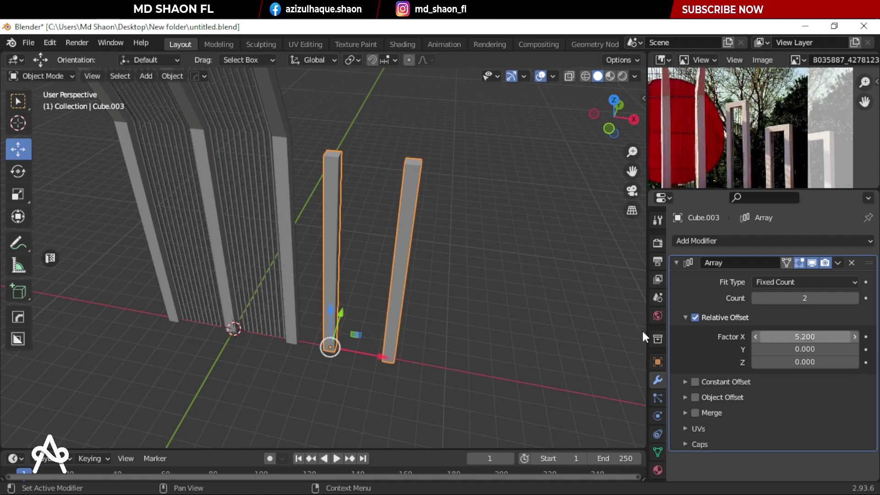
# Step: Set the array spacing factor to exactly 5, keeping Fixed Count fit, and start a loop cut
pyautogui.press('KP_1')
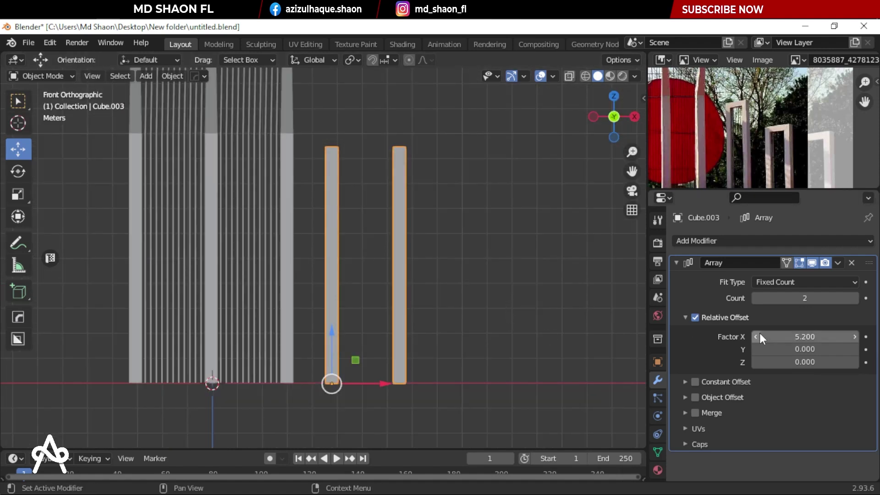
pyautogui.click(755, 337)
pyautogui.click(755, 338)
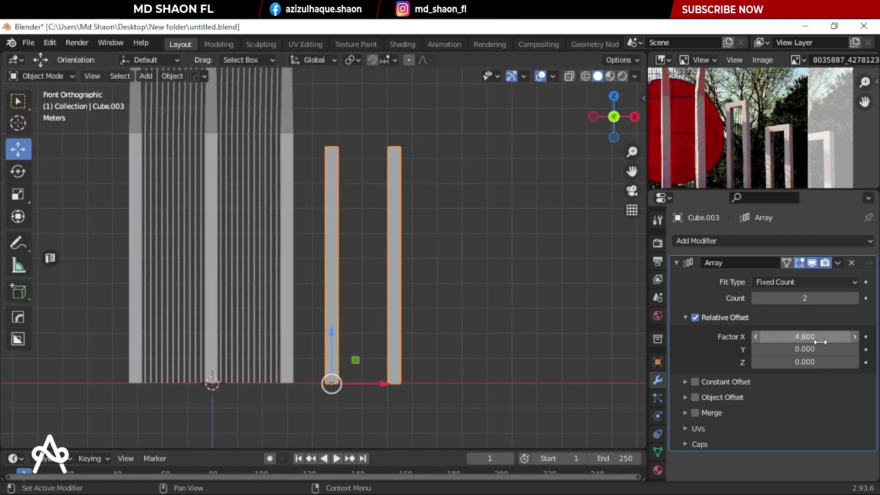
pyautogui.click(855, 337)
pyautogui.click(854, 336)
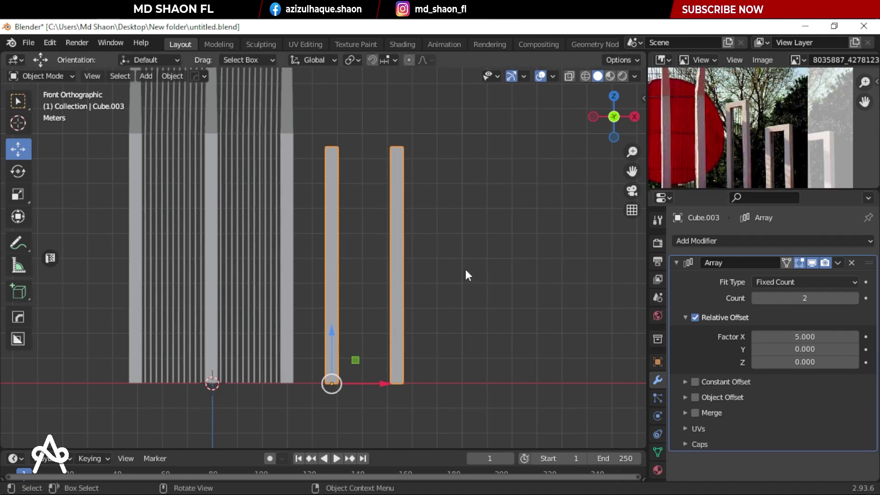
pyautogui.keyDown('shift'); pyautogui.moveTo(421, 264); pyautogui.dragTo(410, 307, button='middle'); pyautogui.keyUp('shift')
pyautogui.click(854, 282)
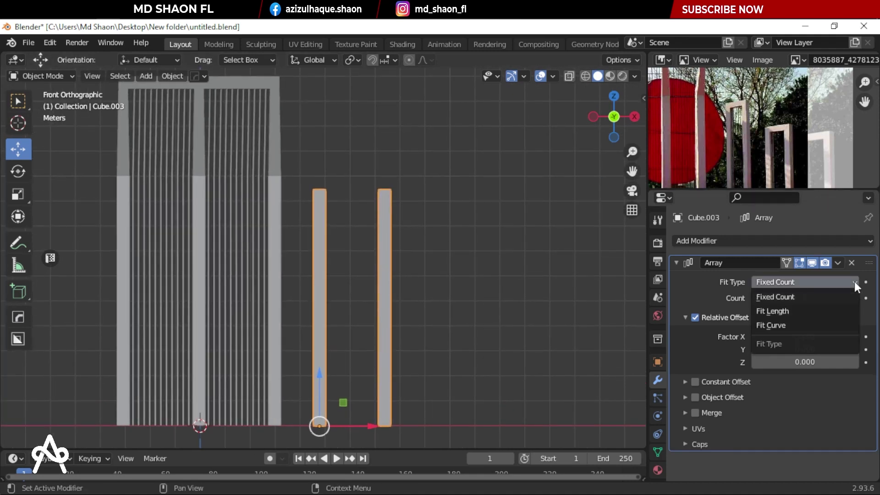
pyautogui.click(761, 295)
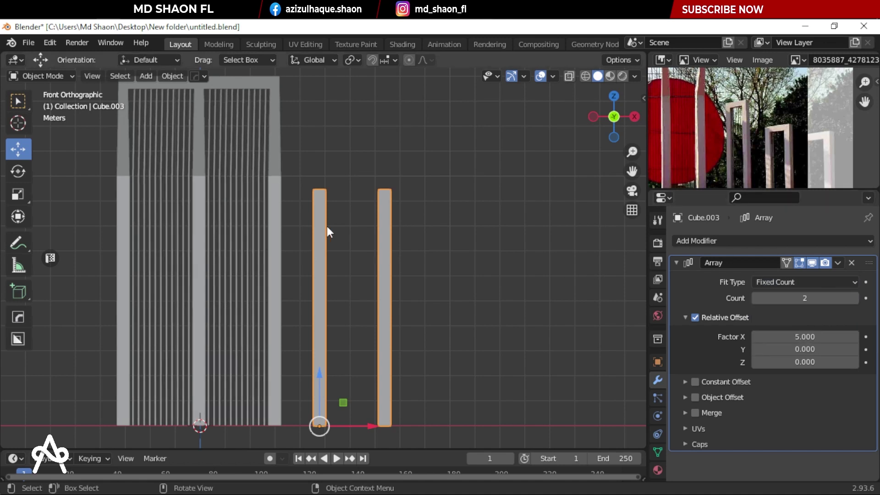
pyautogui.press('Tab')
pyautogui.hotkey('ctrl', 'r')
# Step: Add a loop cut near the left bar's top and apply the Array modifier
pyautogui.click(325, 365)
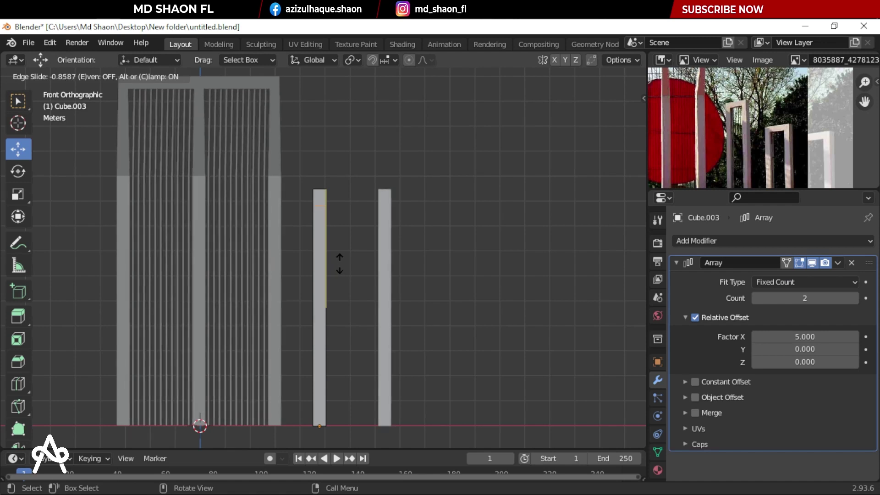
pyautogui.click(339, 263)
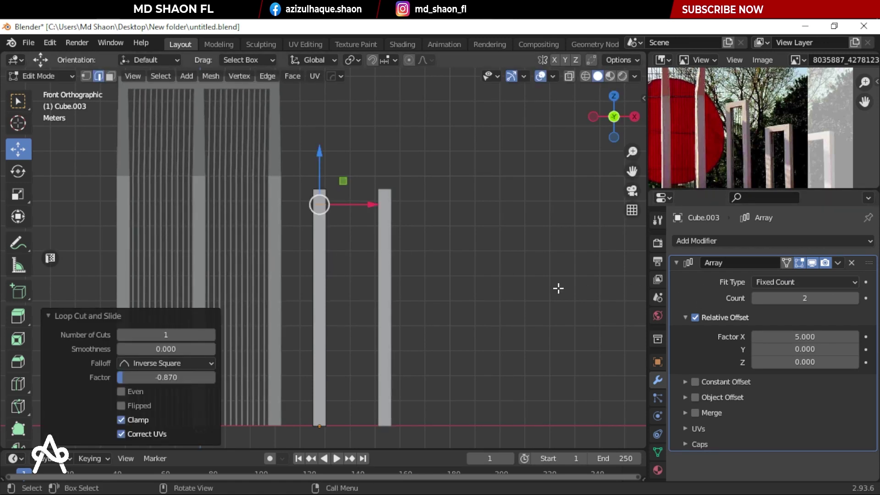
pyautogui.press('Tab')
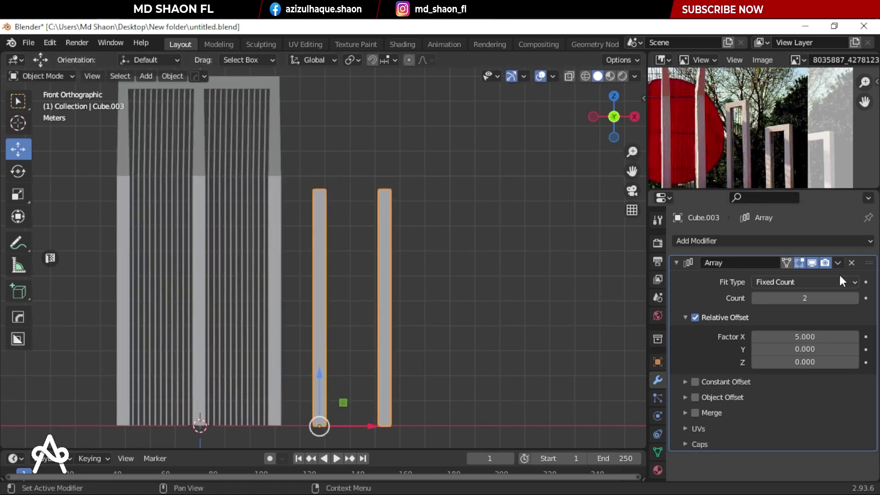
pyautogui.click(837, 263)
pyautogui.click(770, 277)
pyautogui.scroll(4, 356, 229)
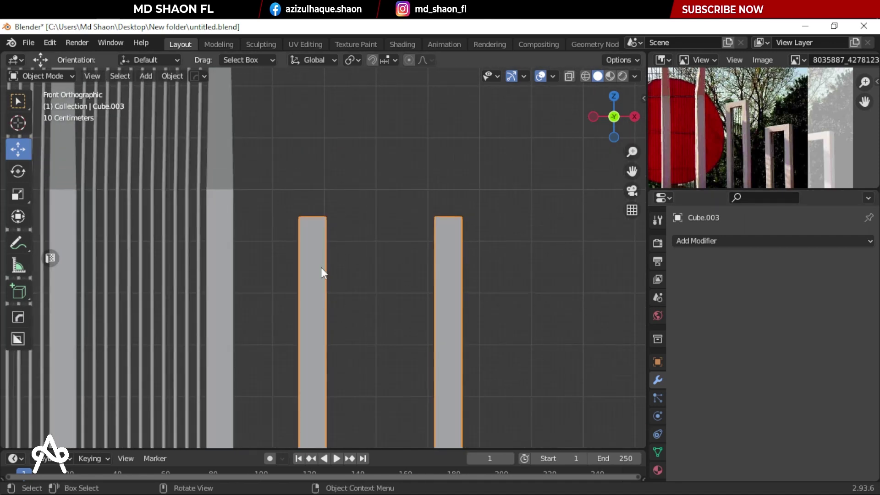
pyautogui.moveTo(321, 272)
pyautogui.mouseDown(button='middle')
pyautogui.moveTo(449, 271)
pyautogui.moveTo(387, 249)
pyautogui.moveTo(343, 158)
pyautogui.mouseUp(button='middle')
# Step: Bridge the two pillars' inner top faces into a connecting crossbeam
pyautogui.press('Tab')
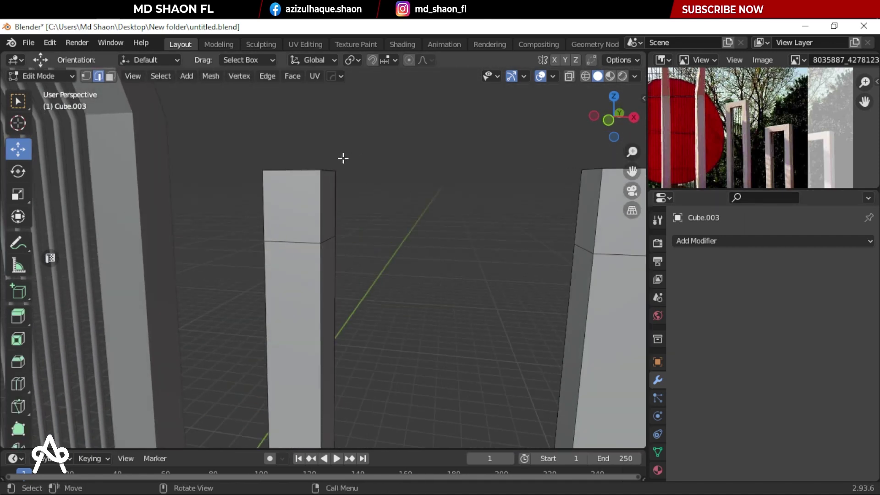
pyautogui.click(332, 202)
pyautogui.press('3')
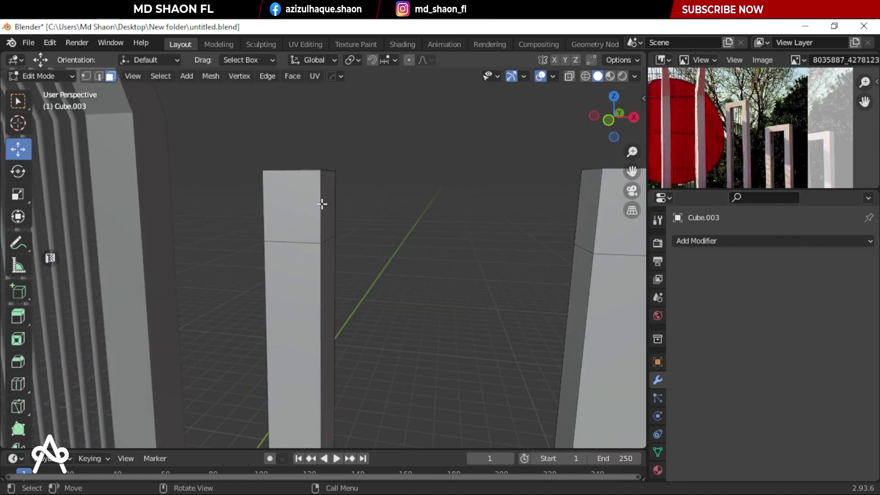
pyautogui.click(323, 203)
pyautogui.keyDown('shift'); pyautogui.click(580, 212); pyautogui.keyUp('shift')
pyautogui.rightClick(546, 209)
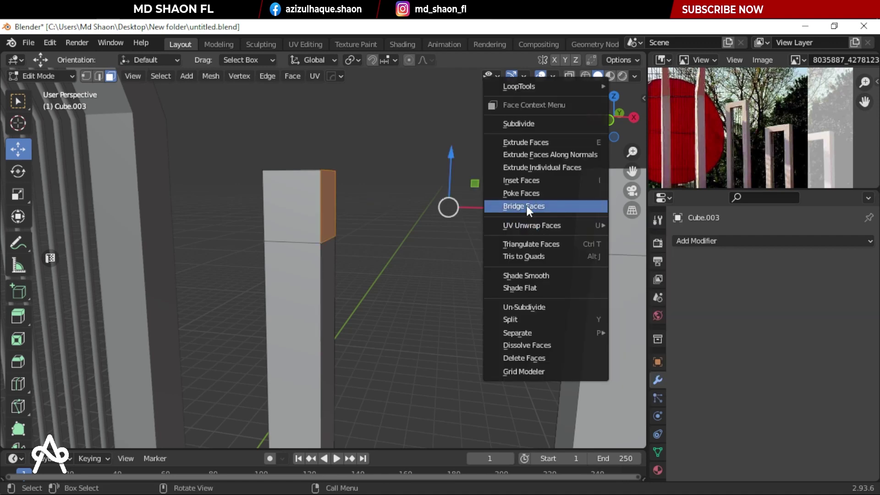
pyautogui.click(526, 206)
pyautogui.scroll(-6, 349, 306)
pyautogui.press('Tab')
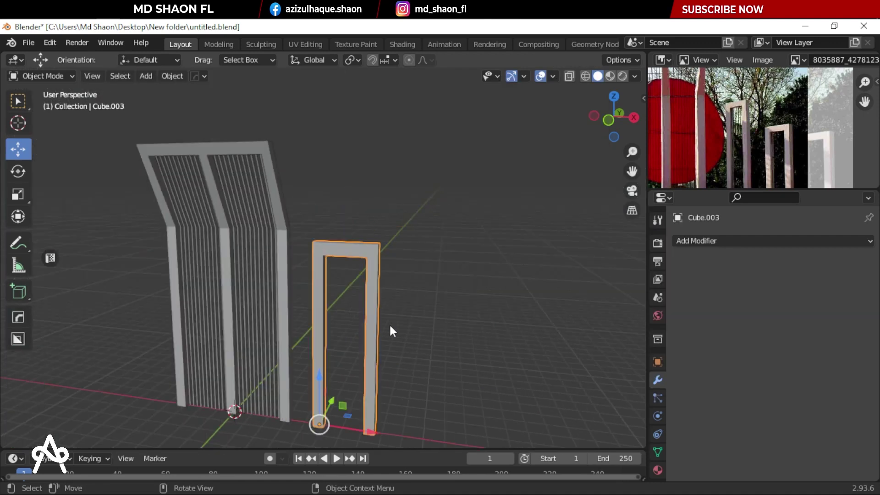
pyautogui.press('KP_7')
# Step: Orbit, zoom and pan around the arch, ending in front view
pyautogui.keyDown('shift'); pyautogui.moveTo(390, 331); pyautogui.dragTo(400, 296, button='middle'); pyautogui.keyUp('shift')
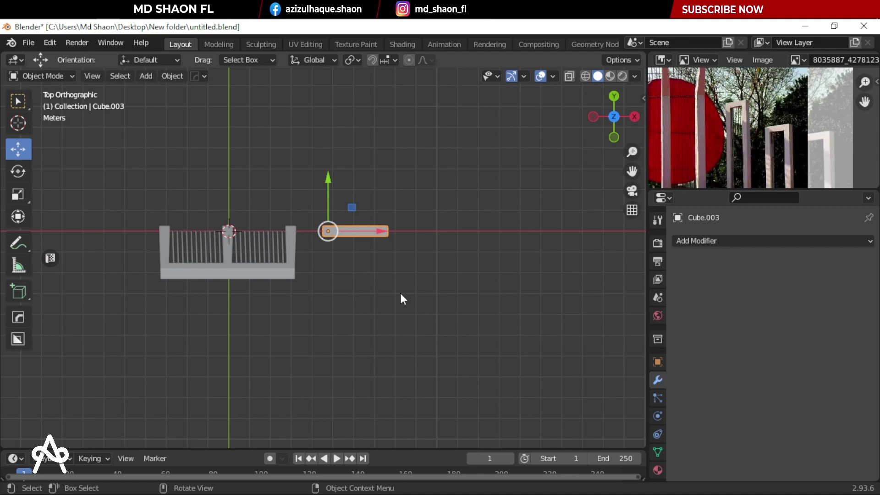
pyautogui.moveTo(402, 265); pyautogui.dragTo(447, 240, button='middle')
pyautogui.scroll(3, 440, 230)
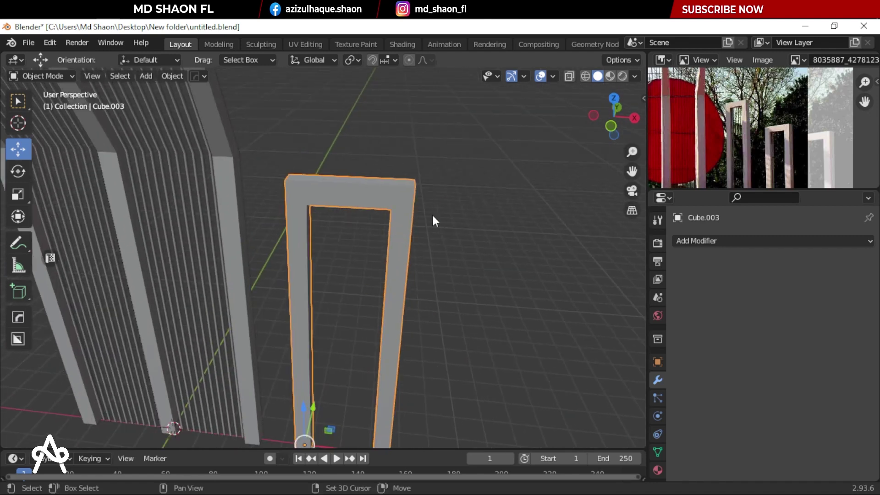
pyautogui.scroll(2, 771, 146)
pyautogui.scroll(-2, 770, 146)
pyautogui.scroll(-1, 766, 123)
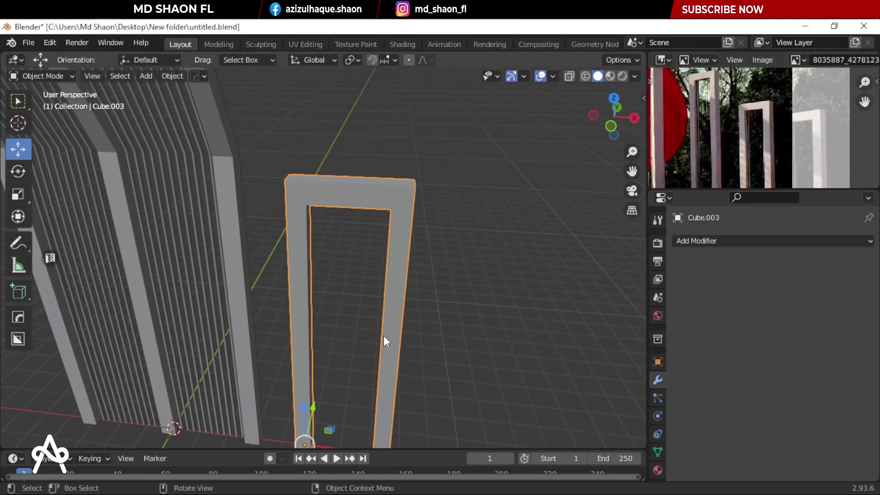
pyautogui.keyDown('shift'); pyautogui.moveTo(383, 336); pyautogui.dragTo(414, 236, button='middle'); pyautogui.keyUp('shift')
pyautogui.press('KP_1')
pyautogui.keyDown('shift'); pyautogui.scroll(-2, 415, 235); pyautogui.keyUp('shift')
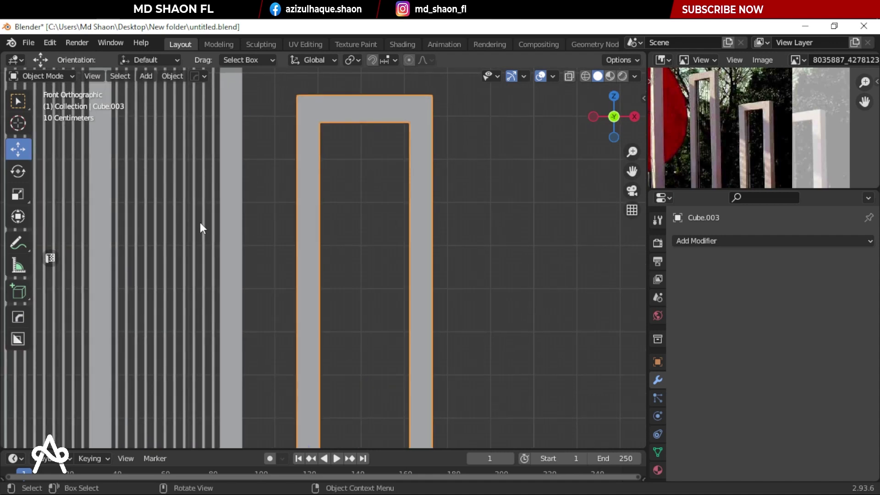
# Step: Select the vertical bar array and duplicate it in place
pyautogui.click(200, 222)
pyautogui.scroll(-4, 249, 258)
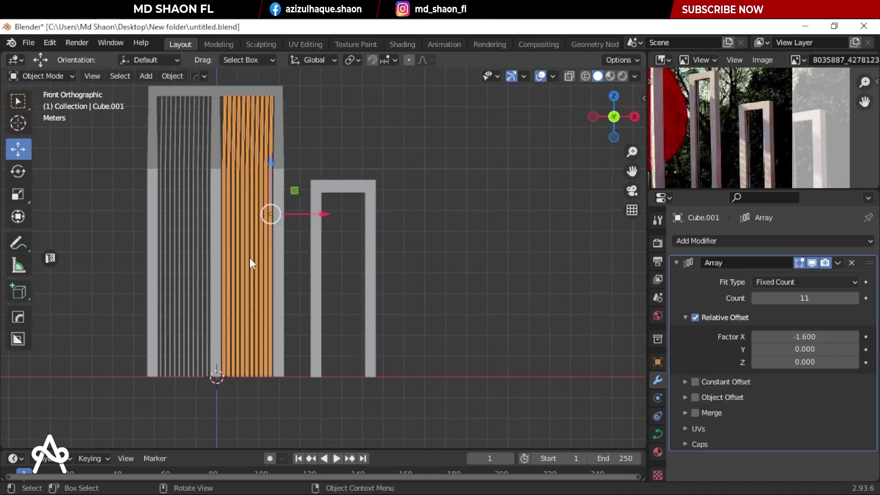
pyautogui.hotkey('shift', 'd')
pyautogui.rightClick(311, 237)
# Step: Move the duplicate bars right of the arch and delete the curve's upper points to shorten them
pyautogui.moveTo(309, 216); pyautogui.dragTo(477, 273)
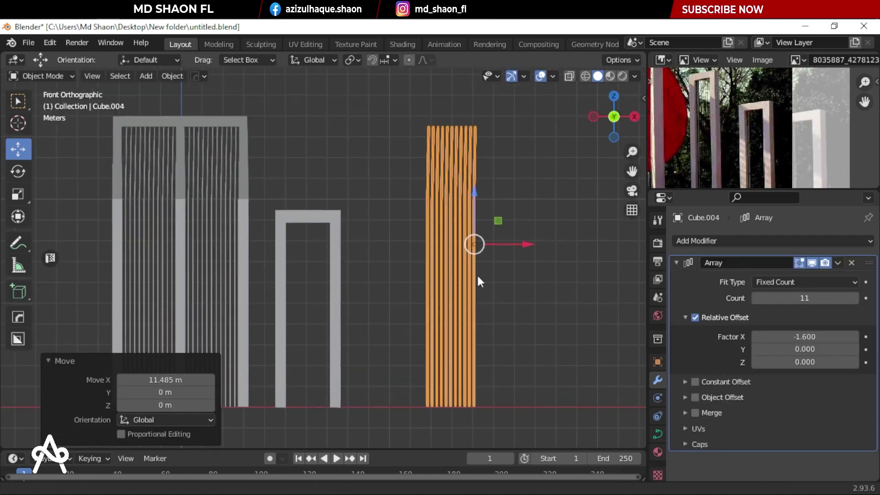
pyautogui.press('Tab')
pyautogui.keyDown('shift'); pyautogui.moveTo(479, 280); pyautogui.dragTo(428, 335, button='middle'); pyautogui.keyUp('shift')
pyautogui.moveTo(375, 122); pyautogui.dragTo(527, 212)
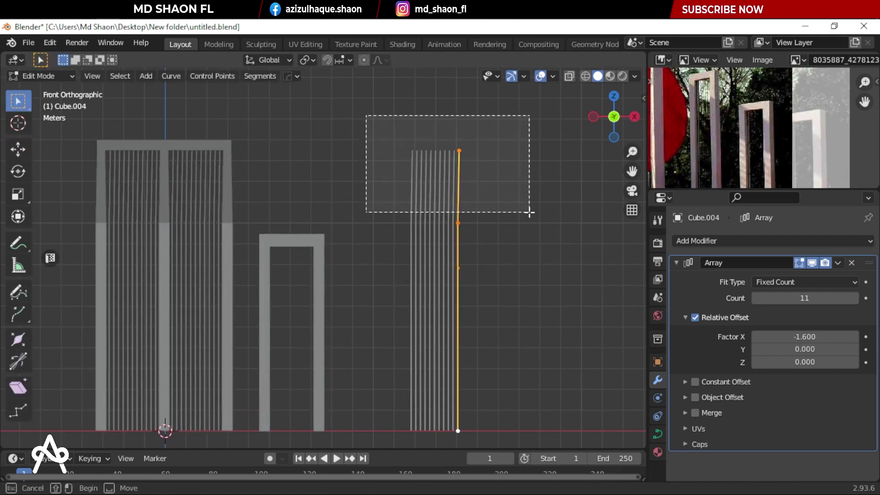
pyautogui.press('x')
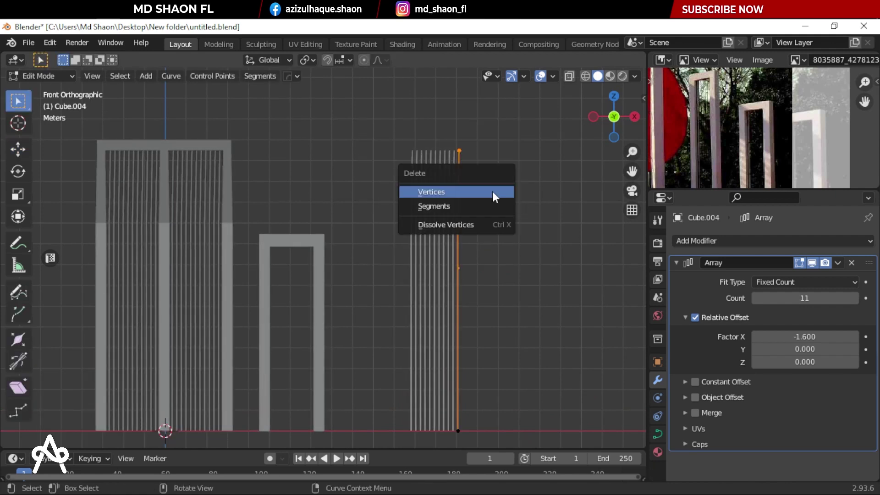
pyautogui.click(492, 191)
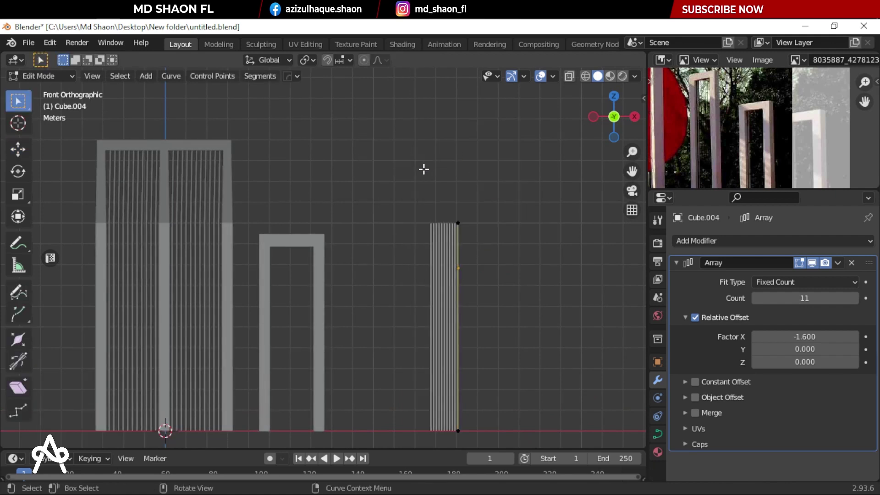
pyautogui.press('Tab')
# Step: Move the shortened bars into the arch and lower their top point below the beam
pyautogui.keyDown('shift'); pyautogui.moveTo(472, 301); pyautogui.dragTo(493, 252, button='middle'); pyautogui.keyUp('shift')
pyautogui.moveTo(518, 227); pyautogui.dragTo(362, 234)
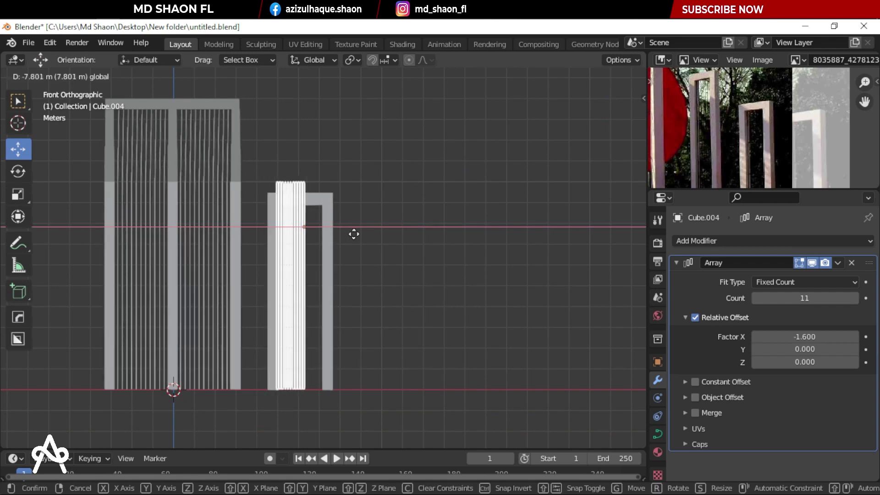
pyautogui.scroll(1, 348, 232)
pyautogui.press('Tab')
pyautogui.keyDown('shift'); pyautogui.moveTo(265, 153); pyautogui.dragTo(318, 169, button='middle'); pyautogui.keyUp('shift')
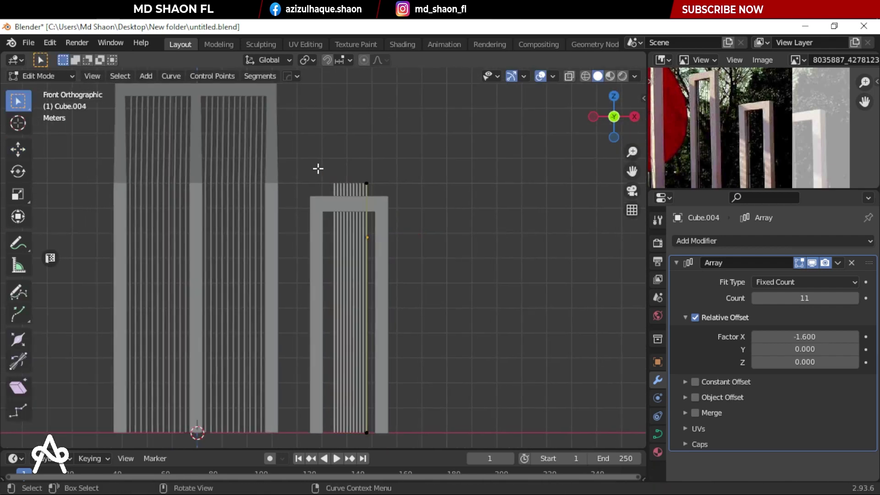
pyautogui.moveTo(314, 153); pyautogui.dragTo(425, 197)
pyautogui.press('g')
pyautogui.press('z')
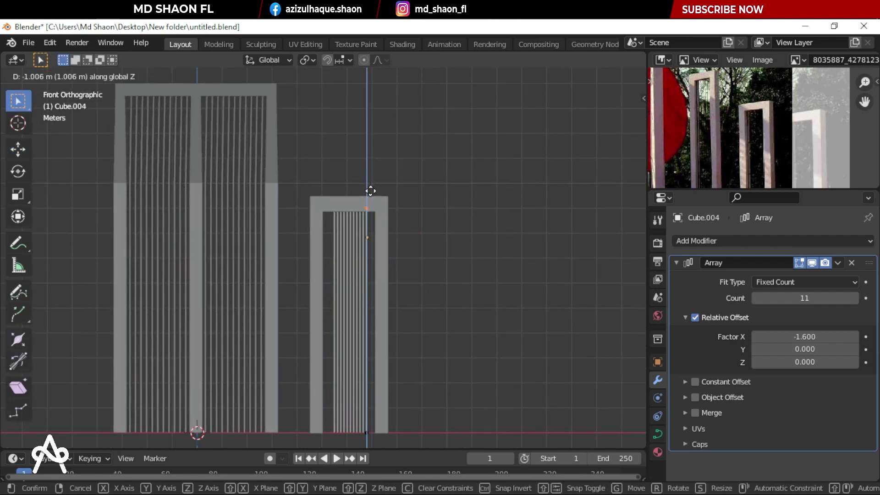
pyautogui.click(377, 192)
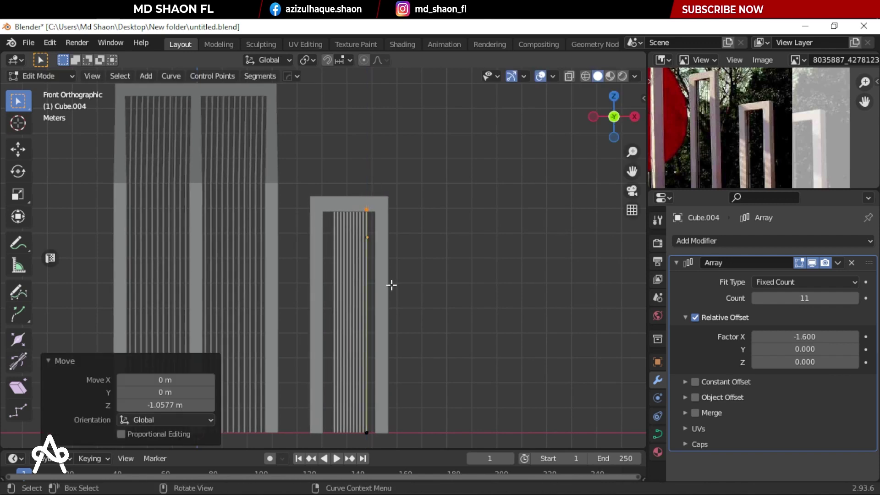
pyautogui.scroll(2, 389, 284)
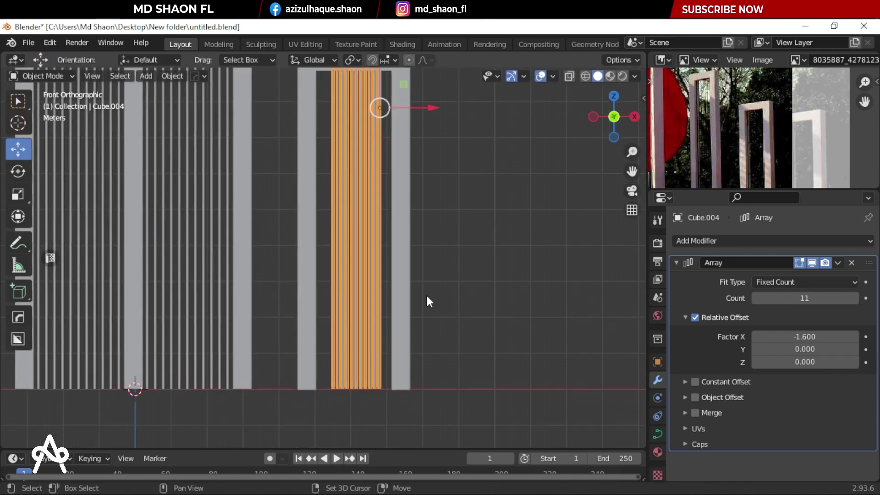
pyautogui.keyDown('shift'); pyautogui.moveTo(425, 294); pyautogui.dragTo(440, 154, button='middle'); pyautogui.keyUp('shift')
# Step: Nudge the bar array along X and widen the spacing factor to -2.7
pyautogui.press('g')
pyautogui.press('x')
pyautogui.click(477, 182)
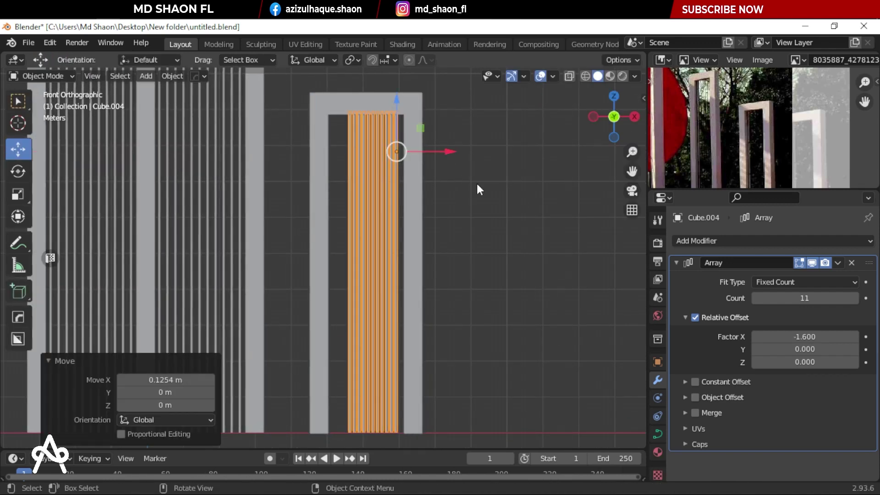
pyautogui.scroll(2, 398, 211)
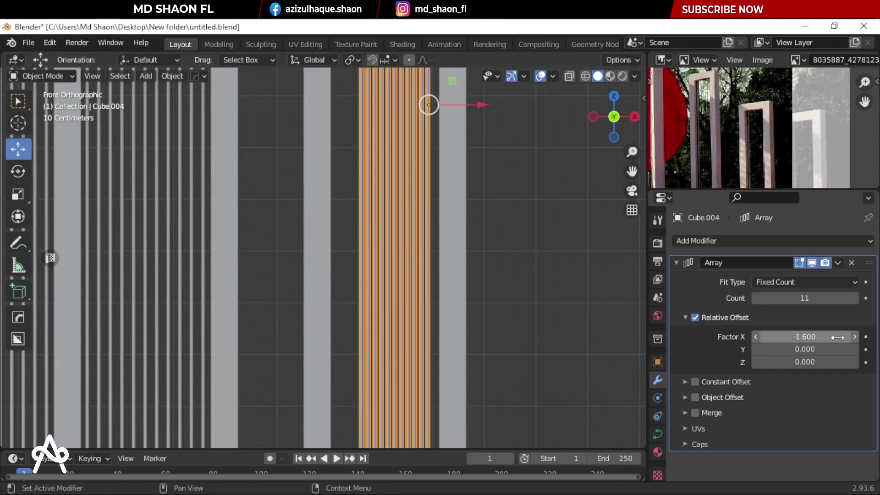
pyautogui.click(853, 338)
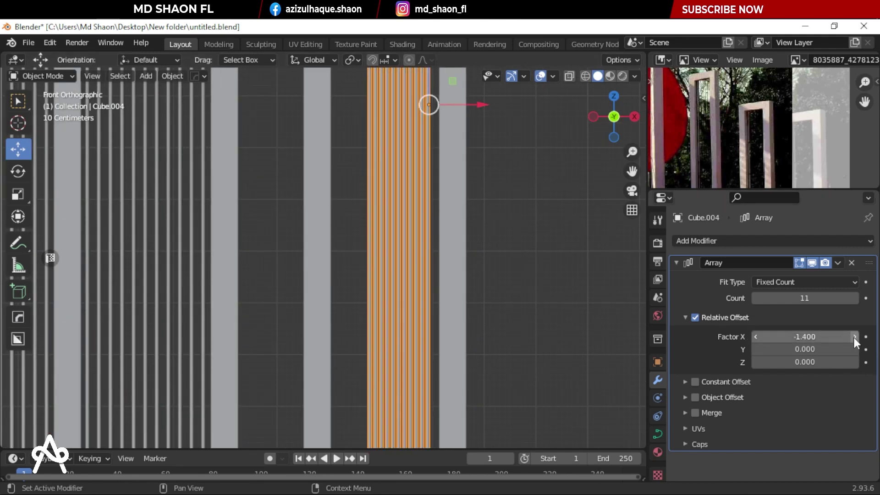
pyautogui.click(755, 337)
pyautogui.click(755, 337)
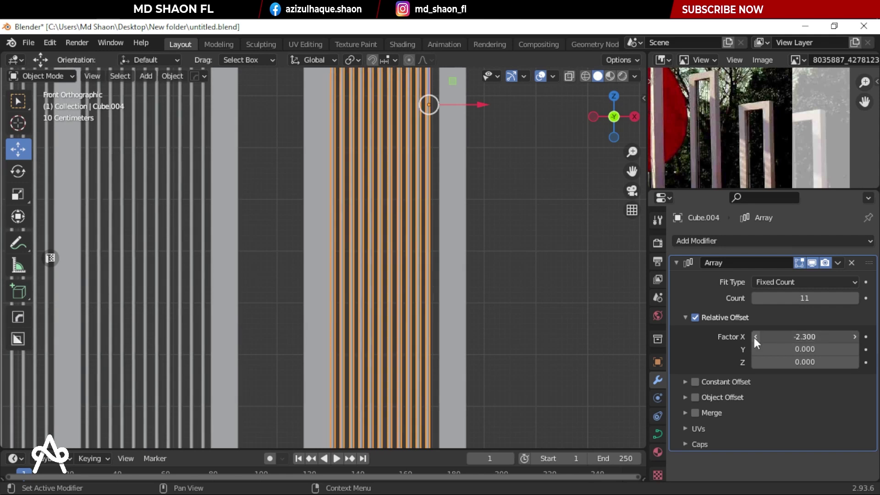
pyautogui.click(755, 337)
# Step: Set the array to nine bars and centre them between the frame's posts
pyautogui.press('g')
pyautogui.press('x')
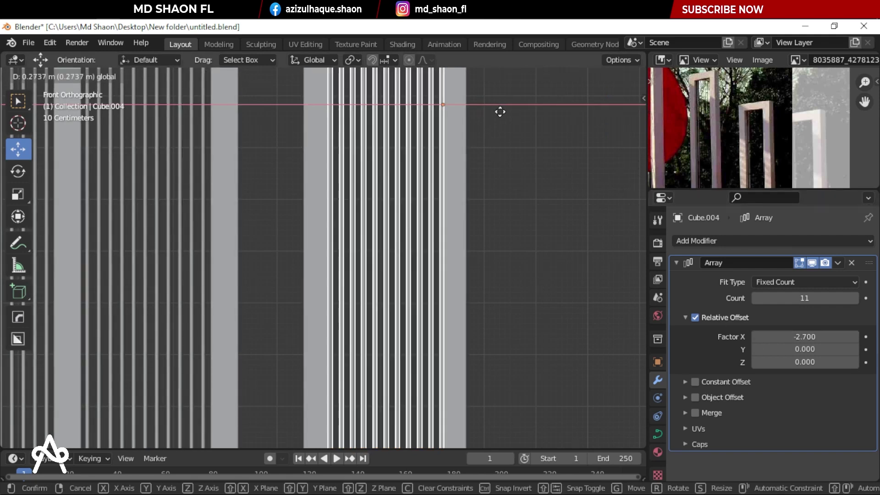
pyautogui.click(490, 114)
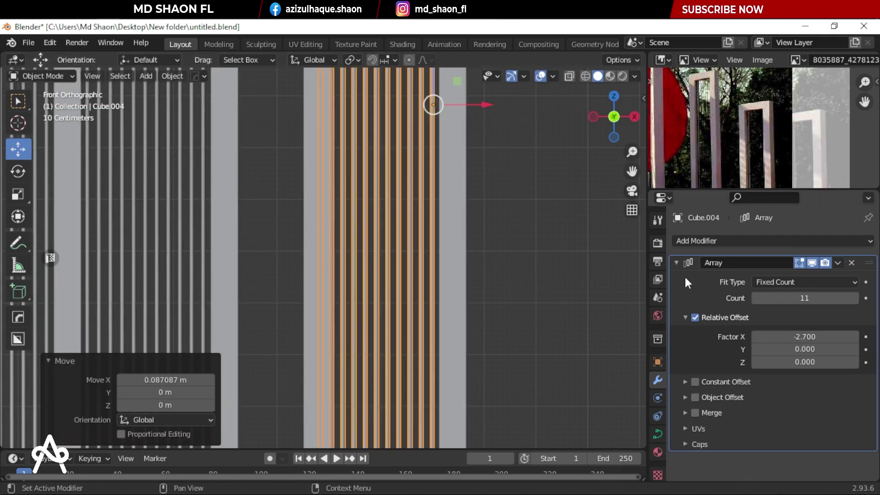
pyautogui.click(756, 297)
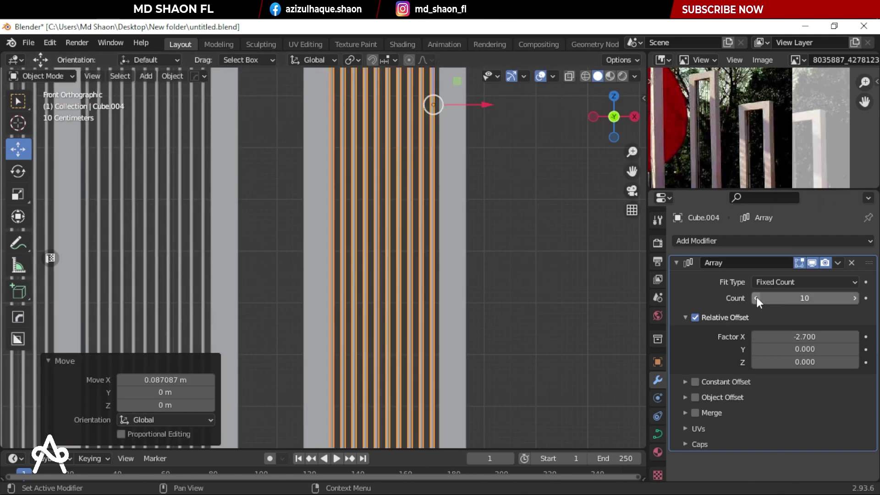
pyautogui.click(854, 298)
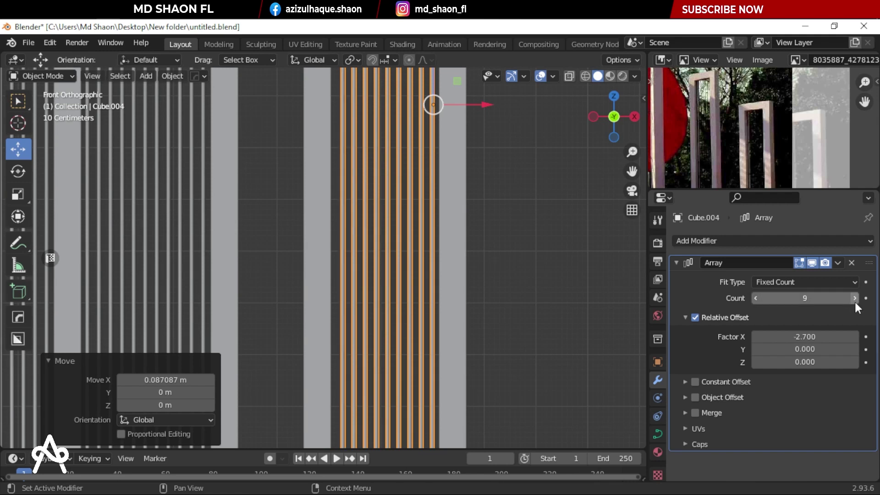
pyautogui.click(494, 148)
pyautogui.click(423, 149)
pyautogui.moveTo(484, 105); pyautogui.dragTo(480, 105)
pyautogui.scroll(-5, 513, 186)
pyautogui.moveTo(334, 251)
pyautogui.mouseDown(button='middle')
pyautogui.moveTo(300, 216)
pyautogui.moveTo(347, 255)
pyautogui.mouseUp(button='middle')
pyautogui.click(385, 215)
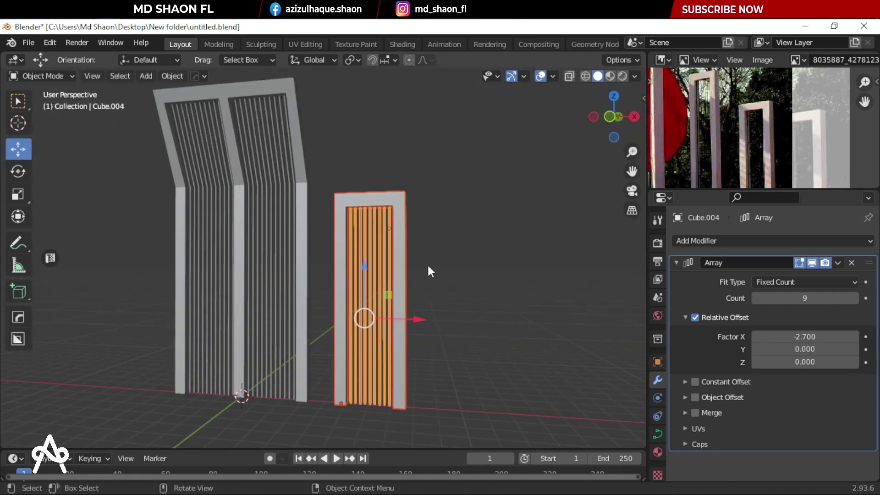
# Step: Slide the bar array about 1.2 m along Y and set its origin to geometry
pyautogui.press('KP_7')
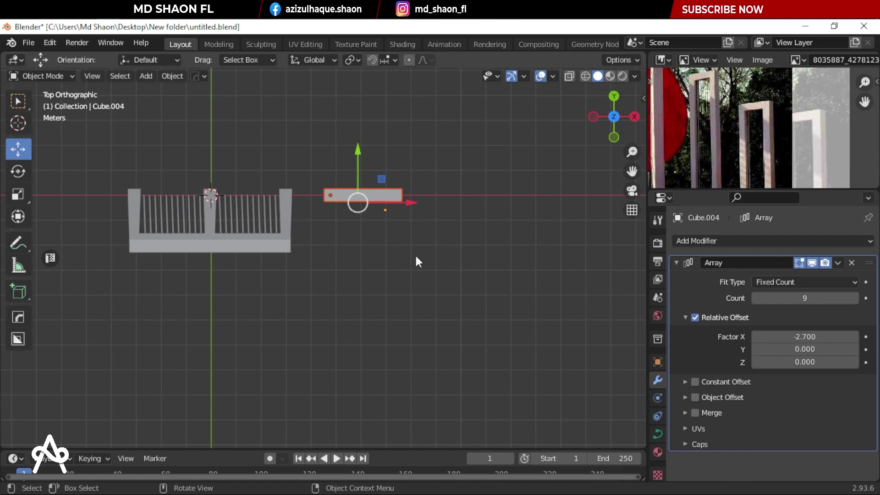
pyautogui.moveTo(365, 159); pyautogui.dragTo(371, 226)
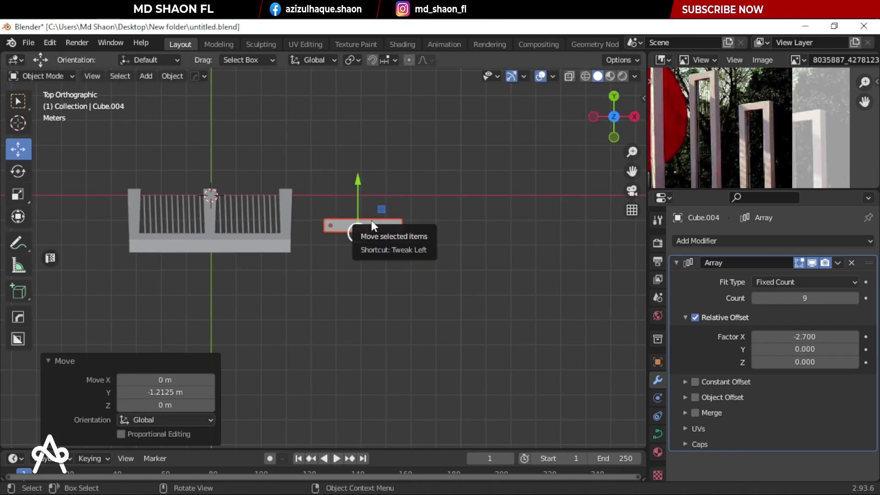
pyautogui.rightClick(371, 221)
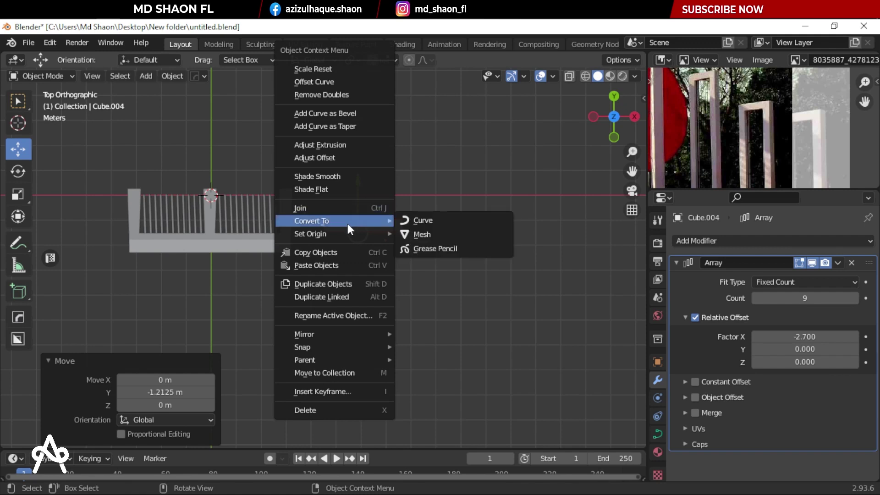
pyautogui.moveTo(310, 234)
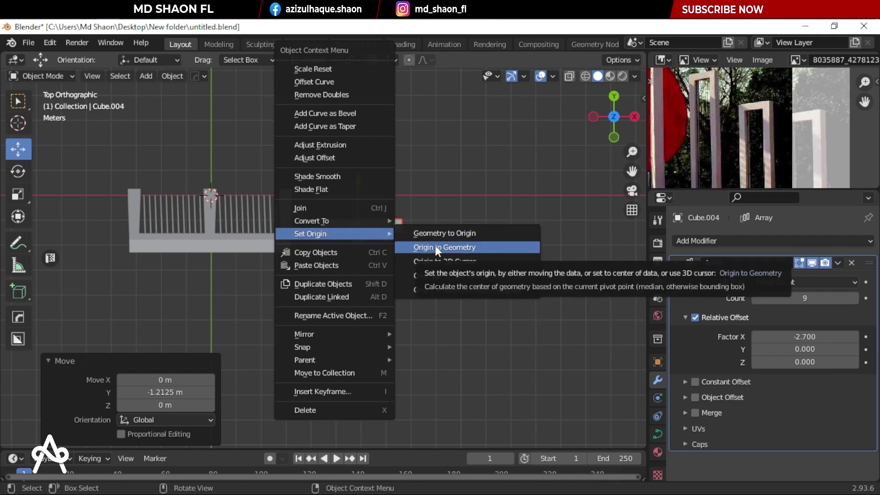
pyautogui.click(435, 246)
pyautogui.click(346, 237)
pyautogui.click(388, 236)
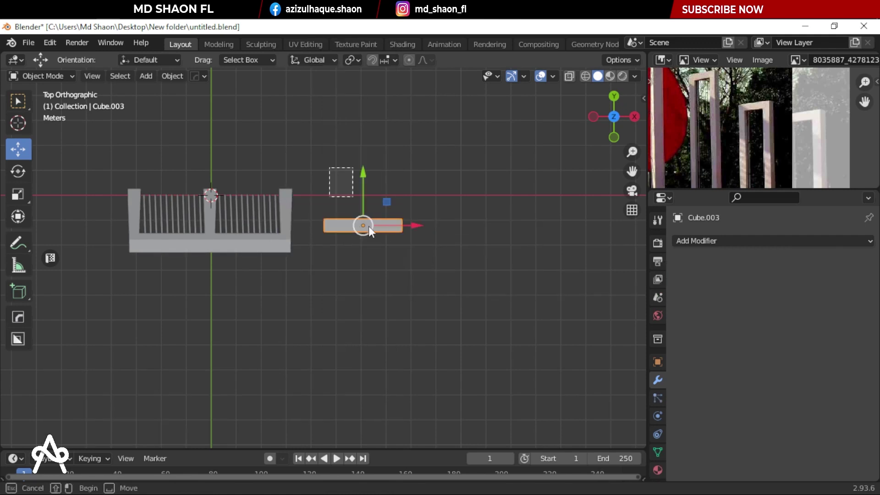
# Step: Rotate the side pillar and add a slightly rotated copy further right
pyautogui.moveTo(368, 227); pyautogui.dragTo(380, 227)
pyautogui.press('r')
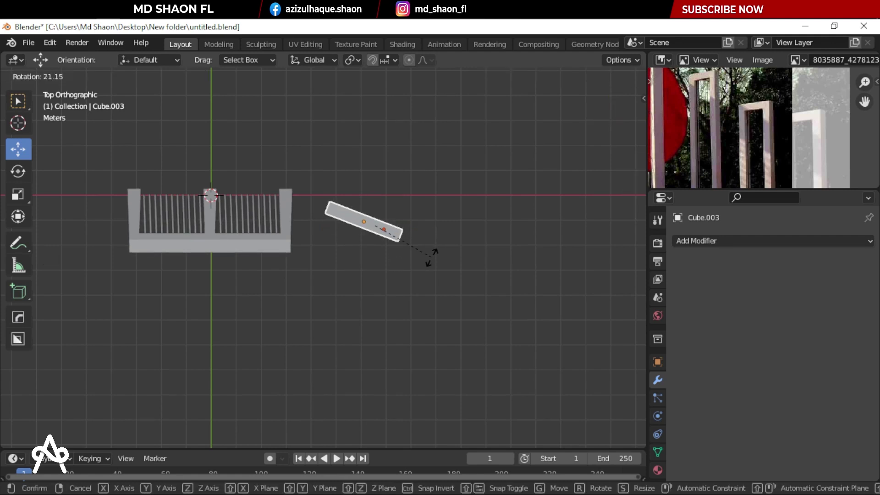
pyautogui.click(431, 258)
pyautogui.hotkey('shift', 'd')
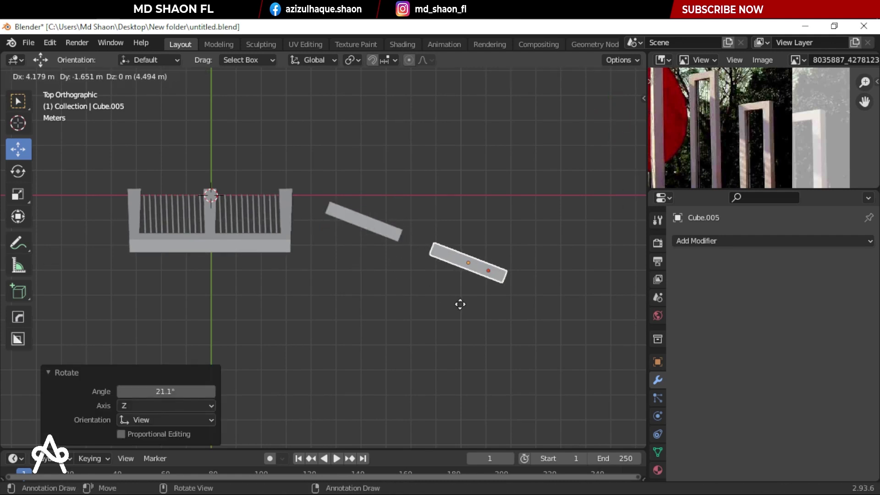
pyautogui.click(459, 302)
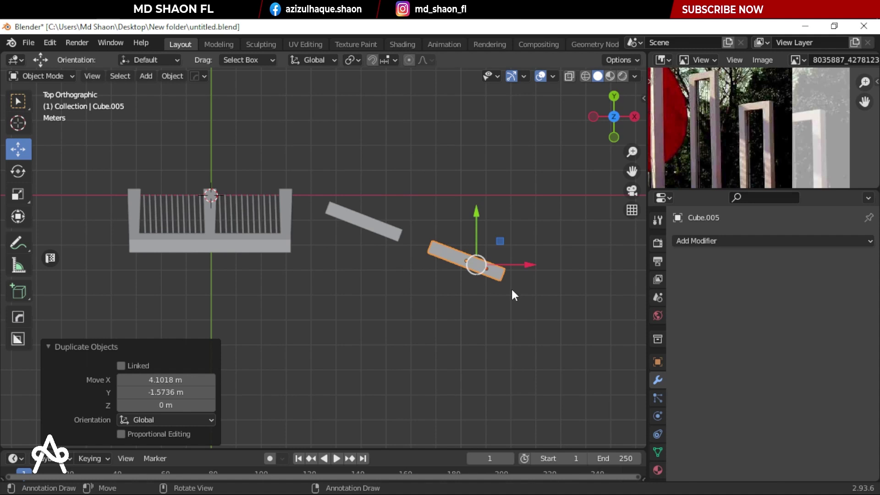
pyautogui.press('g')
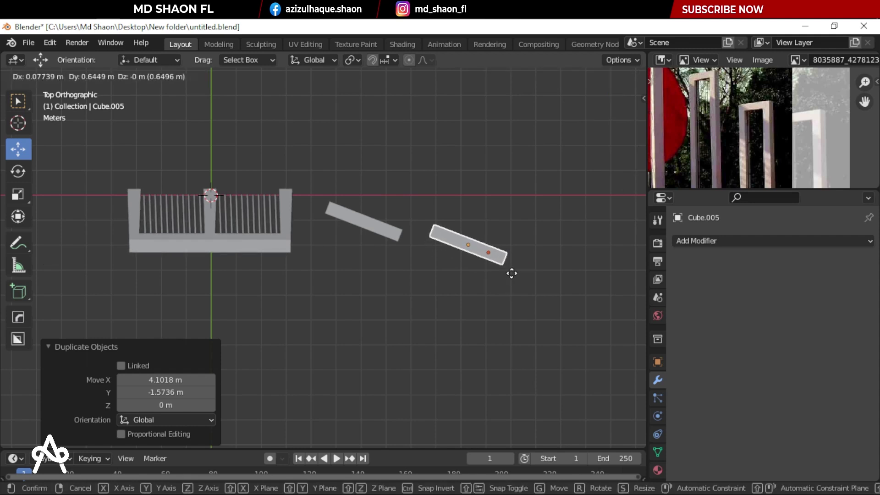
pyautogui.click(513, 274)
pyautogui.press('r')
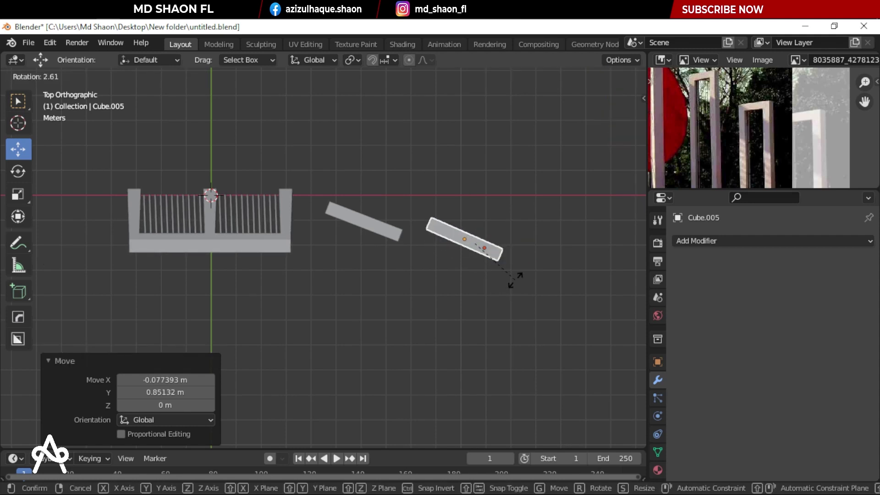
pyautogui.click(515, 280)
# Step: Add a third rotated pillar further right and view the row from the front
pyautogui.keyDown('shift'); pyautogui.moveTo(510, 279); pyautogui.dragTo(410, 271, button='middle'); pyautogui.keyUp('shift')
pyautogui.hotkey('shift', 'd')
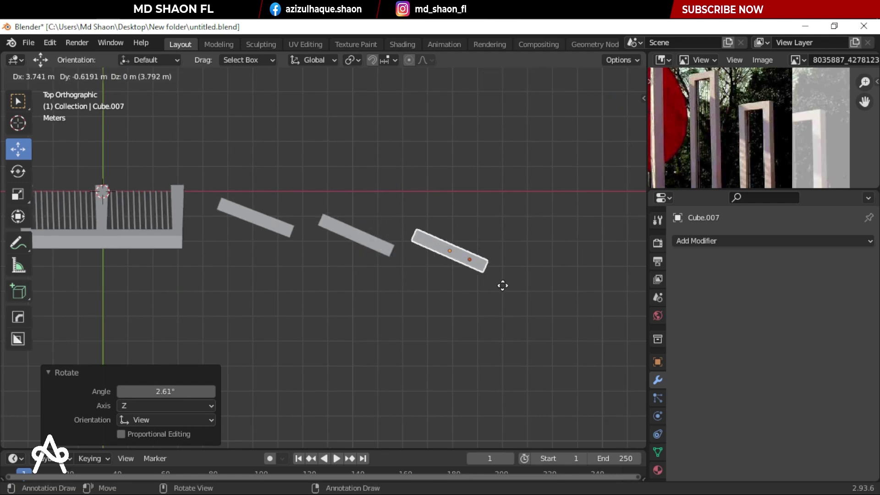
pyautogui.click(503, 286)
pyautogui.press('r')
pyautogui.click(492, 298)
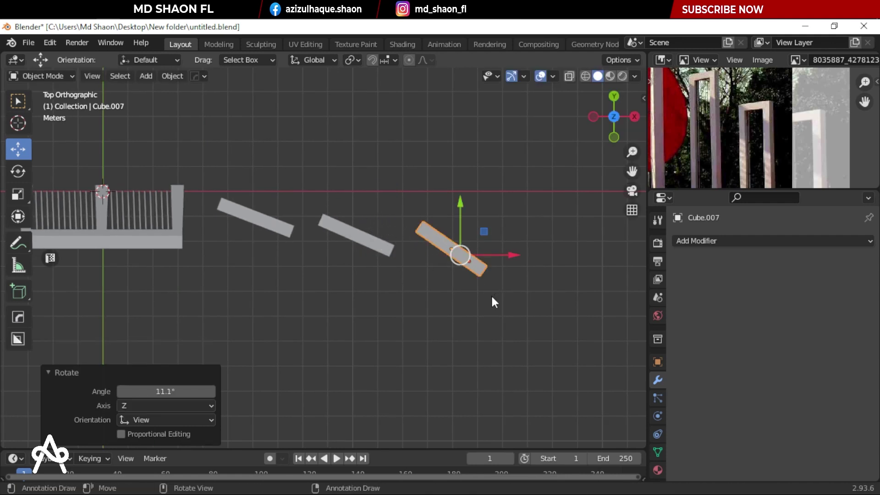
pyautogui.press('KP_1')
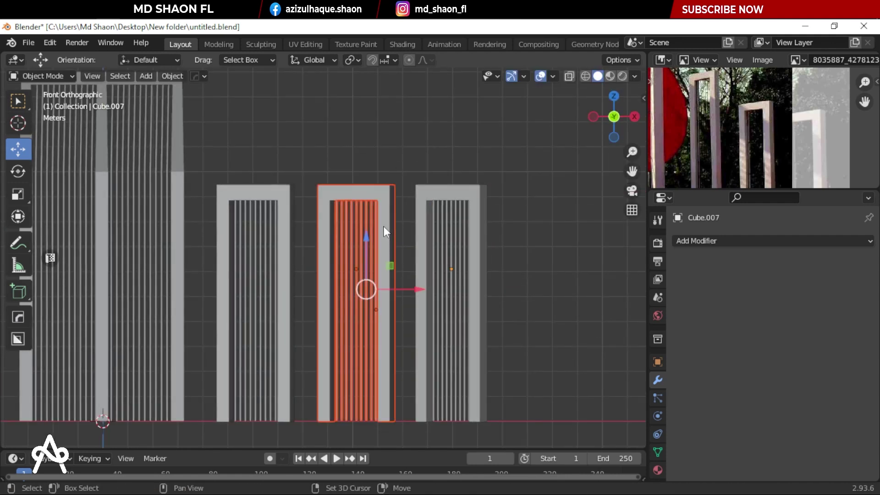
# Step: Scale the copied side pillar and the right-hand pillar frame progressively smaller
pyautogui.keyDown('shift'); pyautogui.moveTo(383, 227); pyautogui.dragTo(387, 216, button='middle'); pyautogui.keyUp('shift')
pyautogui.press('s')
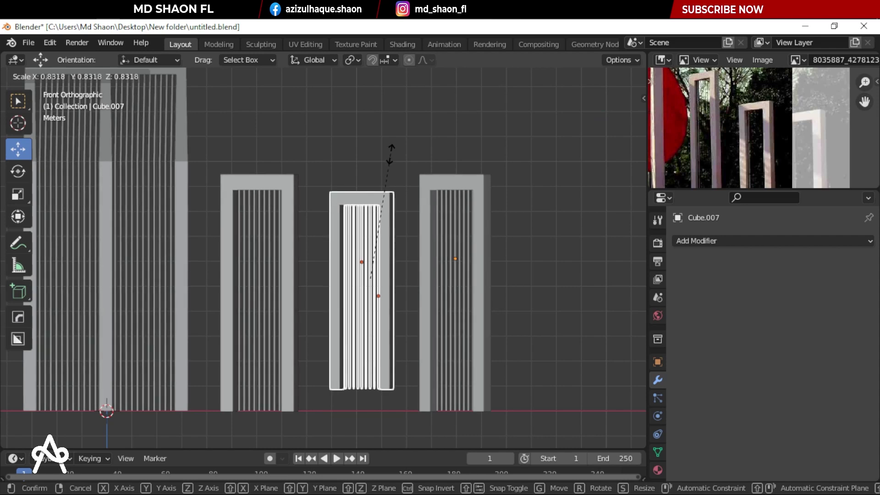
pyautogui.click(390, 151)
pyautogui.moveTo(440, 222)
pyautogui.keyDown('shift'); pyautogui.mouseDown(button='middle')
pyautogui.moveTo(422, 150)
pyautogui.moveTo(436, 139)
pyautogui.mouseUp(button='middle'); pyautogui.keyUp('shift')
pyautogui.click(453, 173)
pyautogui.press('s')
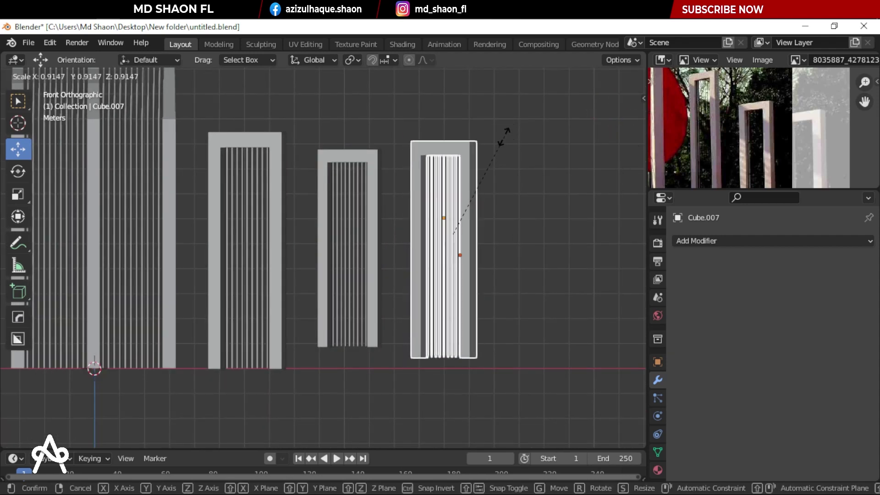
pyautogui.click(489, 152)
# Step: Lower the middle and right-hand pillars along Z so both rest on the ground line
pyautogui.click(328, 283)
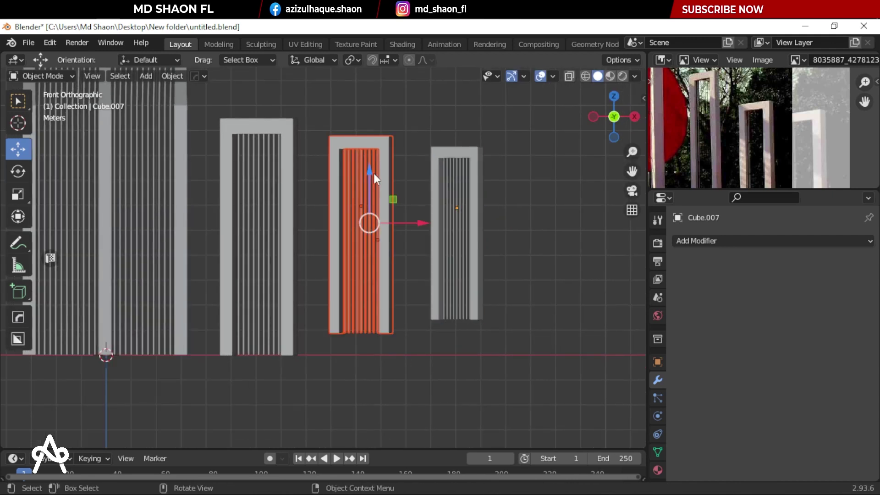
pyautogui.moveTo(371, 172); pyautogui.dragTo(372, 197)
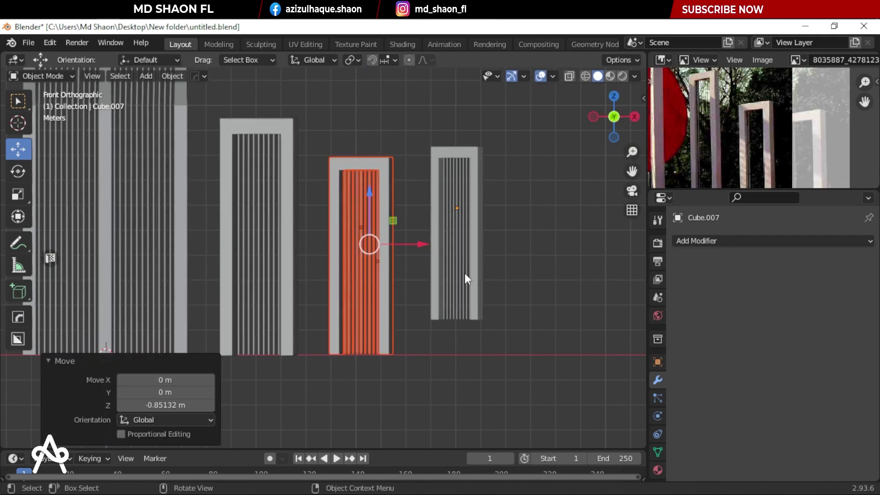
pyautogui.moveTo(521, 328); pyautogui.dragTo(406, 259)
pyautogui.moveTo(459, 168); pyautogui.dragTo(458, 210)
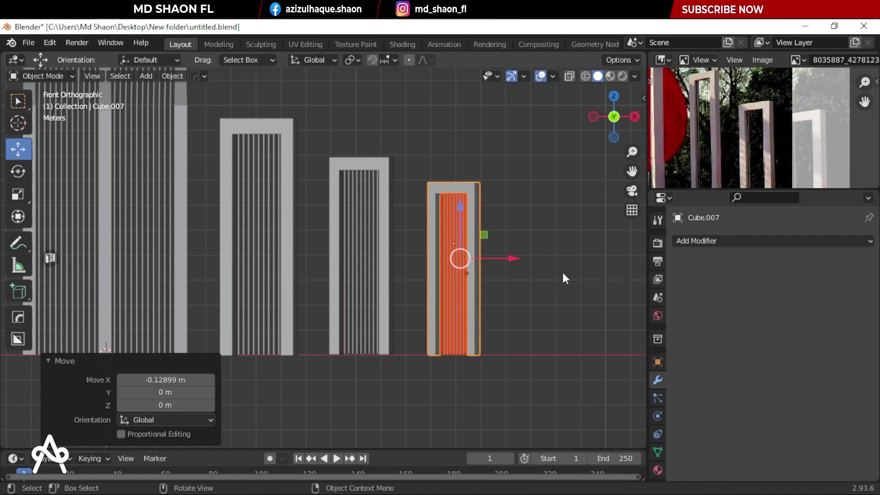
pyautogui.moveTo(561, 267)
pyautogui.mouseDown(button='middle')
pyautogui.moveTo(368, 290)
pyautogui.moveTo(461, 319)
pyautogui.moveTo(321, 362)
pyautogui.mouseUp(button='middle')
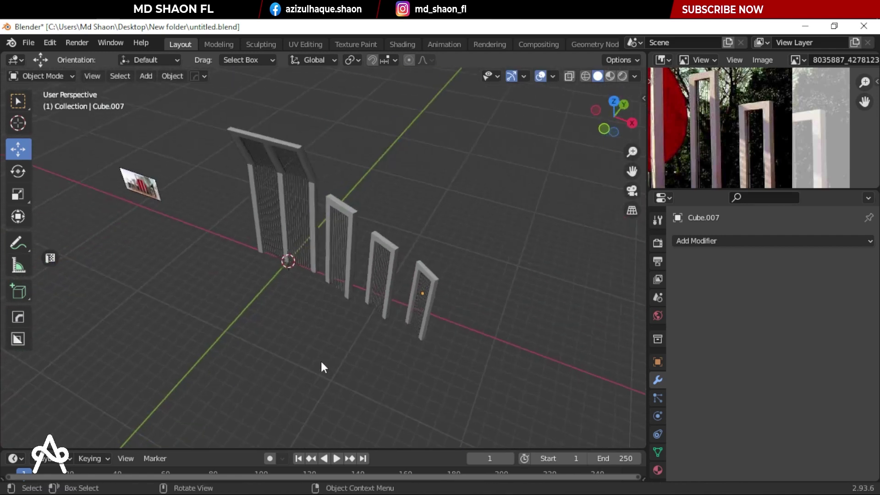
# Step: In top view, rotate the first and second side bars to new angles
pyautogui.scroll(-3, 762, 123)
pyautogui.scroll(-2, 763, 133)
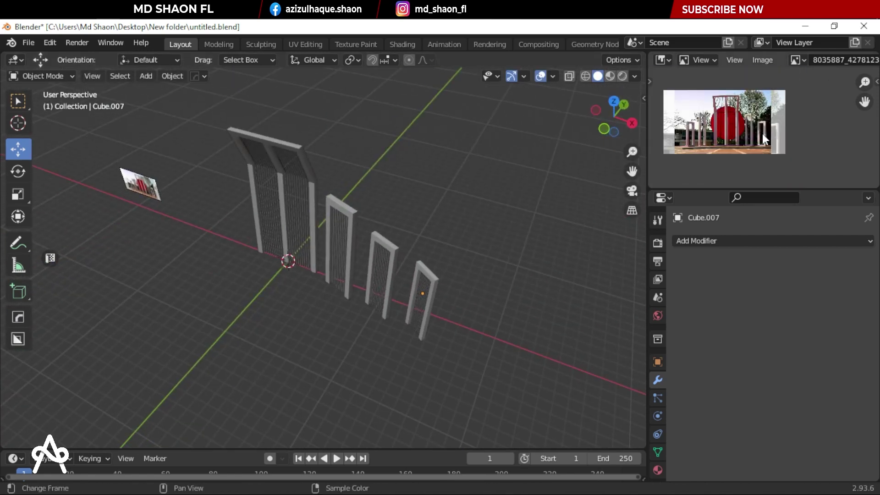
pyautogui.scroll(2, 477, 197)
pyautogui.press('KP_7')
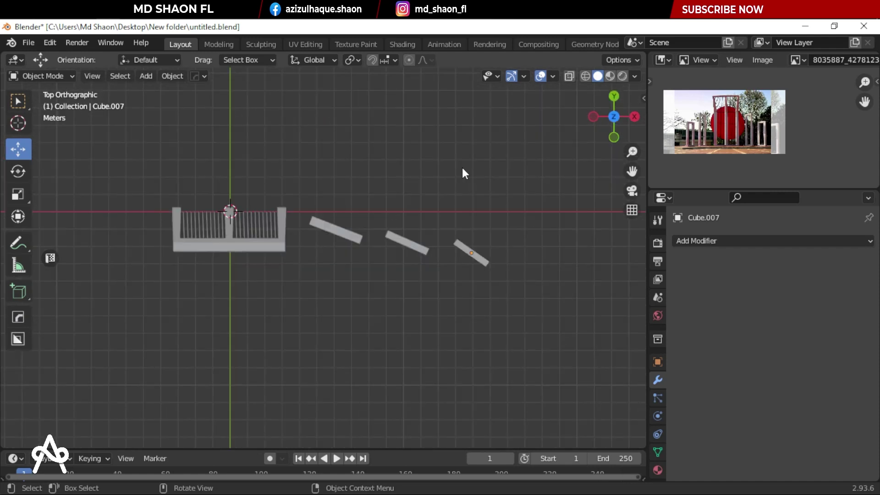
pyautogui.moveTo(376, 179); pyautogui.dragTo(320, 235)
pyautogui.press('r')
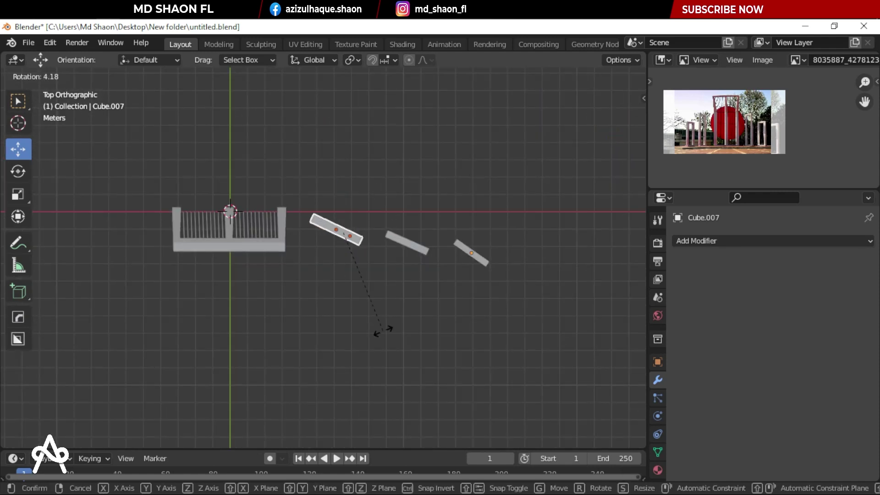
pyautogui.click(374, 344)
pyautogui.moveTo(431, 188); pyautogui.dragTo(394, 299)
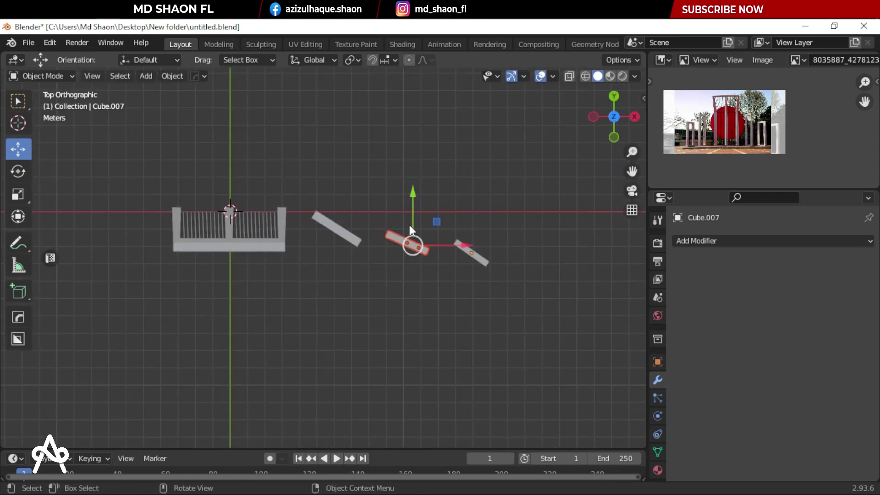
pyautogui.press('r')
pyautogui.click(455, 296)
# Step: Shift the first two bars together along the Y axis to even their spacing
pyautogui.moveTo(422, 172); pyautogui.dragTo(328, 270)
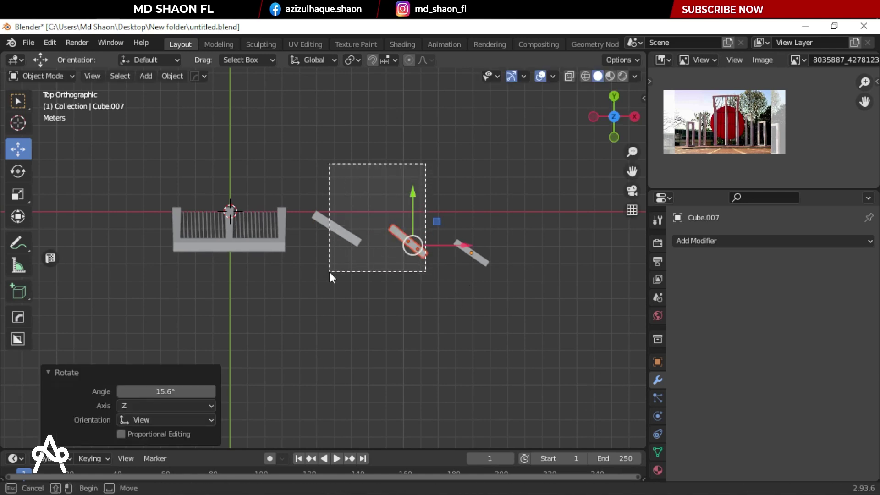
pyautogui.press('g')
pyautogui.press('y')
pyautogui.click(377, 208)
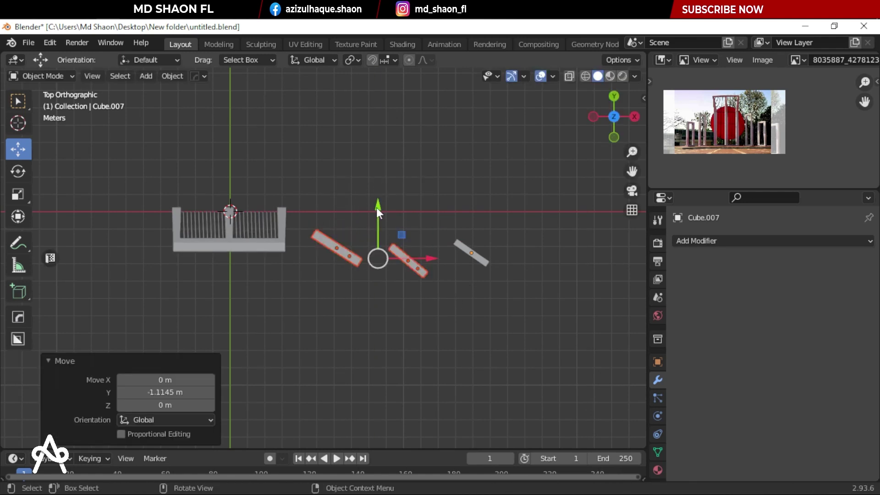
pyautogui.press('g')
pyautogui.press('y')
pyautogui.click(382, 190)
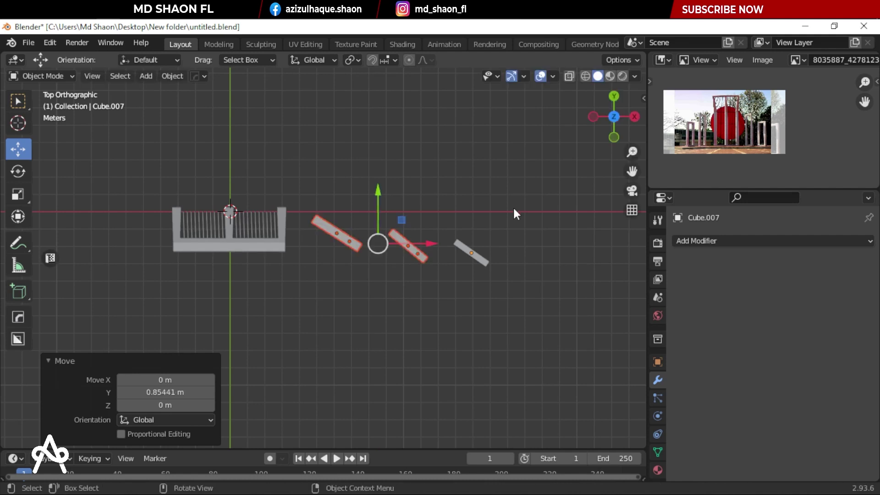
# Step: Rotate the third bar to match the arc
pyautogui.click(471, 254)
pyautogui.press('r')
pyautogui.click(493, 218)
# Step: Shift the third bar along the Y axis to finish its placement
pyautogui.press('g')
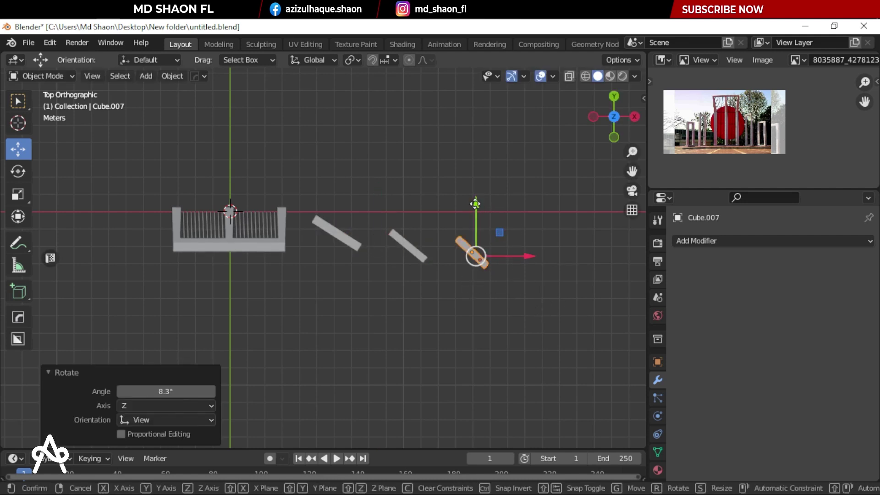
pyautogui.press('y')
pyautogui.click(474, 209)
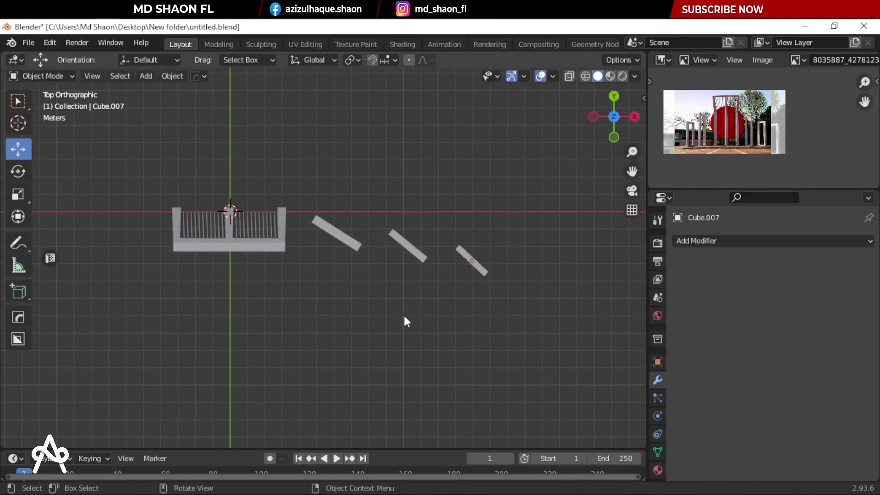
pyautogui.moveTo(404, 319)
pyautogui.mouseDown(button='middle')
pyautogui.moveTo(436, 181)
pyautogui.moveTo(367, 304)
pyautogui.moveTo(234, 310)
pyautogui.moveTo(277, 330)
pyautogui.moveTo(373, 340)
pyautogui.moveTo(311, 300)
pyautogui.moveTo(296, 244)
pyautogui.mouseUp(button='middle')
# Step: Set the tall central pillar's origin to its geometry and check it in front view
pyautogui.click(300, 244)
pyautogui.rightClick(300, 241)
pyautogui.moveTo(261, 243)
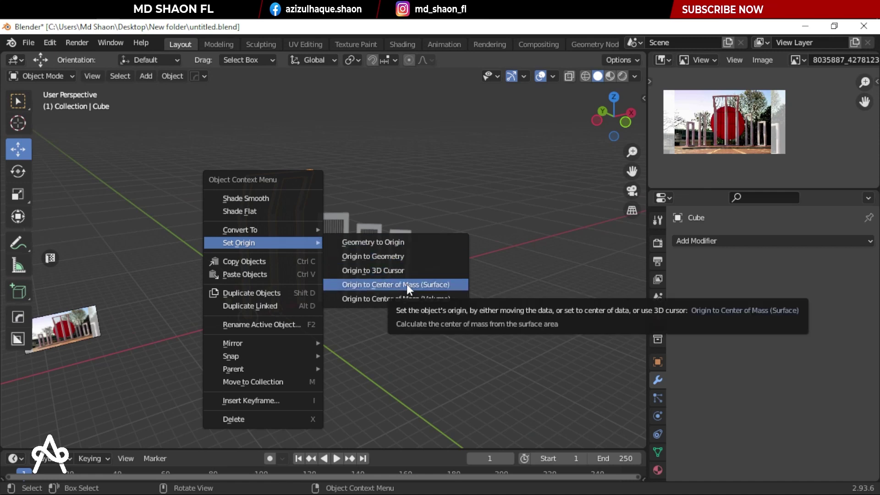
pyautogui.click(379, 256)
pyautogui.scroll(3, 275, 284)
pyautogui.scroll(3, 216, 262)
pyautogui.scroll(3, 211, 249)
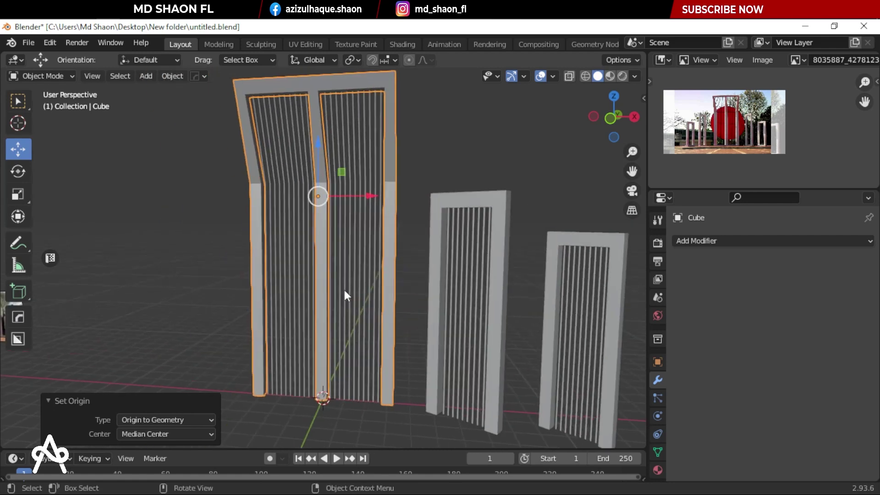
pyautogui.press('KP_1')
pyautogui.scroll(-3, 344, 285)
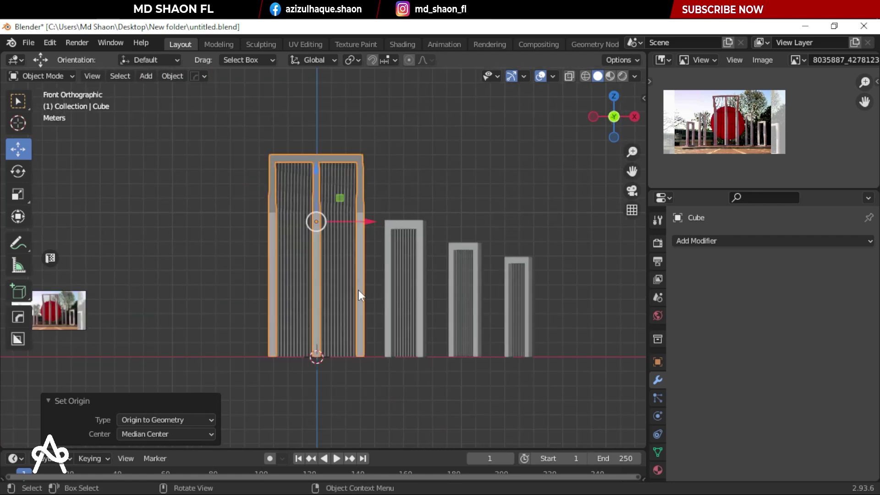
pyautogui.scroll(1, 358, 290)
pyautogui.click(370, 240)
pyautogui.scroll(-2, 331, 260)
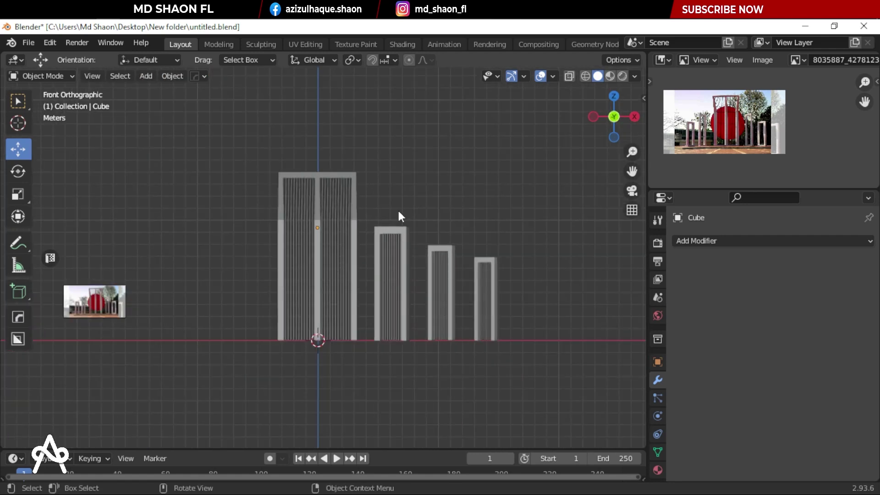
# Step: Give pillar Cube.003 a Mirror modifier using the central Cube as mirror object
pyautogui.click(392, 228)
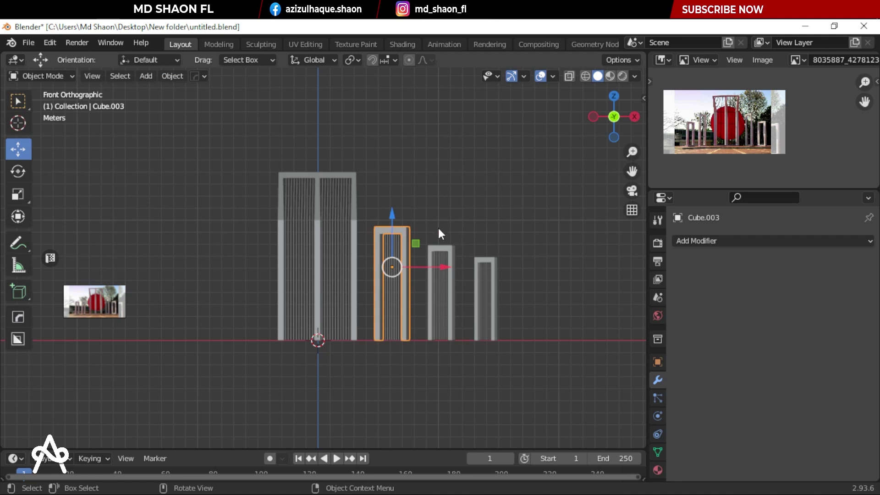
pyautogui.click(689, 240)
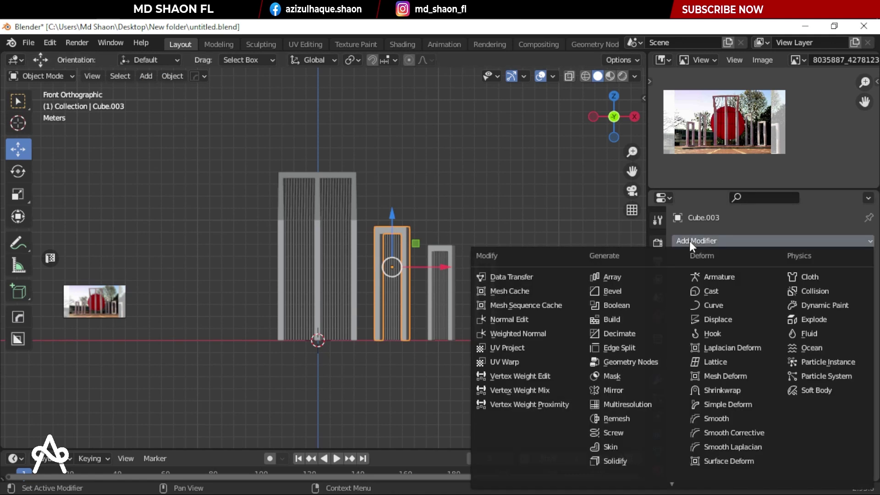
pyautogui.click(620, 388)
pyautogui.scroll(2, 511, 304)
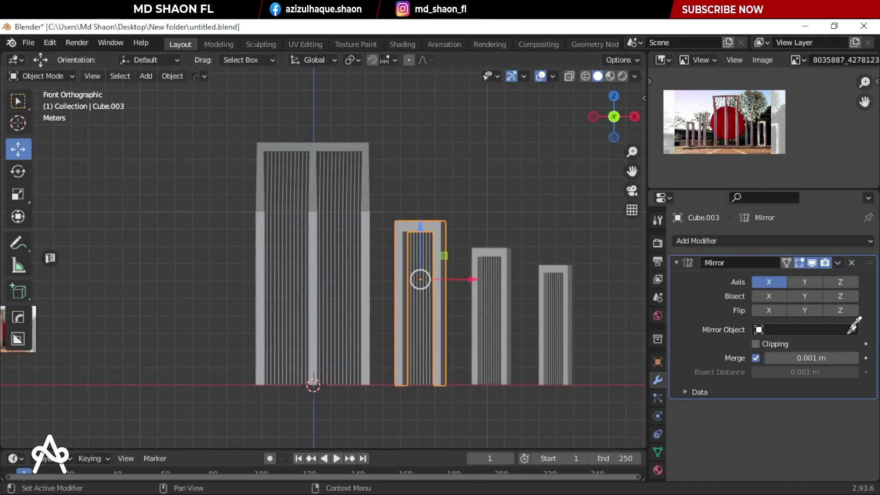
pyautogui.click(851, 330)
pyautogui.click(313, 225)
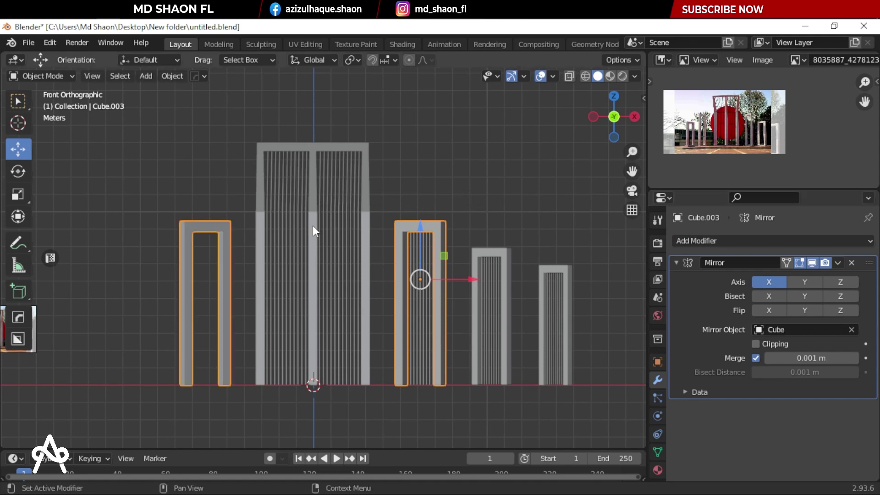
# Step: Add a Mirror modifier to the pillar's inner bars, mirrored around the central Cube
pyautogui.click(414, 246)
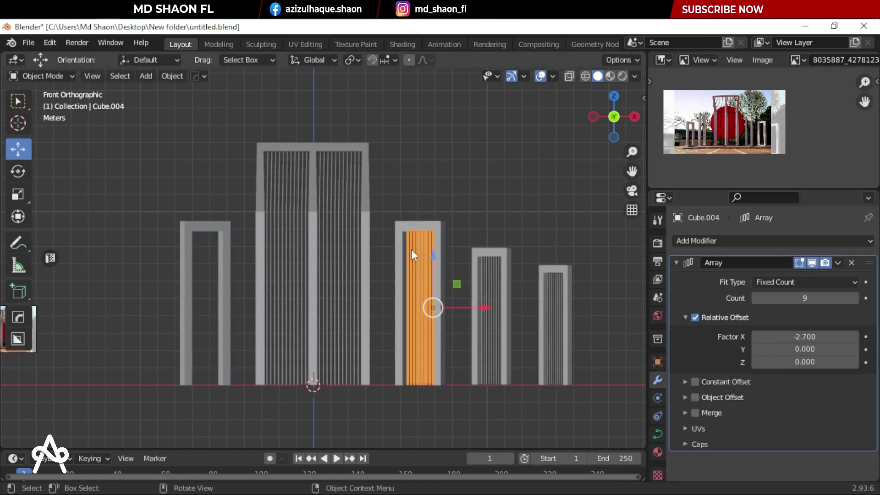
pyautogui.click(752, 242)
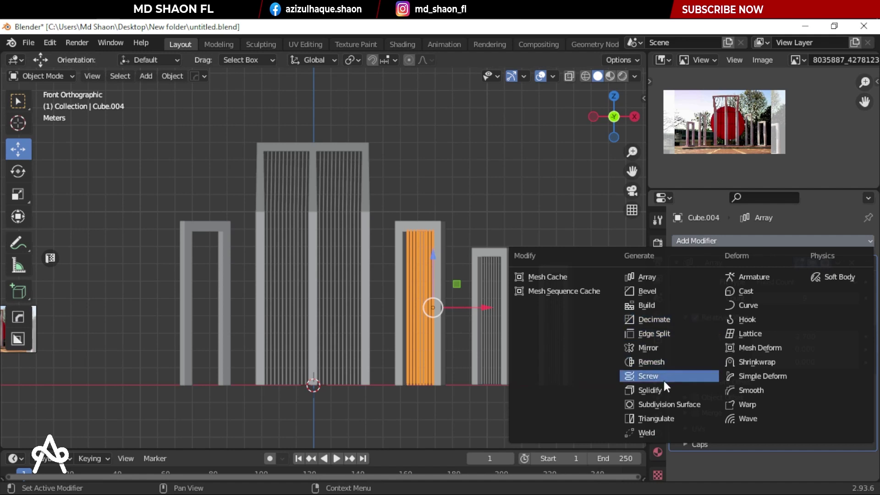
pyautogui.click(657, 348)
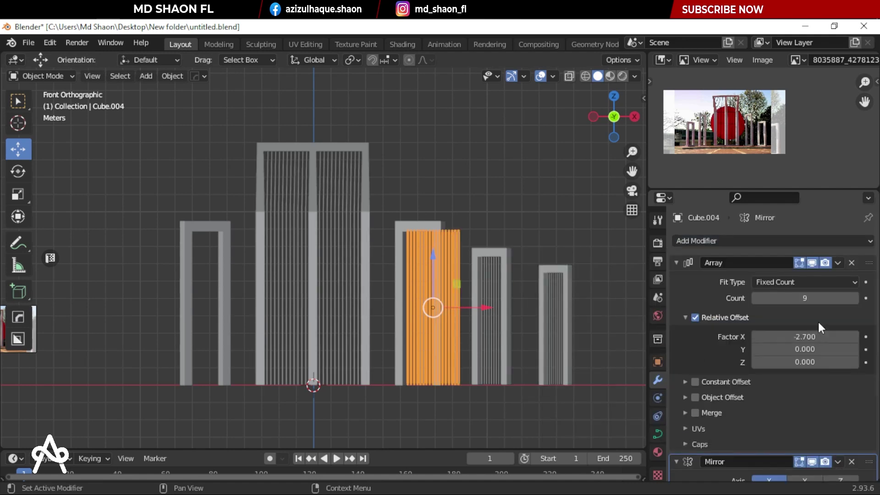
pyautogui.scroll(-4, 820, 408)
pyautogui.click(852, 452)
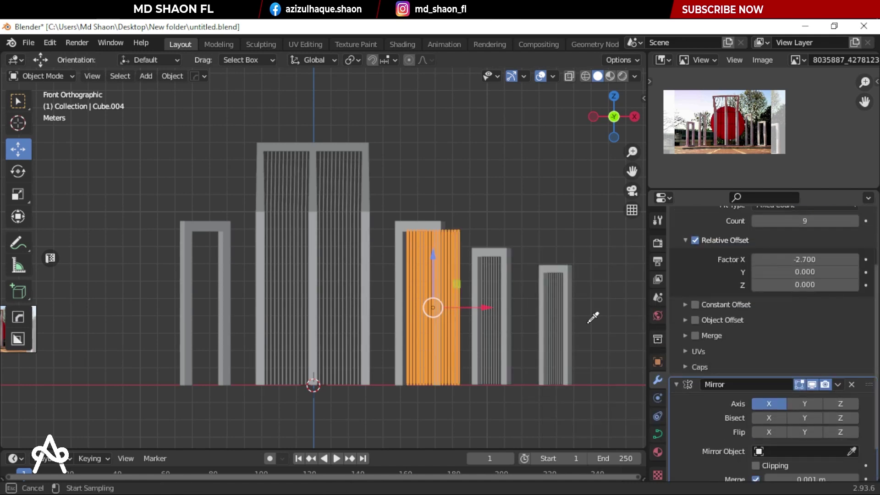
pyautogui.click(316, 231)
pyautogui.click(469, 134)
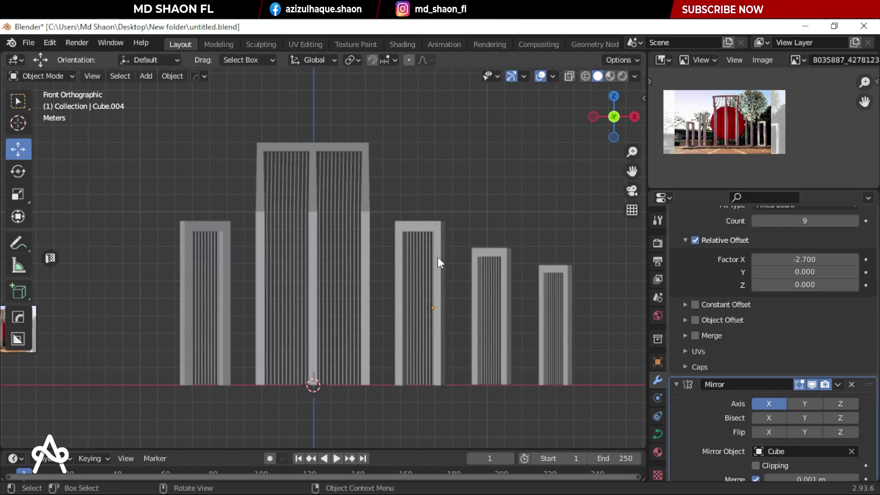
# Step: Box-select the two right-hand pillar frames together
pyautogui.keyDown('shift'); pyautogui.moveTo(444, 249); pyautogui.dragTo(435, 200, button='middle'); pyautogui.keyUp('shift')
pyautogui.scroll(2, 436, 199)
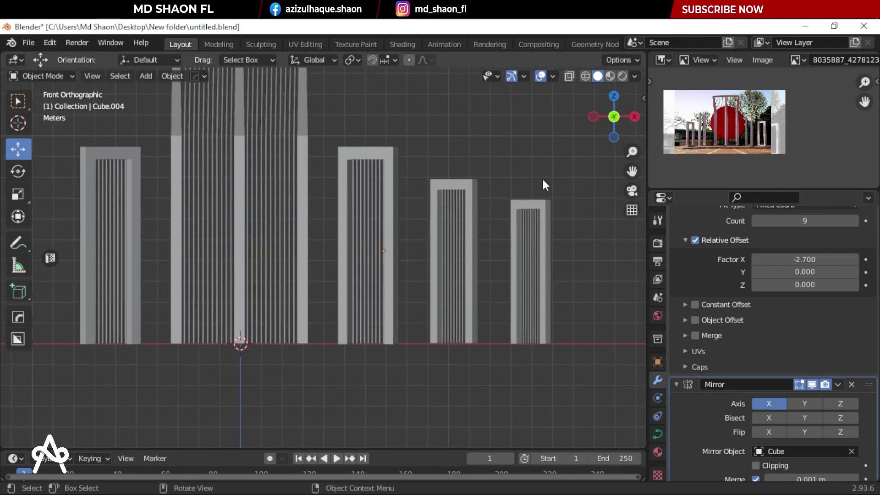
pyautogui.moveTo(556, 167); pyautogui.dragTo(418, 365)
pyautogui.moveTo(427, 147)
pyautogui.mouseDown()
pyautogui.moveTo(505, 249)
pyautogui.moveTo(534, 355)
pyautogui.mouseUp()
pyautogui.click(417, 122)
pyautogui.moveTo(420, 132)
pyautogui.mouseDown()
pyautogui.moveTo(476, 210)
pyautogui.moveTo(568, 393)
pyautogui.mouseUp()
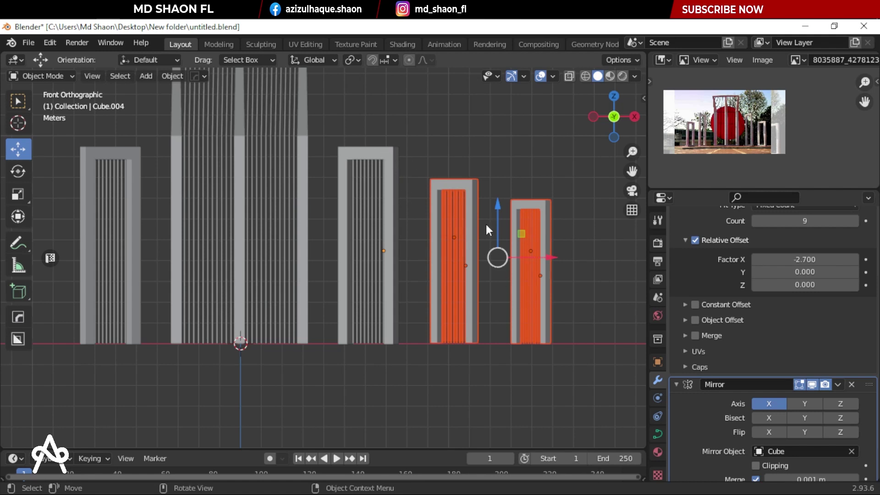
# Step: Copy the mirrored frame's modifiers to the other frames, then undo it
pyautogui.keyDown('shift'); pyautogui.click(388, 148); pyautogui.keyUp('shift')
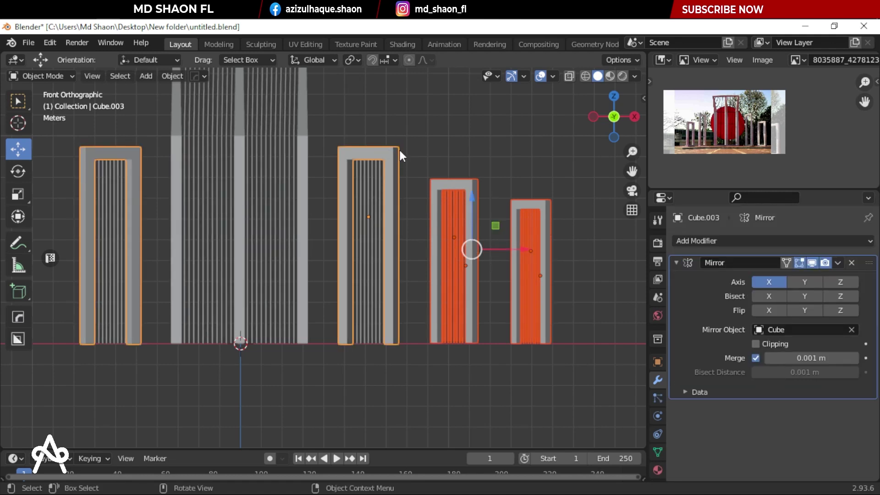
pyautogui.hotkey('ctrl', 'l')
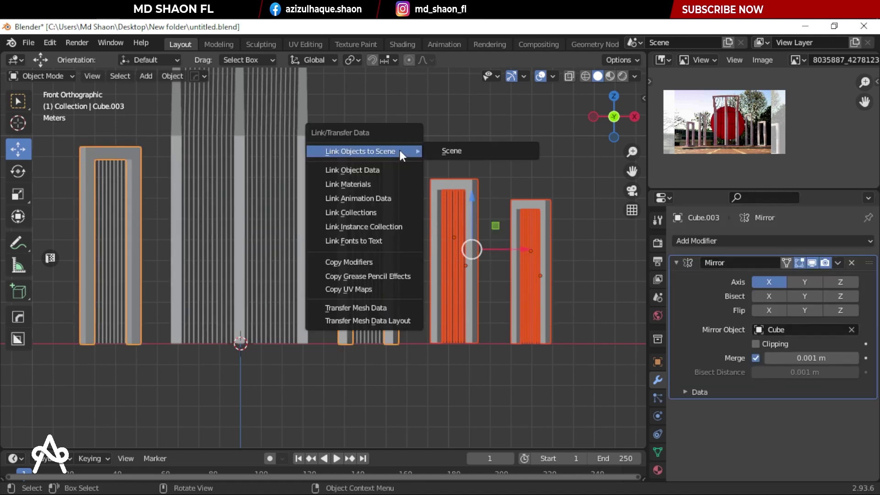
pyautogui.click(345, 261)
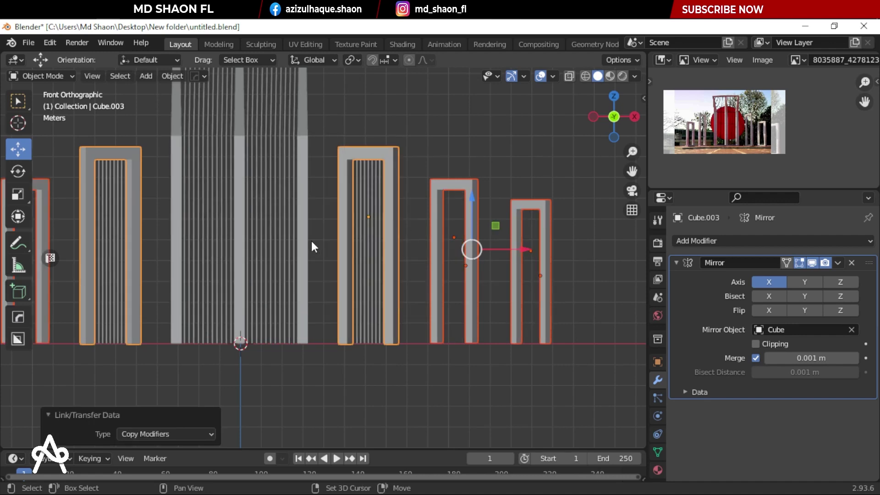
pyautogui.keyDown('shift'); pyautogui.moveTo(315, 243); pyautogui.dragTo(427, 280, button='middle'); pyautogui.keyUp('shift')
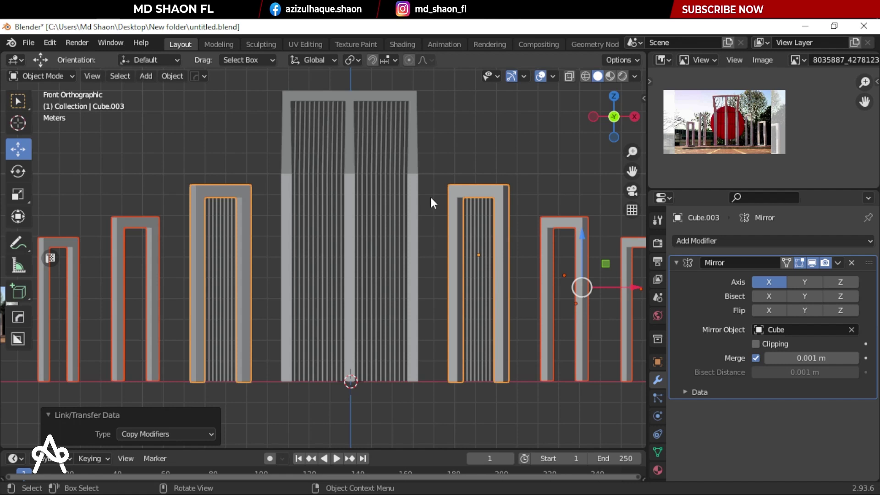
pyautogui.hotkey('ctrl', 'z')
# Step: Copy the mirror modifier from the mirrored frame to the fourth and rightmost frames
pyautogui.click(462, 160)
pyautogui.click(554, 263)
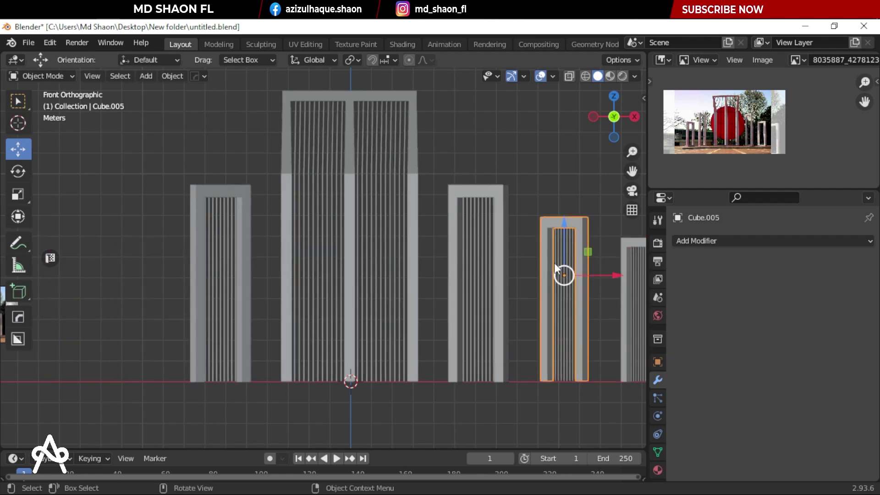
pyautogui.click(566, 252)
pyautogui.keyDown('shift'); pyautogui.moveTo(554, 249); pyautogui.dragTo(513, 235, button='middle'); pyautogui.keyUp('shift')
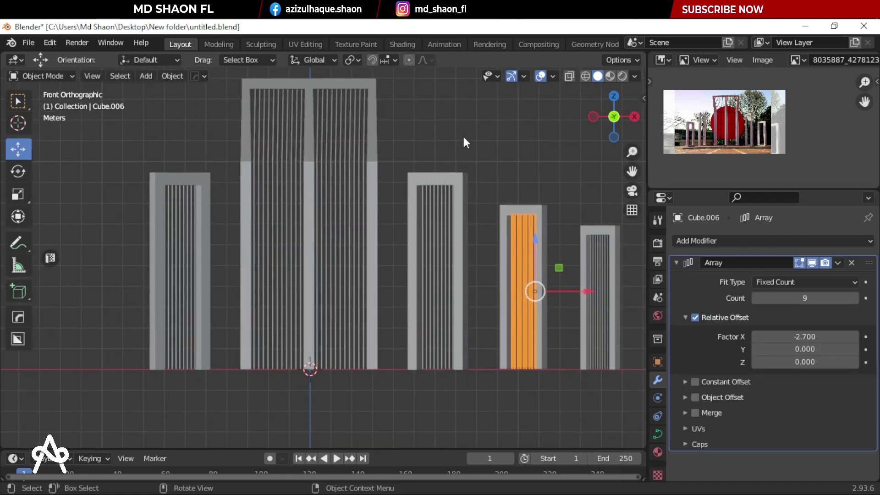
pyautogui.click(460, 146)
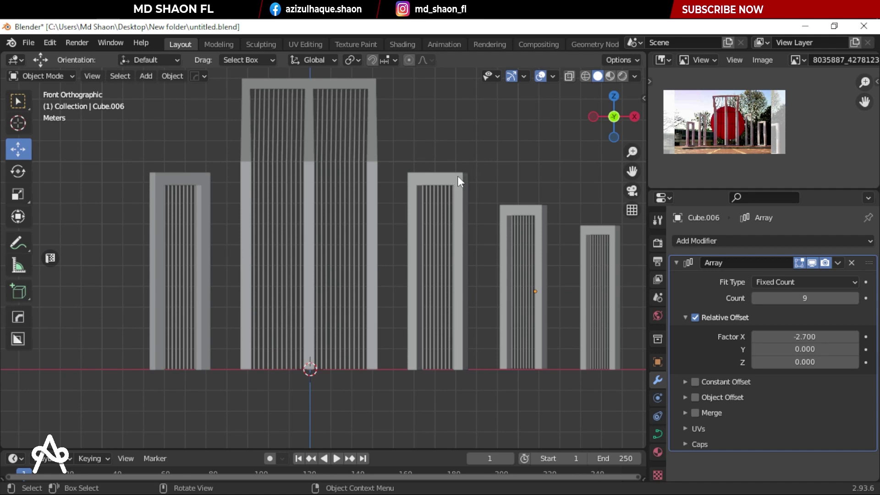
pyautogui.click(508, 207)
pyautogui.keyDown('shift'); pyautogui.click(607, 236); pyautogui.keyUp('shift')
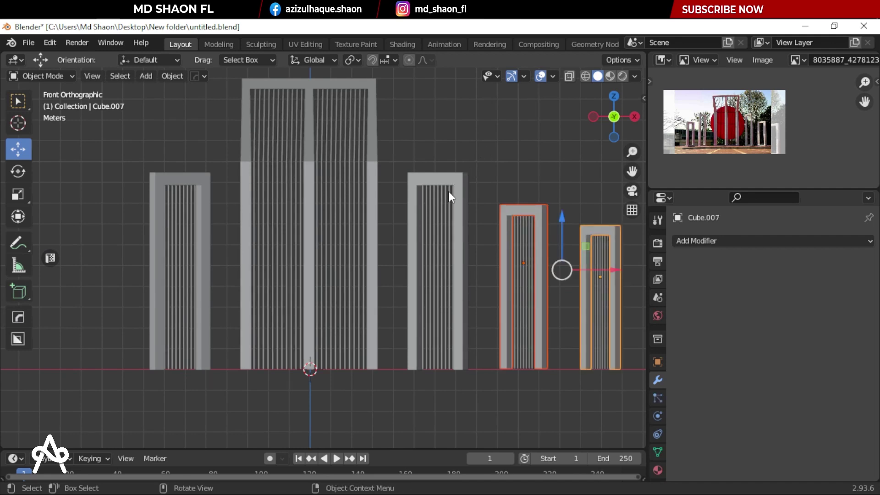
pyautogui.keyDown('shift'); pyautogui.click(460, 181); pyautogui.keyUp('shift')
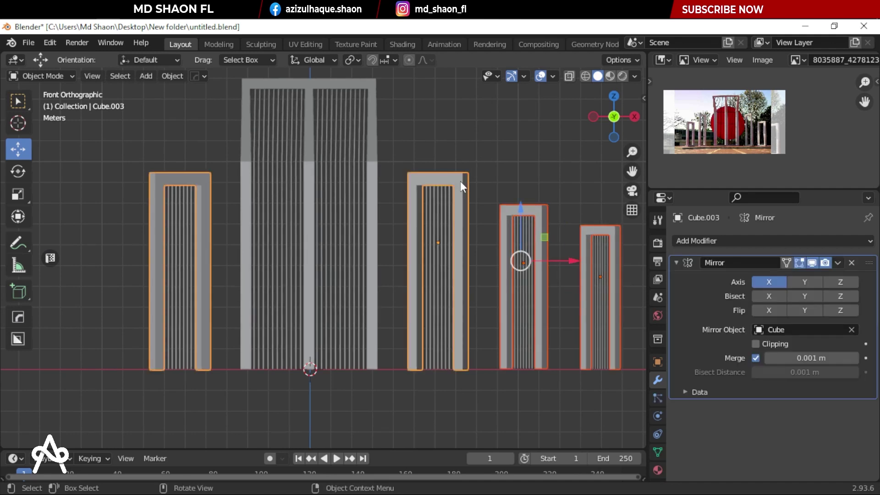
pyautogui.hotkey('ctrl', 'l')
pyautogui.click(460, 179)
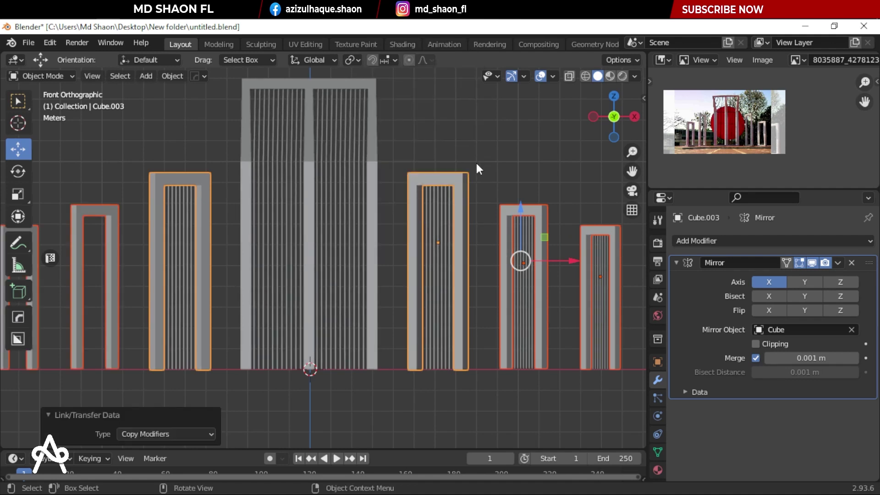
# Step: Copy the mirror modifier from the middle bars to the outer pillars' bars
pyautogui.click(476, 169)
pyautogui.click(529, 271)
pyautogui.keyDown('shift'); pyautogui.click(594, 280); pyautogui.keyUp('shift')
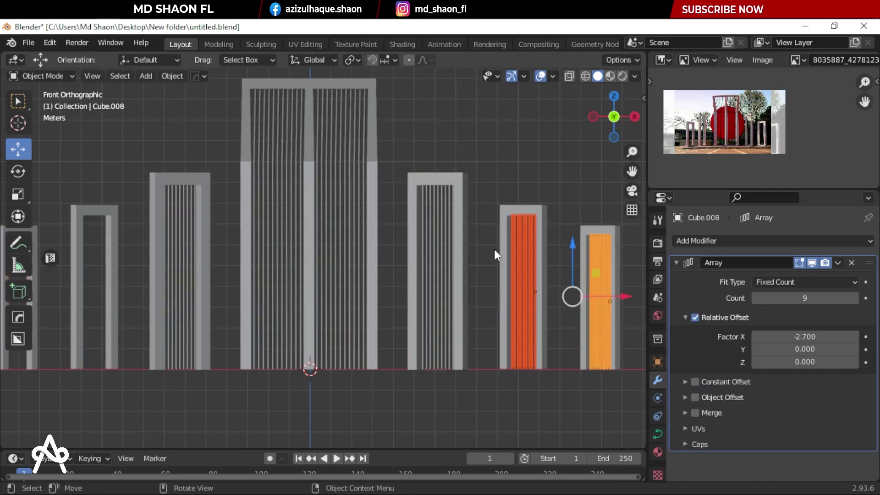
pyautogui.hotkey('ctrl', 'l')
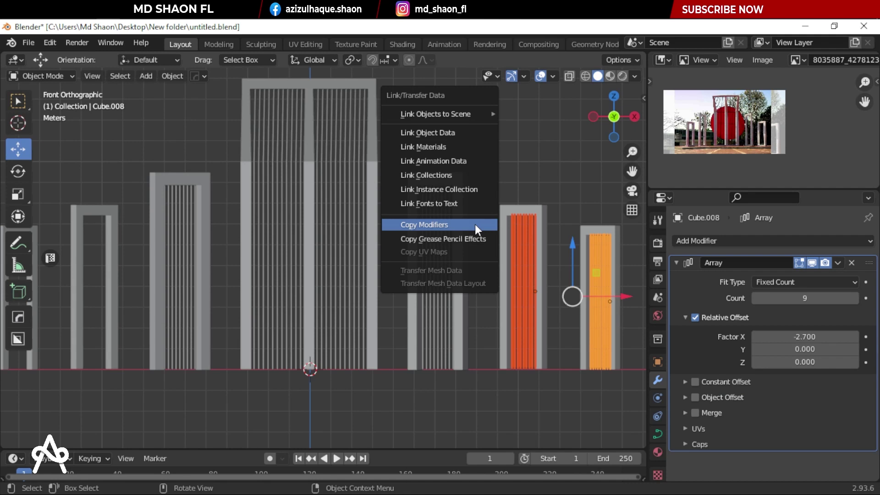
pyautogui.click(475, 224)
pyautogui.keyDown('shift'); pyautogui.click(444, 232); pyautogui.keyUp('shift')
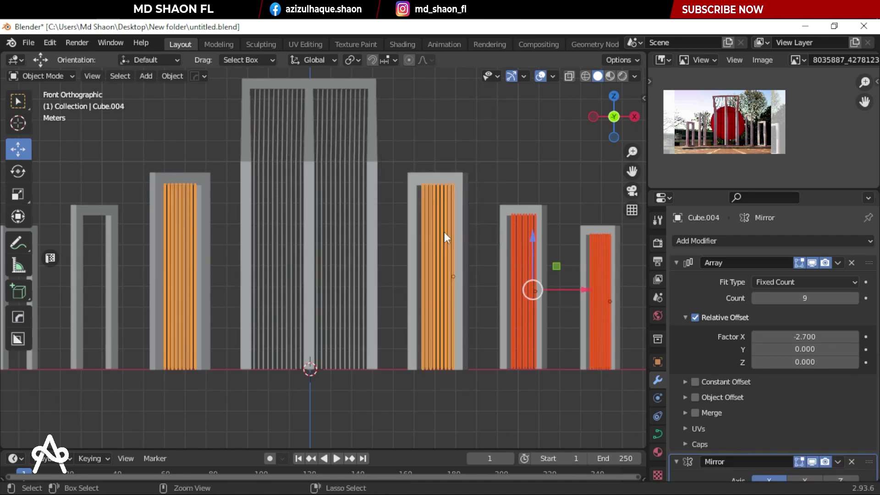
pyautogui.hotkey('ctrl', 'l')
pyautogui.click(444, 232)
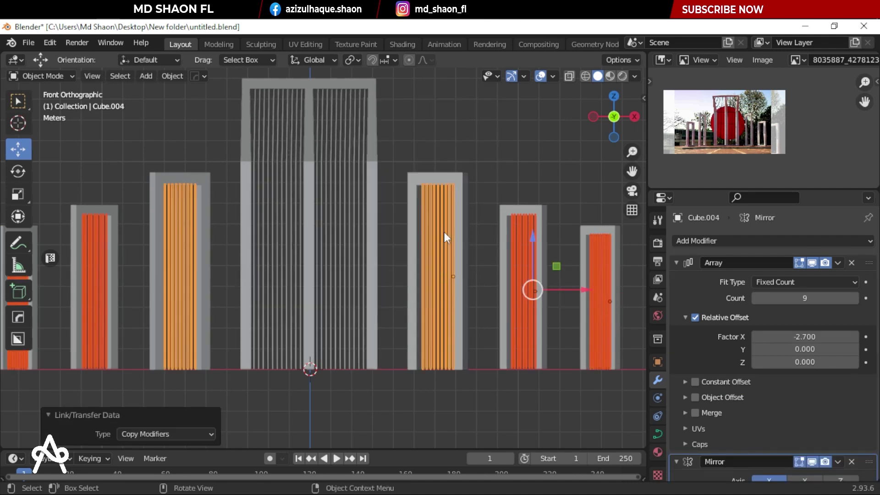
# Step: Orbit around the monument in perspective to check the symmetric pillars
pyautogui.click(521, 164)
pyautogui.scroll(1, 521, 229)
pyautogui.click(554, 253)
pyautogui.scroll(-4, 504, 259)
pyautogui.moveTo(484, 264)
pyautogui.mouseDown(button='middle')
pyautogui.moveTo(405, 296)
pyautogui.moveTo(342, 301)
pyautogui.moveTo(361, 290)
pyautogui.moveTo(405, 308)
pyautogui.moveTo(381, 317)
pyautogui.moveTo(365, 300)
pyautogui.mouseUp(button='middle')
pyautogui.click(392, 318)
pyautogui.scroll(3, 392, 318)
pyautogui.scroll(3, 381, 317)
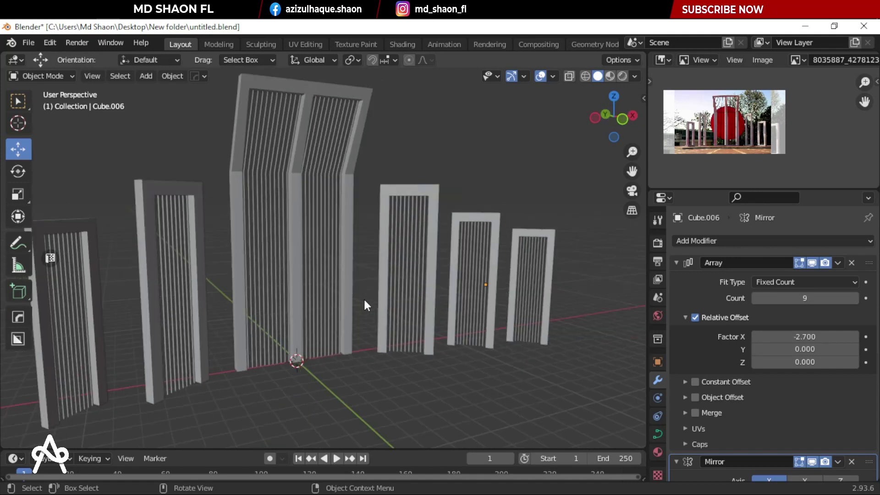
# Step: Add a circle, enlarge it in top view, and fill it with a face
pyautogui.press('KP_1')
pyautogui.hotkey('shift', 'a')
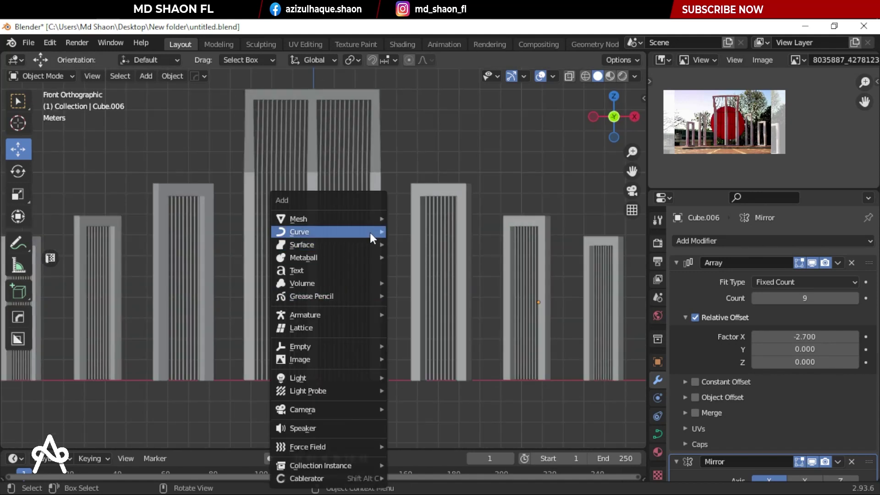
pyautogui.click(411, 245)
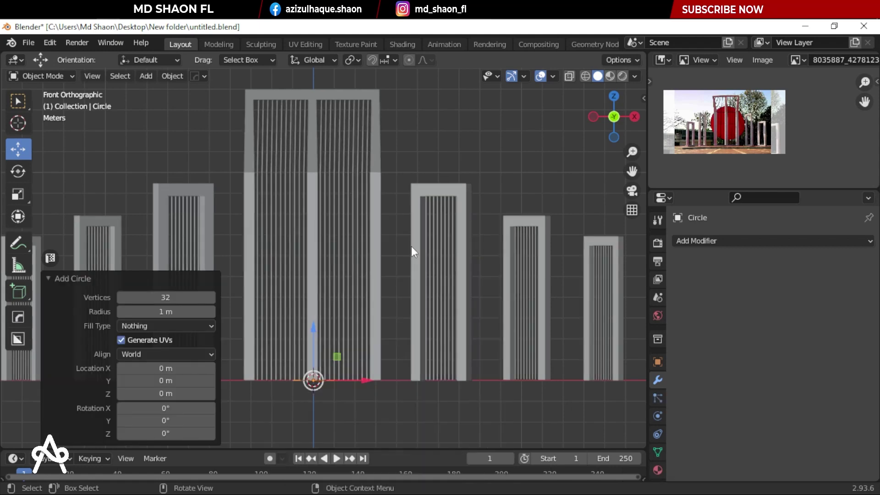
pyautogui.press('KP_7')
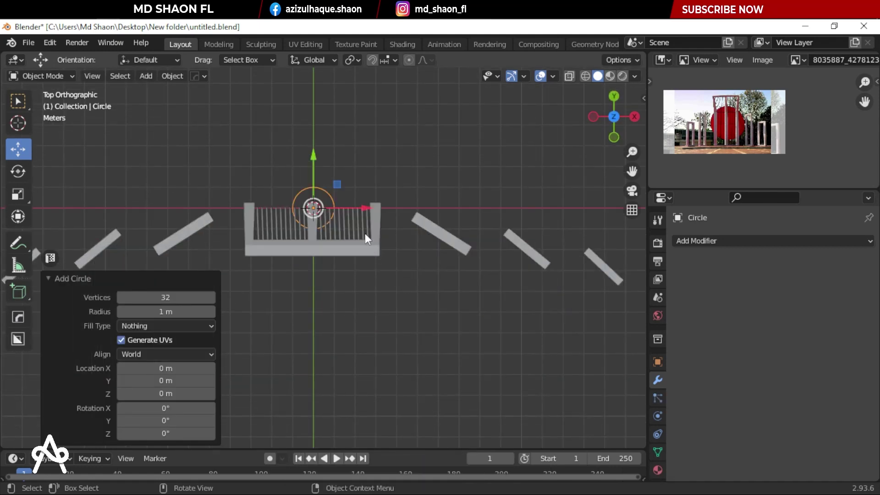
pyautogui.press('s')
pyautogui.click(492, 293)
pyautogui.press('Tab')
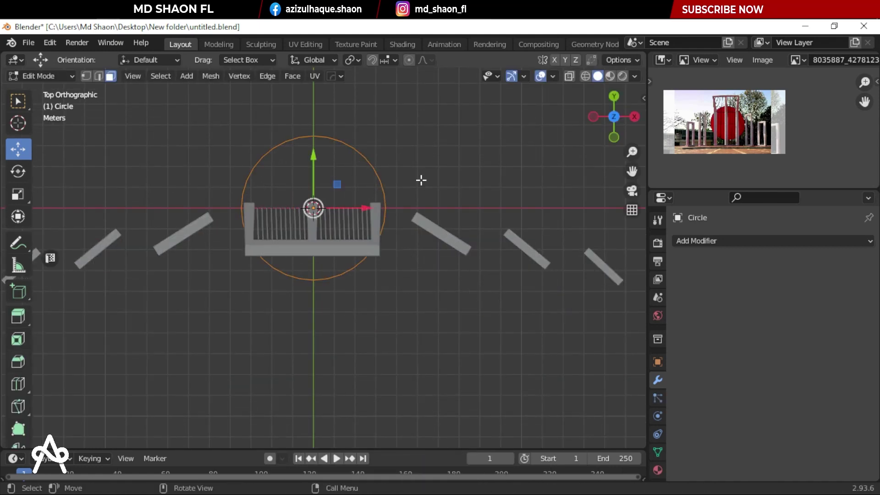
pyautogui.press('f')
pyautogui.press('Tab')
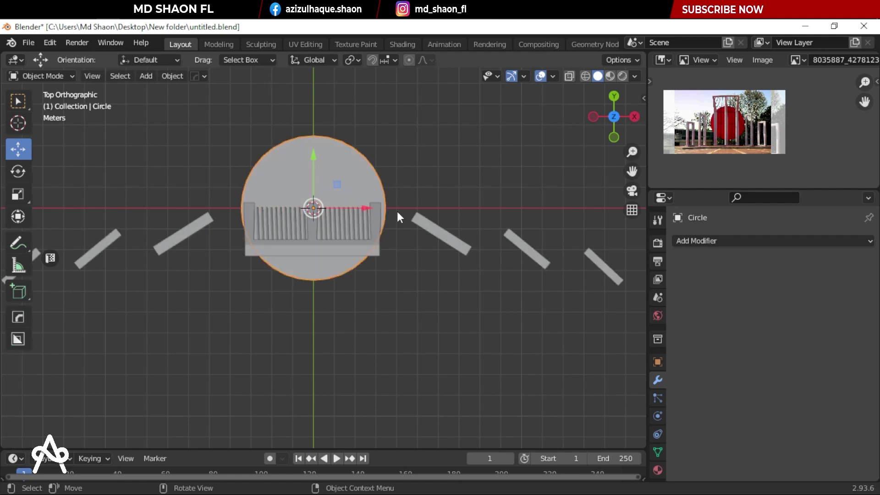
# Step: Raise the circle about 8 m, rotate it 90° on X upright, and enlarge it
pyautogui.press('KP_1')
pyautogui.press('g')
pyautogui.press('z')
pyautogui.click(387, 102)
pyautogui.press('s')
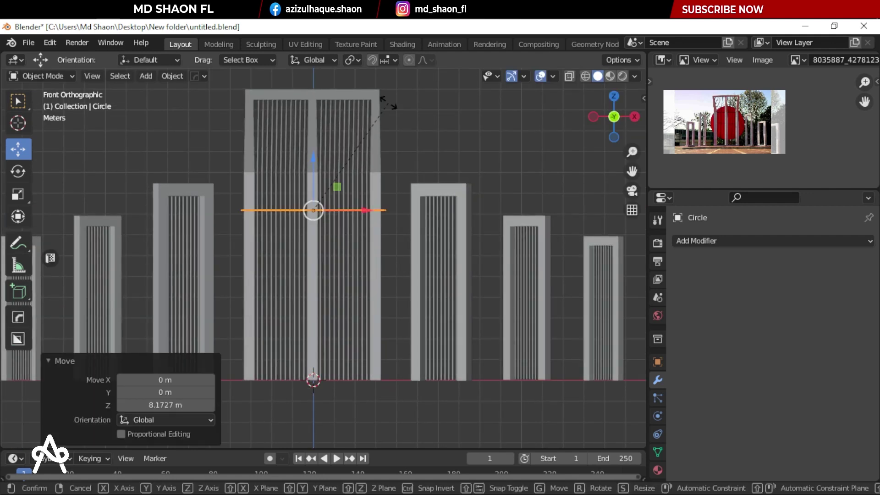
pyautogui.press('r')
pyautogui.press('x')
pyautogui.press('9')
pyautogui.press('0')
pyautogui.press('Return')
pyautogui.press('s')
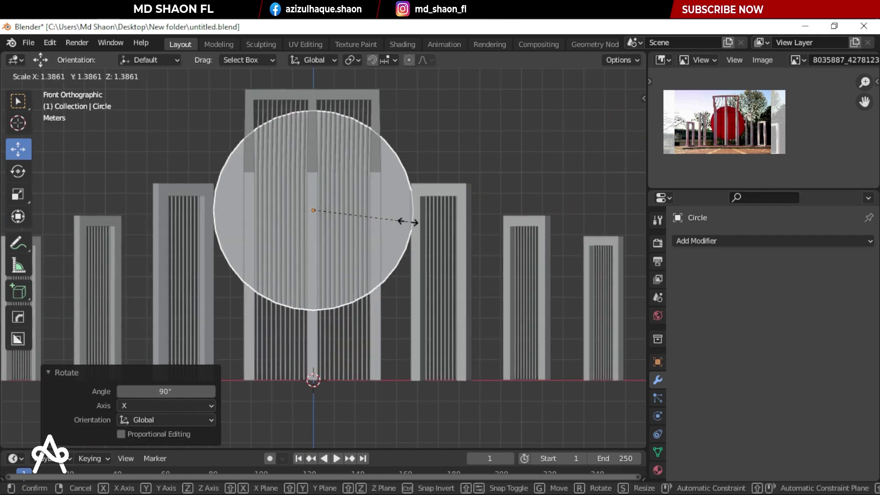
pyautogui.click(394, 217)
# Step: From side view, move the disc in front of the central tower
pyautogui.moveTo(380, 225); pyautogui.dragTo(375, 233, button='middle')
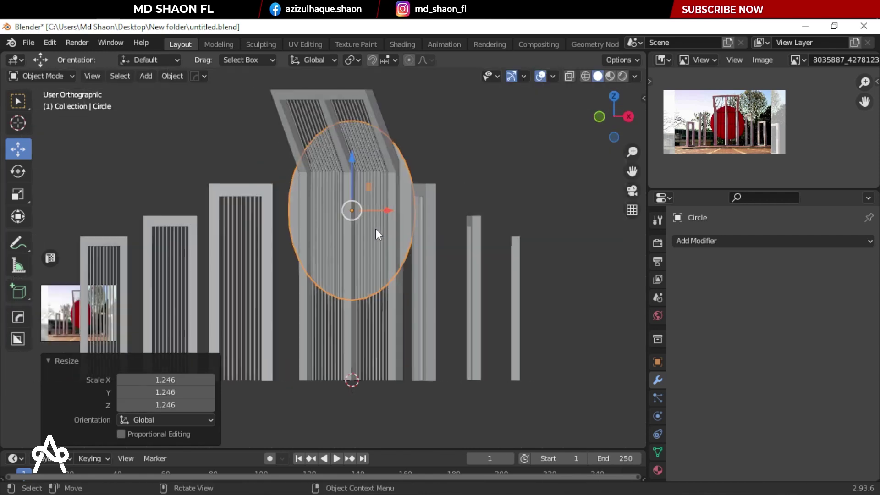
pyautogui.press('KP_3')
pyautogui.press('g')
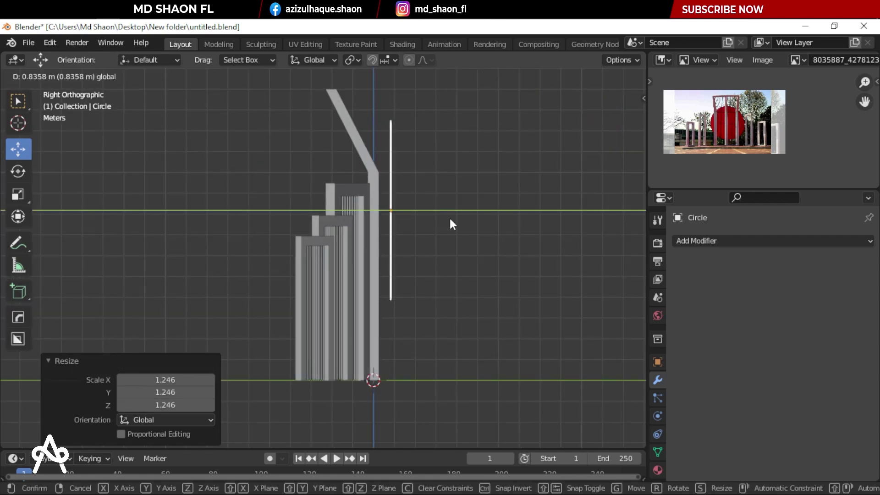
pyautogui.click(450, 219)
pyautogui.scroll(4, 454, 252)
pyautogui.press('Tab')
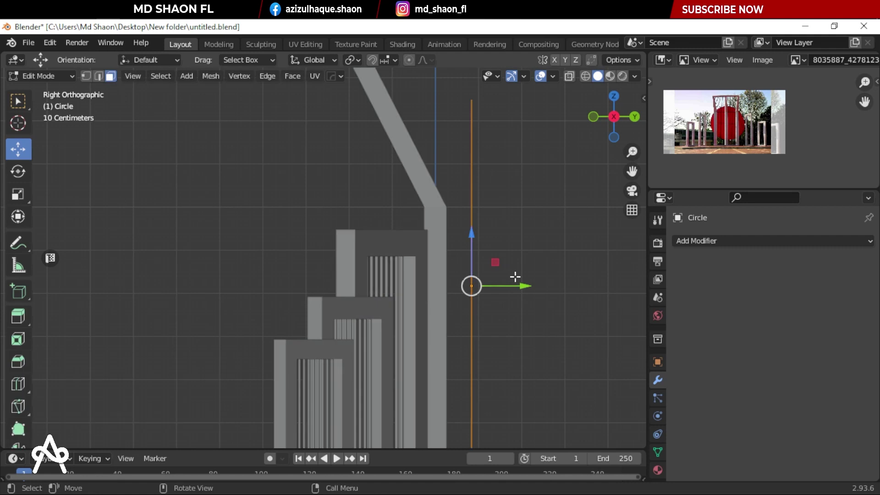
pyautogui.press('Tab')
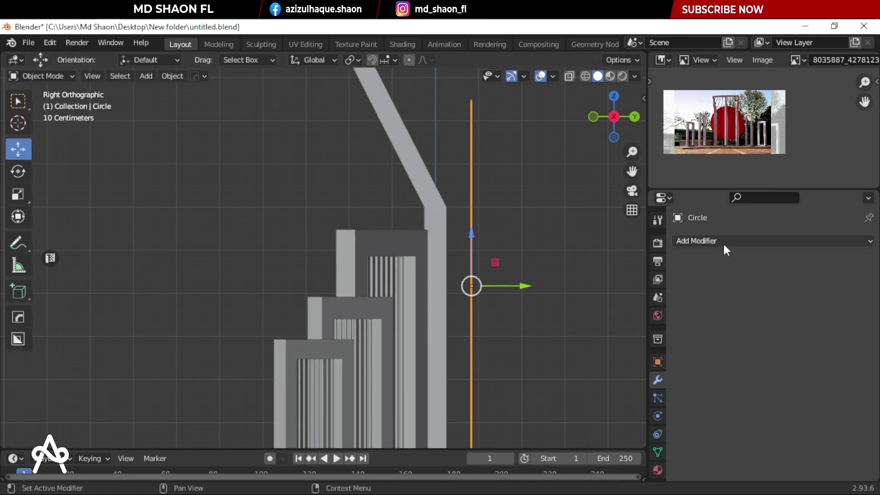
# Step: Add a Solidify modifier, apply the disc's scale, and thicken it to 0.09 m
pyautogui.click(728, 242)
pyautogui.click(625, 461)
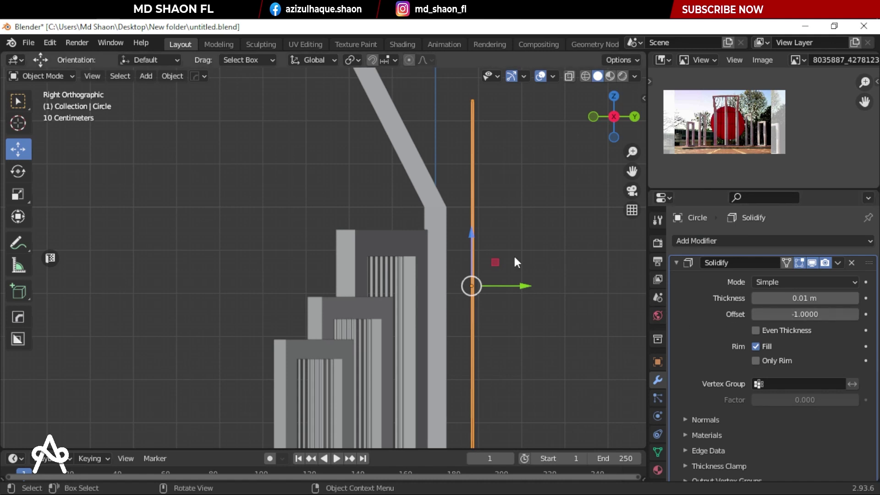
pyautogui.hotkey('ctrl', 'a')
pyautogui.click(479, 247)
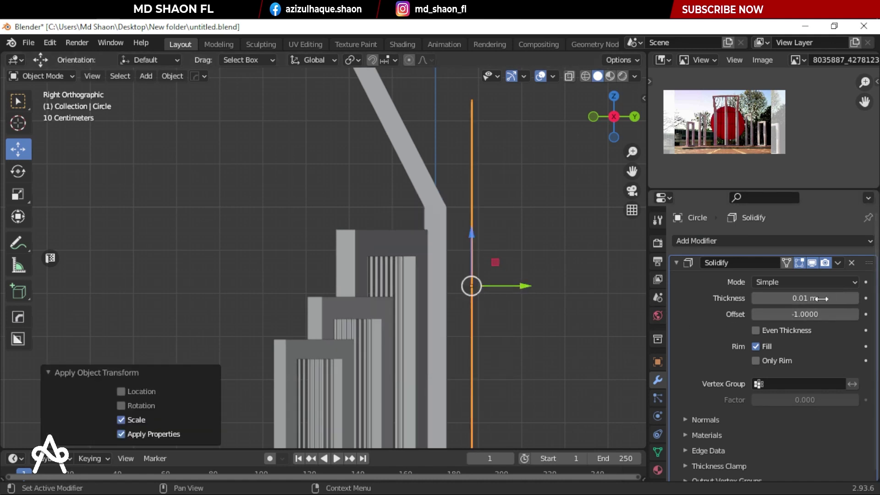
pyautogui.moveTo(804, 297); pyautogui.dragTo(825, 298)
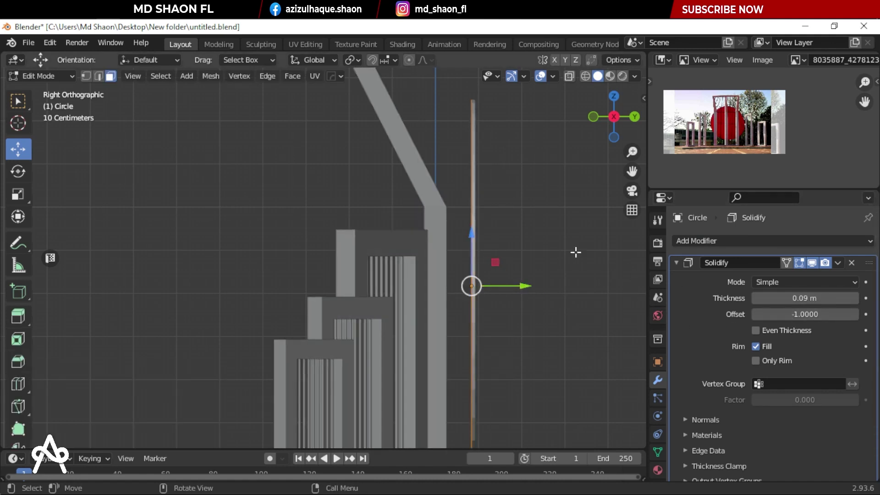
# Step: Inspect the disc in perspective and give it a level-1 subdivision with Ctrl+1
pyautogui.press('Tab')
pyautogui.scroll(-3, 485, 246)
pyautogui.scroll(3, 485, 246)
pyautogui.moveTo(485, 246); pyautogui.dragTo(510, 223, button='middle')
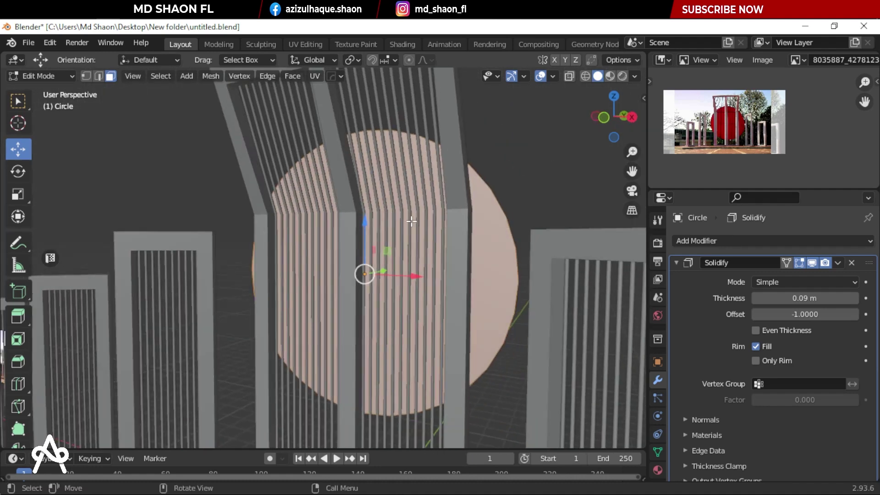
pyautogui.press('Tab')
pyautogui.moveTo(411, 222)
pyautogui.mouseDown(button='middle')
pyautogui.moveTo(485, 190)
pyautogui.moveTo(450, 211)
pyautogui.moveTo(458, 211)
pyautogui.mouseUp(button='middle')
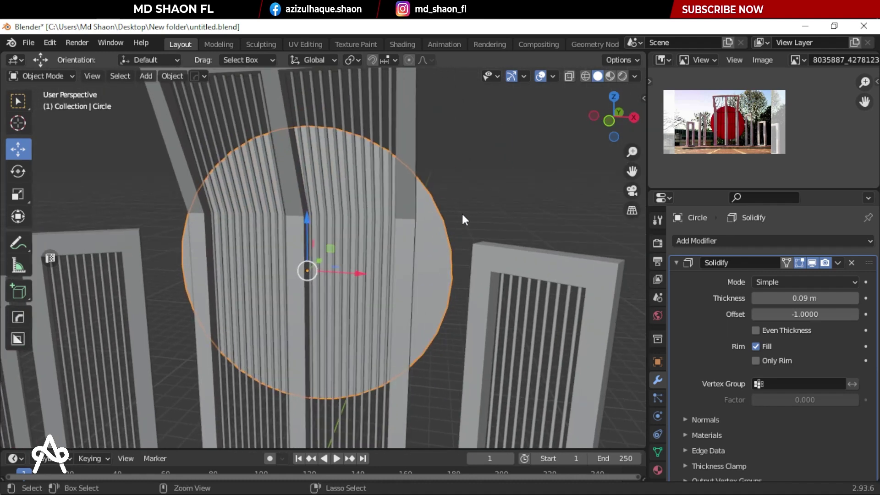
pyautogui.hotkey('ctrl', '1')
# Step: Undo the quick subdivision and give the disc Bevel and Subdivision Surface modifiers
pyautogui.hotkey('ctrl', 'z')
pyautogui.click(770, 240)
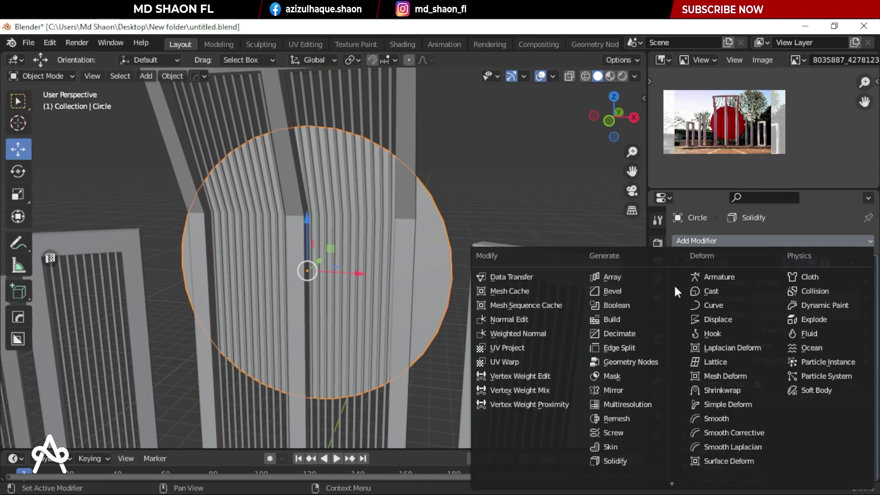
pyautogui.click(629, 287)
pyautogui.scroll(2, 450, 184)
pyautogui.scroll(1, 424, 224)
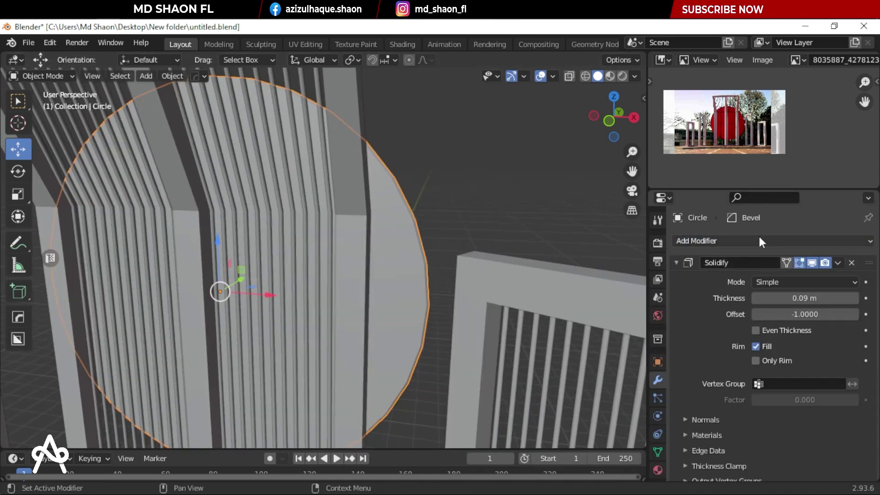
pyautogui.click(759, 240)
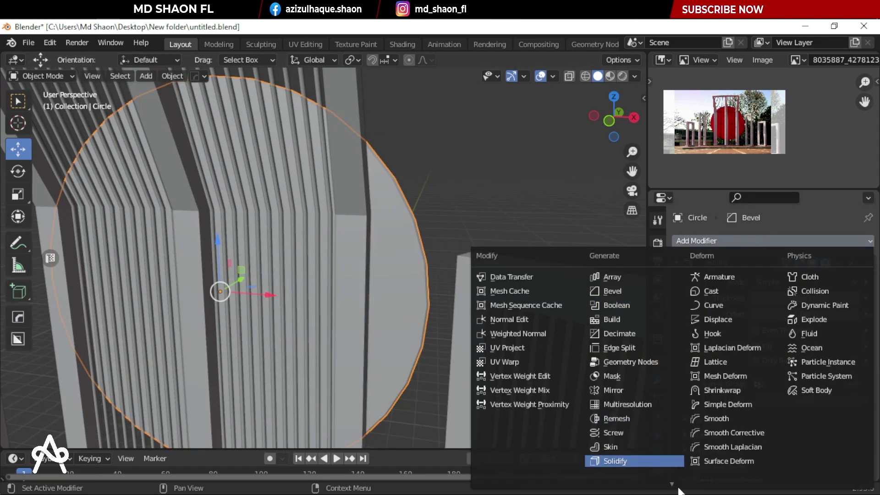
pyautogui.scroll(-4, 667, 458)
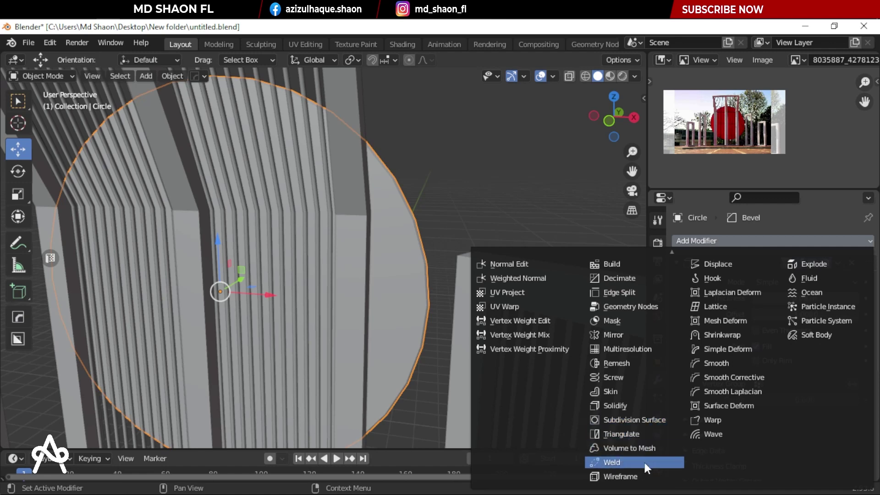
pyautogui.click(647, 423)
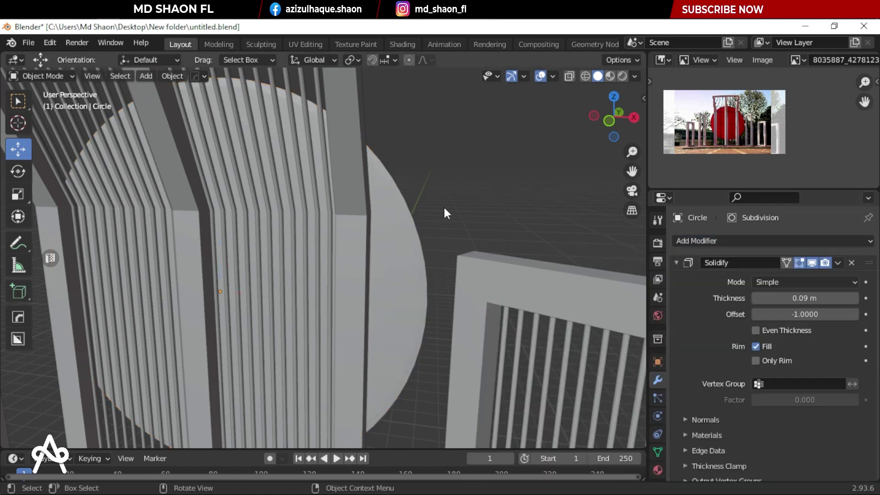
# Step: Set the disc's bevel amount to 0.01 m with 10 segments
pyautogui.moveTo(533, 232)
pyautogui.mouseDown(button='middle')
pyautogui.moveTo(379, 239)
pyautogui.moveTo(477, 239)
pyautogui.mouseUp(button='middle')
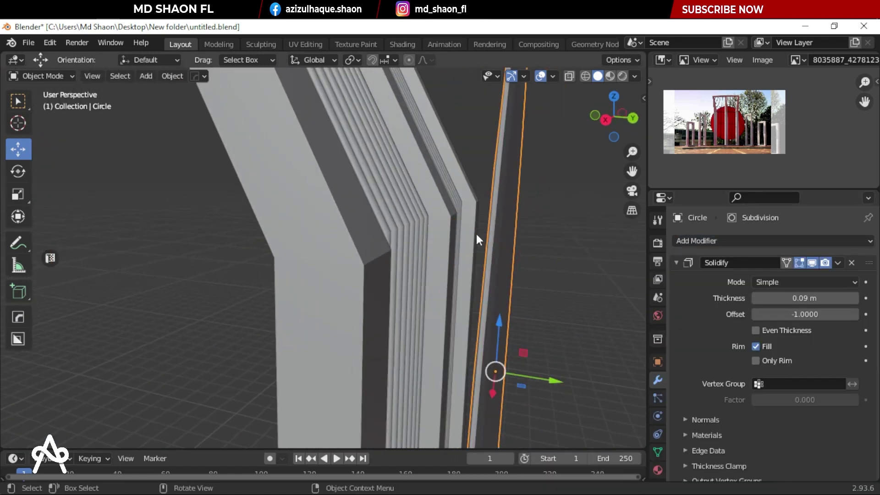
pyautogui.scroll(-5, 730, 397)
pyautogui.scroll(-8, 730, 398)
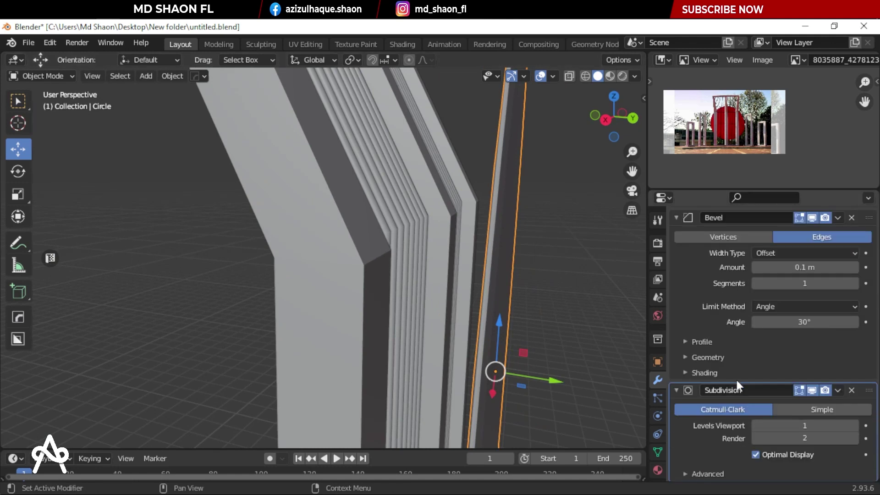
pyautogui.scroll(4, 736, 380)
pyautogui.moveTo(756, 345); pyautogui.dragTo(715, 345)
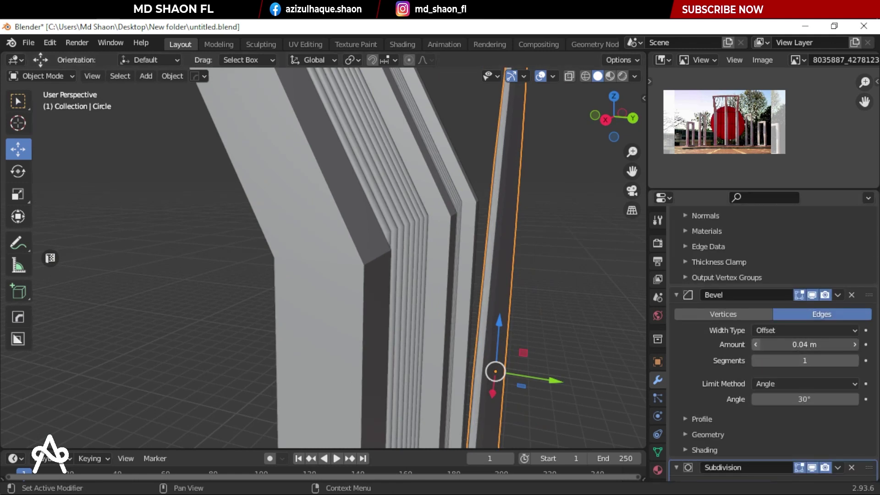
pyautogui.click(775, 361)
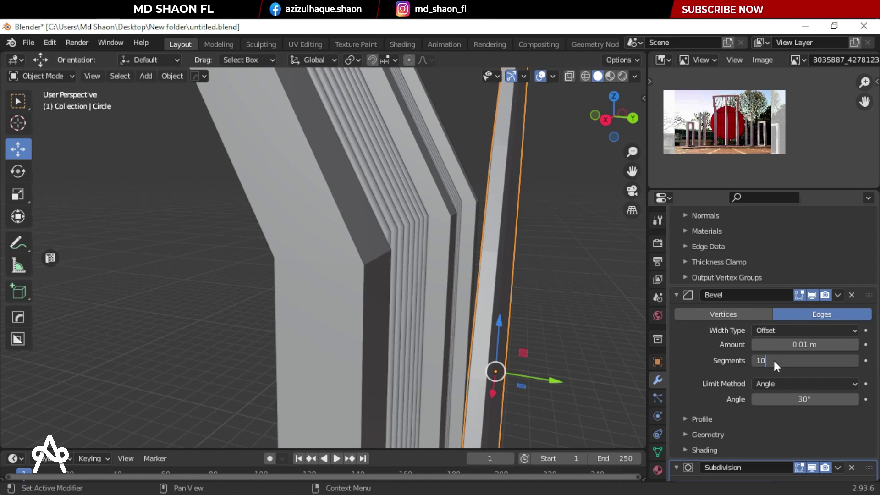
pyautogui.press('Return')
# Step: Shade the disc flat and shade a pillar smooth
pyautogui.rightClick(498, 179)
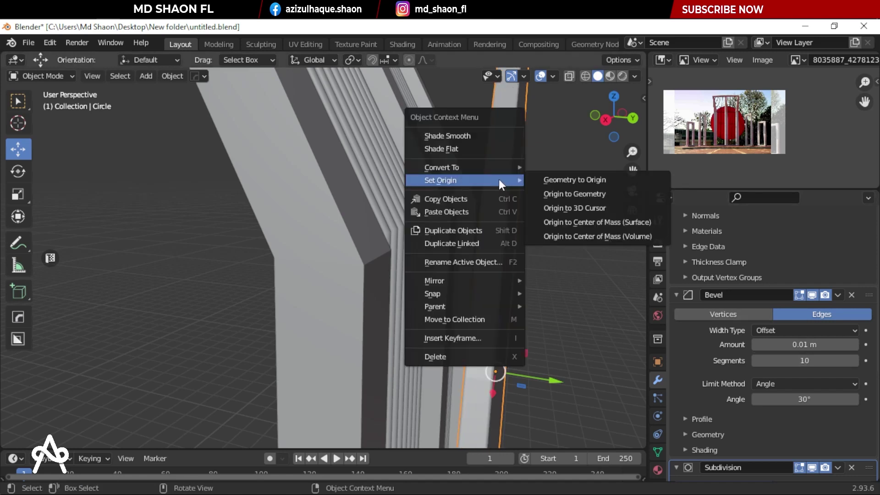
pyautogui.click(441, 148)
pyautogui.moveTo(448, 159)
pyautogui.mouseDown(button='middle')
pyautogui.moveTo(331, 226)
pyautogui.moveTo(154, 282)
pyautogui.moveTo(350, 279)
pyautogui.mouseUp(button='middle')
pyautogui.click(331, 226)
pyautogui.rightClick(324, 224)
pyautogui.click(317, 219)
# Step: Enable Auto Smooth under the pillar's mesh Normals settings
pyautogui.scroll(2, 445, 268)
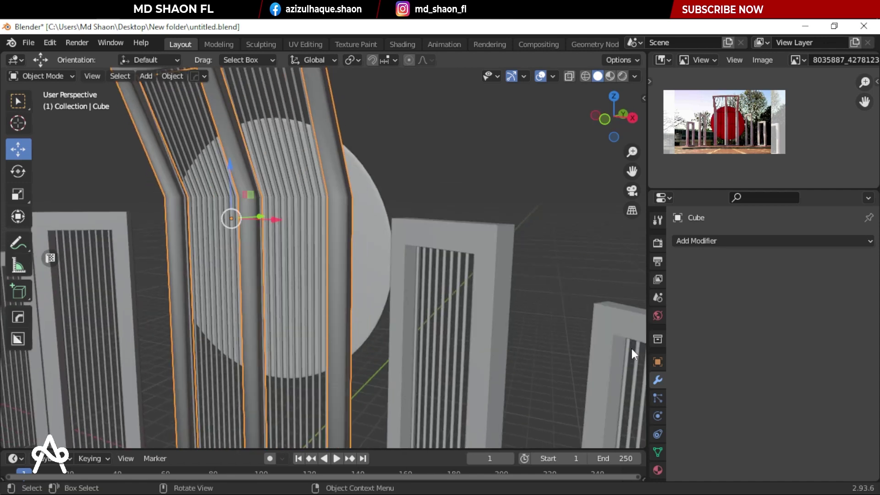
pyautogui.click(656, 397)
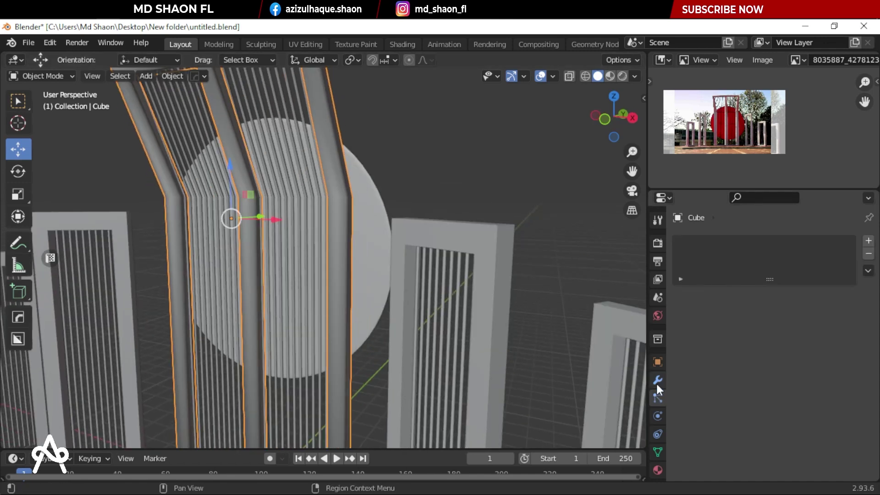
pyautogui.click(657, 434)
pyautogui.click(657, 452)
pyautogui.scroll(-2, 713, 409)
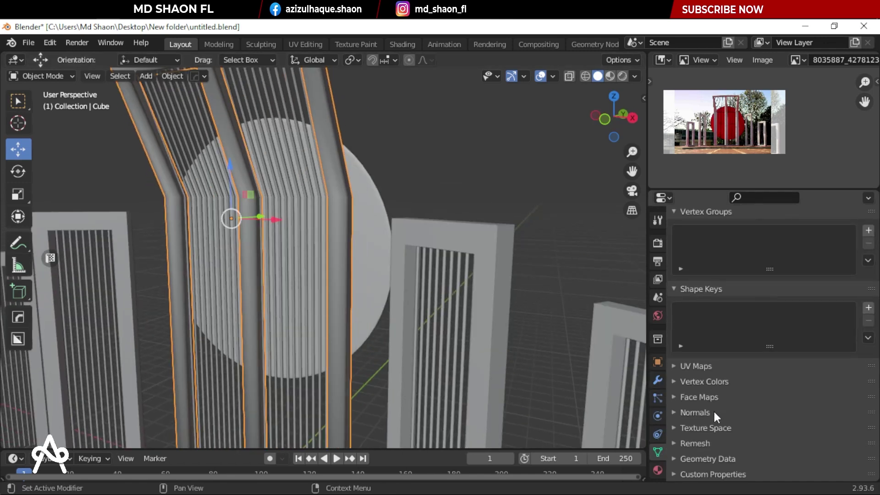
pyautogui.click(687, 412)
pyautogui.click(754, 431)
# Step: Shade a side pillar smooth with Auto Smooth enabled
pyautogui.click(478, 172)
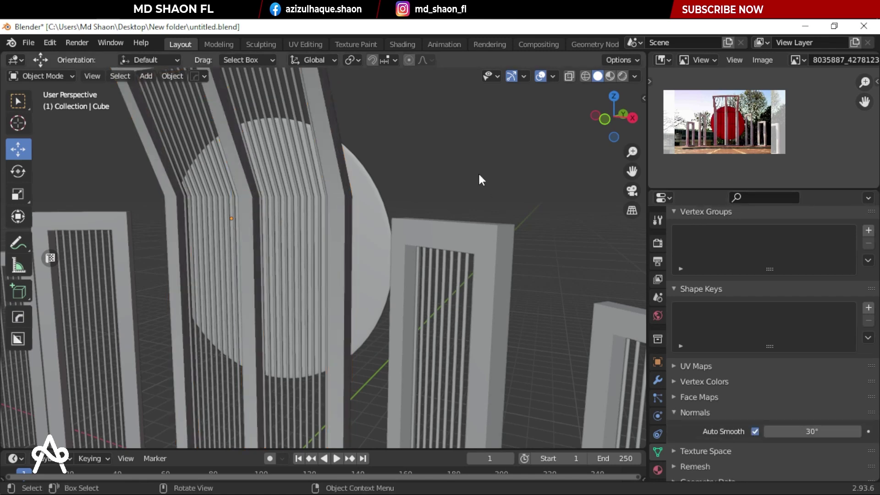
pyautogui.moveTo(478, 172); pyautogui.dragTo(458, 251, button='middle')
pyautogui.click(432, 244)
pyautogui.rightClick(433, 244)
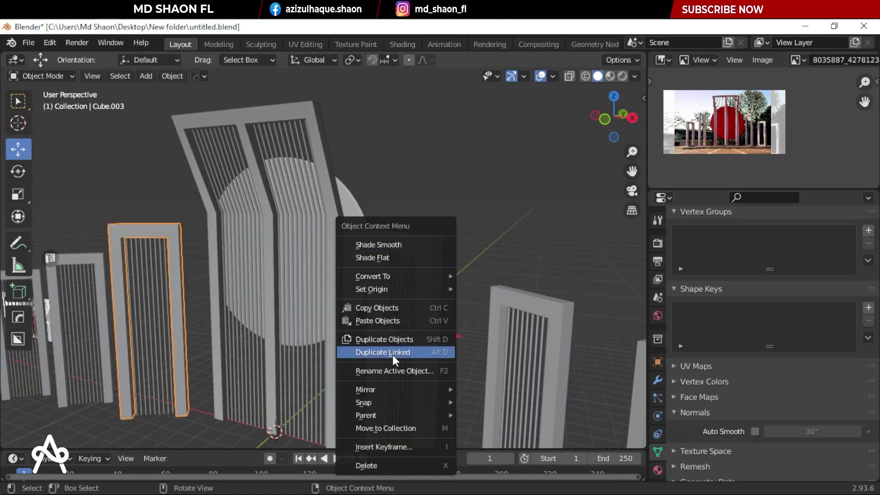
pyautogui.click(392, 246)
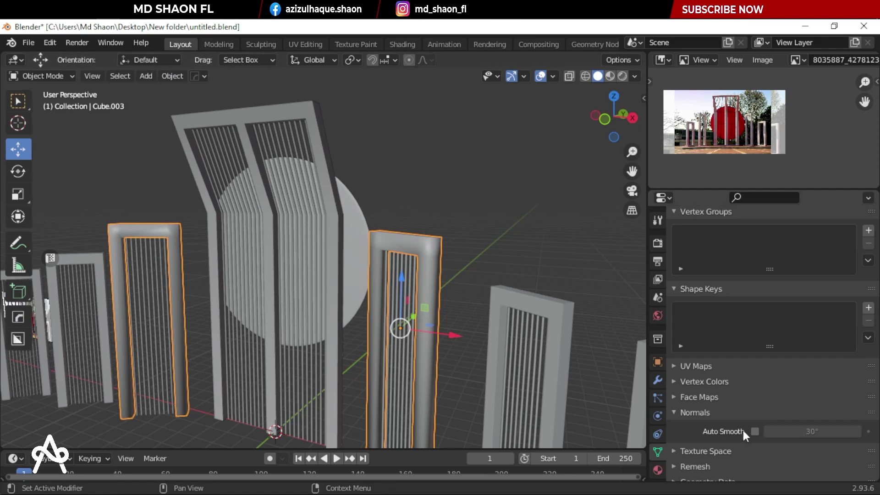
pyautogui.click(754, 431)
# Step: Shade the right-hand pillars smooth and turn on their Auto Smooth
pyautogui.keyDown('shift'); pyautogui.click(540, 298); pyautogui.keyUp('shift')
pyautogui.moveTo(581, 315); pyautogui.dragTo(503, 284, button='middle')
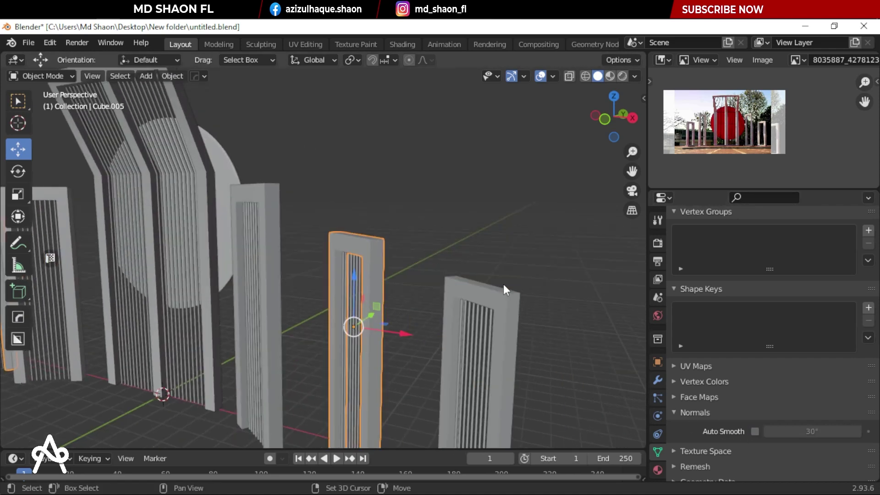
pyautogui.rightClick(496, 297)
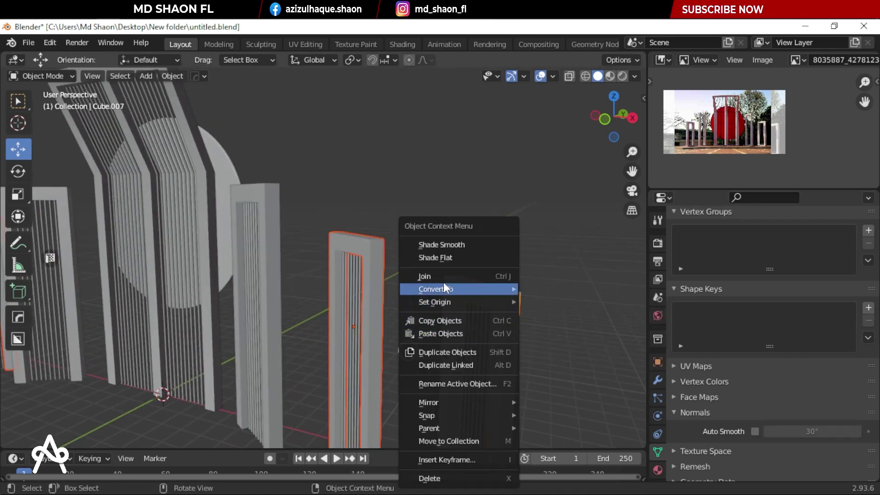
pyautogui.click(459, 246)
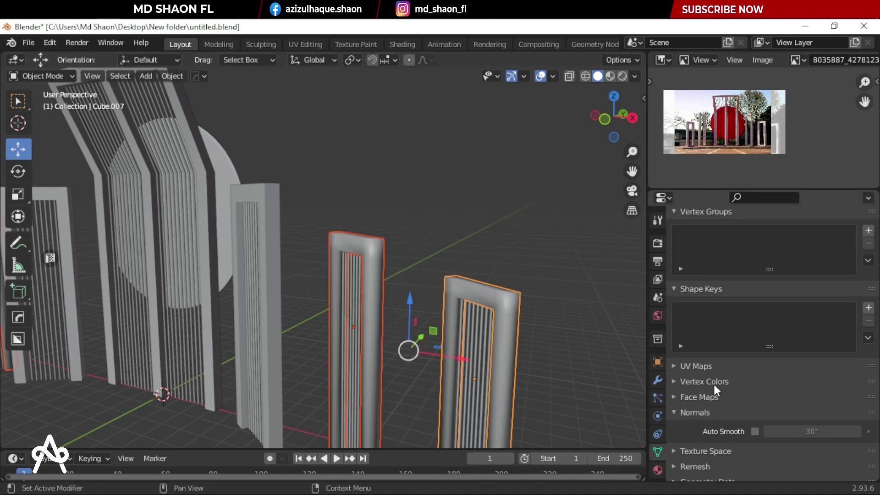
pyautogui.click(754, 431)
# Step: Turn on Auto Smooth for the middle pillar and the remaining pillars
pyautogui.click(516, 250)
pyautogui.click(360, 312)
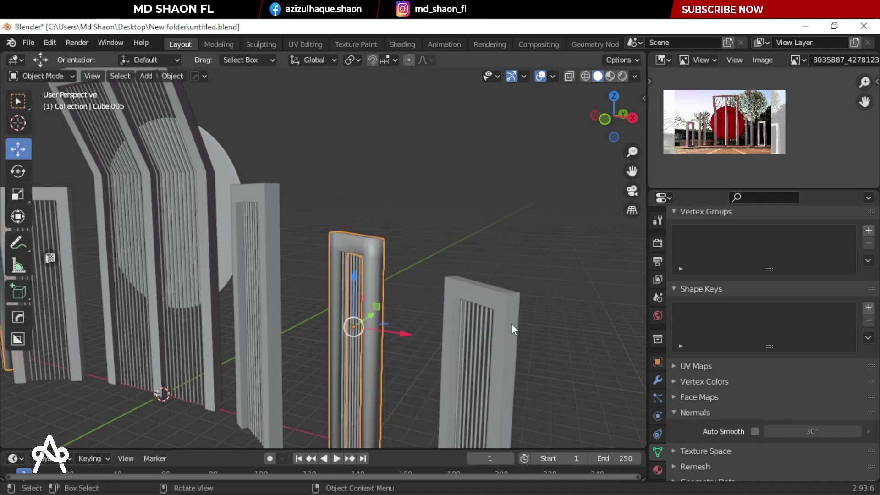
pyautogui.click(755, 431)
pyautogui.click(754, 431)
pyautogui.moveTo(436, 254)
pyautogui.mouseDown(button='middle')
pyautogui.moveTo(437, 274)
pyautogui.moveTo(405, 199)
pyautogui.mouseUp(button='middle')
pyautogui.click(335, 229)
pyautogui.moveTo(334, 231)
pyautogui.mouseDown(button='middle')
pyautogui.moveTo(365, 251)
pyautogui.moveTo(318, 289)
pyautogui.moveTo(276, 284)
pyautogui.moveTo(330, 302)
pyautogui.moveTo(375, 266)
pyautogui.moveTo(229, 284)
pyautogui.mouseUp(button='middle')
# Step: Delete the reference image and return to the front view
pyautogui.click(236, 293)
pyautogui.press('Delete')
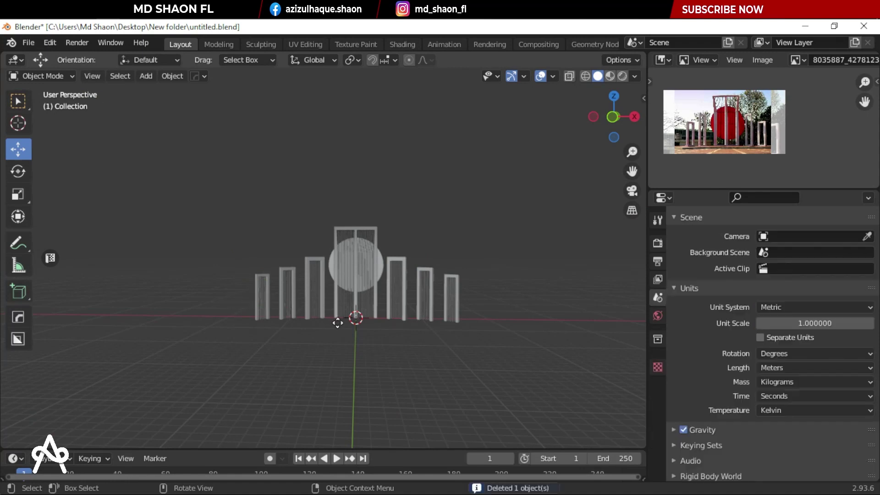
pyautogui.moveTo(338, 318)
pyautogui.mouseDown(button='middle')
pyautogui.moveTo(433, 353)
pyautogui.moveTo(331, 326)
pyautogui.mouseUp(button='middle')
pyautogui.press('KP_1')
# Step: Add a cube, flatten it along Z, and enlarge it into a wide base slab
pyautogui.hotkey('shift', 'a')
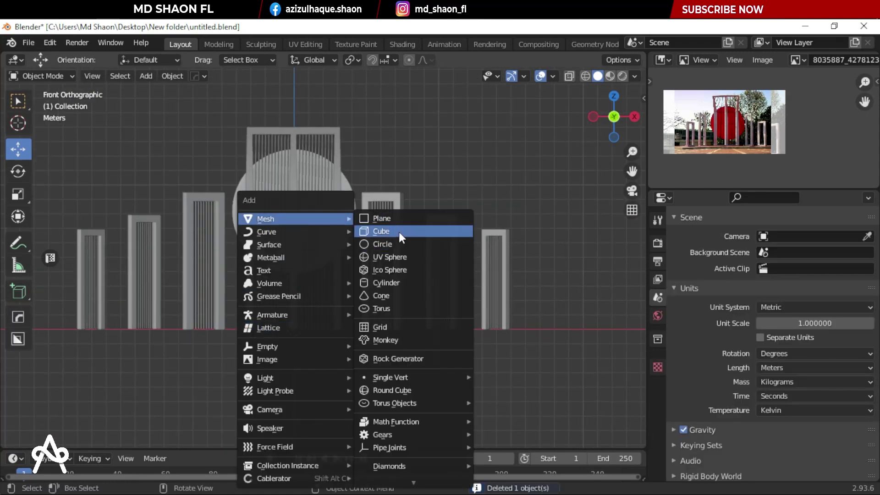
pyautogui.click(399, 231)
pyautogui.keyDown('shift'); pyautogui.moveTo(398, 315); pyautogui.dragTo(403, 306, button='middle'); pyautogui.keyUp('shift')
pyautogui.press('s')
pyautogui.press('z')
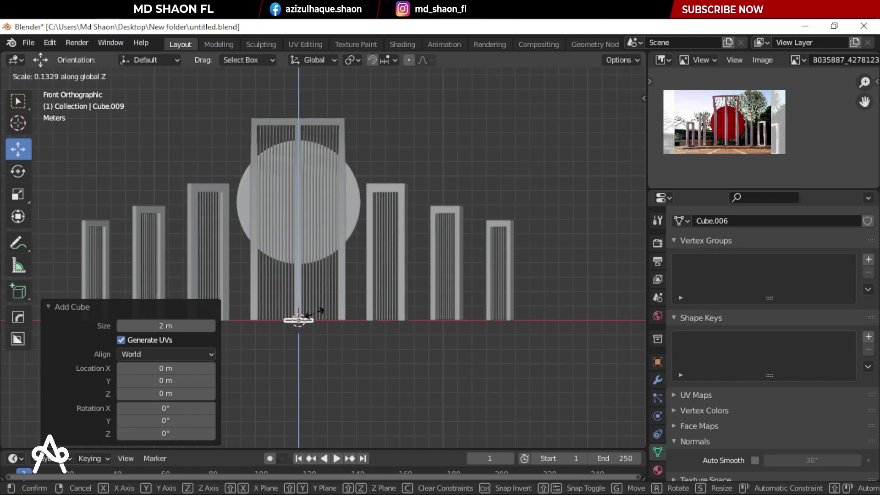
pyautogui.click(355, 324)
pyautogui.keyDown('shift'); pyautogui.moveTo(356, 324); pyautogui.dragTo(357, 281, button='middle'); pyautogui.keyUp('shift')
pyautogui.press('s')
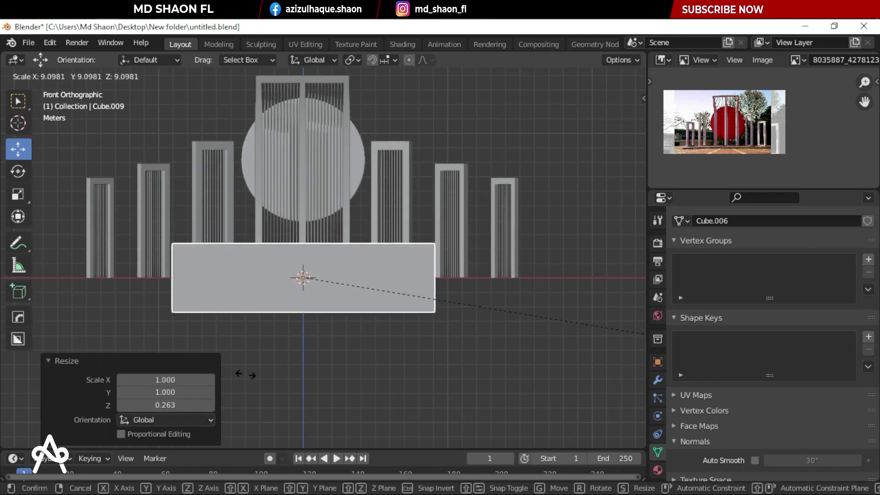
pyautogui.click(540, 319)
# Step: Thin the slab further along Z and squash it to 0.306 along Y
pyautogui.press('s')
pyautogui.press('z')
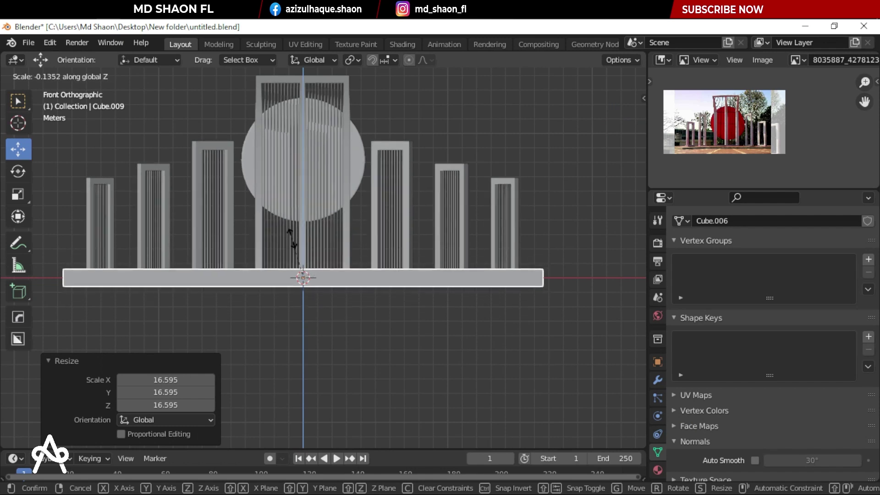
pyautogui.click(301, 254)
pyautogui.press('KP_7')
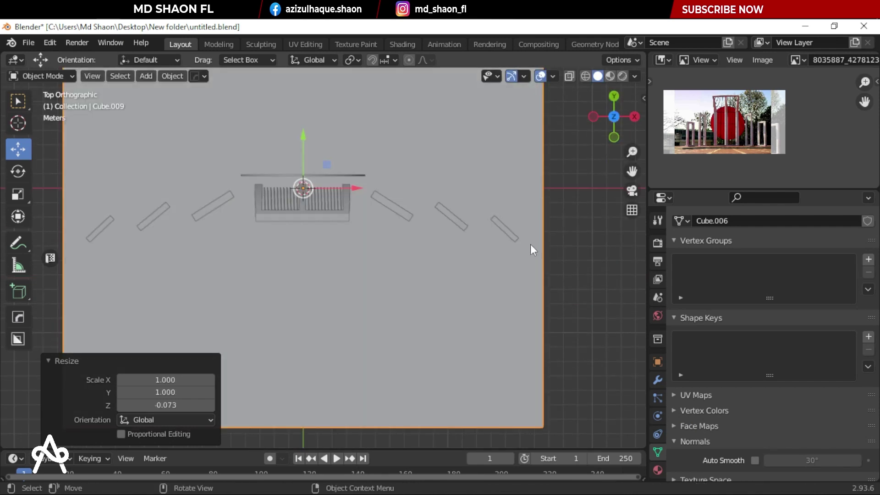
pyautogui.scroll(-4, 530, 244)
pyautogui.press('s')
pyautogui.press('y')
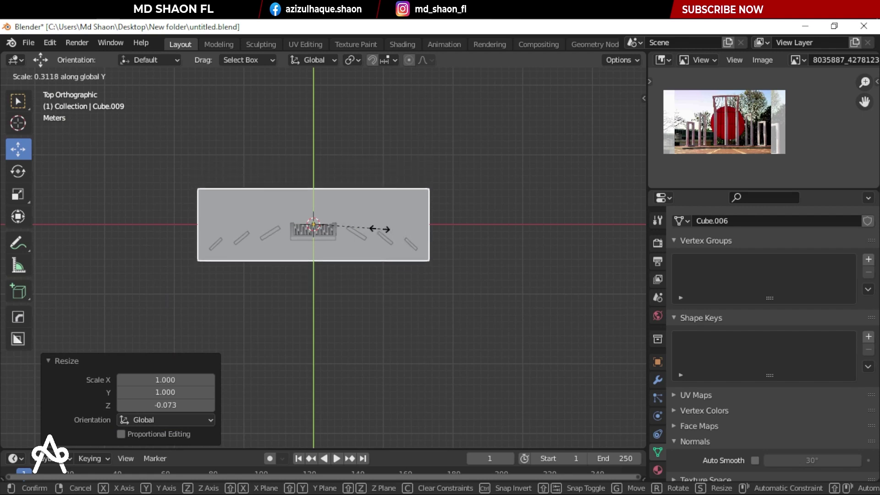
pyautogui.click(379, 230)
# Step: Move the slab -1.3866 m along Y beneath the monument, viewed in front orthographic
pyautogui.moveTo(321, 174); pyautogui.dragTo(324, 181)
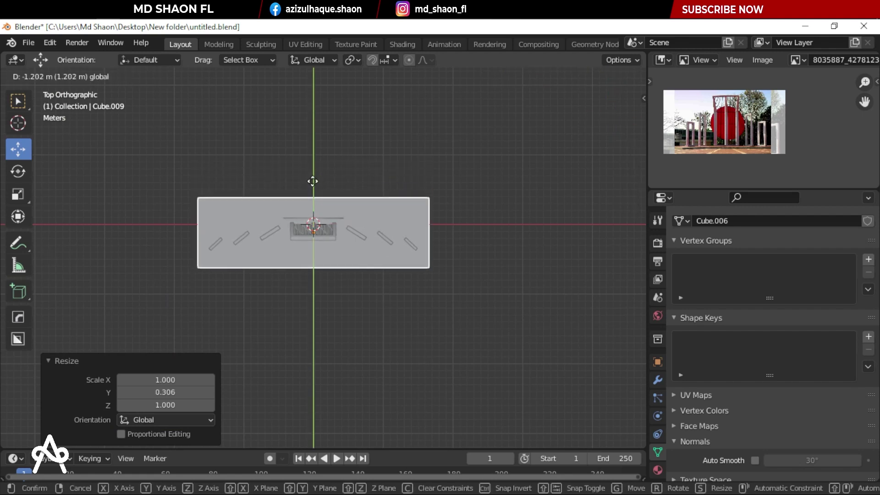
pyautogui.moveTo(323, 180); pyautogui.dragTo(401, 149, button='middle')
pyautogui.press('KP_1')
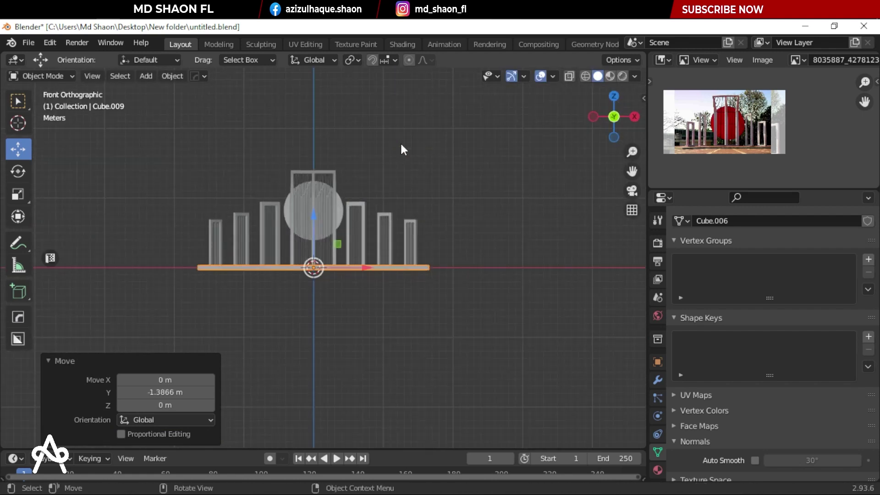
pyautogui.scroll(4, 729, 152)
pyautogui.moveTo(728, 153); pyautogui.dragTo(765, 106, button='middle')
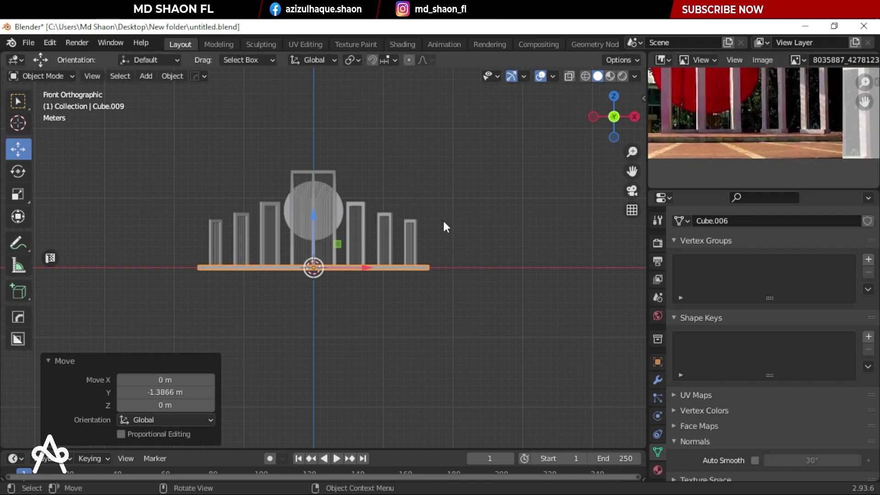
# Step: Duplicate the base slab, lower the copy, and scale it 2.393 along X
pyautogui.hotkey('shift', 'd')
pyautogui.rightClick(410, 270)
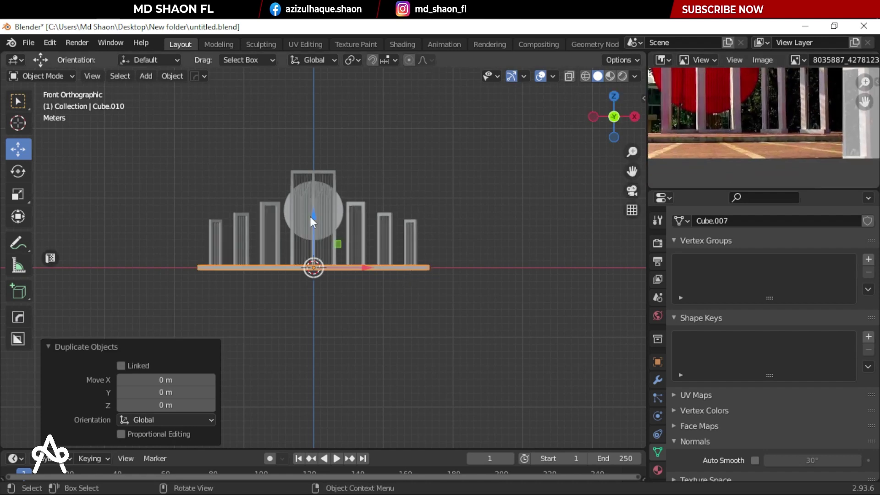
pyautogui.moveTo(310, 211); pyautogui.dragTo(313, 218)
pyautogui.press('KP_7')
pyautogui.press('s')
pyautogui.press('x')
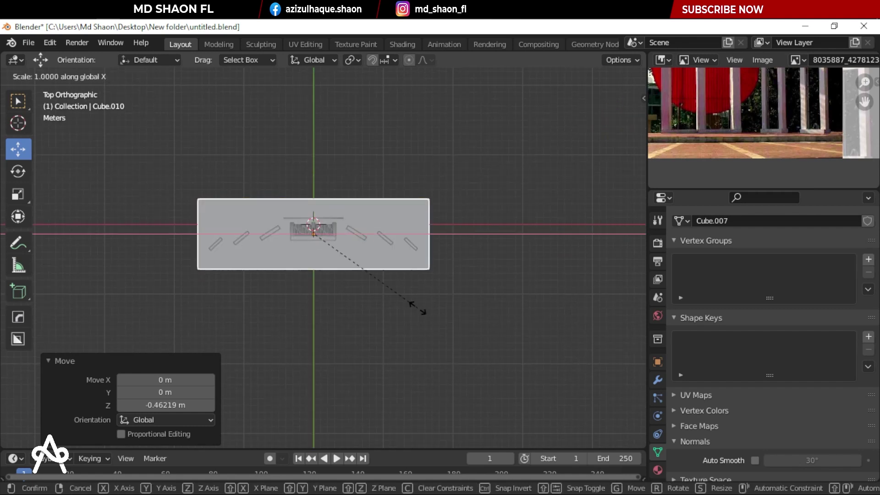
pyautogui.click(540, 289)
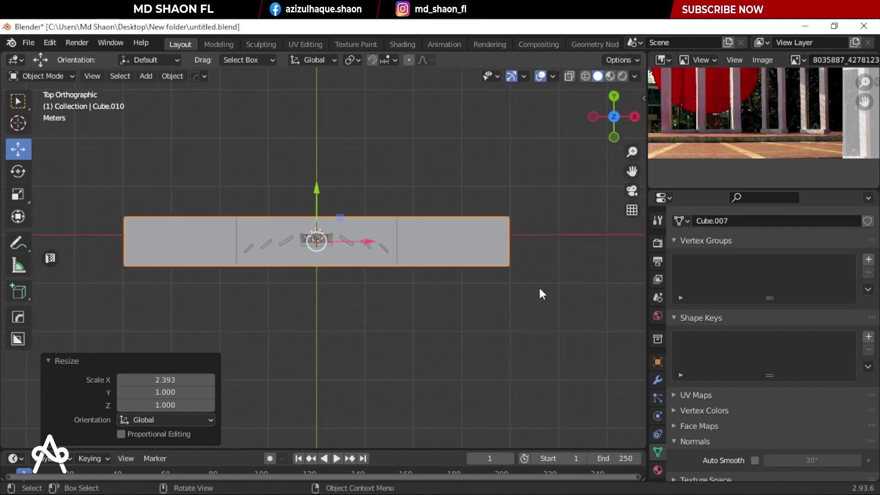
# Step: Scale the plate 7.053 along Y, then 1.391 uniformly
pyautogui.scroll(-3, 413, 211)
pyautogui.press('s')
pyautogui.press('y')
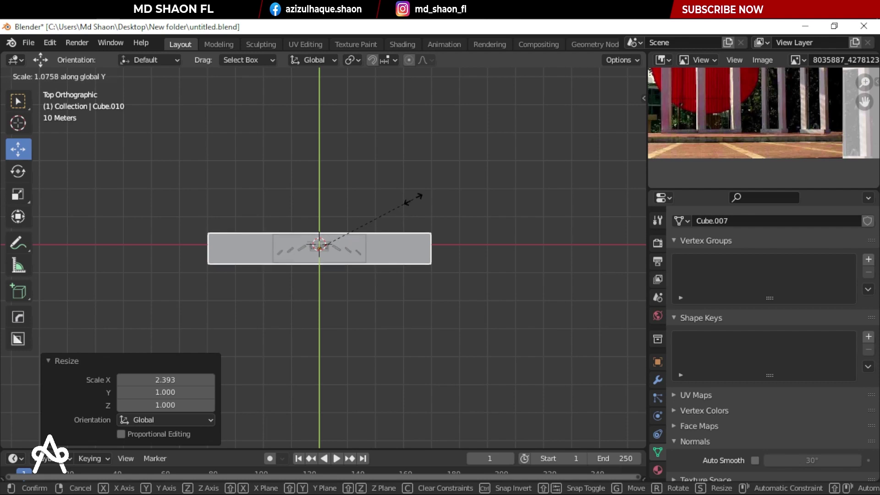
pyautogui.click(323, 173)
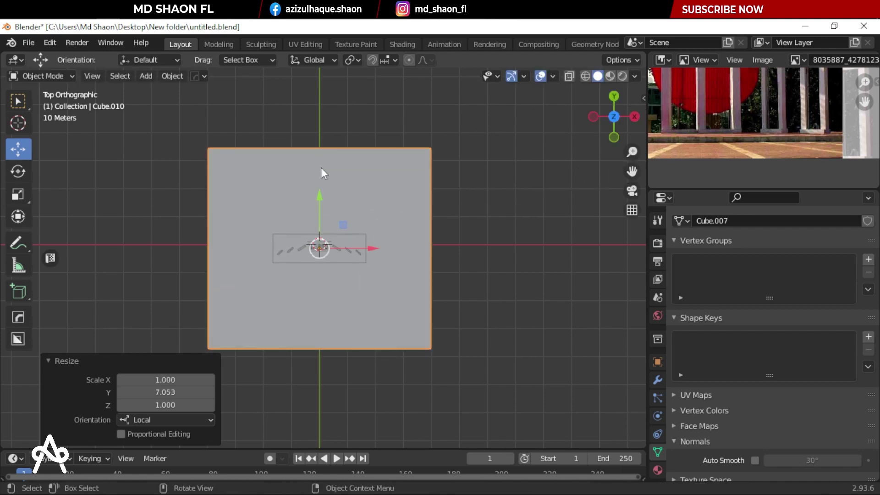
pyautogui.press('s')
pyautogui.click(565, 291)
# Step: From the front view, thin the plate to 0.399 along Z
pyautogui.press('KP_1')
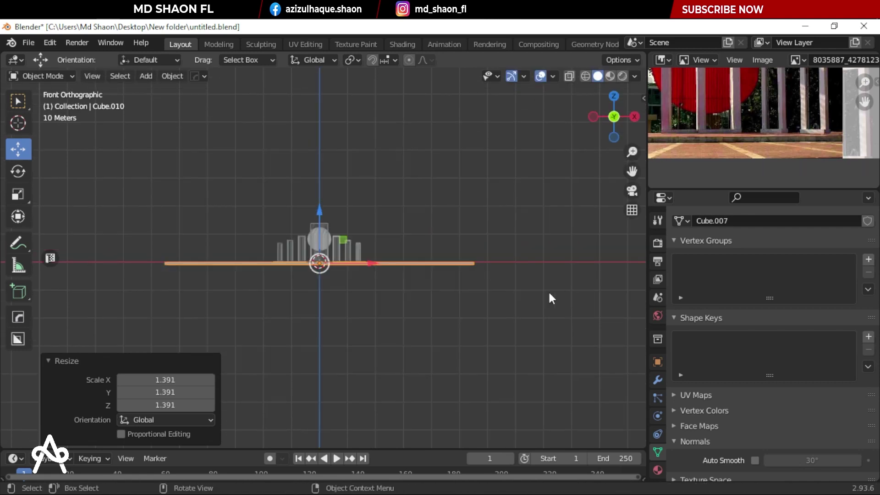
pyautogui.scroll(4, 504, 284)
pyautogui.scroll(4, 477, 243)
pyautogui.scroll(3, 476, 218)
pyautogui.press('s')
pyautogui.press('z')
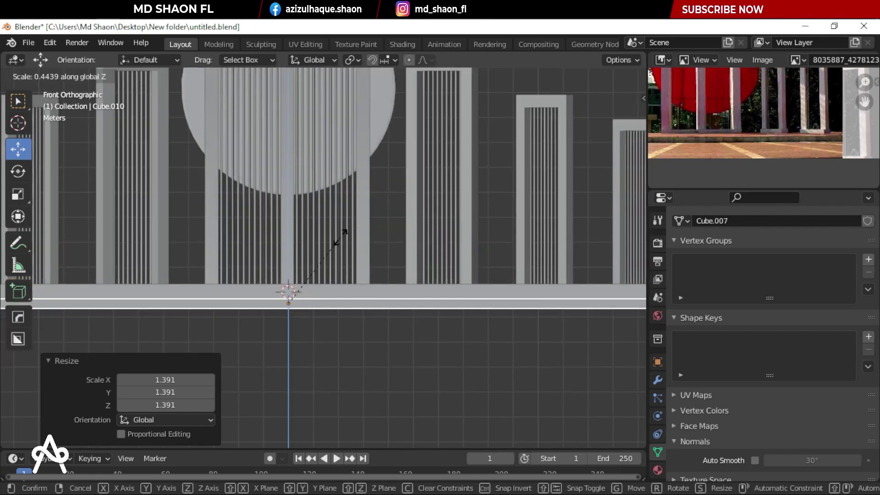
pyautogui.click(335, 246)
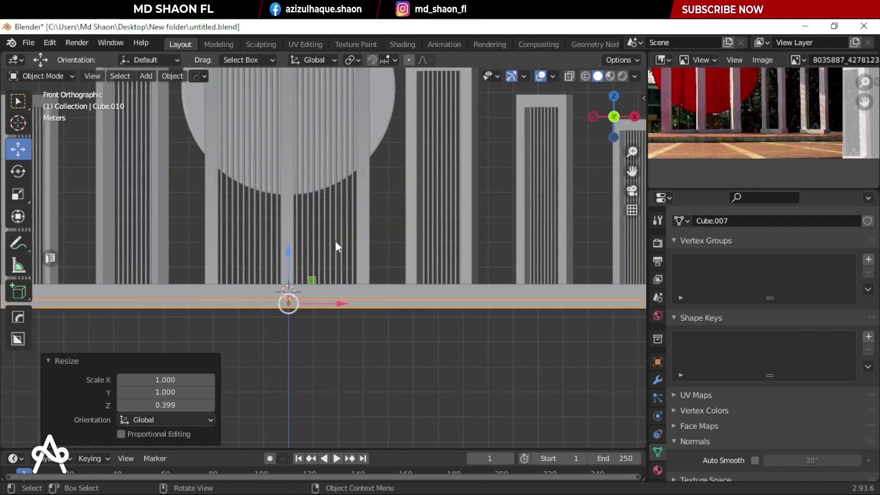
# Step: Inspect the finished ground platform from above and bring up the Apply transforms menu
pyautogui.scroll(-6, 334, 241)
pyautogui.moveTo(348, 301)
pyautogui.keyDown('shift'); pyautogui.mouseDown(button='middle')
pyautogui.moveTo(367, 309)
pyautogui.moveTo(323, 331)
pyautogui.moveTo(365, 328)
pyautogui.mouseUp(button='middle'); pyautogui.keyUp('shift')
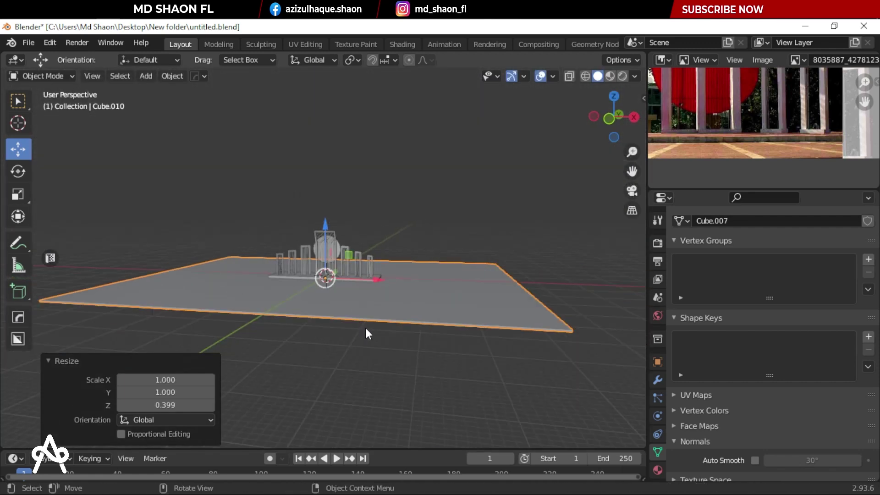
pyautogui.scroll(2, 376, 325)
pyautogui.scroll(-2, 694, 146)
pyautogui.scroll(-1, 694, 146)
pyautogui.scroll(2, 511, 260)
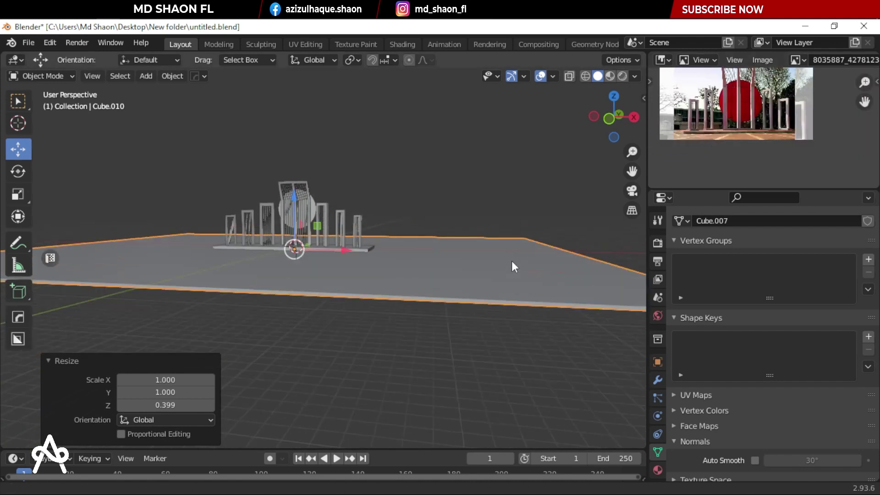
pyautogui.moveTo(511, 260); pyautogui.dragTo(399, 299, button='middle')
pyautogui.scroll(-2, 422, 289)
pyautogui.scroll(3, 419, 241)
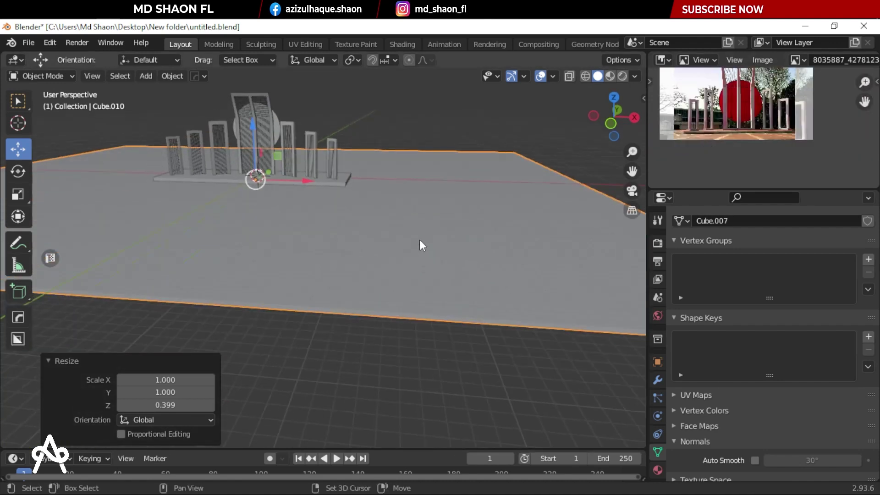
pyautogui.scroll(-2, 421, 245)
pyautogui.moveTo(314, 249)
pyautogui.mouseDown(button='middle')
pyautogui.moveTo(367, 304)
pyautogui.moveTo(396, 281)
pyautogui.mouseUp(button='middle')
pyautogui.scroll(-2, 397, 281)
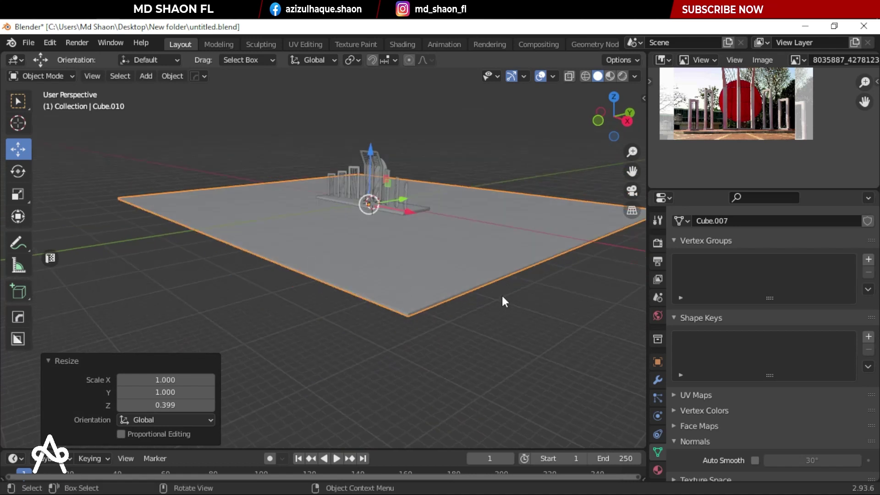
pyautogui.hotkey('ctrl', 'a')
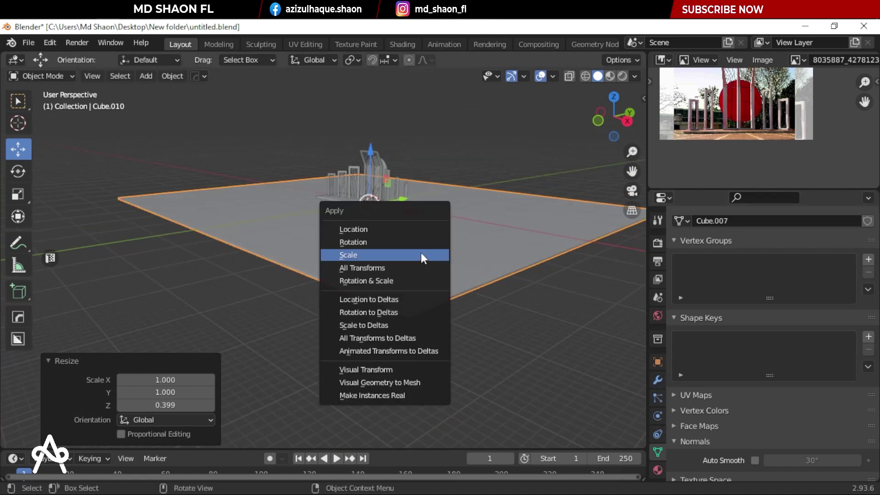
# Step: Apply the ground plate's scale and add an Array modifier with zero X offset
pyautogui.click(421, 255)
pyautogui.click(657, 379)
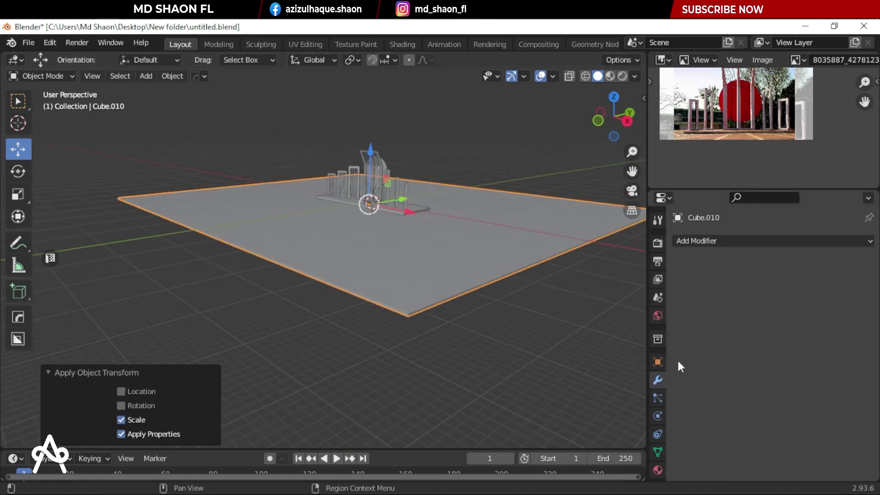
pyautogui.click(722, 240)
pyautogui.click(652, 277)
pyautogui.scroll(2, 454, 288)
pyautogui.scroll(2, 378, 270)
pyautogui.write('0')
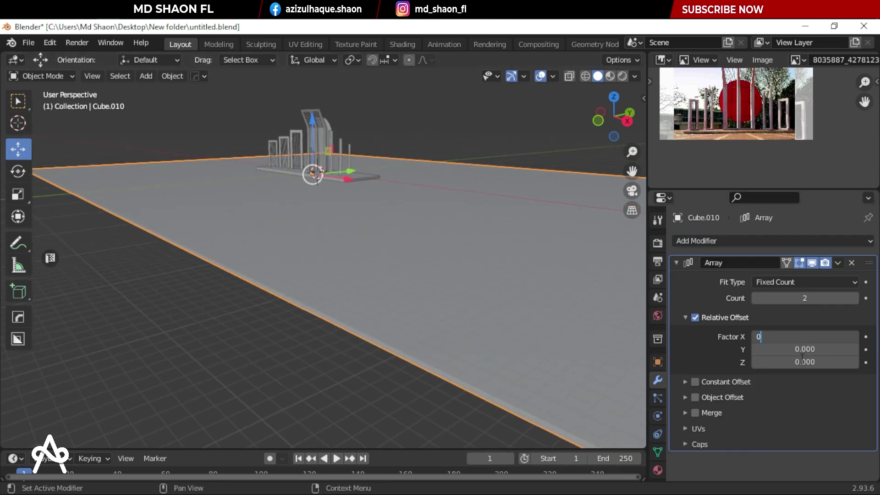
pyautogui.press('Return')
pyautogui.press('Return')
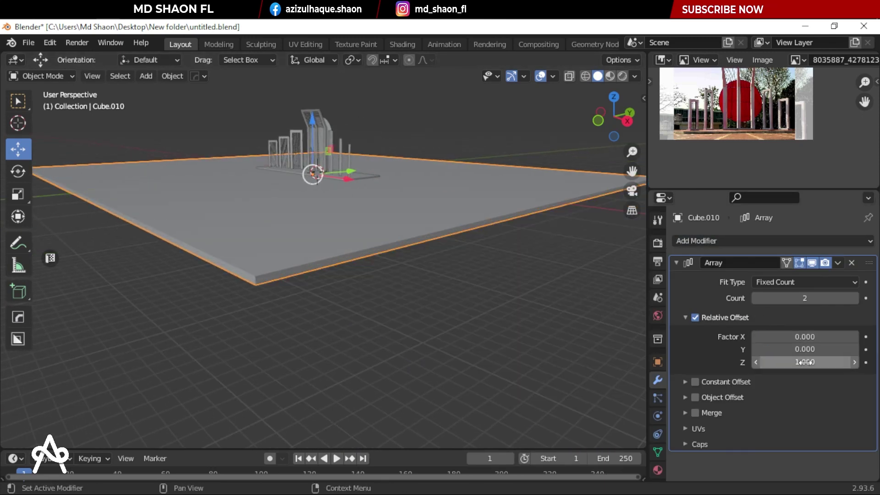
# Step: Stack the array copy beneath the plate with a Z offset of -1
pyautogui.moveTo(804, 362); pyautogui.dragTo(733, 361)
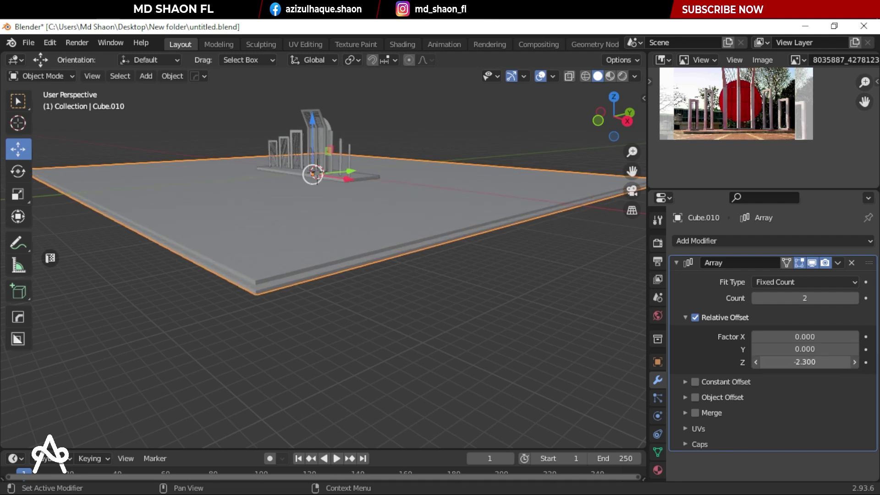
pyautogui.press('KP_3')
pyautogui.keyDown('shift'); pyautogui.moveTo(512, 296); pyautogui.dragTo(526, 329, button='middle'); pyautogui.keyUp('shift')
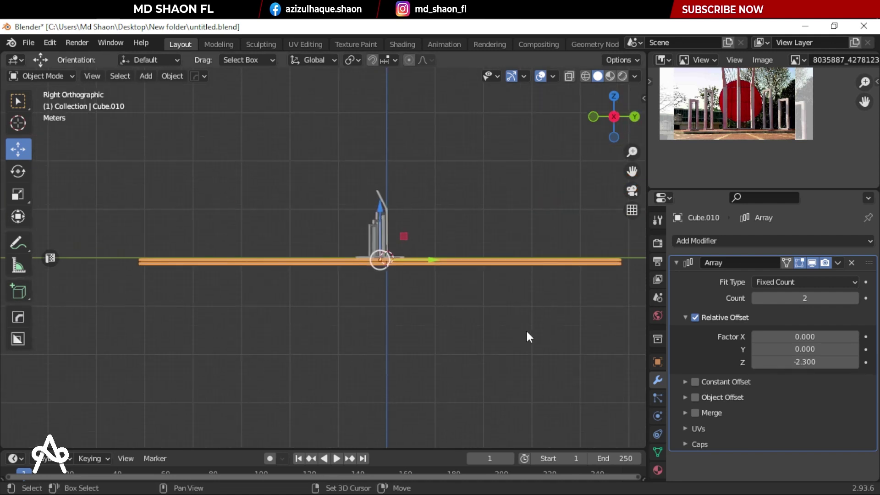
pyautogui.click(756, 362)
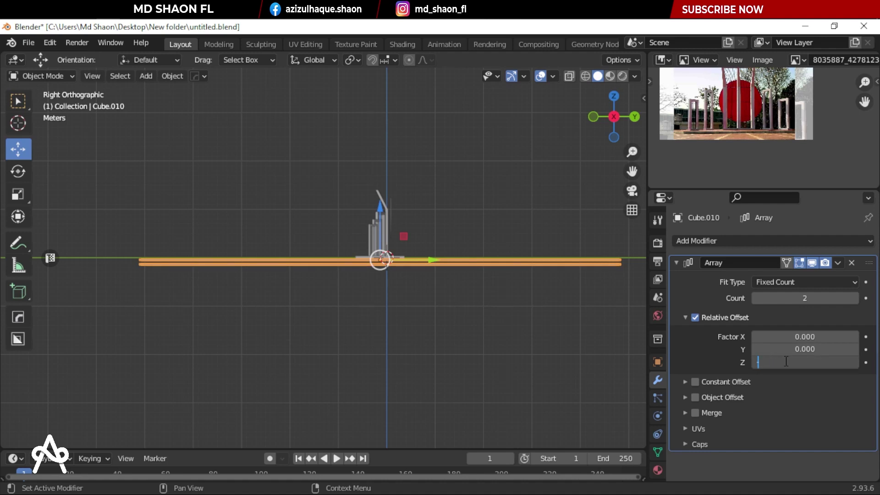
pyautogui.write('-1')
pyautogui.press('Return')
pyautogui.scroll(3, 491, 276)
pyautogui.scroll(3, 375, 282)
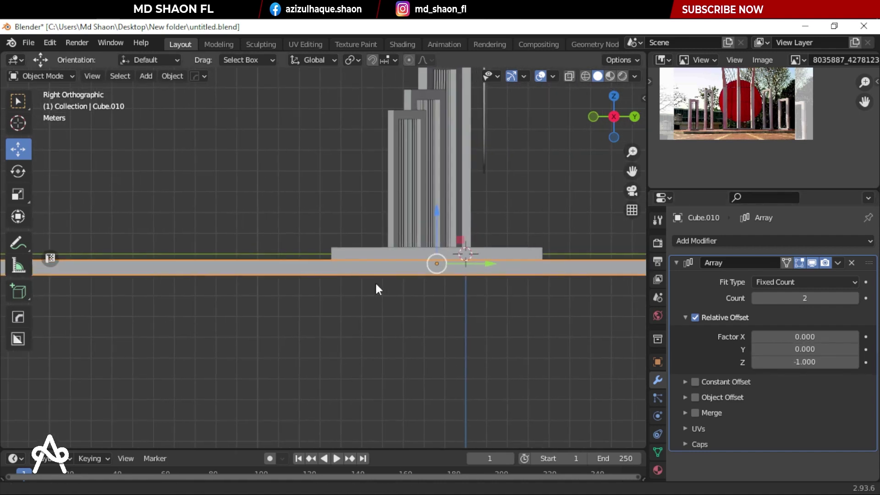
# Step: Adjust the array's Y offset, trying 1.1 and 0.2 before settling at -0.1
pyautogui.hotkey('shift', 'z')
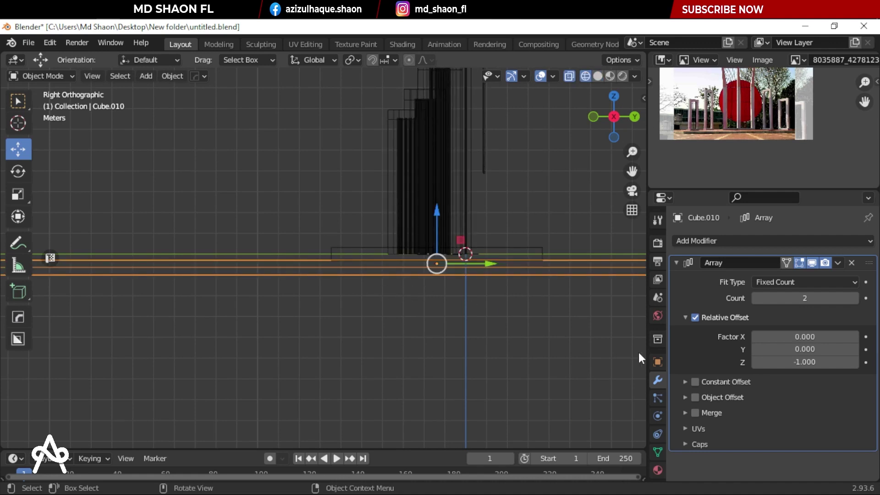
pyautogui.hotkey('shift', 'z')
pyautogui.scroll(-4, 487, 309)
pyautogui.scroll(-3, 534, 356)
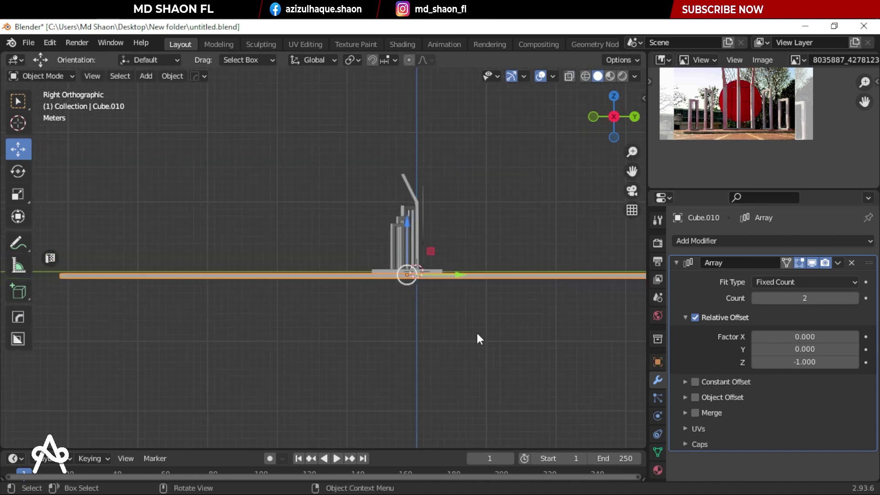
pyautogui.scroll(2, 477, 338)
pyautogui.scroll(4, 106, 303)
pyautogui.scroll(2, 347, 295)
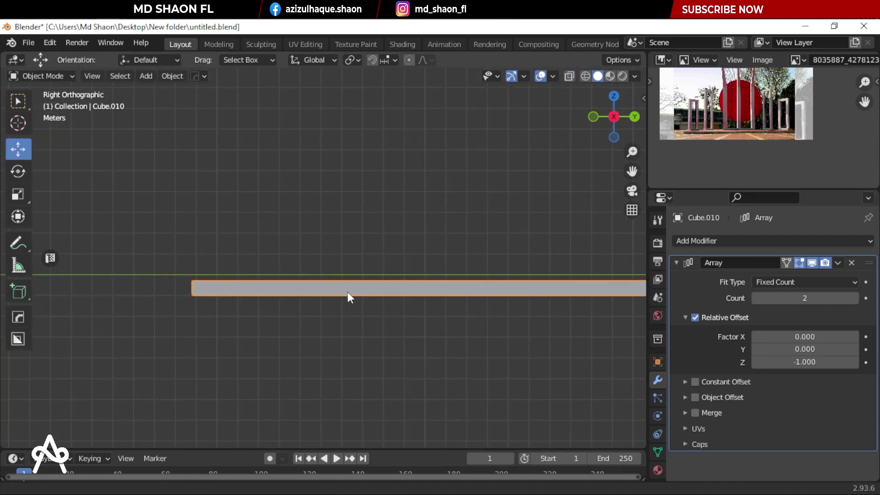
pyautogui.doubleClick(798, 349)
pyautogui.write('1.1')
pyautogui.press('Return')
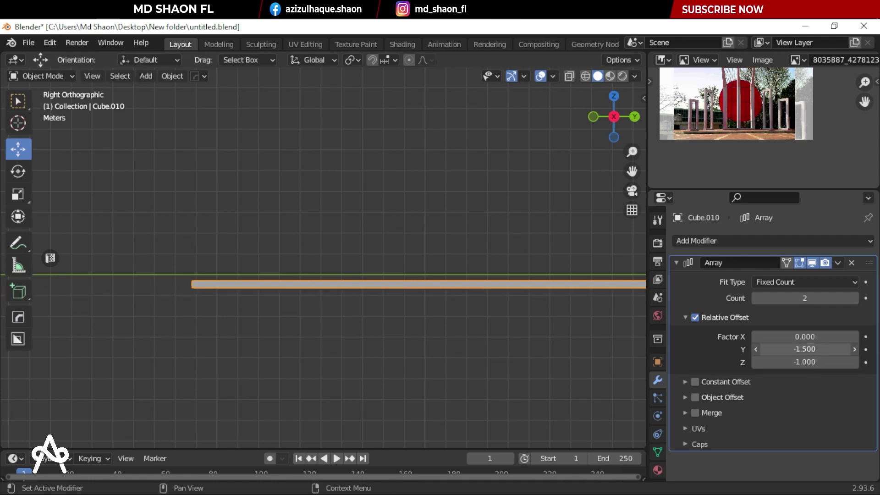
pyautogui.moveTo(804, 349); pyautogui.dragTo(818, 349)
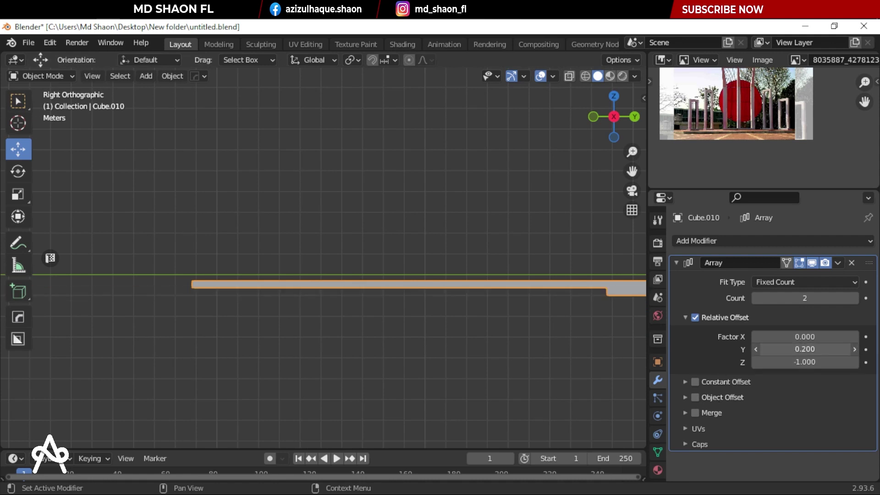
pyautogui.click(757, 351)
pyautogui.click(757, 351)
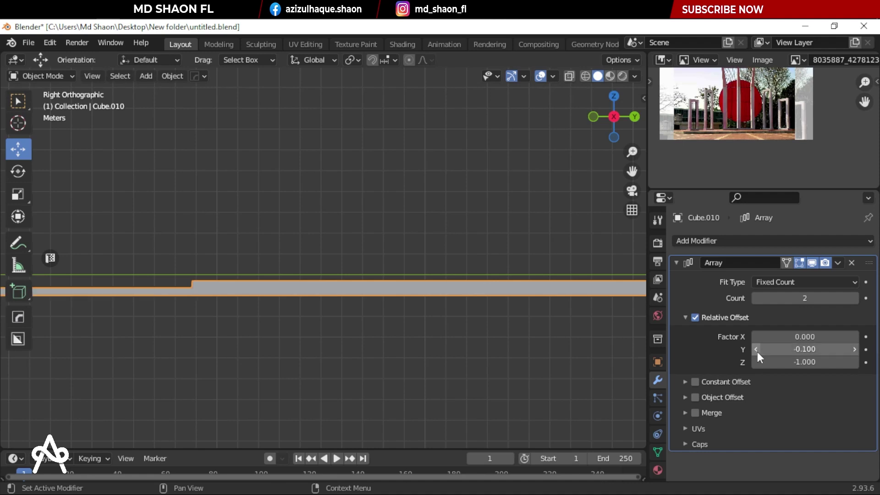
# Step: Apply the plate's scale again and fine-tune the array Y offset to -0.01
pyautogui.moveTo(472, 318)
pyautogui.mouseDown(button='middle')
pyautogui.moveTo(364, 312)
pyautogui.moveTo(447, 318)
pyautogui.moveTo(431, 337)
pyautogui.moveTo(452, 304)
pyautogui.moveTo(485, 321)
pyautogui.mouseUp(button='middle')
pyautogui.hotkey('ctrl', 'a')
pyautogui.click(452, 304)
pyautogui.doubleClick(810, 349)
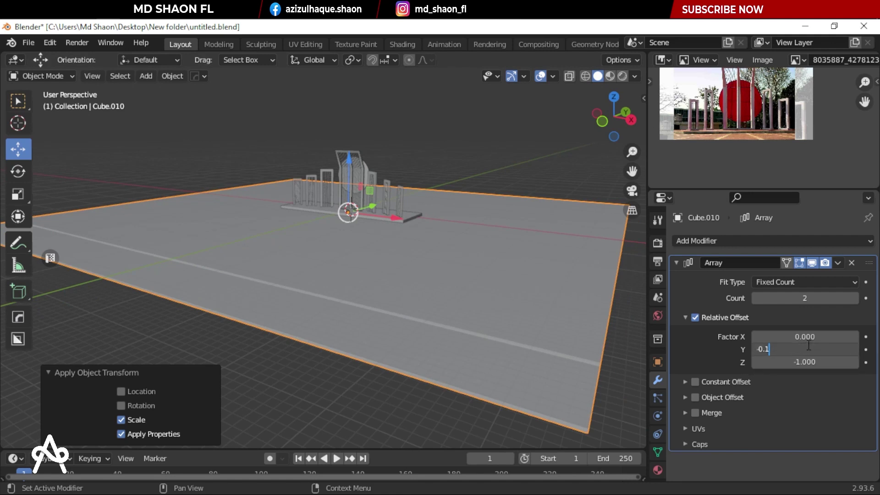
pyautogui.press('Return')
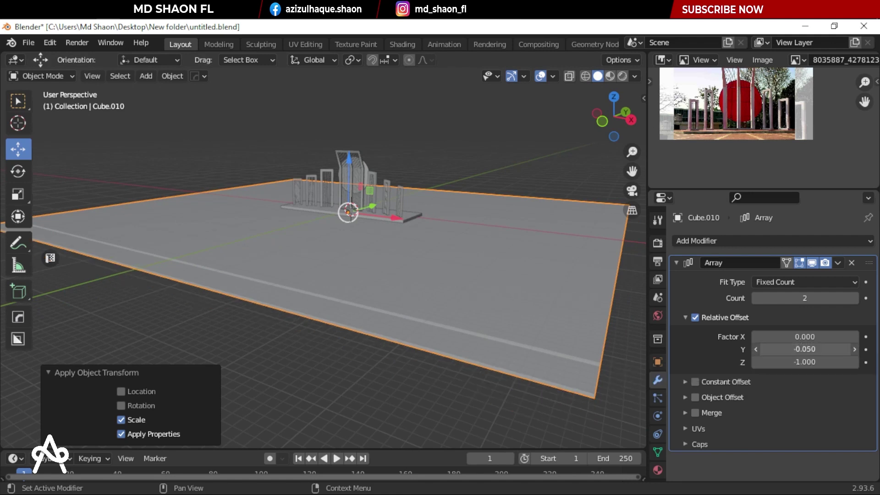
pyautogui.press('Return')
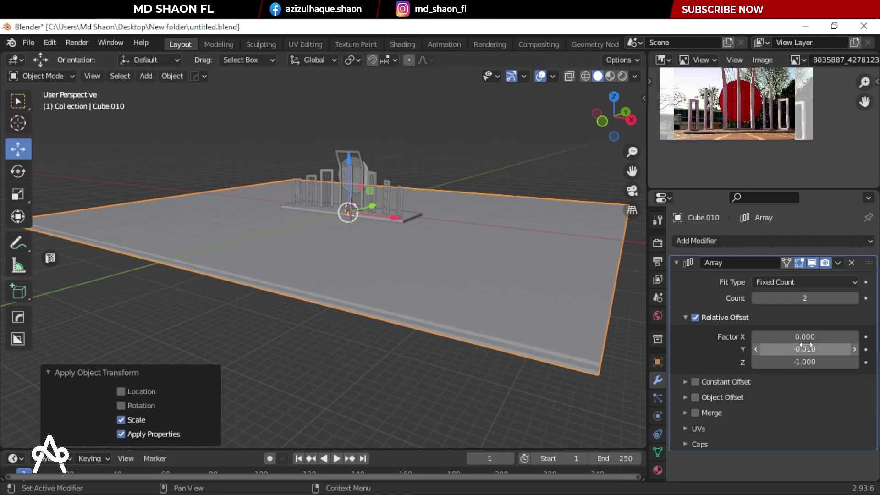
# Step: Scale the ground slab down to about 0.589
pyautogui.scroll(2, 375, 298)
pyautogui.scroll(2, 376, 317)
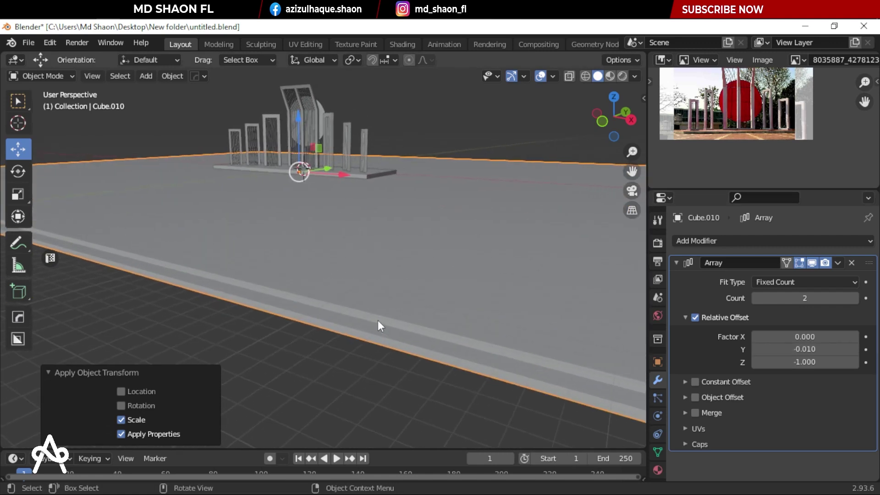
pyautogui.moveTo(378, 320); pyautogui.dragTo(279, 311, button='middle')
pyautogui.scroll(-2, 624, 318)
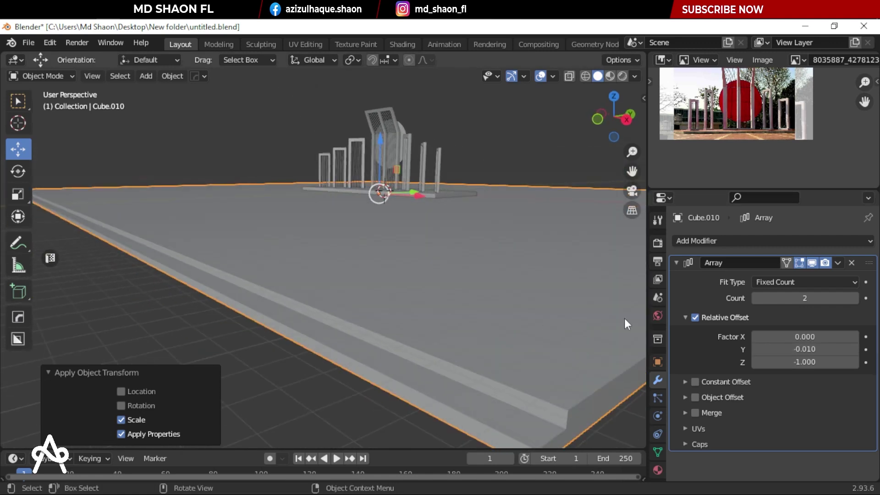
pyautogui.scroll(-2, 427, 304)
pyautogui.moveTo(431, 305)
pyautogui.mouseDown(button='middle')
pyautogui.moveTo(488, 284)
pyautogui.moveTo(565, 316)
pyautogui.mouseUp(button='middle')
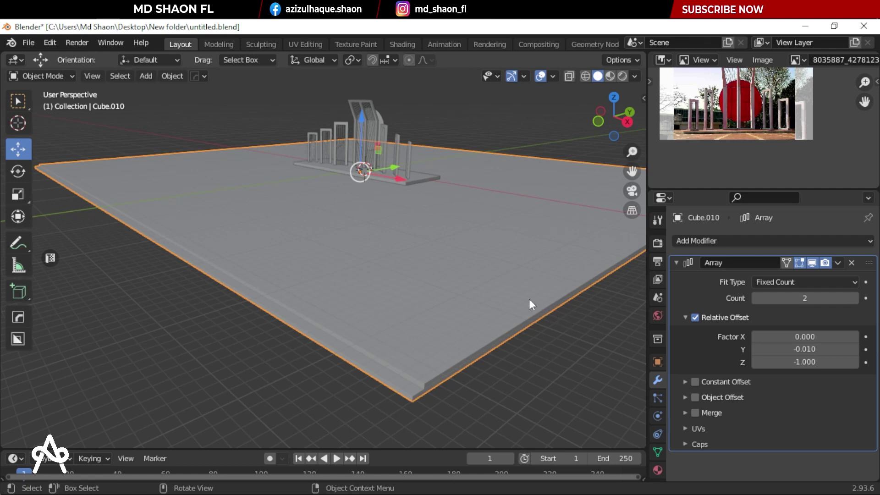
pyautogui.press('s')
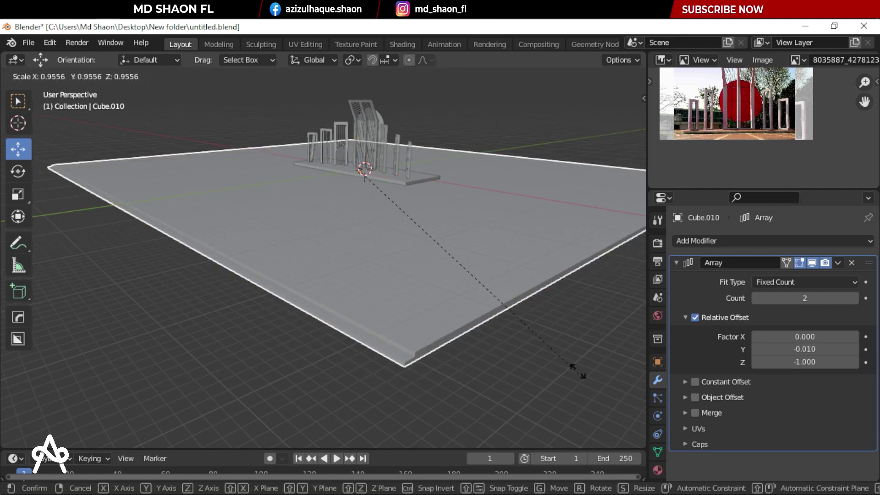
pyautogui.click(503, 294)
pyautogui.moveTo(436, 247)
pyautogui.mouseDown(button='middle')
pyautogui.moveTo(461, 270)
pyautogui.moveTo(458, 376)
pyautogui.moveTo(441, 320)
pyautogui.mouseUp(button='middle')
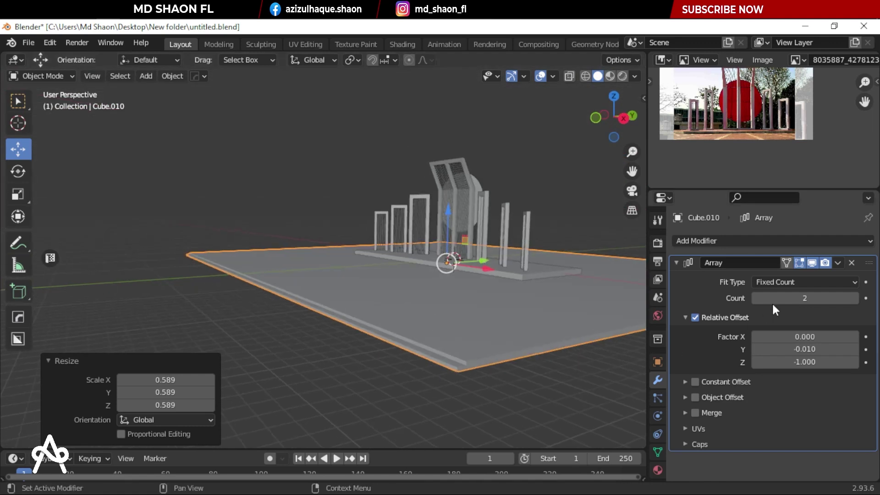
# Step: Raise the Array count to 22 and view the stepped platform in front orthographic
pyautogui.click(854, 298)
pyautogui.click(854, 298)
pyautogui.click(854, 298)
pyautogui.click(854, 298)
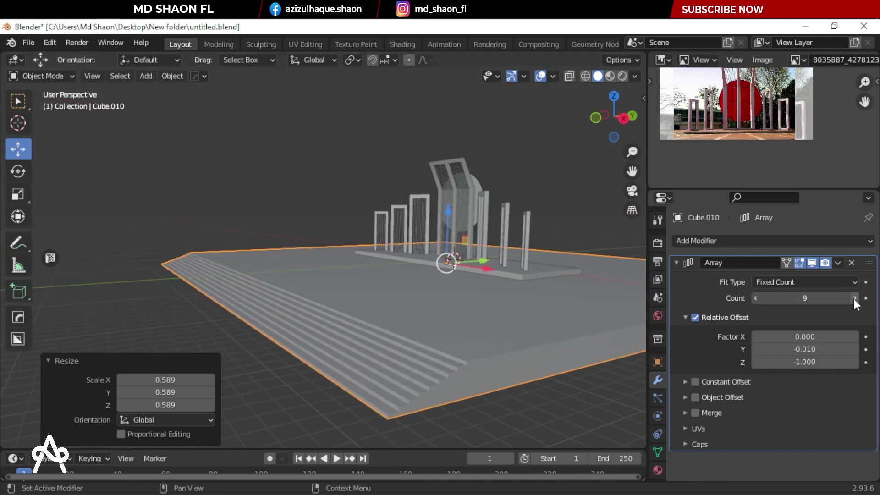
pyautogui.click(854, 298)
pyautogui.click(854, 298)
pyautogui.click(854, 296)
pyautogui.click(854, 297)
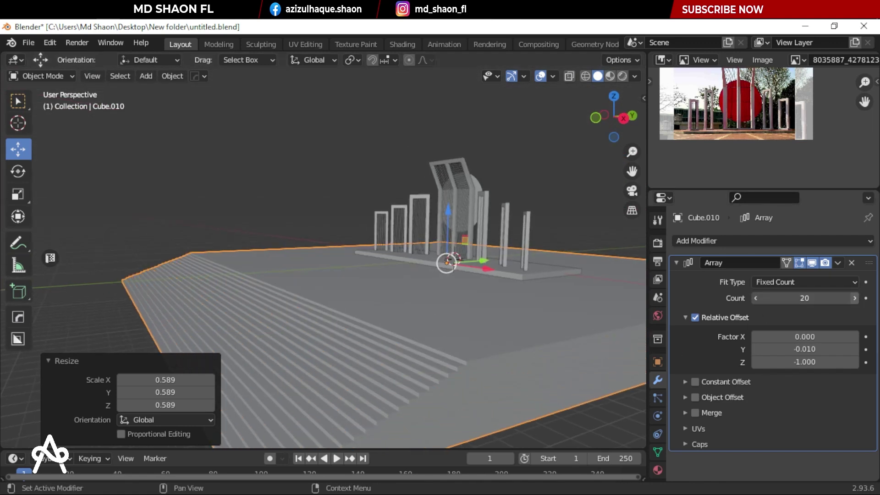
pyautogui.moveTo(547, 299)
pyautogui.mouseDown(button='middle')
pyautogui.moveTo(433, 316)
pyautogui.moveTo(281, 302)
pyautogui.moveTo(351, 310)
pyautogui.mouseUp(button='middle')
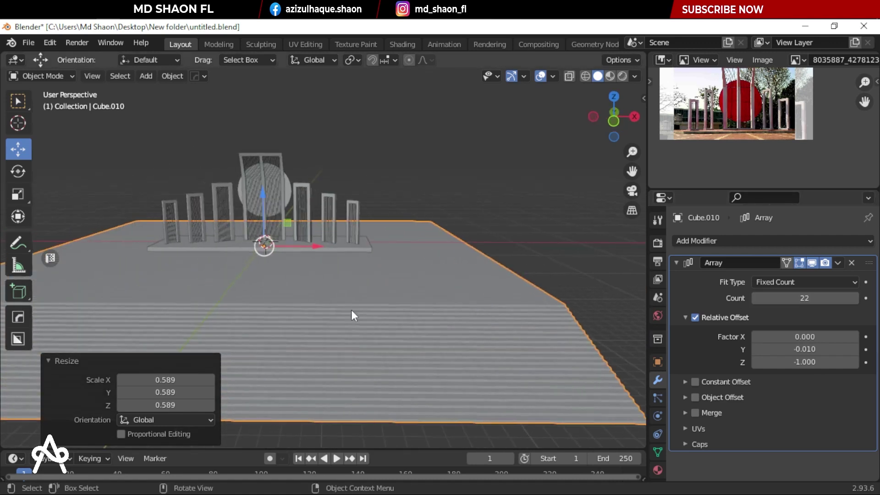
pyautogui.press('KP_1')
pyautogui.scroll(-2, 249, 224)
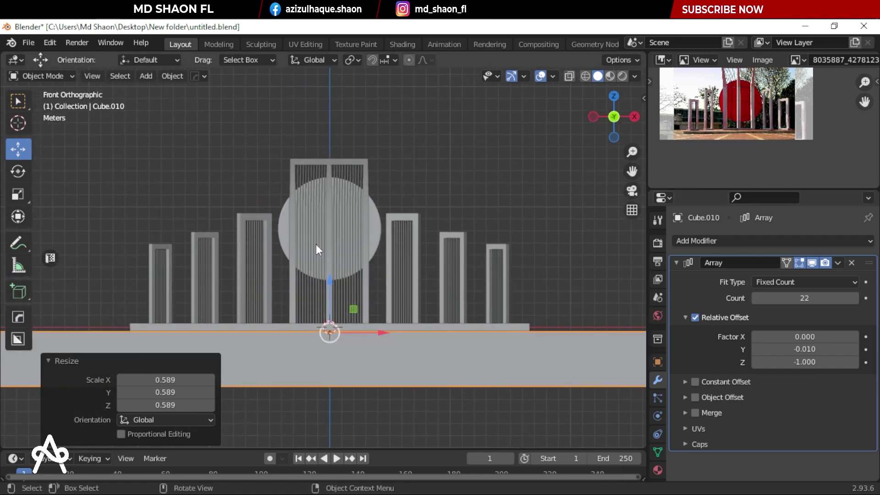
pyautogui.keyDown('shift'); pyautogui.moveTo(249, 223); pyautogui.dragTo(337, 238, button='middle'); pyautogui.keyUp('shift')
pyautogui.scroll(3, 337, 238)
pyautogui.hotkey('shift', 'a')
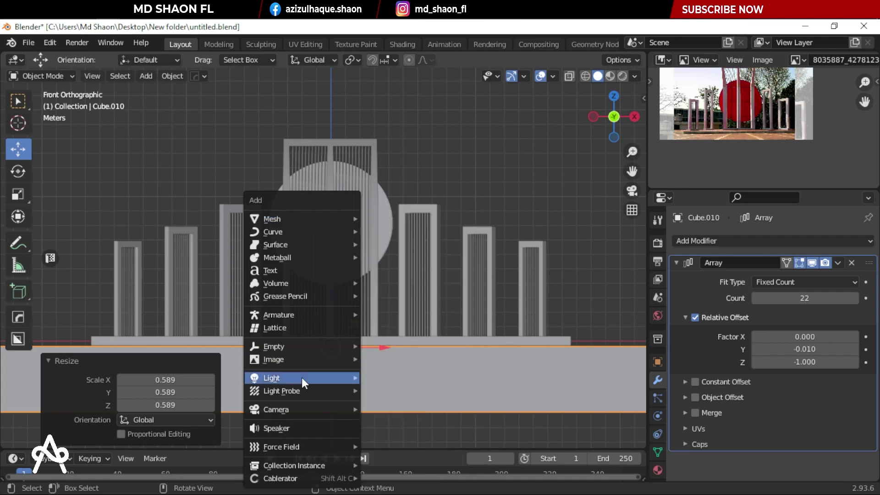
# Step: Add a camera aligned to the front view and move it along its local depth axis
pyautogui.click(287, 426)
pyautogui.hotkey('ctrl', 'z')
pyautogui.hotkey('shift', 'a')
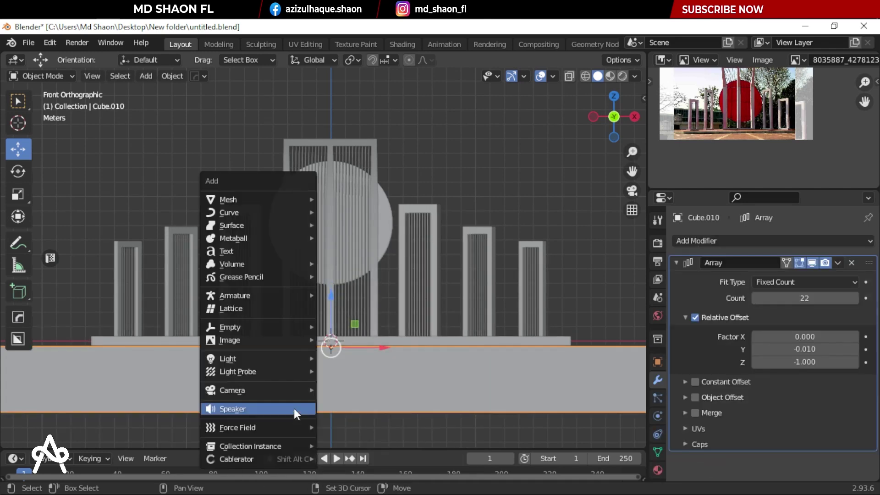
pyautogui.click(328, 387)
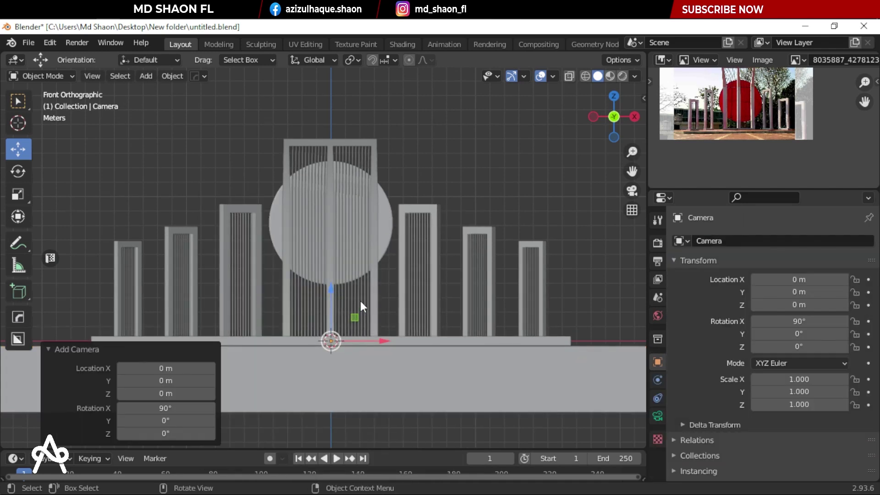
pyautogui.press('ctrl+alt+KP_0')
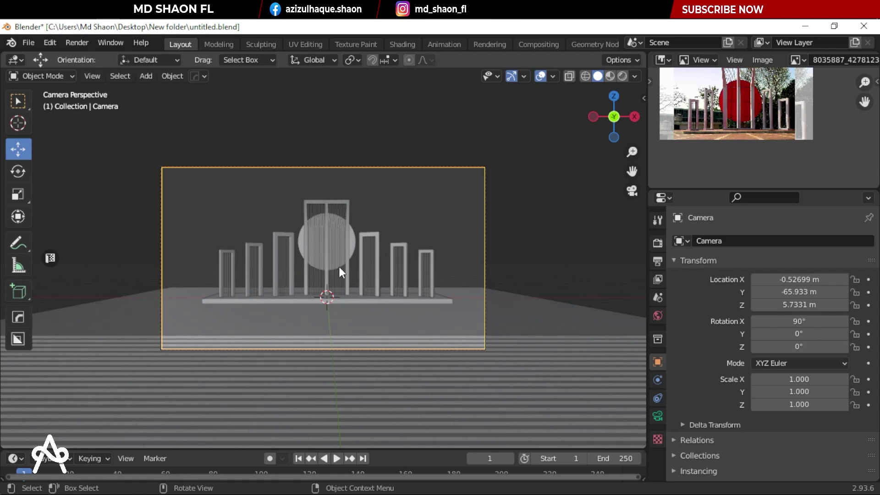
pyautogui.press('g')
pyautogui.press('z')
pyautogui.press('z')
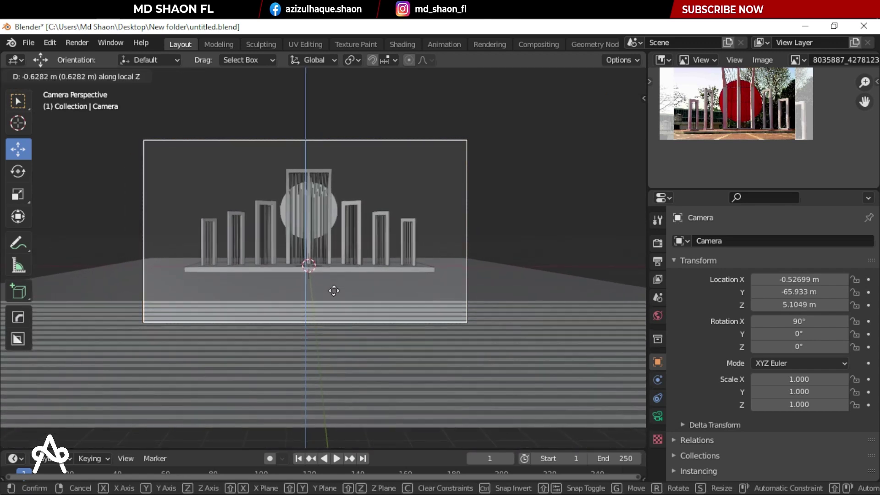
pyautogui.click(334, 298)
# Step: Preview the camera-framed monument in Rendered shading
pyautogui.press('g')
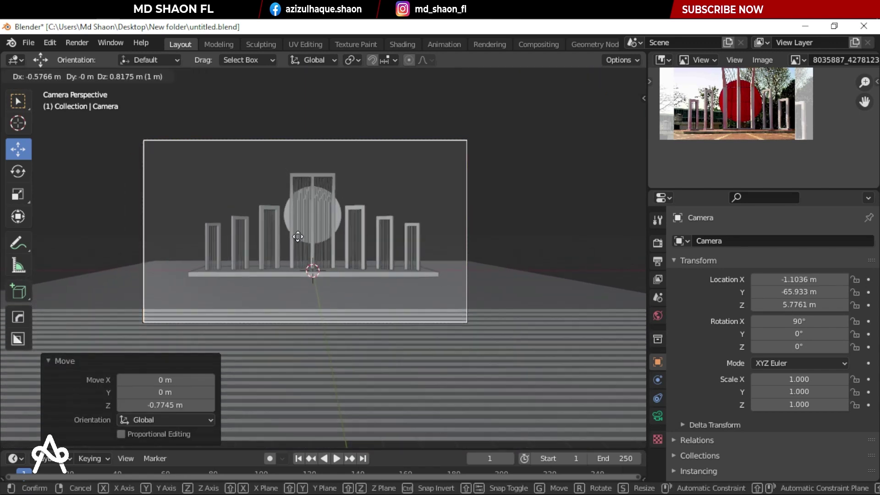
pyautogui.press('Escape')
pyautogui.scroll(2, 362, 266)
pyautogui.press('z')
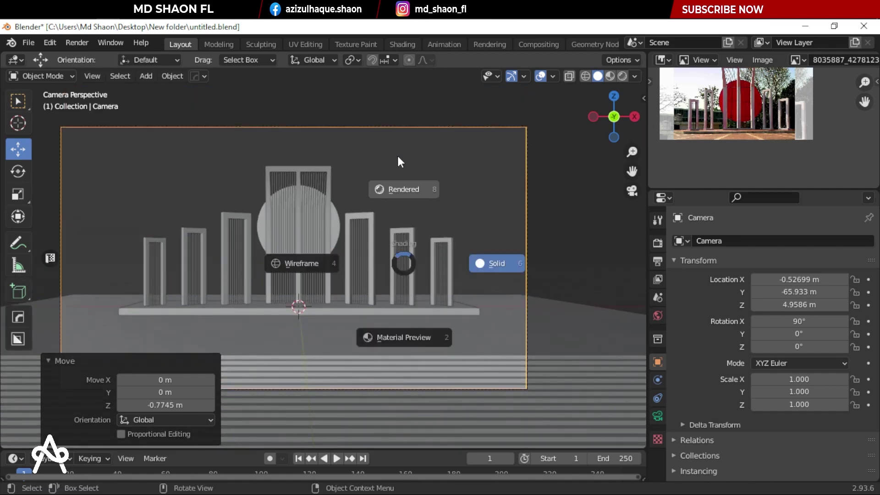
pyautogui.click(408, 192)
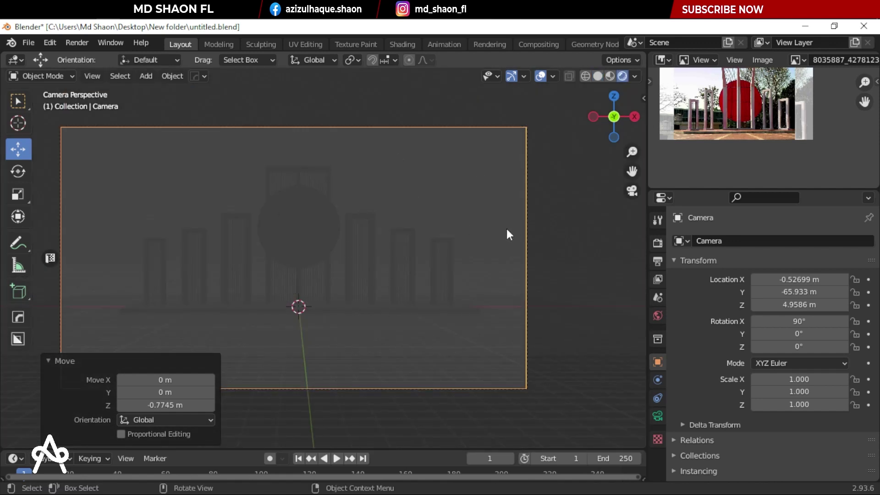
# Step: Save the file and set the Ambient Occlusion distance to 10 m
pyautogui.hotkey('ctrl', 's')
pyautogui.scroll(-3, 476, 248)
pyautogui.scroll(3, 463, 268)
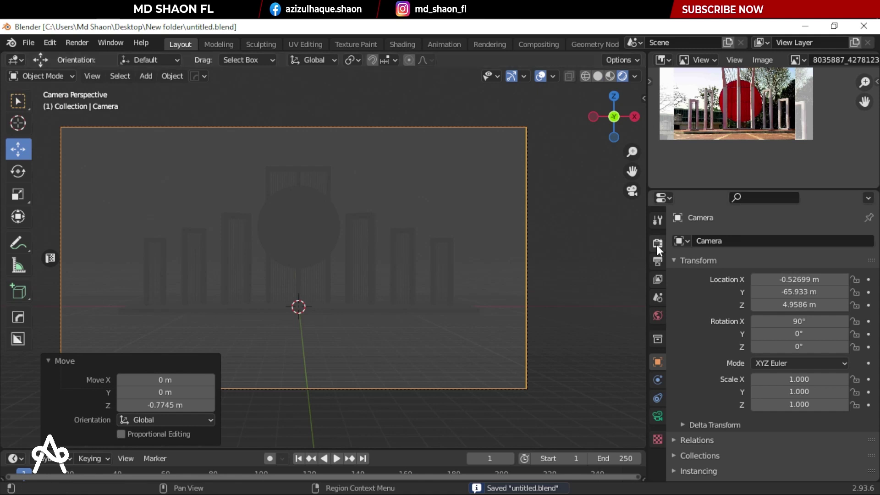
pyautogui.click(657, 243)
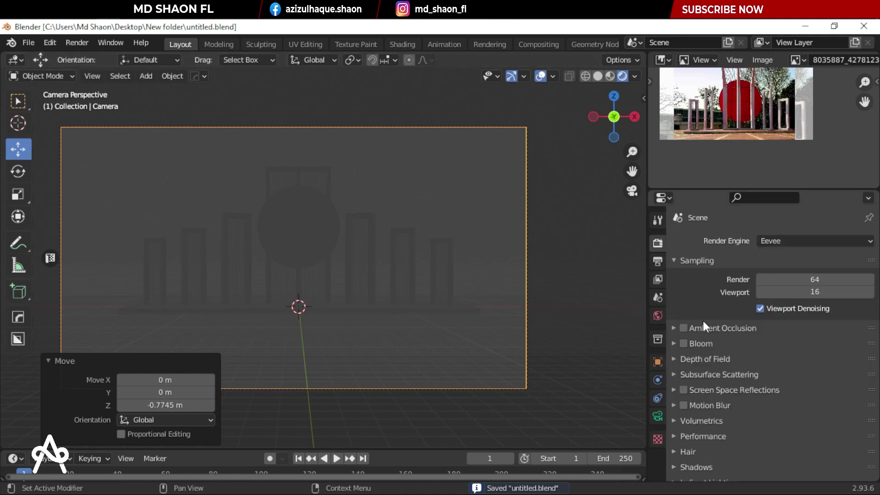
pyautogui.click(676, 328)
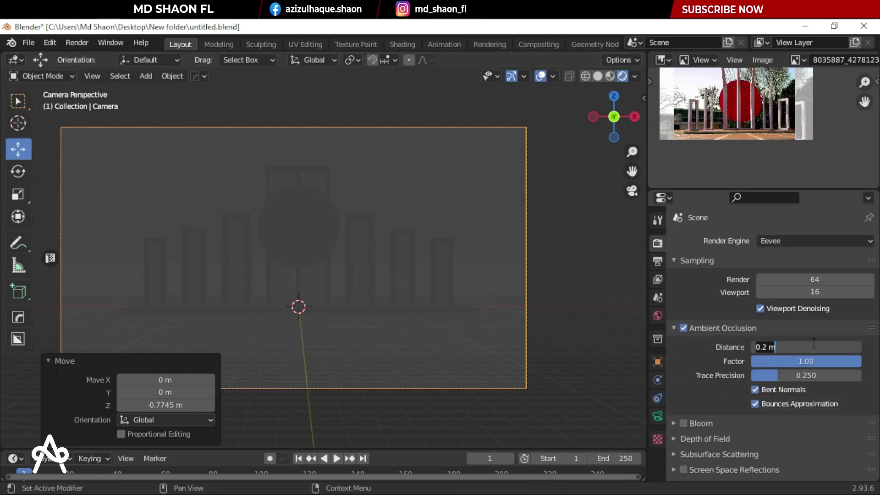
pyautogui.write('0')
pyautogui.press('Return')
# Step: Enable Bloom, Screen Space Reflections and Motion Blur, then save
pyautogui.scroll(3, 346, 311)
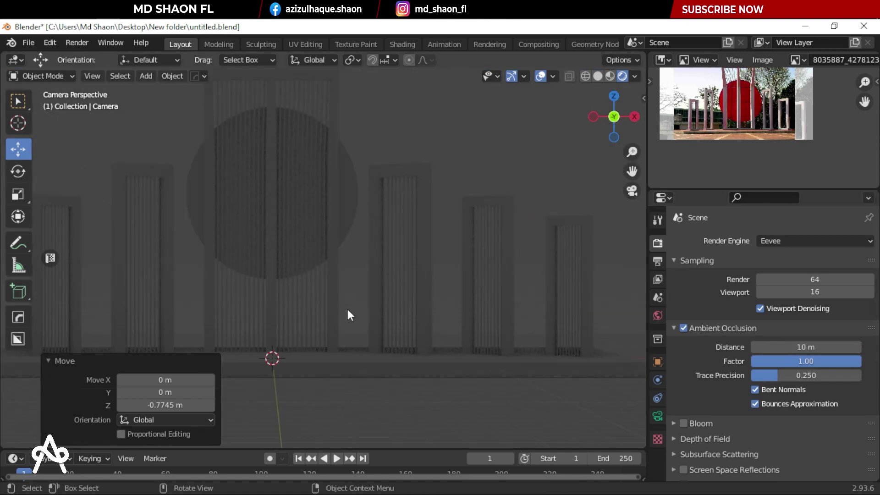
pyautogui.scroll(-4, 412, 366)
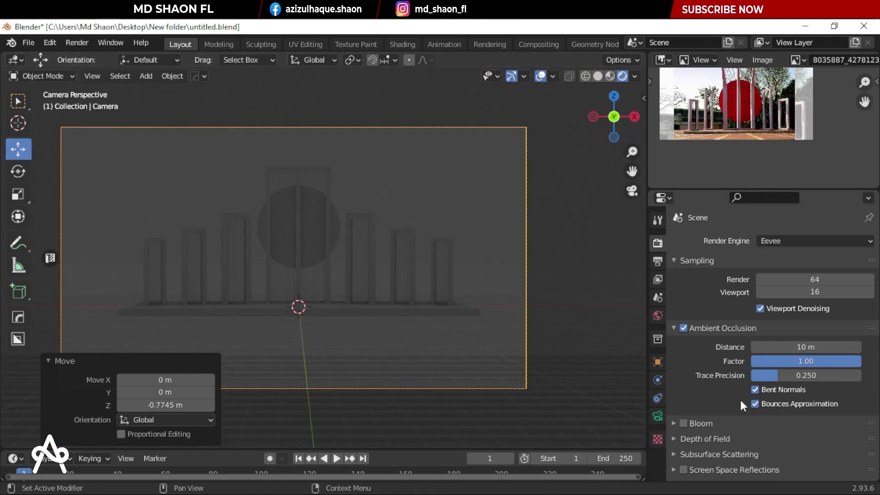
pyautogui.click(684, 424)
pyautogui.scroll(-5, 696, 408)
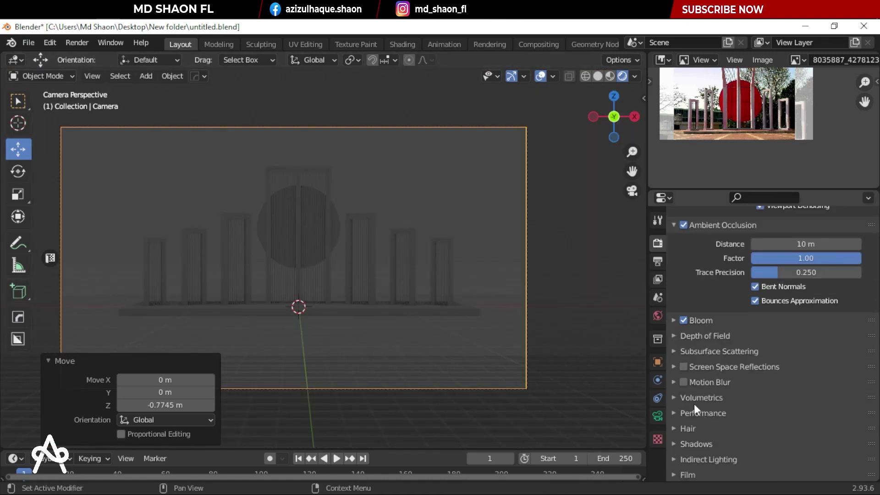
pyautogui.click(683, 367)
pyautogui.click(684, 382)
pyautogui.hotkey('ctrl', 's')
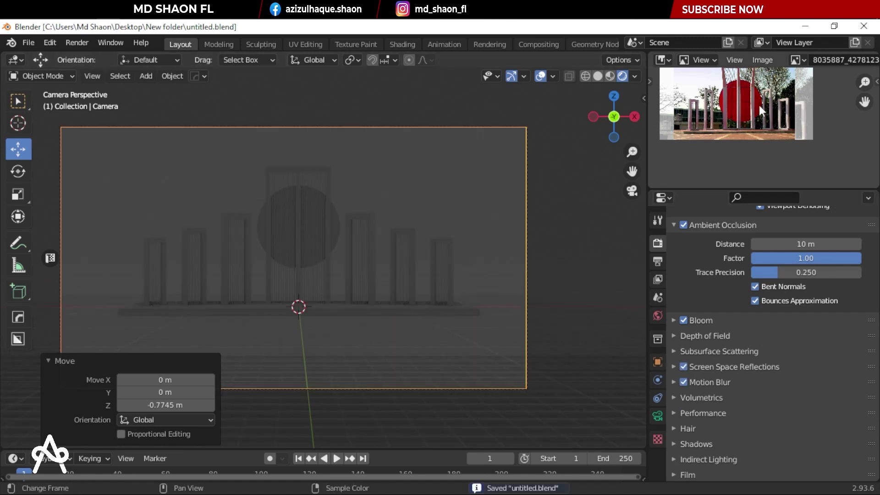
# Step: Replace the reference-photo area with the Outliner, save, and return to Solid shading
pyautogui.click(662, 60)
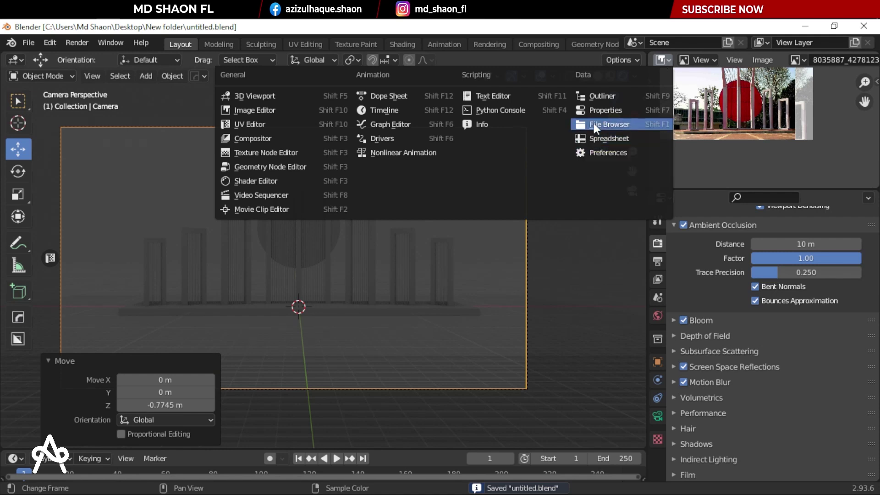
pyautogui.click(608, 97)
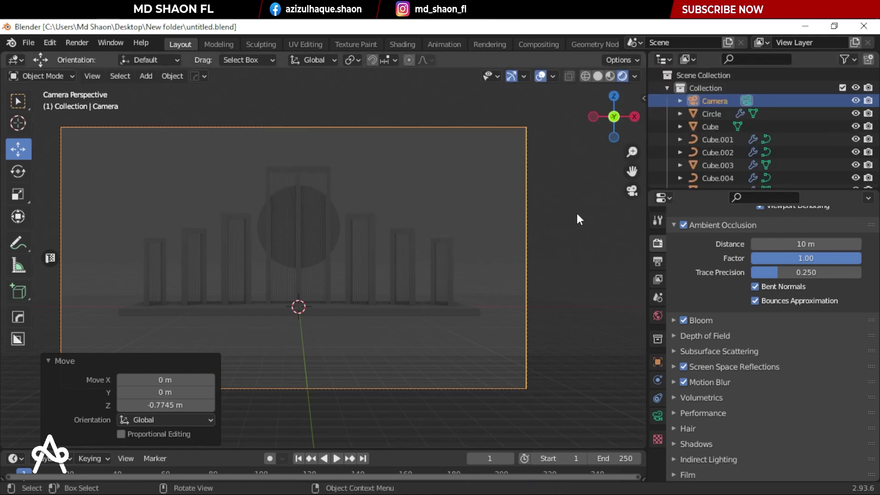
pyautogui.hotkey('ctrl', 's')
pyautogui.press('z')
pyautogui.click(449, 252)
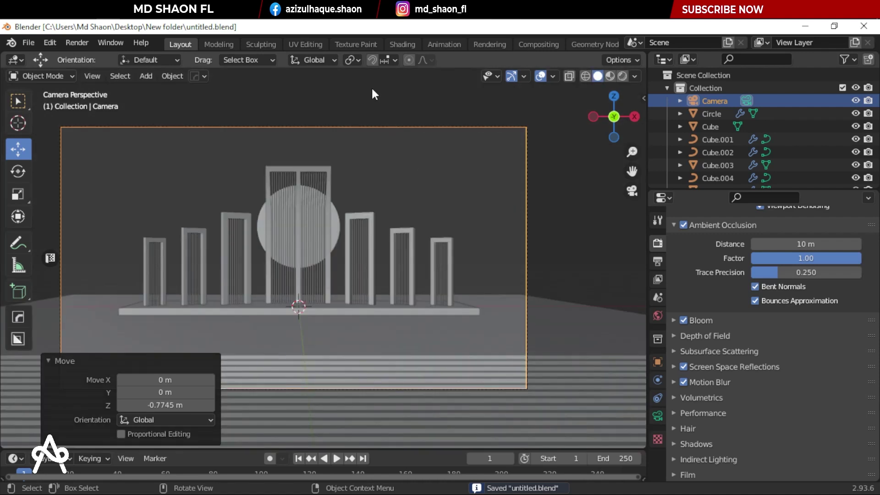
# Step: In the Shading workspace, select the monument base and both tall pillars
pyautogui.click(402, 44)
pyautogui.scroll(-3, 440, 142)
pyautogui.scroll(-4, 443, 176)
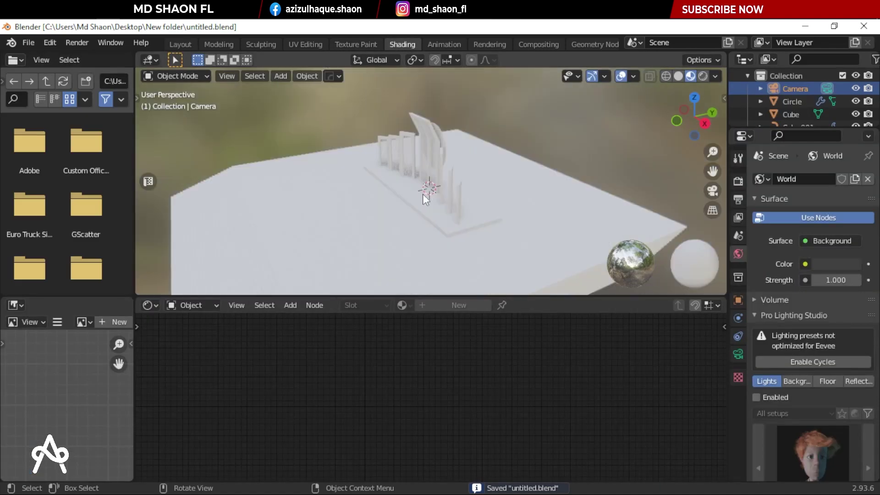
pyautogui.moveTo(423, 194)
pyautogui.mouseDown(button='middle')
pyautogui.moveTo(499, 179)
pyautogui.moveTo(497, 151)
pyautogui.mouseUp(button='middle')
pyautogui.scroll(2, 465, 177)
pyautogui.click(464, 200)
pyautogui.click(497, 152)
pyautogui.keyDown('shift'); pyautogui.click(347, 176); pyautogui.keyUp('shift')
# Step: Create a new material for the pillars named 'White'
pyautogui.click(422, 304)
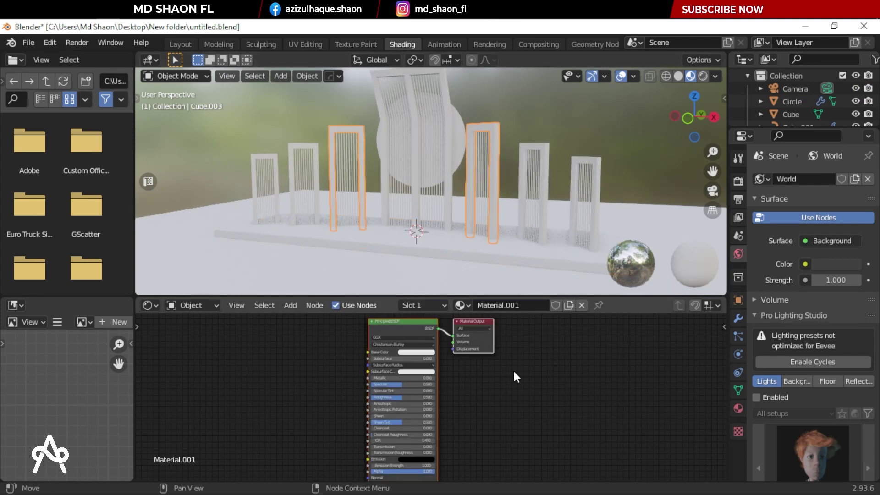
pyautogui.doubleClick(492, 305)
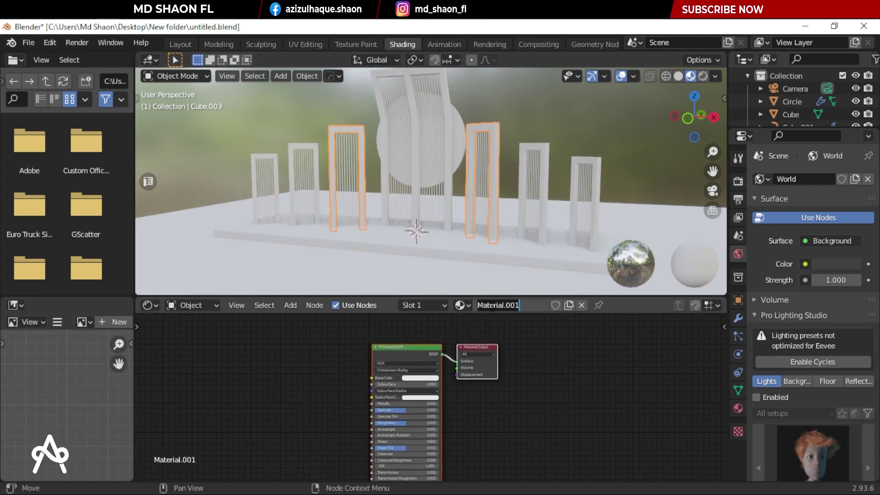
pyautogui.hotkey('ctrl', 'a')
pyautogui.write('White')
pyautogui.press('Return')
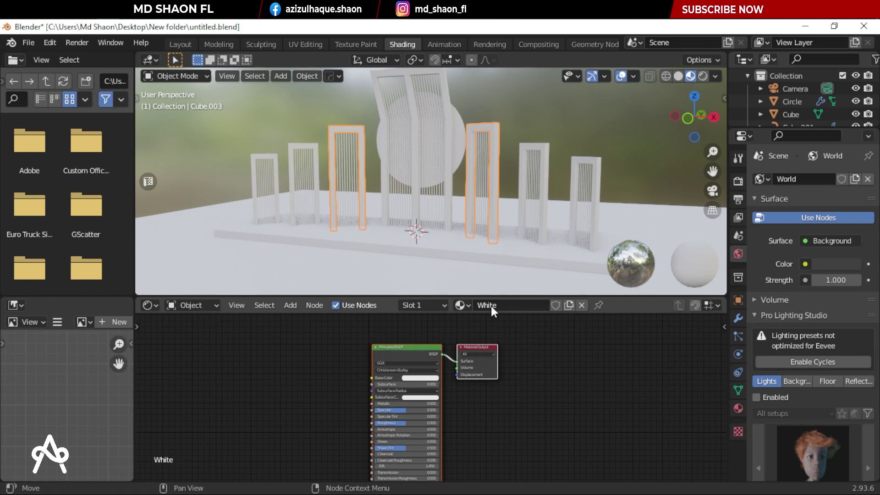
# Step: Raise the White material's Roughness to 0.755
pyautogui.click(737, 407)
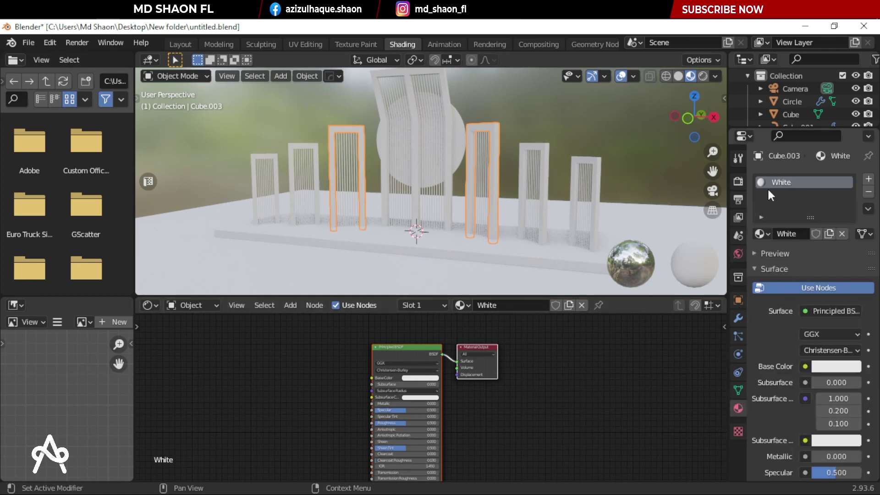
pyautogui.scroll(2, 505, 331)
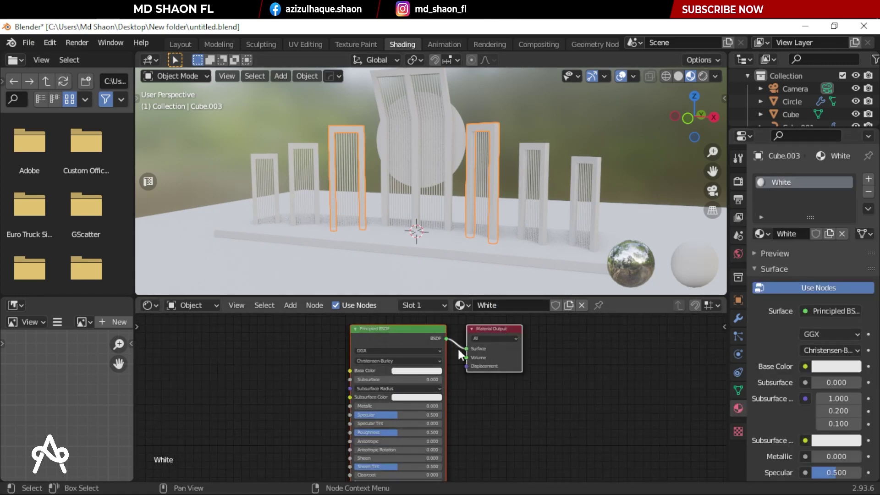
pyautogui.scroll(2, 460, 354)
pyautogui.scroll(2, 508, 409)
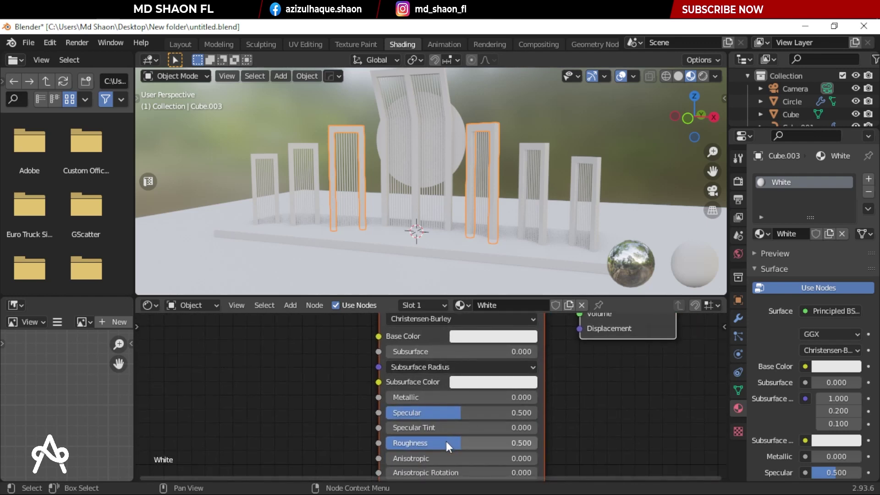
pyautogui.moveTo(446, 445); pyautogui.dragTo(499, 444)
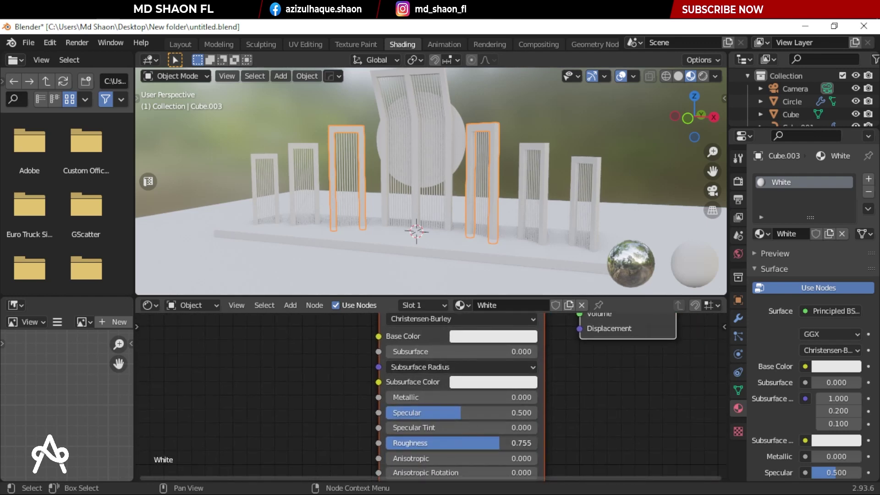
pyautogui.scroll(2, 407, 251)
pyautogui.scroll(2, 433, 260)
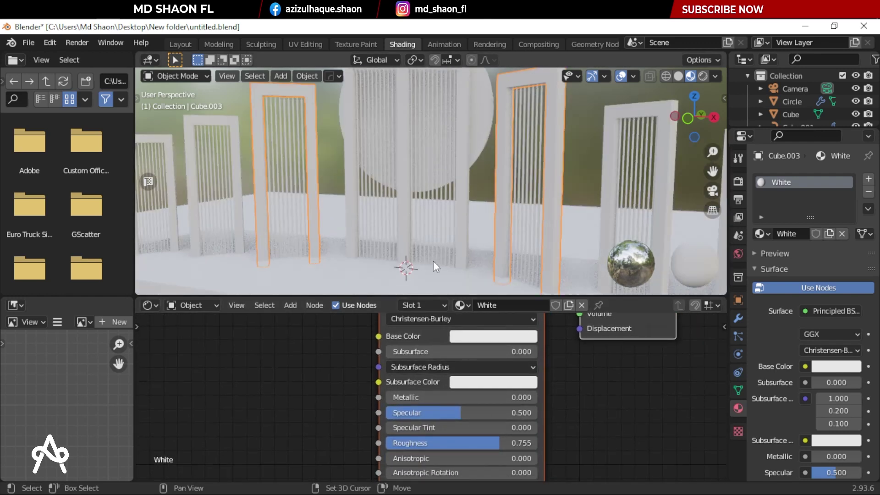
pyautogui.scroll(2, 435, 247)
pyautogui.moveTo(436, 238)
pyautogui.mouseDown(button='middle')
pyautogui.moveTo(448, 210)
pyautogui.moveTo(466, 201)
pyautogui.moveTo(386, 156)
pyautogui.mouseUp(button='middle')
pyautogui.scroll(-3, 499, 172)
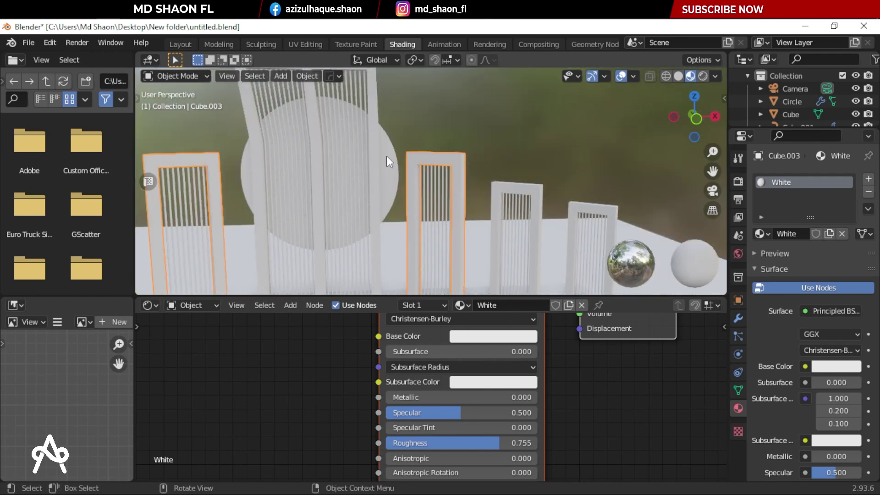
pyautogui.click(386, 156)
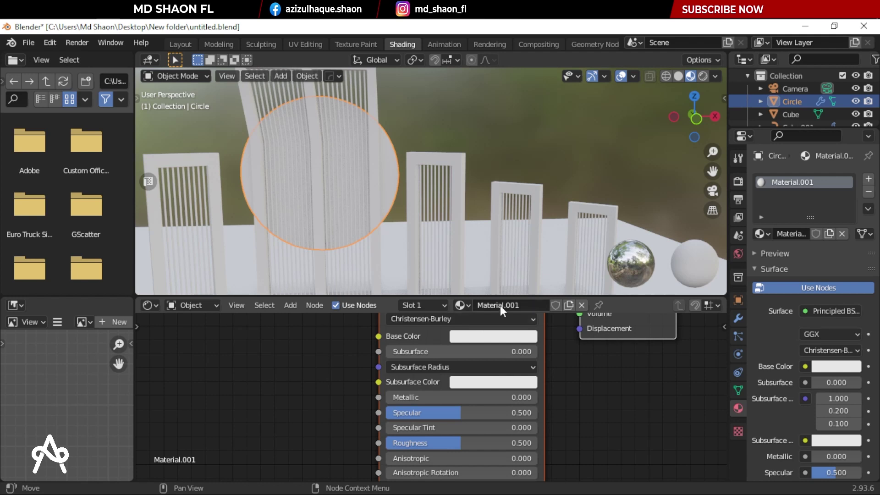
# Step: Rename the sun disc's material to 'red' and set its base colour to saturated red
pyautogui.doubleClick(500, 305)
pyautogui.write('red')
pyautogui.press('Return')
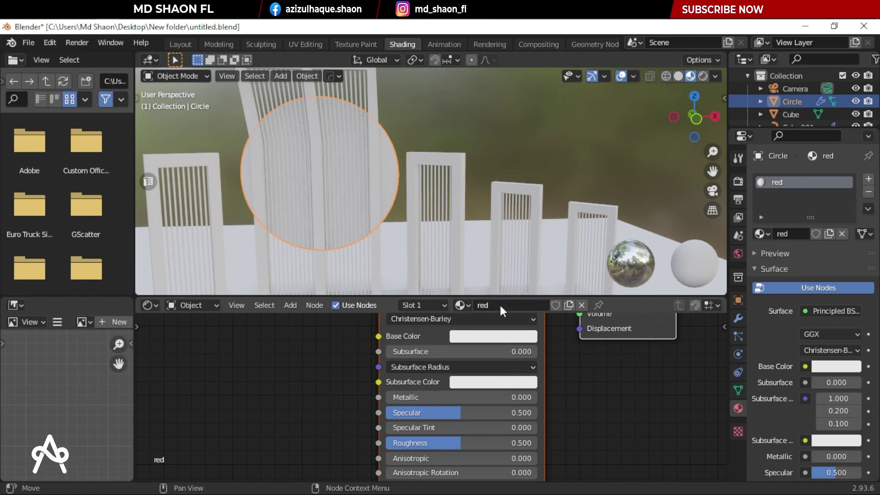
pyautogui.click(500, 335)
pyautogui.click(500, 201)
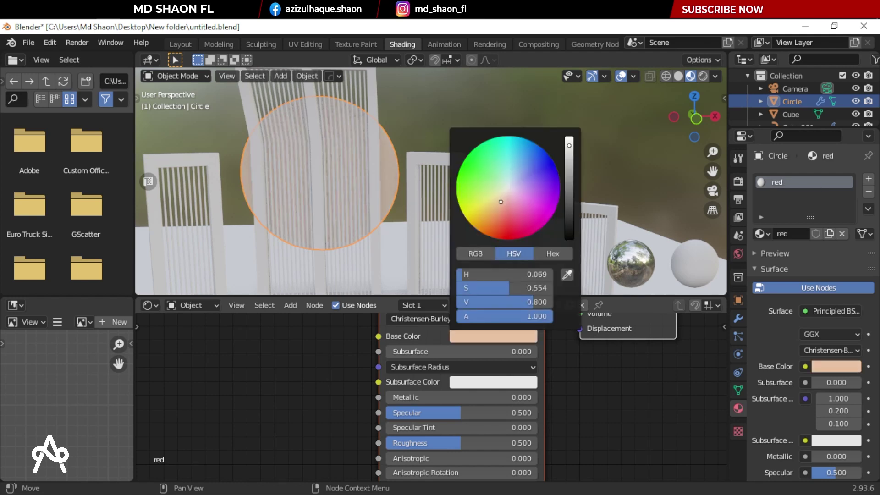
pyautogui.click(509, 236)
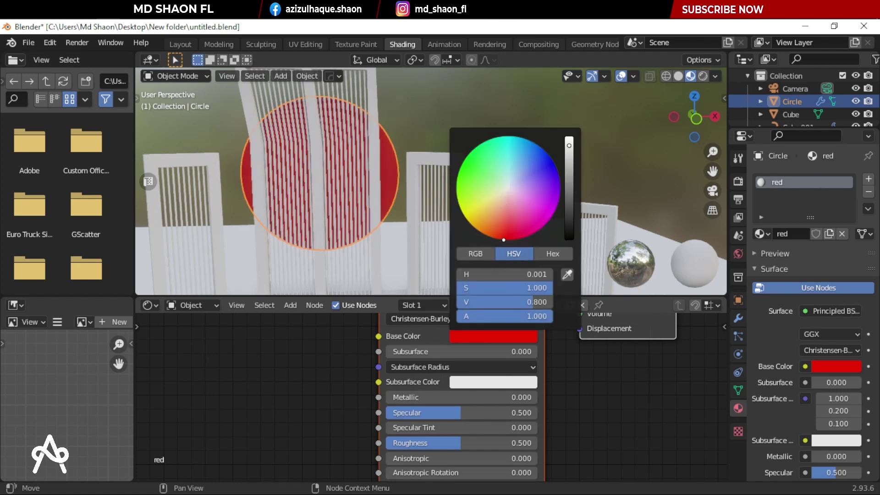
pyautogui.click(231, 406)
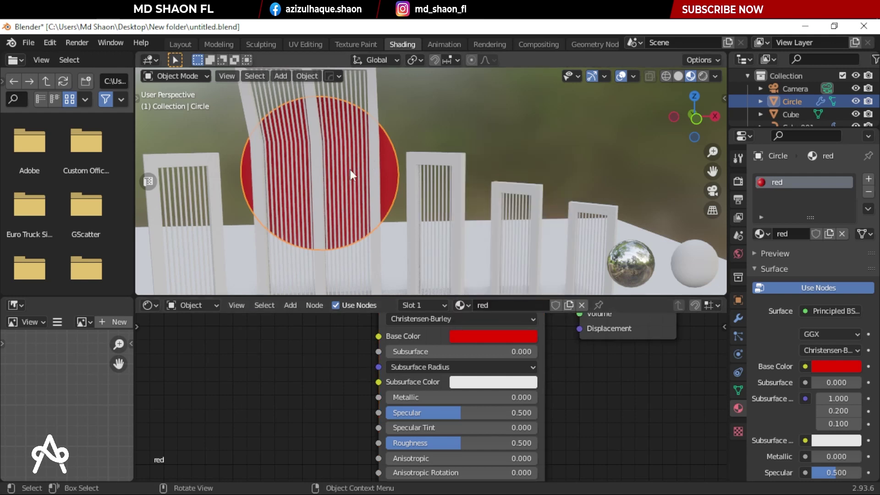
# Step: Select the central frame's bars and give them a new material named 'metal'
pyautogui.click(441, 195)
pyautogui.click(356, 159)
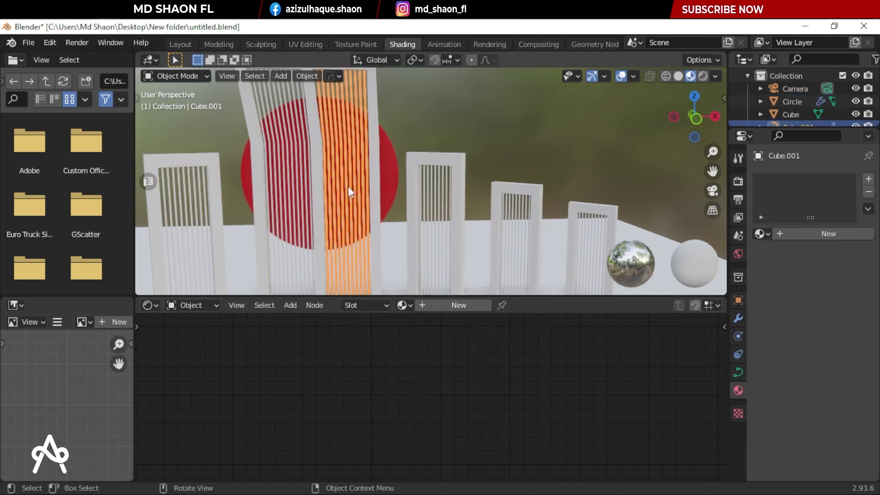
pyautogui.click(438, 303)
pyautogui.click(520, 304)
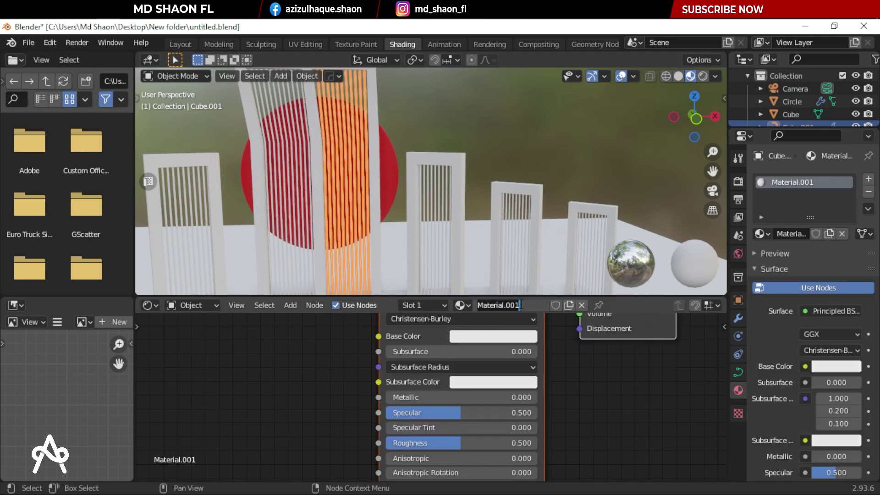
pyautogui.write('mata')
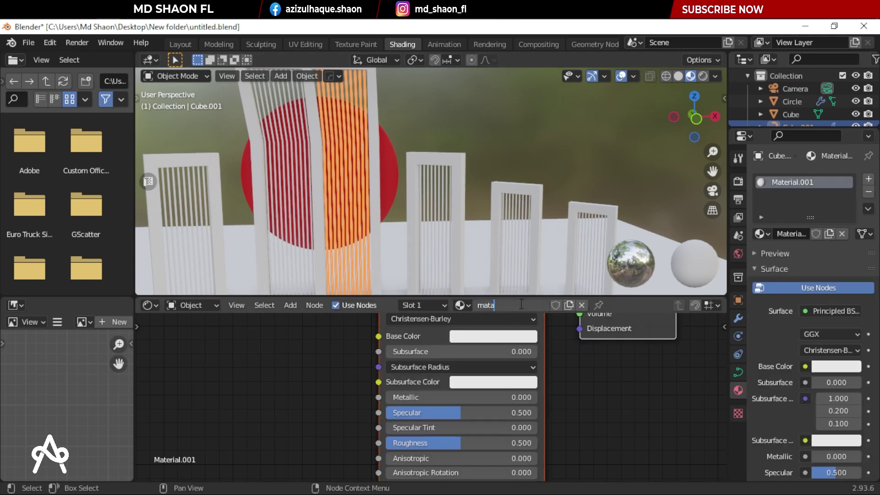
pyautogui.press('BackSpace')
pyautogui.press('BackSpace')
pyautogui.press('BackSpace')
pyautogui.write('etal')
pyautogui.press('Return')
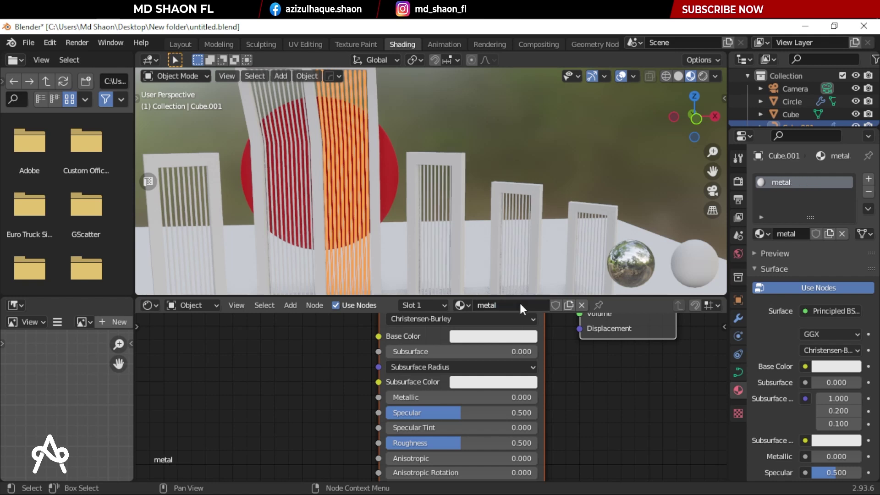
# Step: Set the metal material to fully metallic with a lower roughness
pyautogui.moveTo(405, 397); pyautogui.dragTo(536, 396)
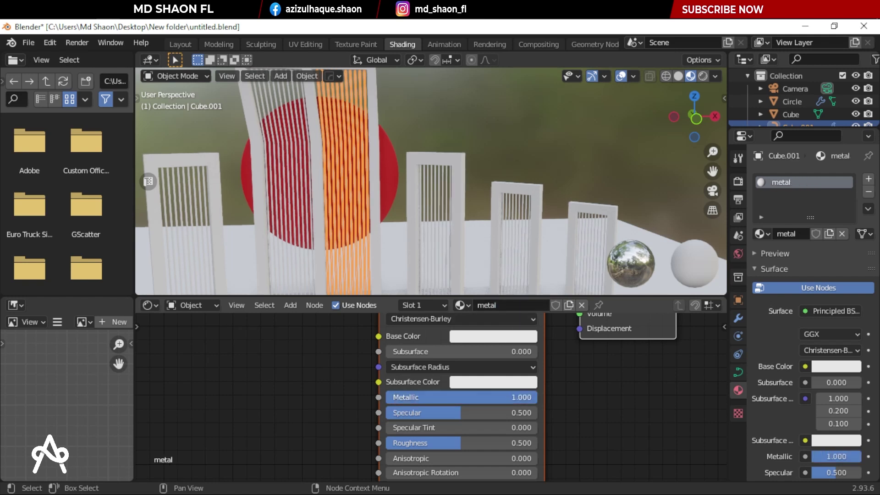
pyautogui.moveTo(472, 444); pyautogui.dragTo(416, 442)
pyautogui.scroll(3, 446, 106)
pyautogui.scroll(4, 567, 227)
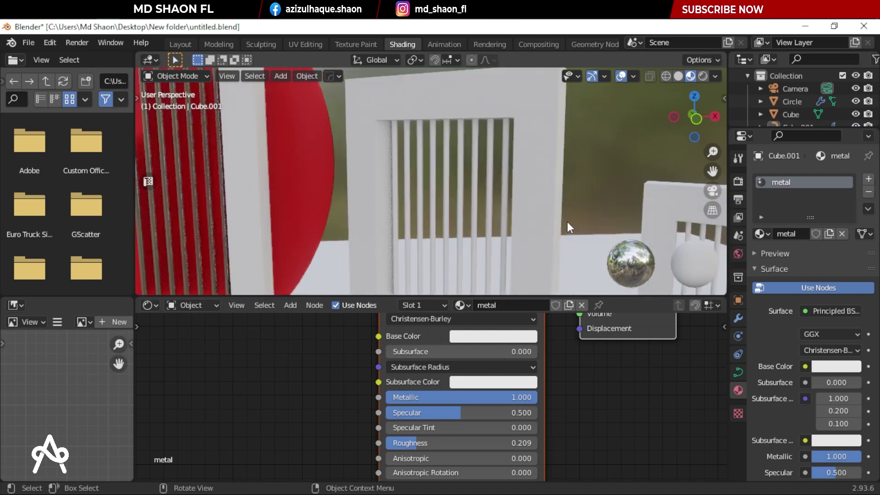
pyautogui.keyDown('shift'); pyautogui.moveTo(567, 225); pyautogui.dragTo(536, 215, button='middle'); pyautogui.keyUp('shift')
pyautogui.scroll(4, 597, 193)
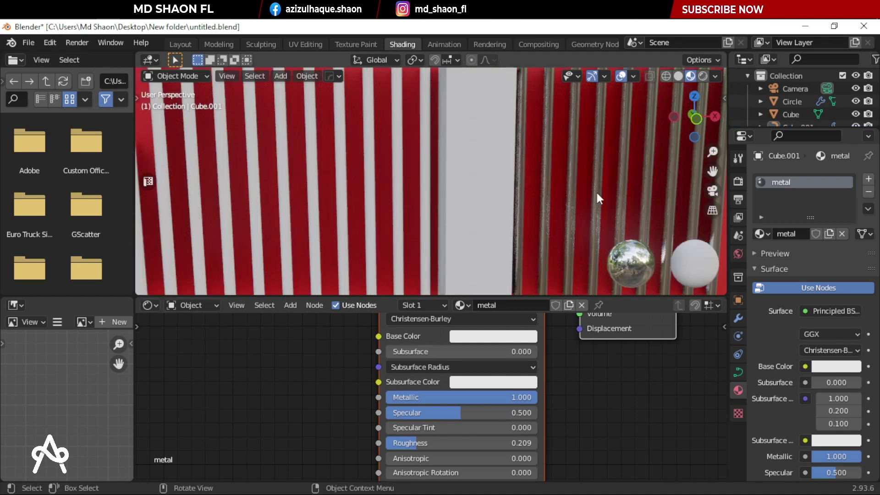
# Step: On the slatted metal bars, set the metal roughness to 0.323
pyautogui.click(597, 192)
pyautogui.click(437, 443)
pyautogui.write('0.6')
pyautogui.press('Return')
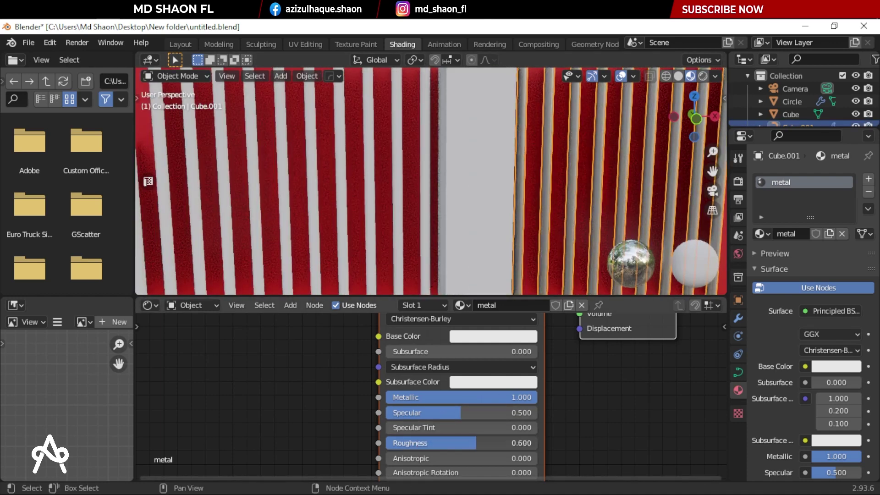
pyautogui.moveTo(476, 443); pyautogui.dragTo(434, 443)
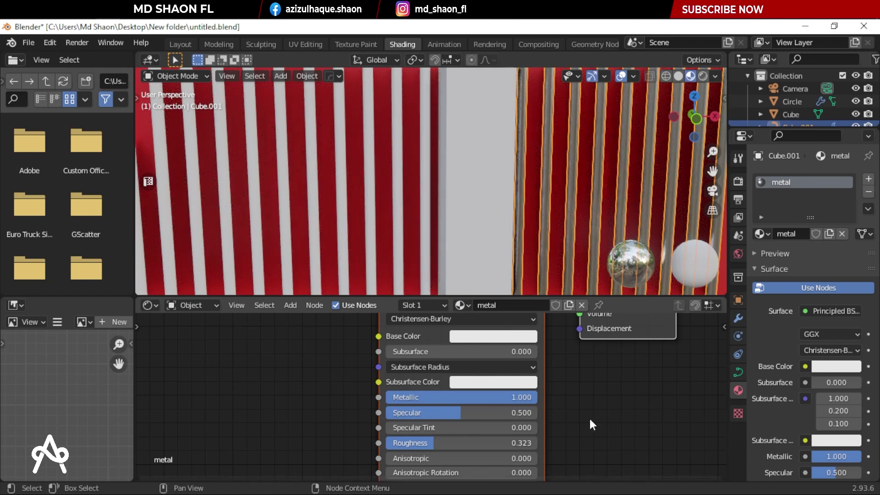
pyautogui.scroll(-2, 449, 188)
pyautogui.scroll(-3, 438, 186)
pyautogui.scroll(-3, 413, 187)
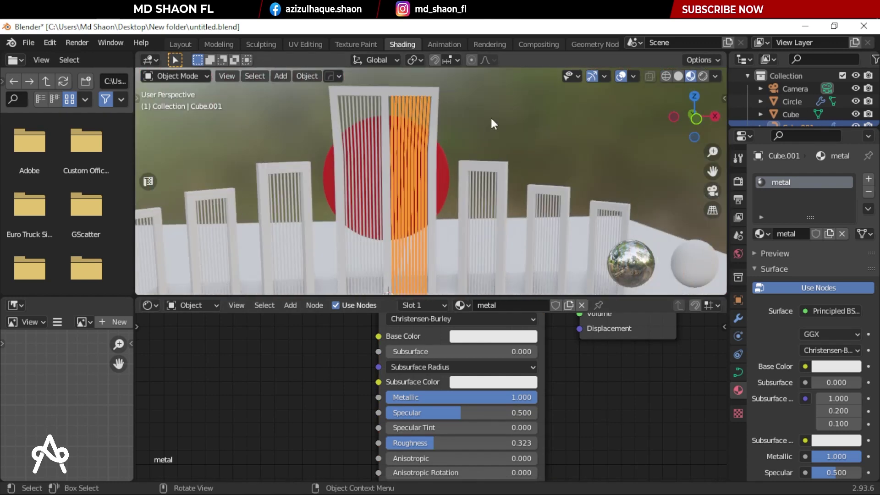
pyautogui.click(436, 117)
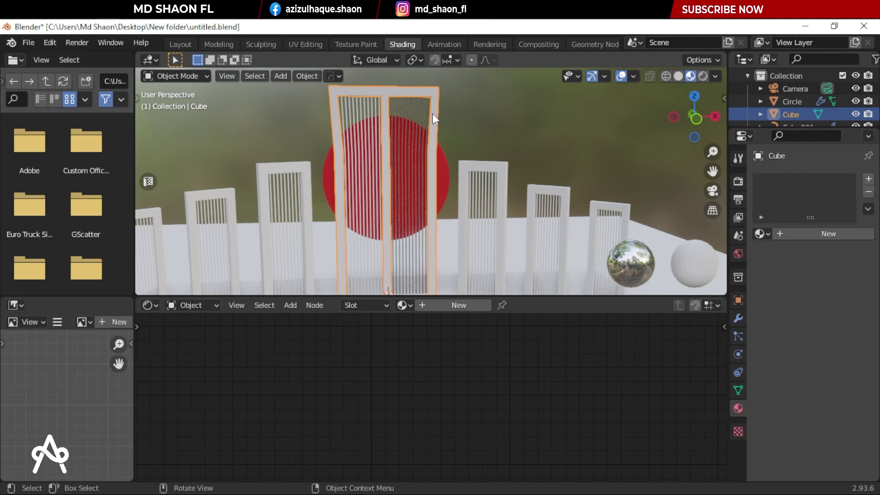
# Step: Link the White material from the source frame to the outer and central pillar frames
pyautogui.click(495, 166)
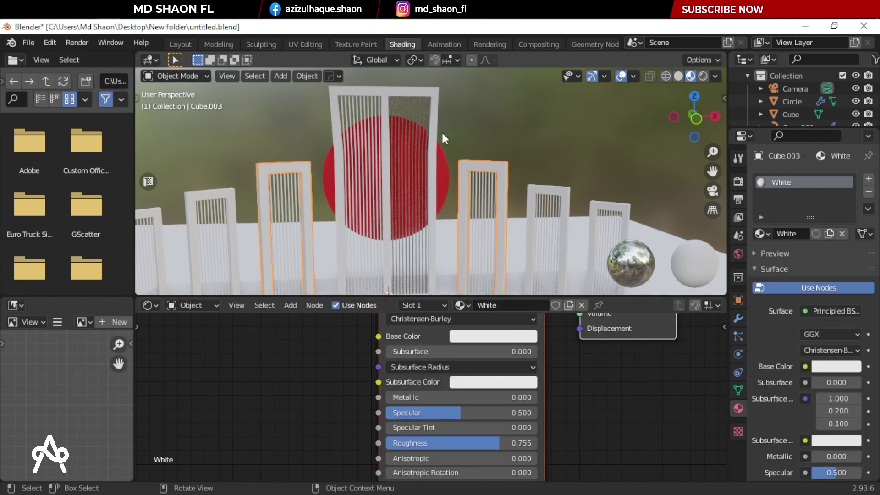
pyautogui.hotkey('alt', 'a')
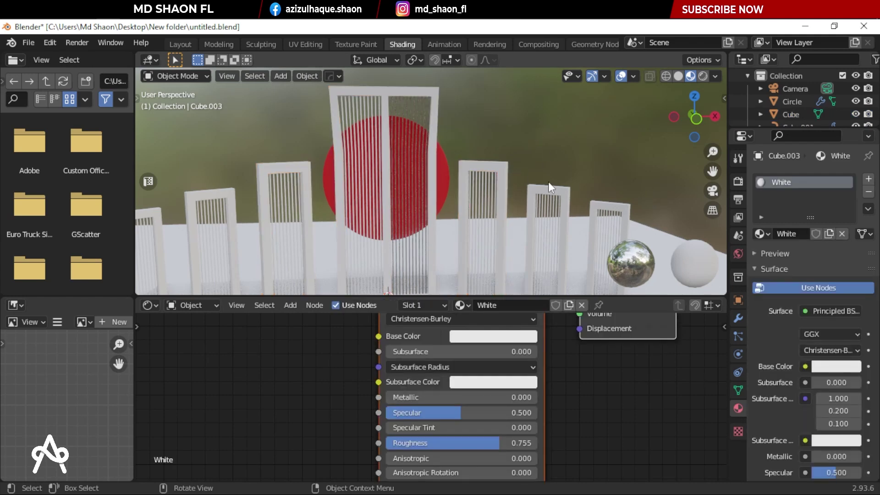
pyautogui.click(564, 192)
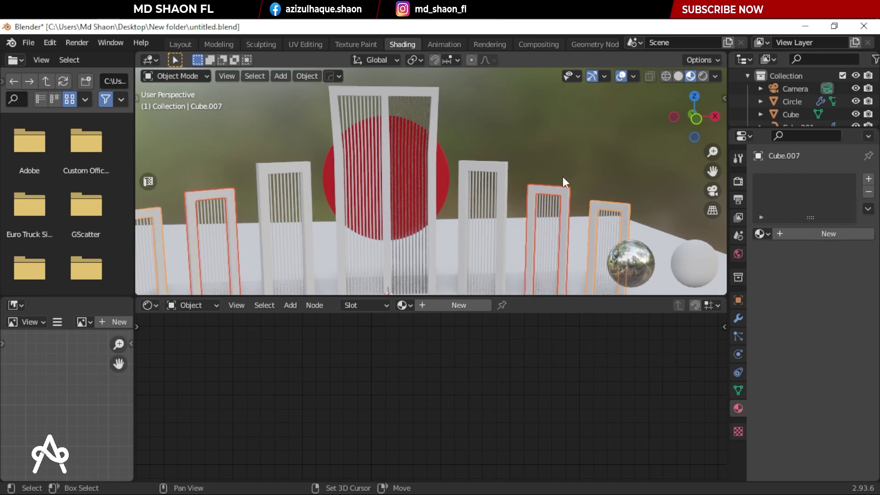
pyautogui.keyDown('shift'); pyautogui.click(441, 106); pyautogui.keyUp('shift')
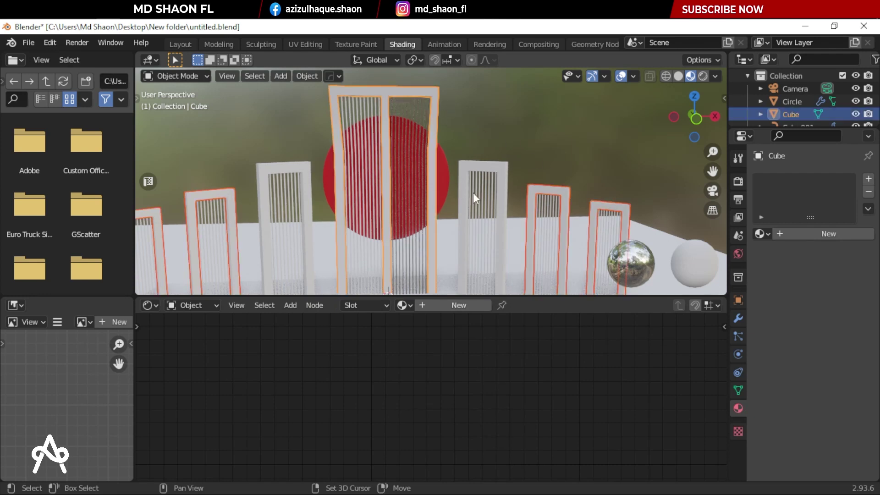
pyautogui.keyDown('shift'); pyautogui.click(503, 166); pyautogui.keyUp('shift')
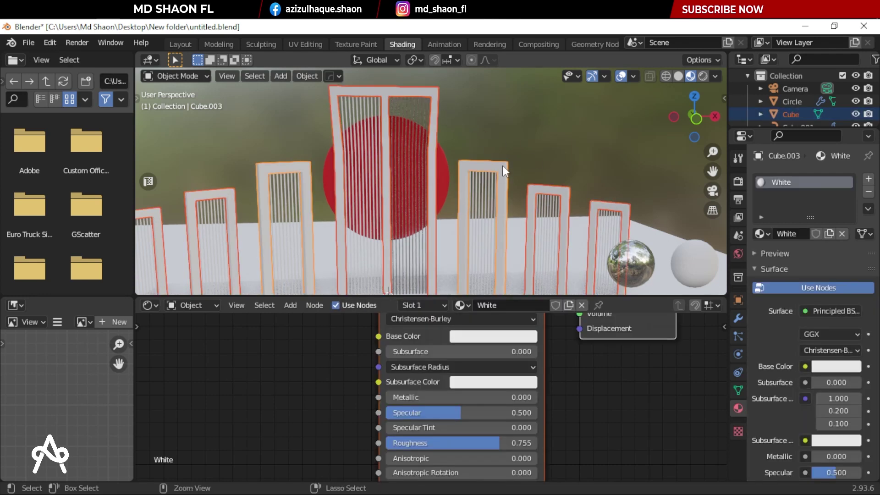
pyautogui.hotkey('ctrl', 'l')
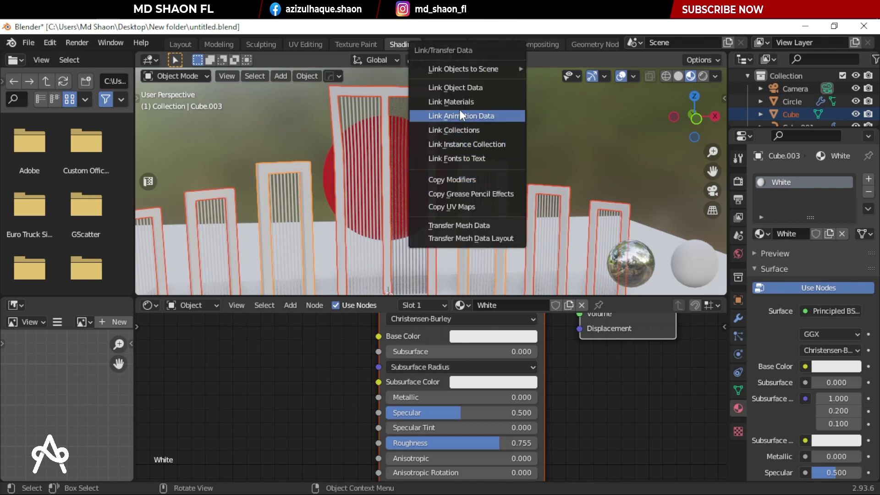
pyautogui.click(465, 101)
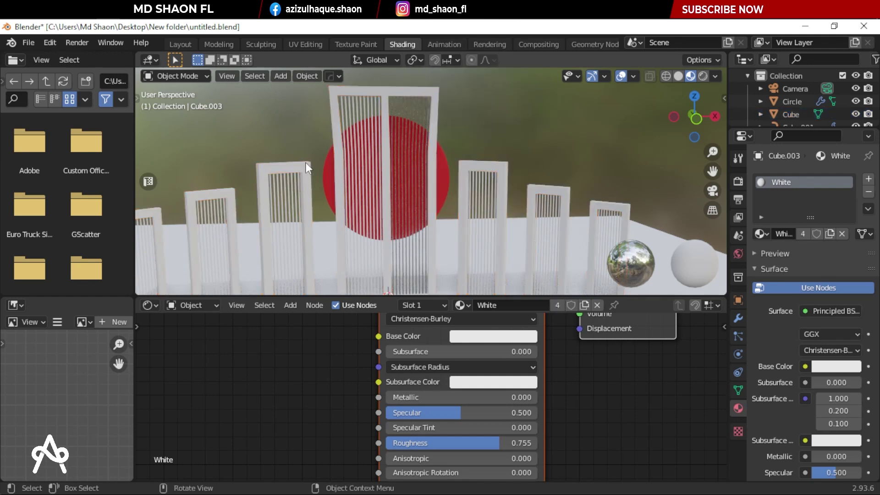
# Step: Select all the pillar bars, with the metal bars as the active source object
pyautogui.click(366, 115)
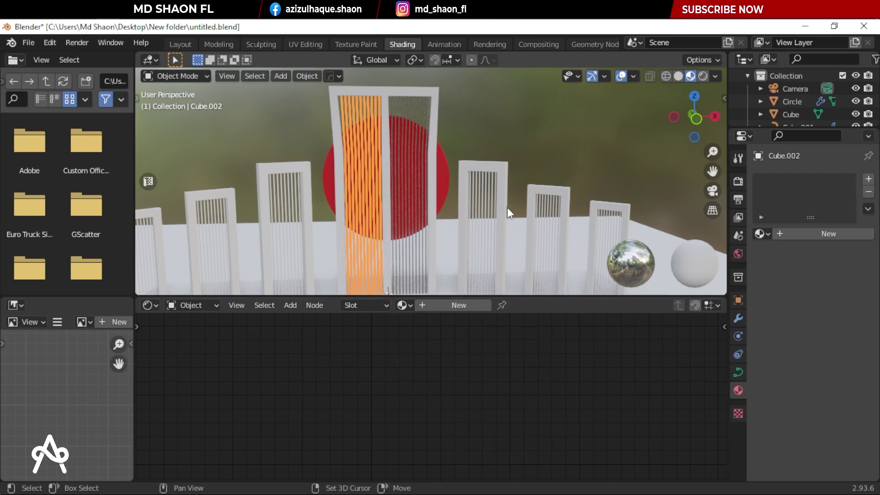
pyautogui.keyDown('shift'); pyautogui.click(494, 191); pyautogui.keyUp('shift')
pyautogui.keyDown('shift'); pyautogui.click(558, 208); pyautogui.keyUp('shift')
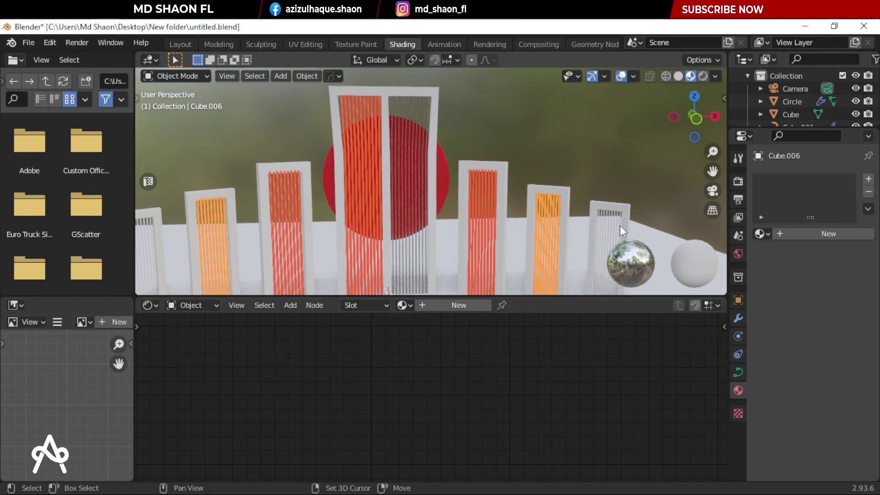
pyautogui.keyDown('shift'); pyautogui.click(620, 225); pyautogui.keyUp('shift')
pyautogui.keyDown('shift'); pyautogui.click(418, 106); pyautogui.keyUp('shift')
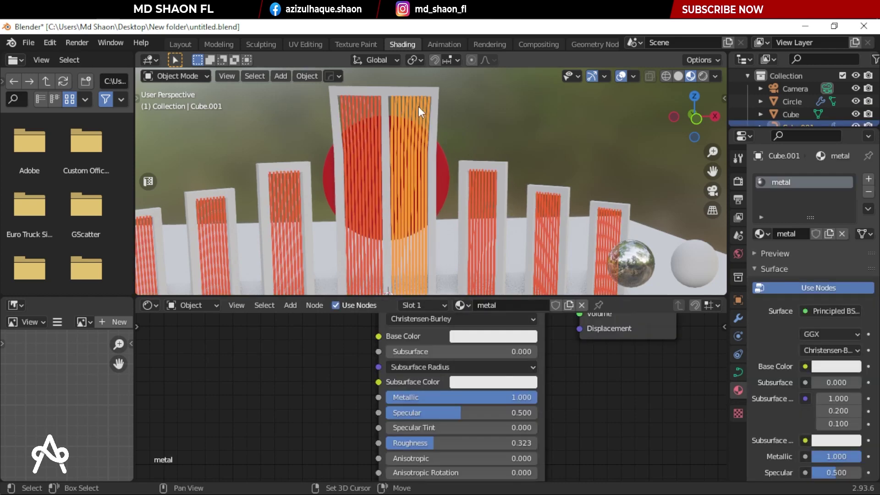
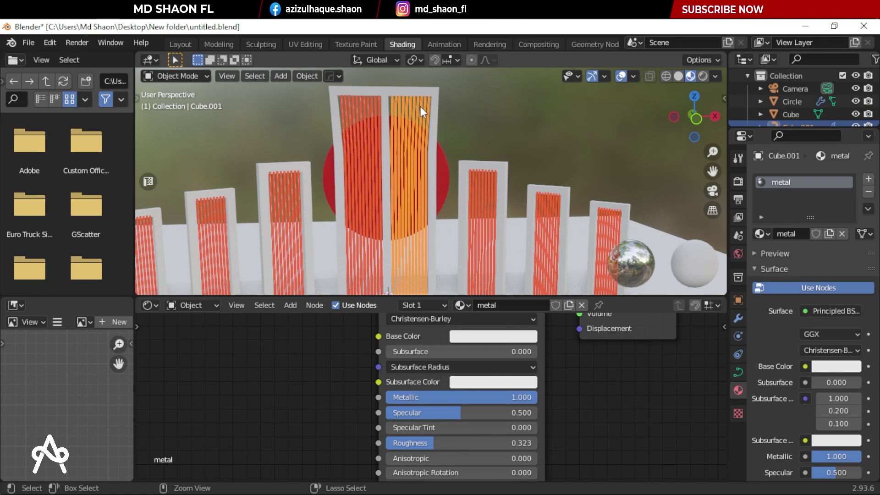
# Step: Link the white metal material to all the selected pillars
pyautogui.hotkey('ctrl', 'l')
pyautogui.click(417, 107)
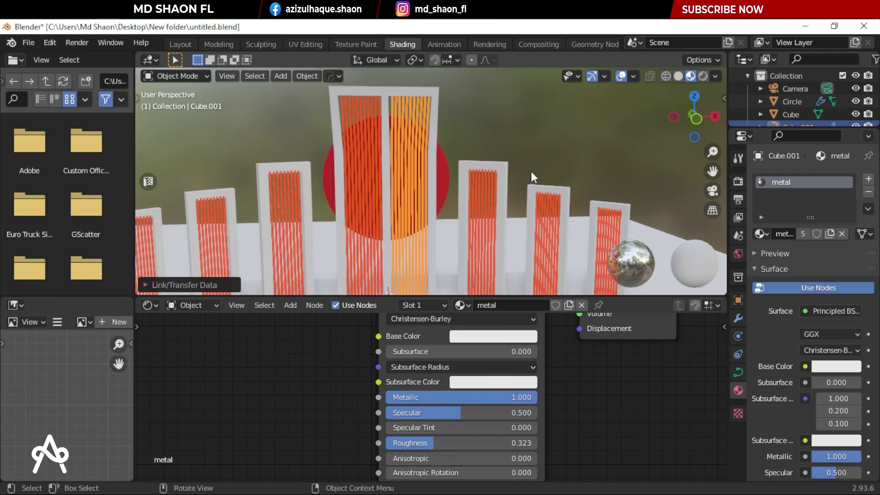
pyautogui.scroll(-4, 504, 204)
pyautogui.moveTo(477, 199); pyautogui.dragTo(354, 191, button='middle')
# Step: Save the file and view the scene through the camera
pyautogui.hotkey('ctrl', 's')
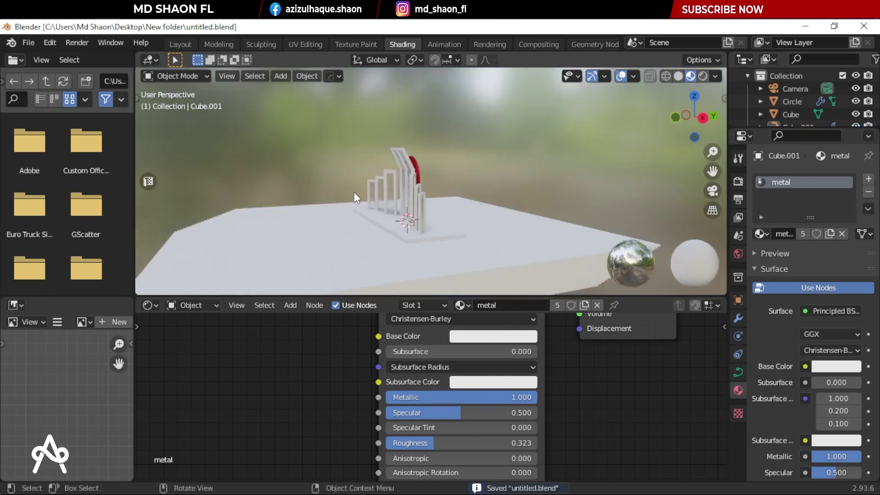
pyautogui.press('KP_0')
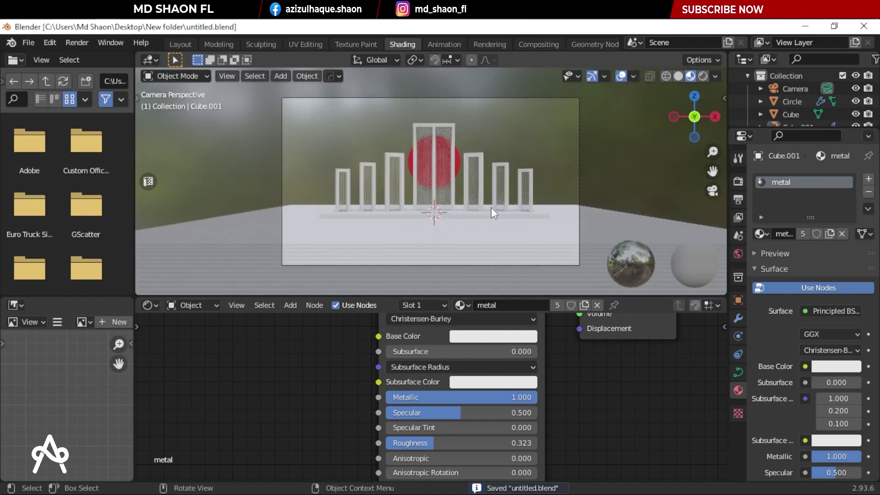
pyautogui.scroll(1, 476, 208)
pyautogui.scroll(3, 435, 226)
# Step: Give the floor a new material named 'ground' with a dark red base colour
pyautogui.click(408, 273)
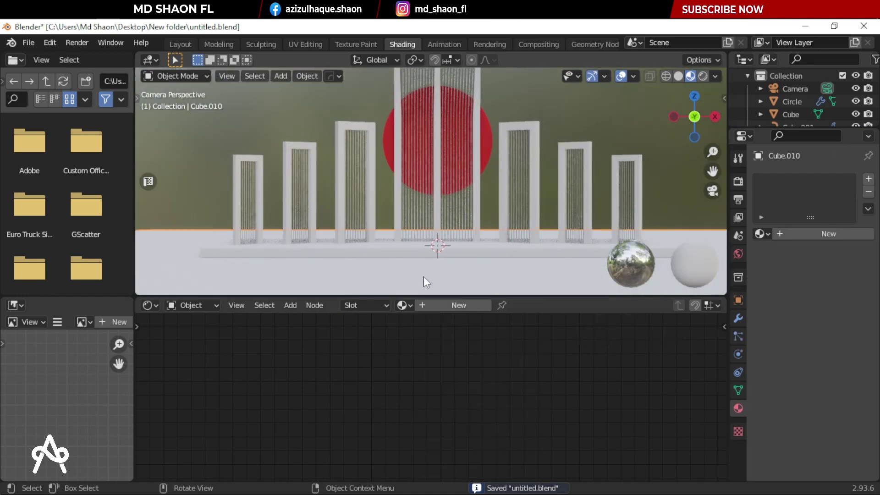
pyautogui.click(456, 305)
pyautogui.doubleClick(497, 305)
pyautogui.write('gr')
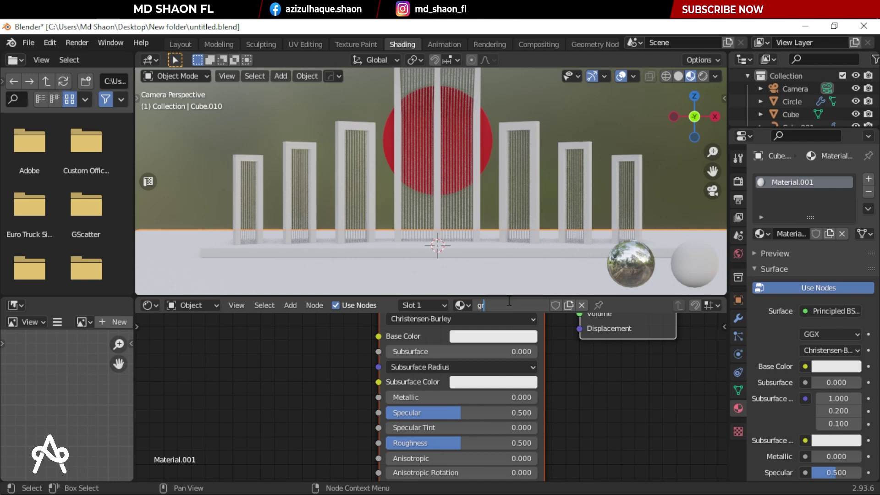
pyautogui.write('ound')
pyautogui.press('Return')
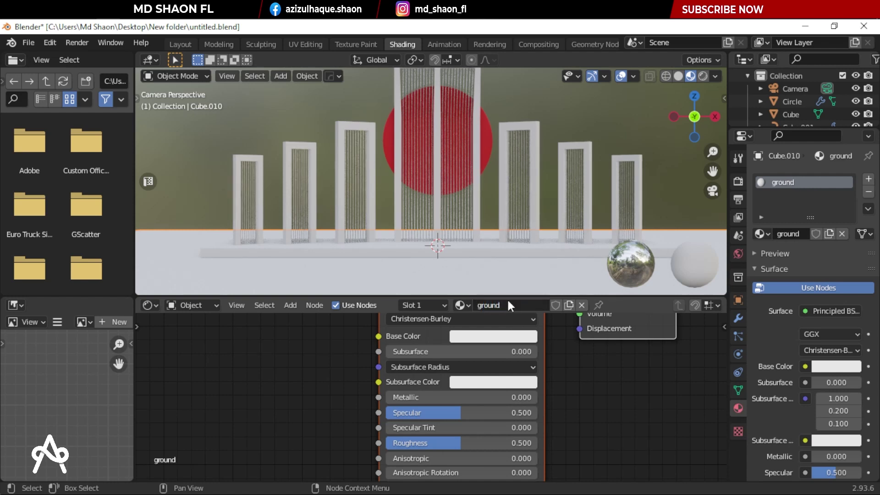
pyautogui.click(503, 337)
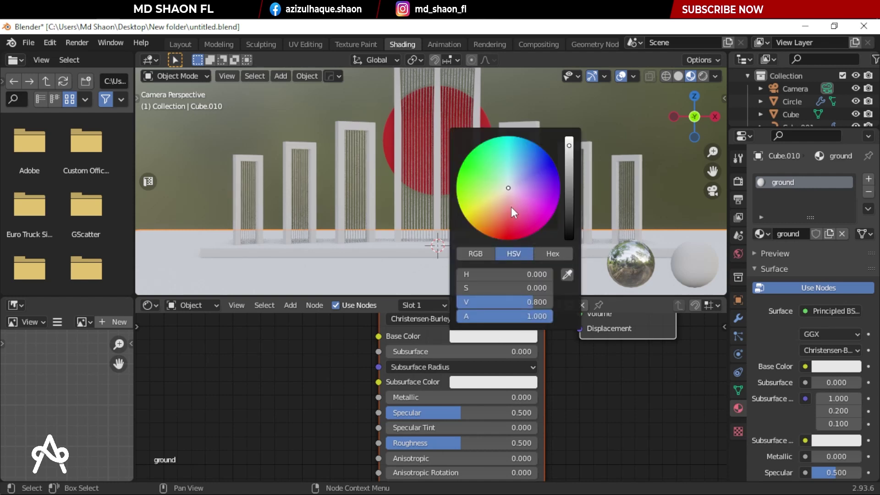
pyautogui.moveTo(511, 209)
pyautogui.mouseDown()
pyautogui.moveTo(482, 229)
pyautogui.moveTo(496, 229)
pyautogui.mouseUp()
pyautogui.moveTo(570, 200); pyautogui.dragTo(570, 211)
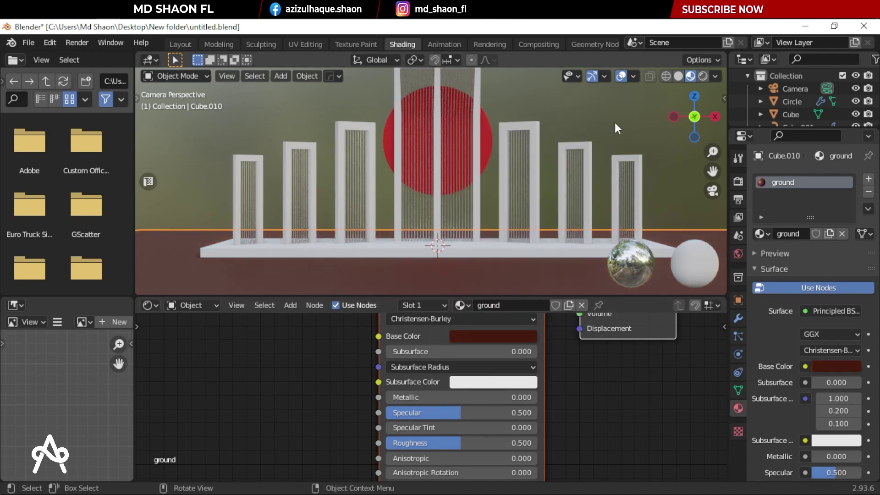
# Step: Assign the existing ground material to the platform and save the file
pyautogui.click(471, 246)
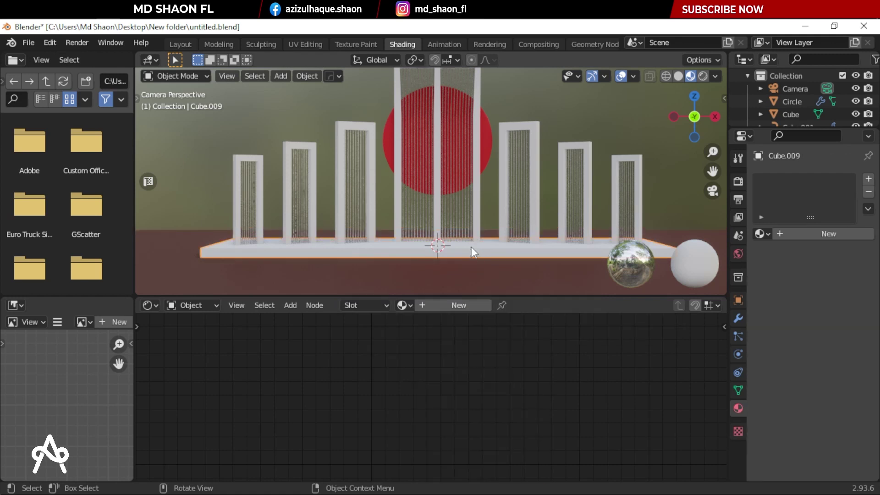
pyautogui.click(403, 305)
pyautogui.click(413, 324)
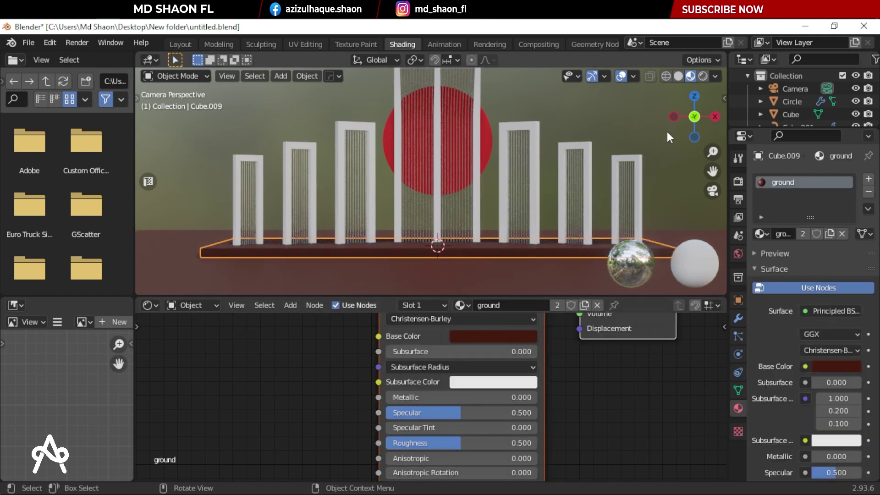
pyautogui.hotkey('alt', 'a')
pyautogui.click(355, 260)
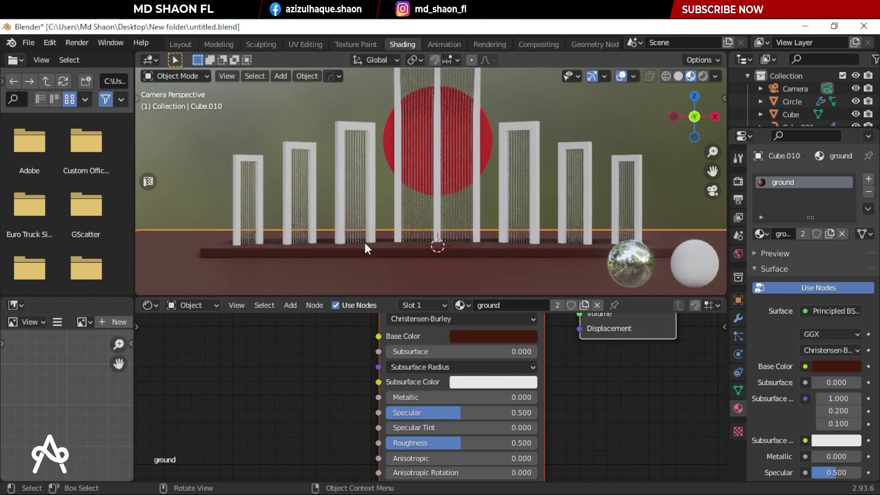
pyautogui.scroll(-3, 449, 202)
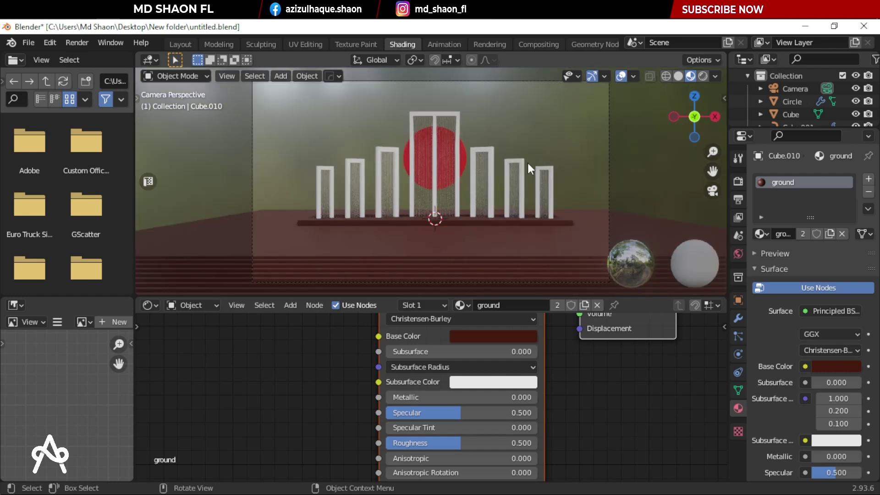
pyautogui.moveTo(526, 163)
pyautogui.mouseDown(button='middle')
pyautogui.moveTo(317, 186)
pyautogui.moveTo(479, 197)
pyautogui.moveTo(388, 175)
pyautogui.moveTo(450, 187)
pyautogui.moveTo(428, 189)
pyautogui.moveTo(412, 210)
pyautogui.mouseUp(button='middle')
pyautogui.hotkey('ctrl', 's')
pyautogui.scroll(2, 428, 189)
# Step: In the Layout workspace, raise the camera vertically about 0.18 m
pyautogui.click(180, 44)
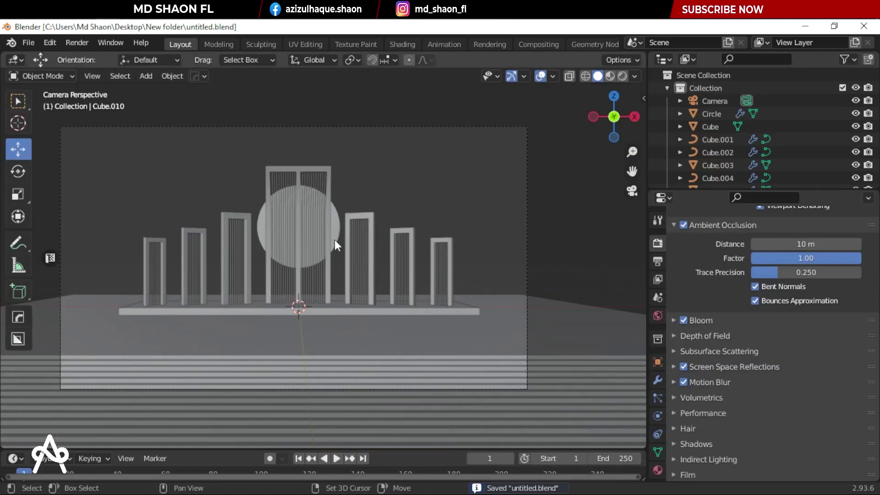
pyautogui.click(383, 127)
pyautogui.press('g')
pyautogui.press('z')
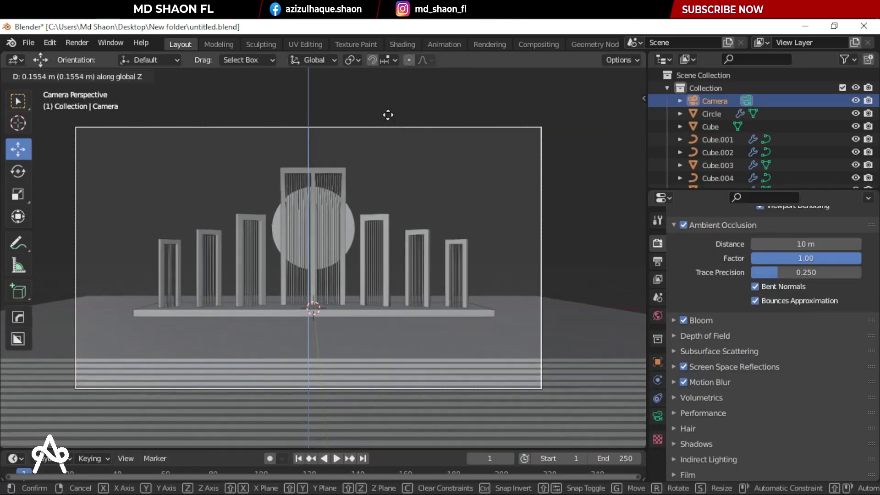
pyautogui.click(389, 114)
# Step: Show the viewport in rendered shading and bring up the light types to add
pyautogui.press('z')
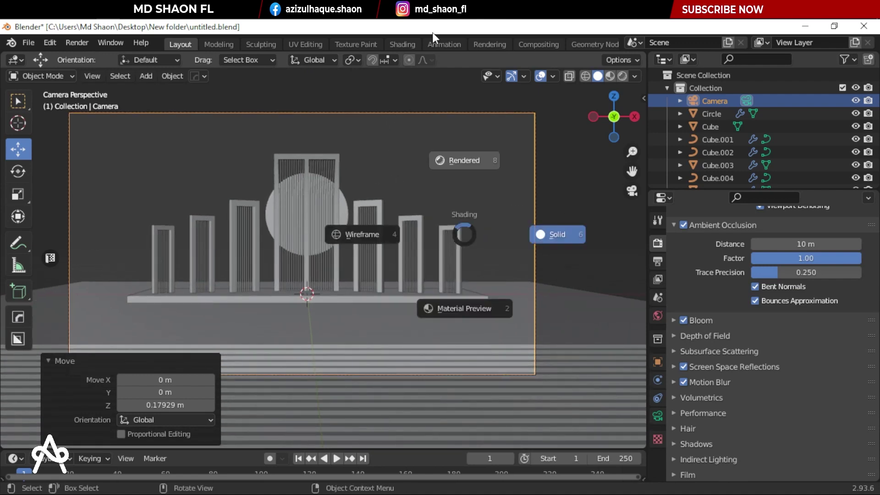
pyautogui.click(437, 182)
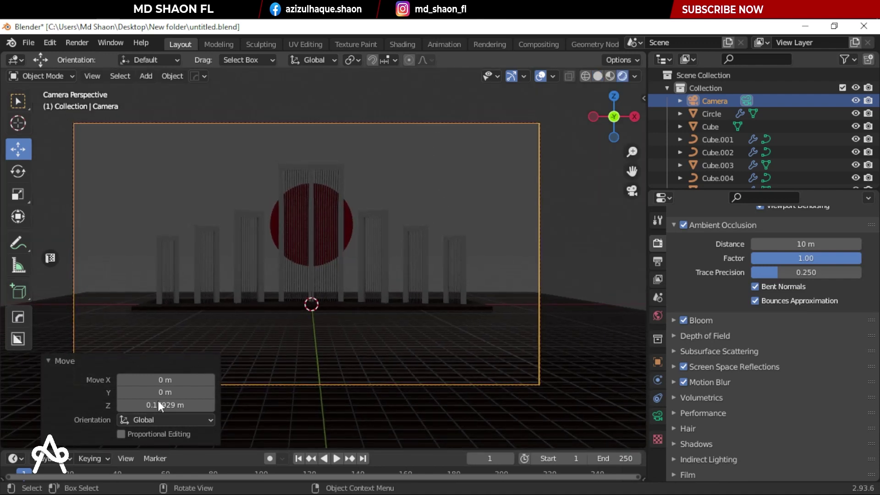
pyautogui.click(456, 170)
pyautogui.hotkey('shift', 'a')
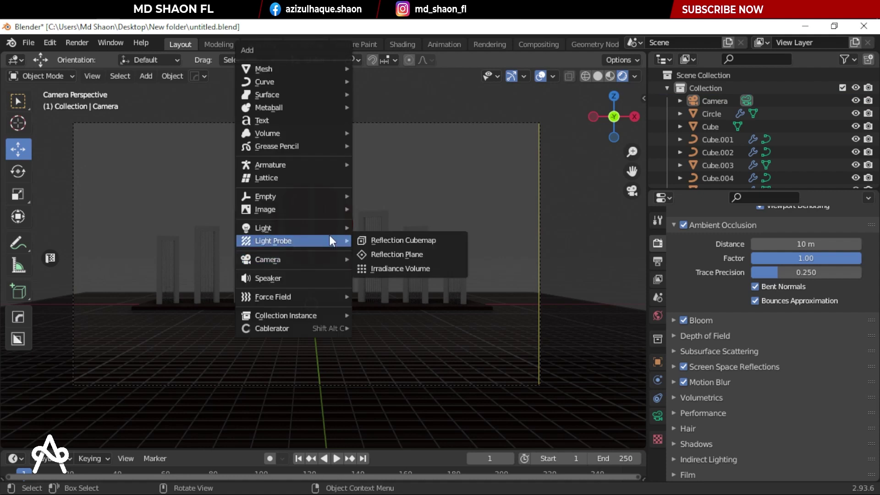
pyautogui.moveTo(263, 227)
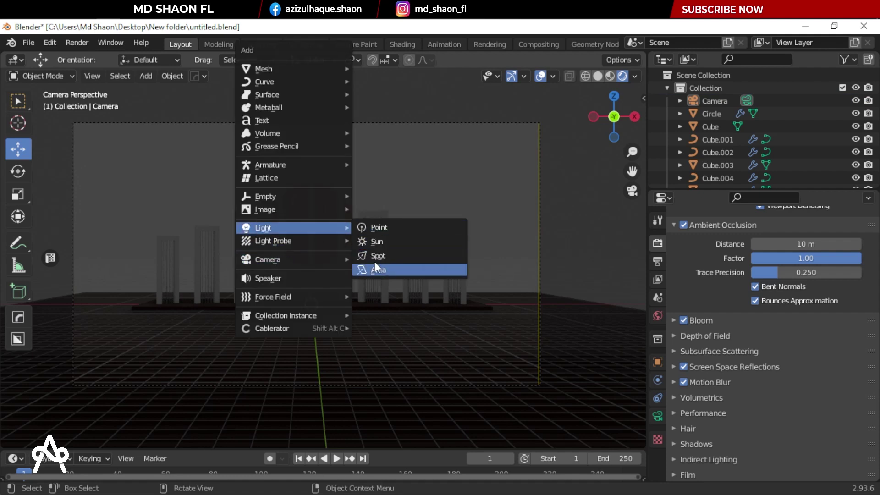
# Step: Add a sun light and lift it about 15.8 m above the monument
pyautogui.click(378, 247)
pyautogui.press('g')
pyautogui.press('z')
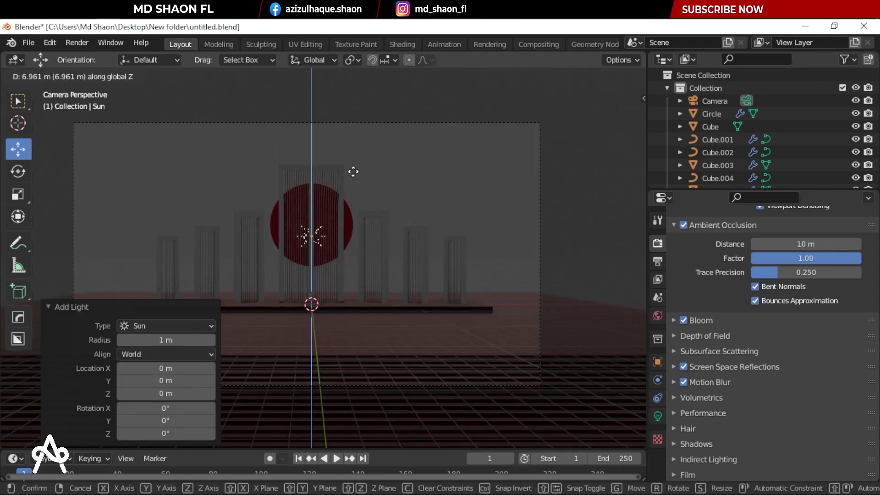
pyautogui.click(354, 160)
pyautogui.moveTo(353, 157); pyautogui.dragTo(415, 201, button='middle')
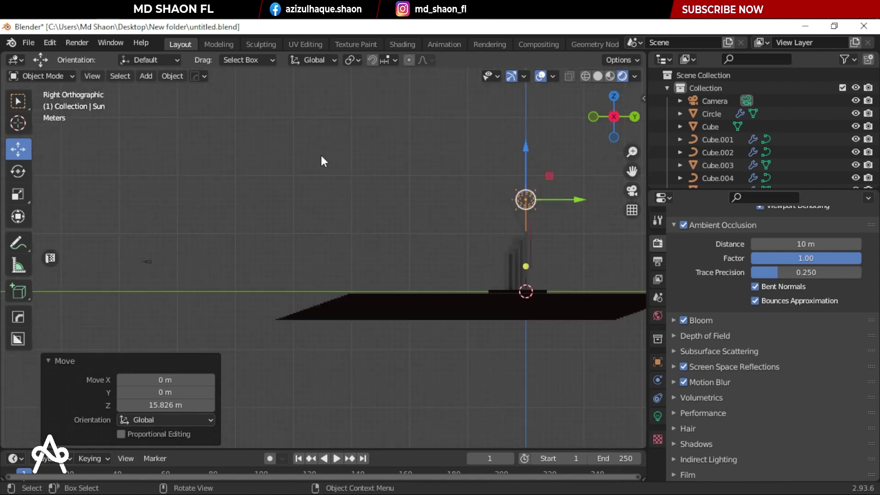
# Step: Split the 3D viewport and show the camera's shot in the left half
pyautogui.moveTo(2, 53); pyautogui.dragTo(209, 183)
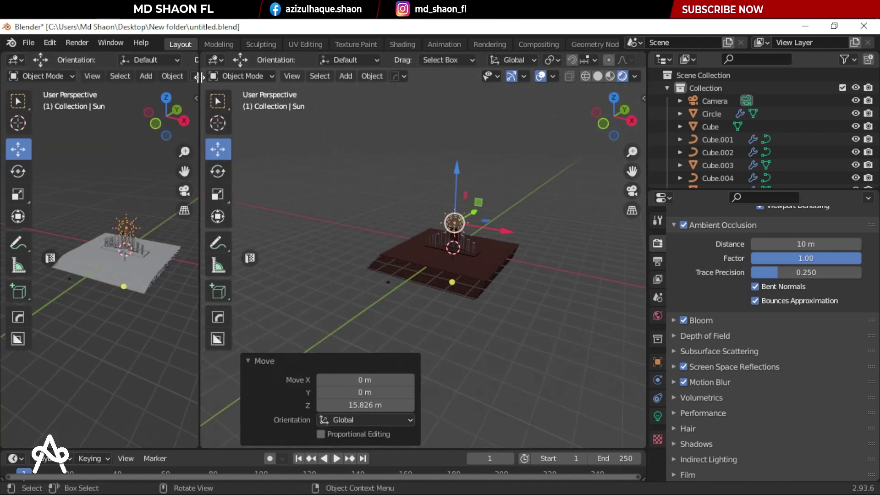
pyautogui.press('KP_0')
pyautogui.press('t')
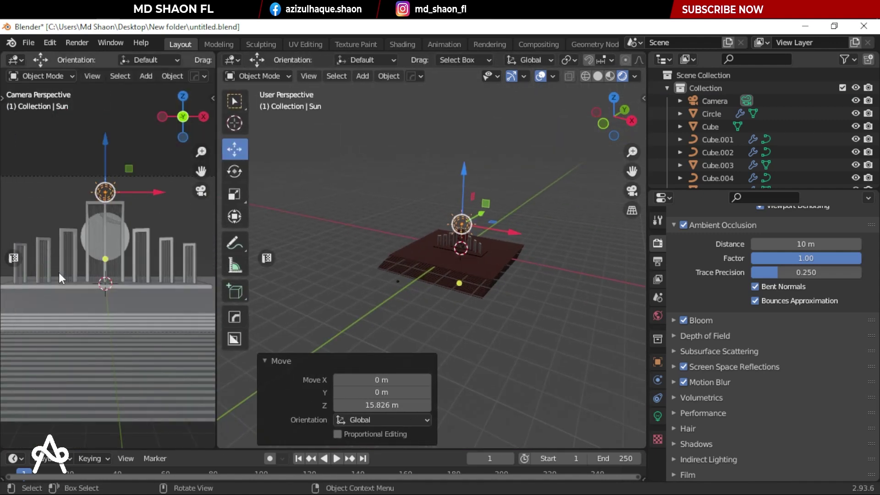
pyautogui.scroll(-2, 65, 270)
pyautogui.scroll(-1, 67, 272)
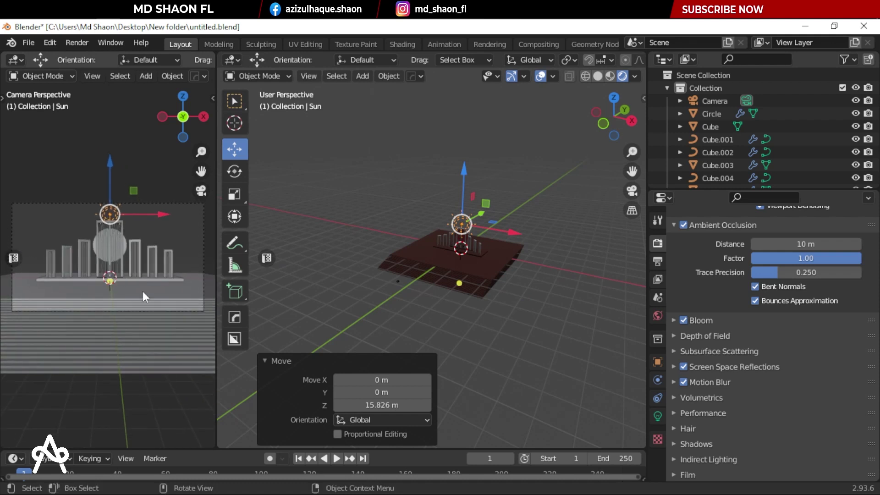
# Step: Enable the camera's Passepartout and show the camera view with rendered shading
pyautogui.click(152, 202)
pyautogui.click(658, 413)
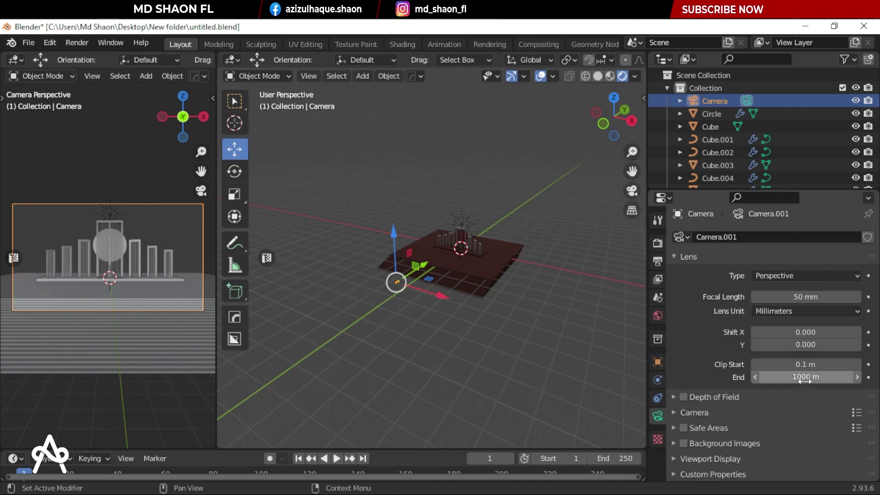
pyautogui.click(706, 458)
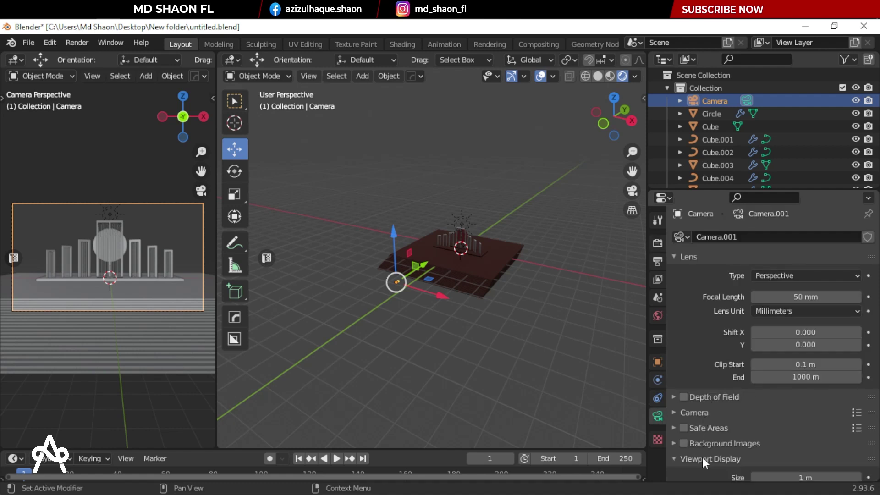
pyautogui.scroll(-5, 705, 454)
pyautogui.moveTo(794, 449); pyautogui.dragTo(861, 449)
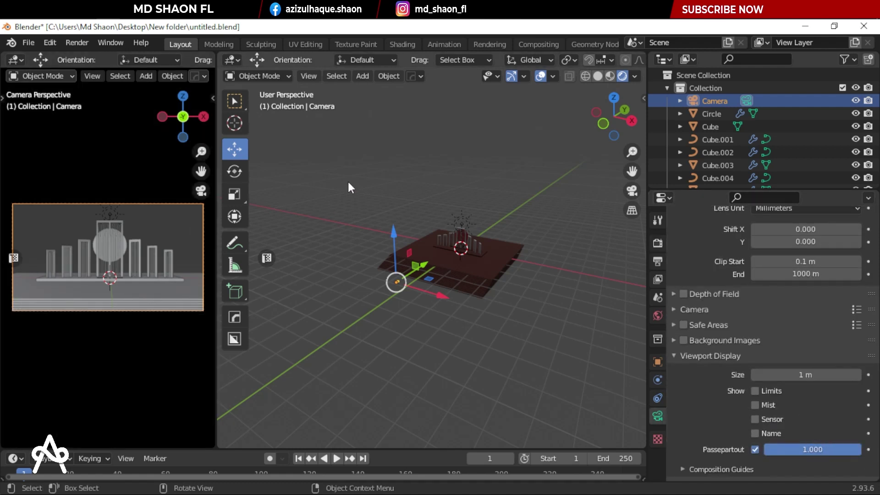
pyautogui.scroll(-3, 135, 58)
pyautogui.scroll(-3, 135, 58)
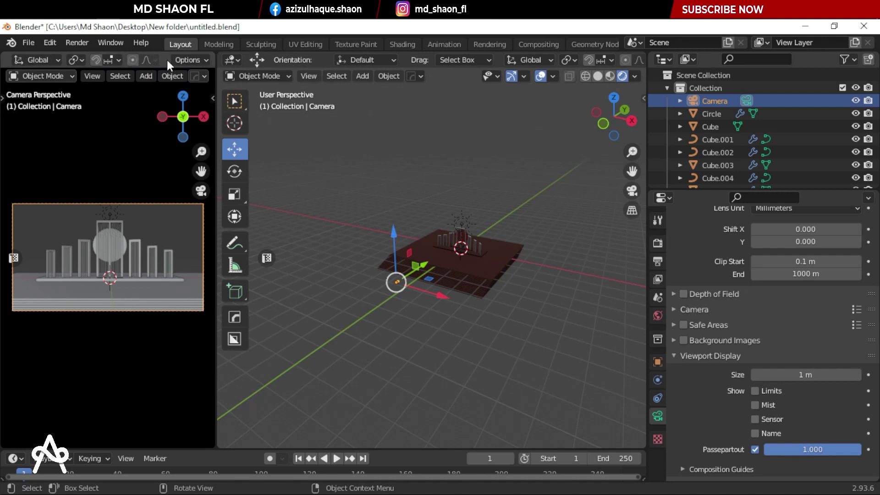
pyautogui.press('z')
pyautogui.click(154, 144)
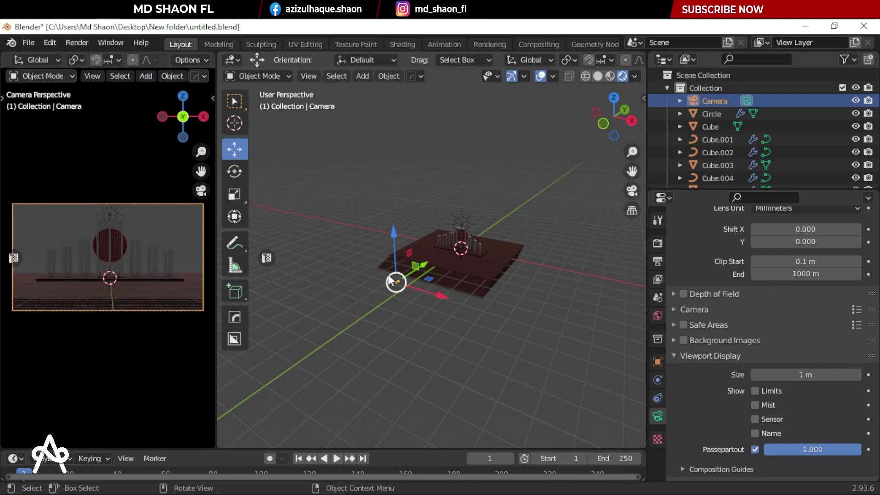
# Step: Select the sun light and set its strength to 20
pyautogui.click(455, 221)
pyautogui.moveTo(455, 221); pyautogui.dragTo(384, 199, button='middle')
pyautogui.click(803, 325)
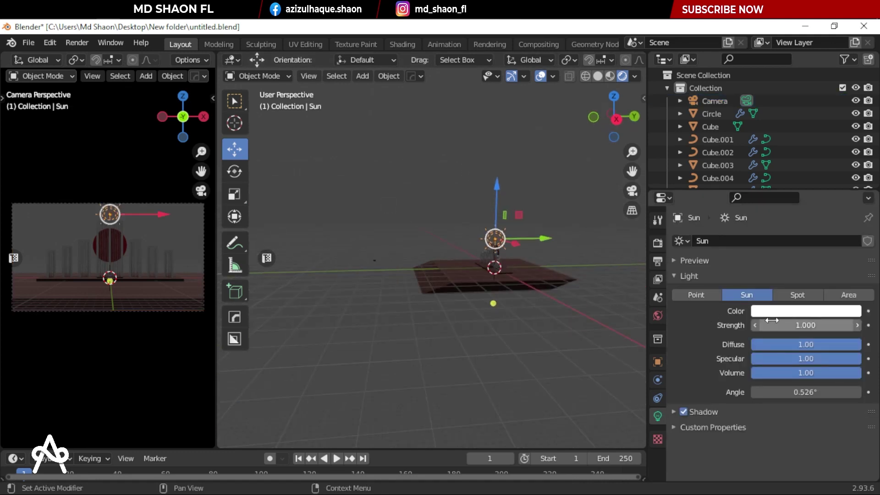
pyautogui.write('20')
pyautogui.press('Return')
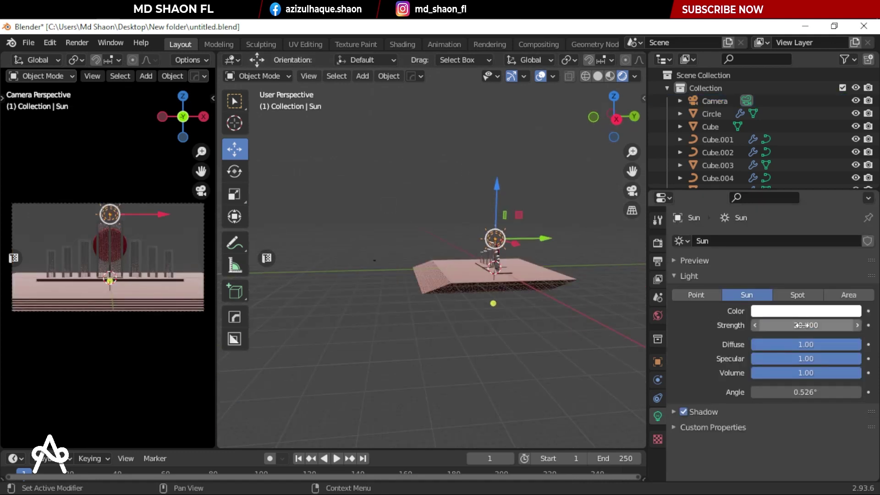
# Step: Reposition and rotate the sun from the right and front orthographic views
pyautogui.press('KP_3')
pyautogui.press('g')
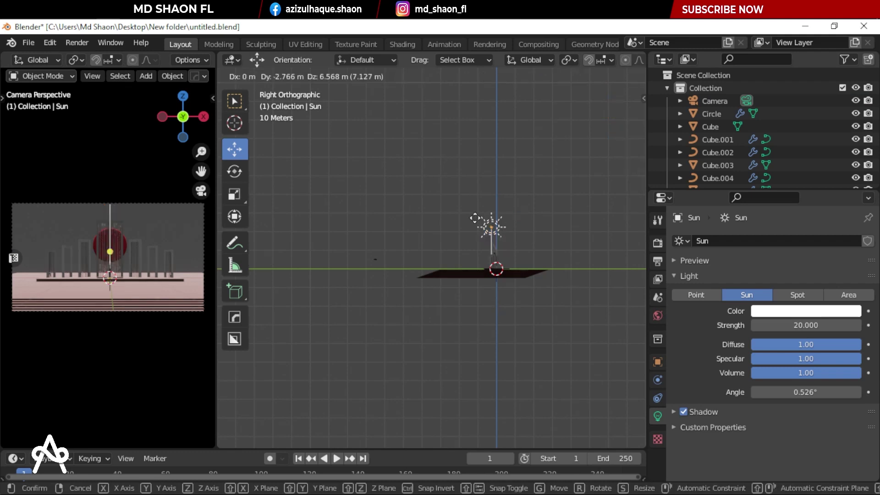
pyautogui.click(445, 259)
pyautogui.press('KP_1')
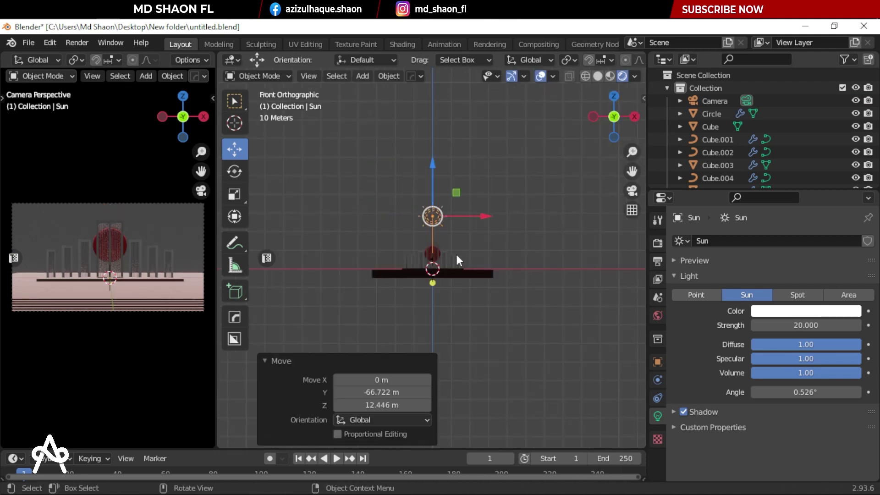
pyautogui.press('g')
pyautogui.click(408, 261)
pyautogui.press('r')
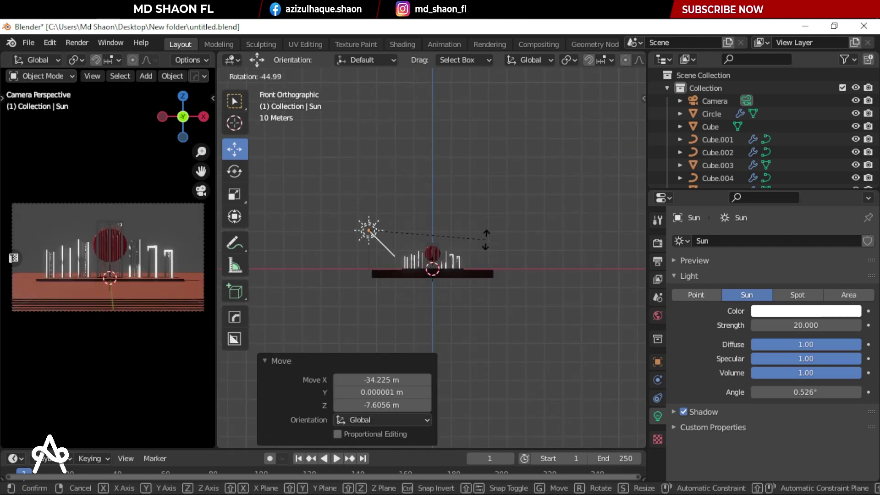
pyautogui.click(491, 233)
pyautogui.scroll(4, 490, 234)
# Step: Refine the sun's position and angle from the top view to swing its shadows
pyautogui.press('g')
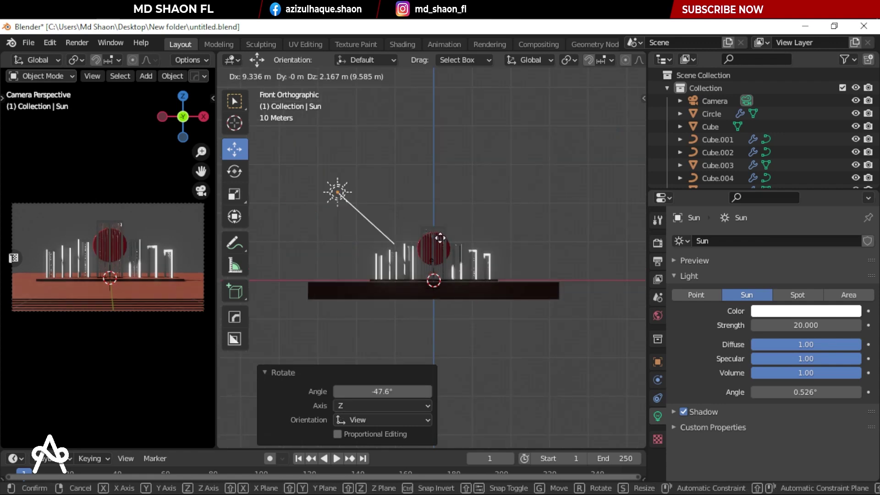
pyautogui.click(413, 270)
pyautogui.moveTo(414, 271); pyautogui.dragTo(435, 274, button='middle')
pyautogui.press('KP_3')
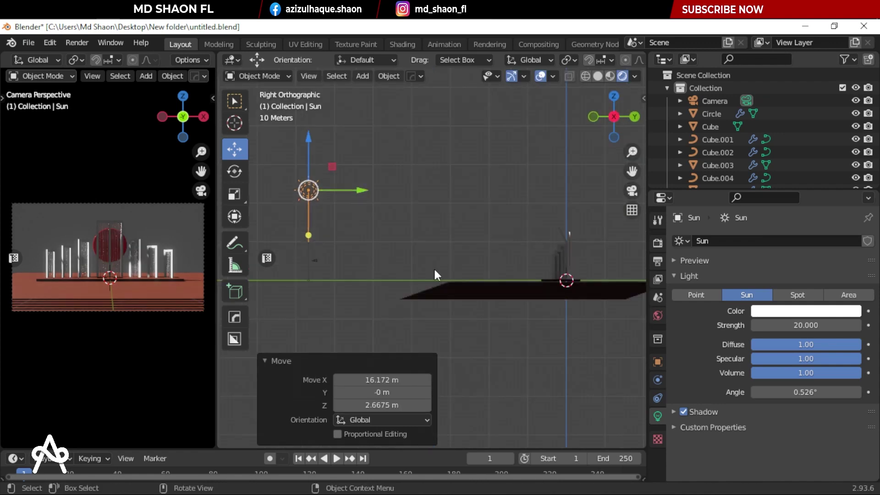
pyautogui.press('KP_7')
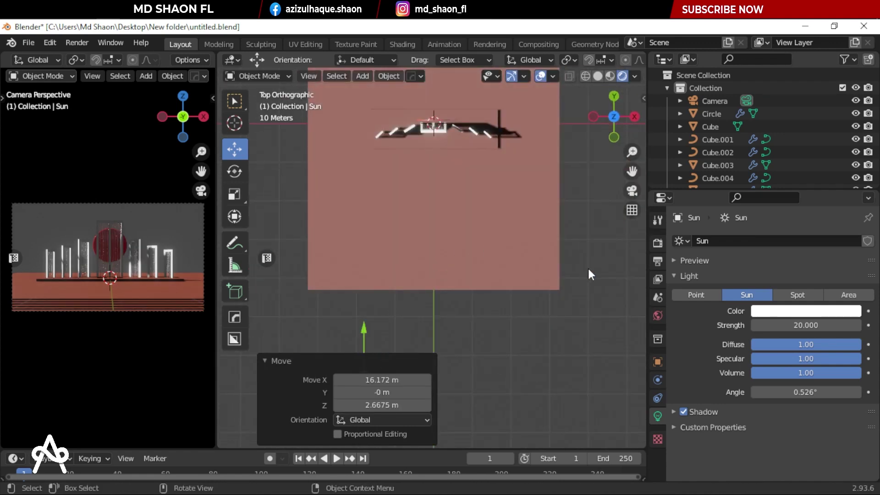
pyautogui.press('r')
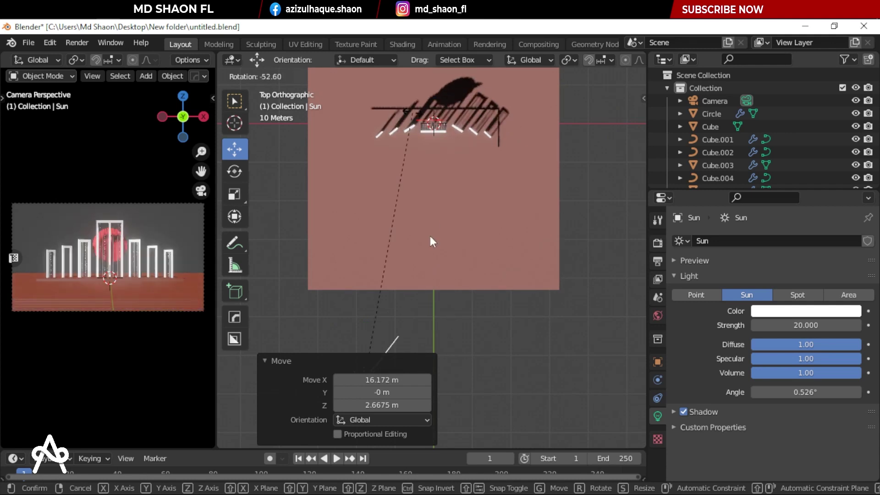
pyautogui.click(429, 236)
pyautogui.press('g')
pyautogui.click(417, 162)
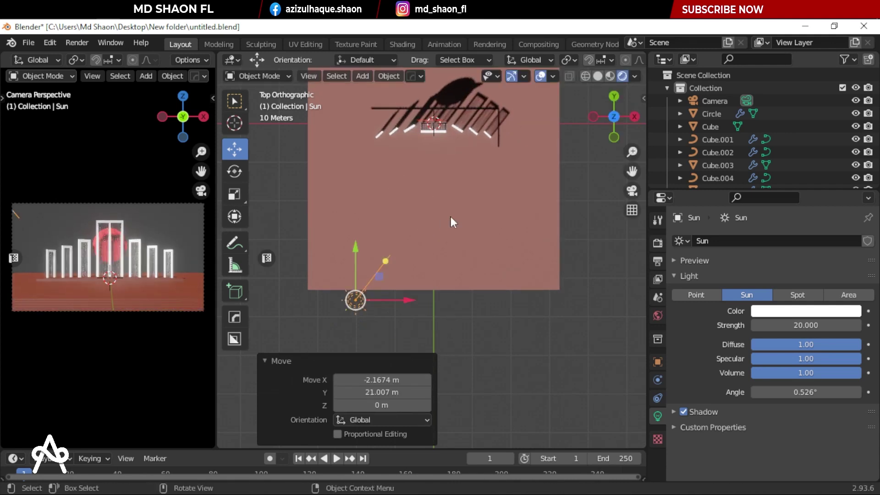
pyautogui.scroll(3, 120, 272)
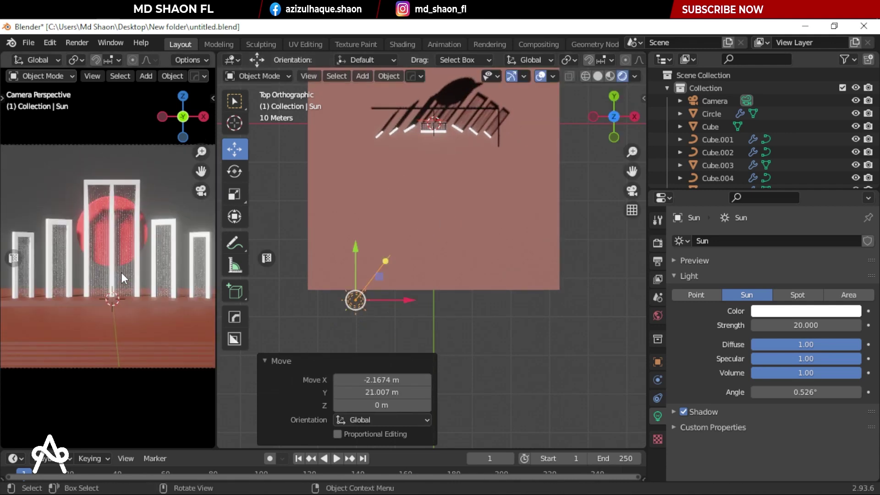
# Step: Widen the camera preview area beside the perspective view
pyautogui.click(217, 248)
pyautogui.moveTo(216, 247); pyautogui.dragTo(397, 248)
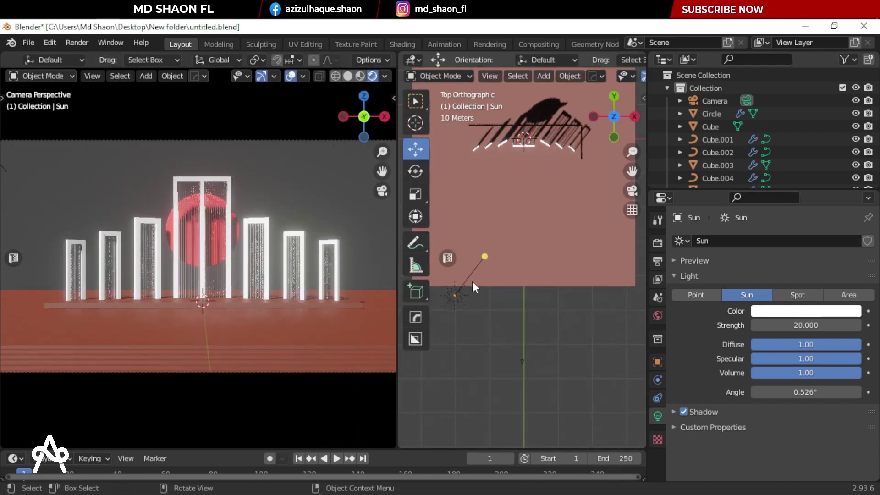
pyautogui.moveTo(472, 281)
pyautogui.mouseDown(button='middle')
pyautogui.moveTo(551, 268)
pyautogui.moveTo(557, 210)
pyautogui.mouseUp(button='middle')
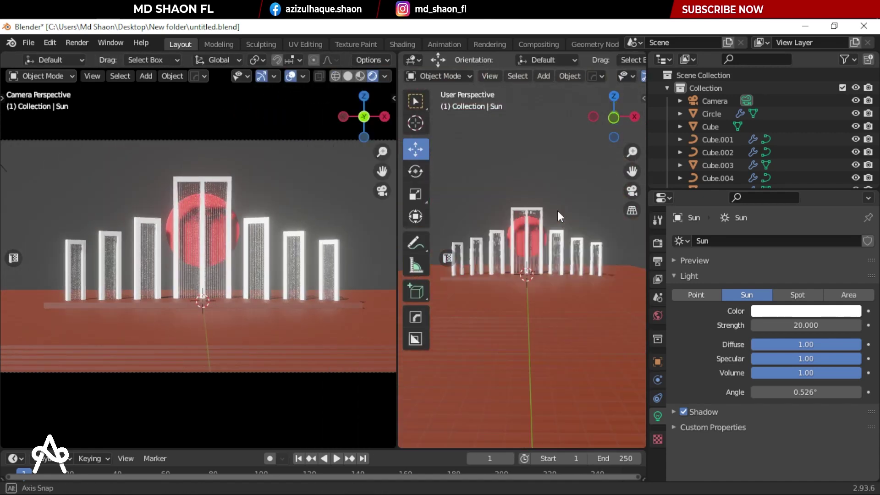
pyautogui.scroll(2, 545, 269)
pyautogui.scroll(2, 535, 303)
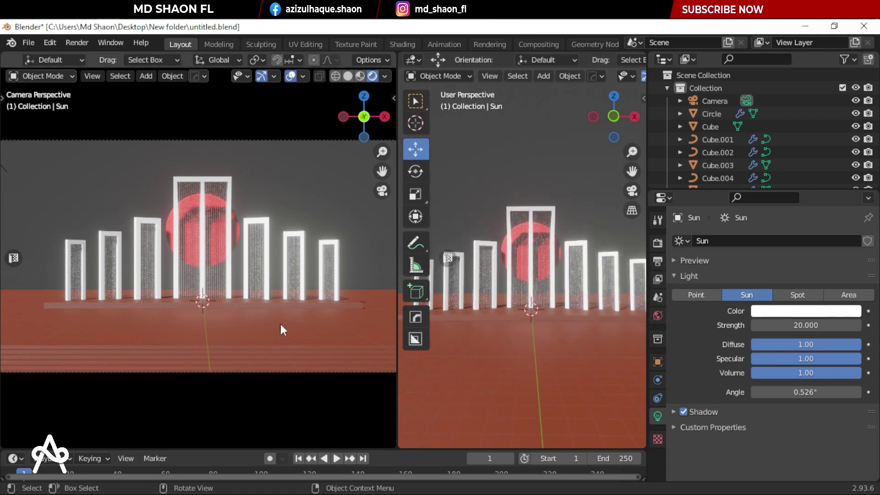
# Step: Brighten the ground plane's base colour to orange
pyautogui.click(538, 345)
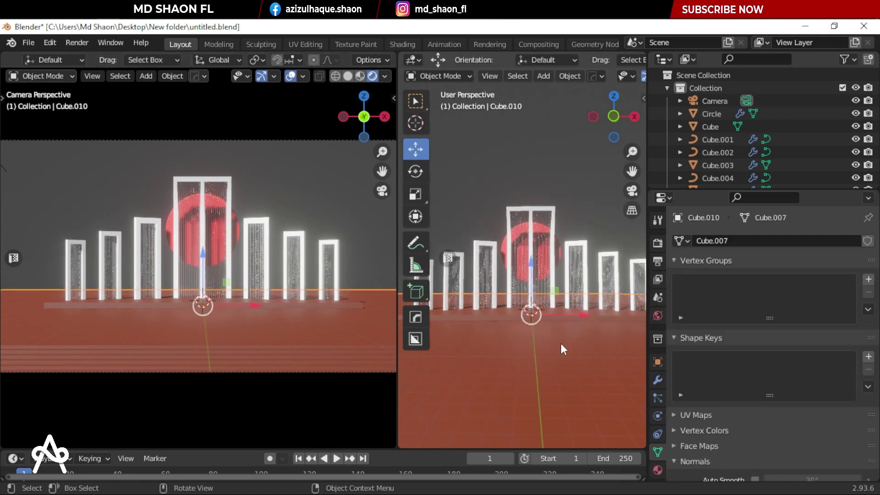
pyautogui.click(658, 469)
pyautogui.click(811, 427)
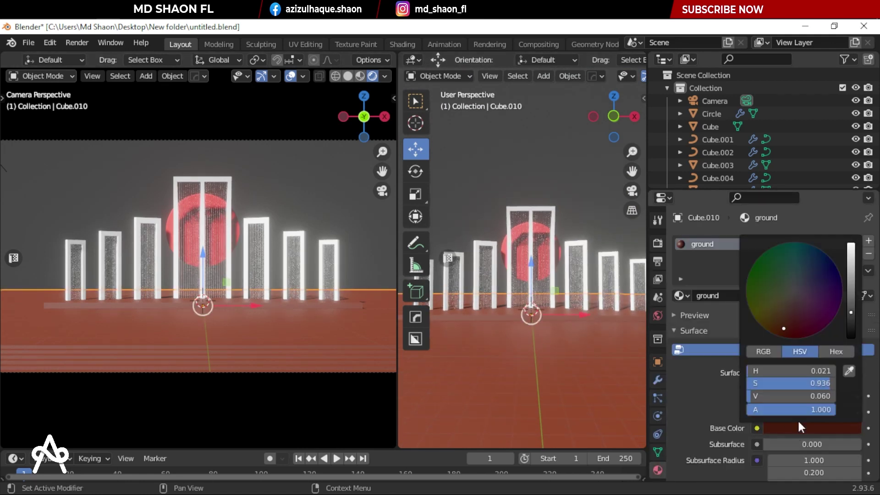
pyautogui.moveTo(851, 312); pyautogui.dragTo(509, 301)
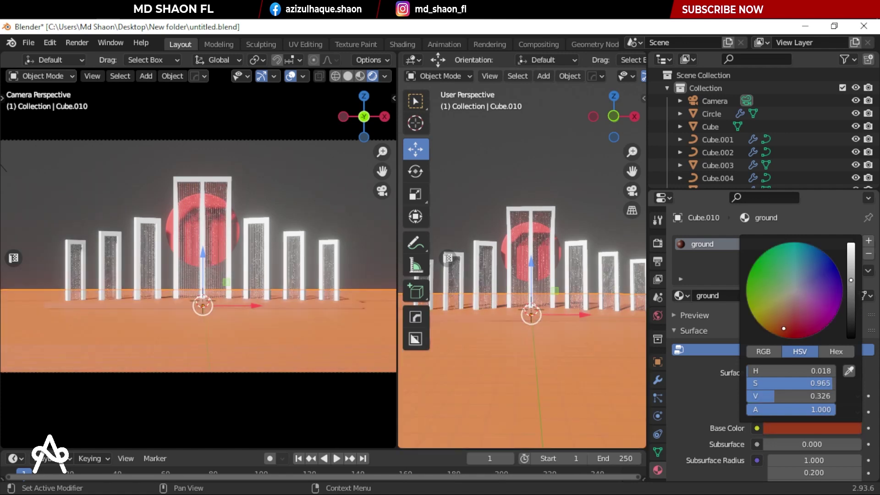
# Step: Darken the monument platform's base colour to a deep red
pyautogui.click(488, 312)
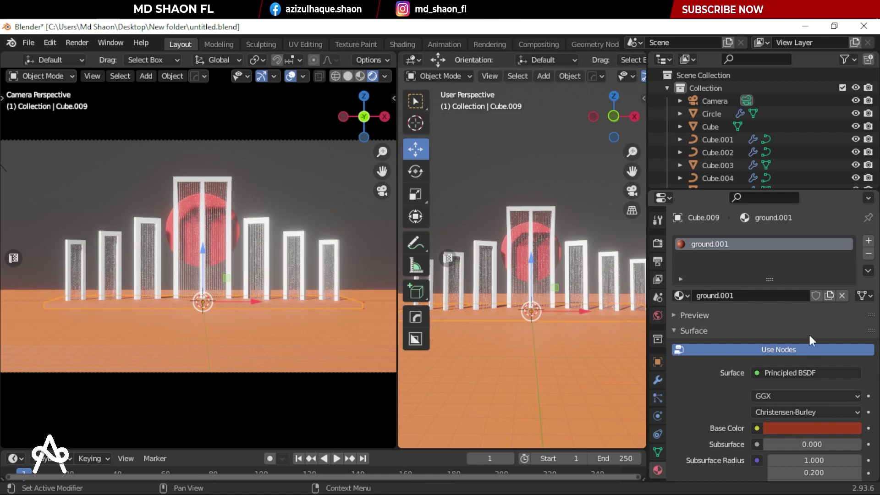
pyautogui.click(812, 428)
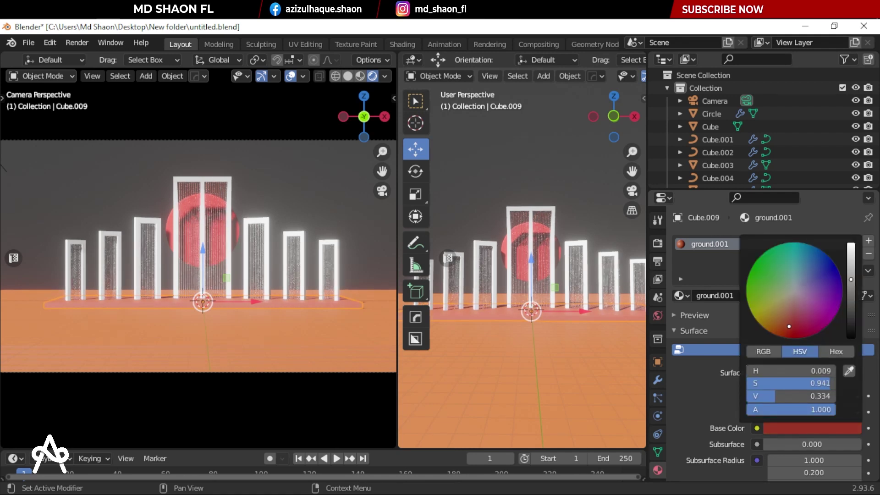
pyautogui.keyDown('ctrl'); pyautogui.scroll(-3, 835, 289); pyautogui.keyUp('ctrl')
pyautogui.keyDown('ctrl'); pyautogui.scroll(-2, 831, 298); pyautogui.keyUp('ctrl')
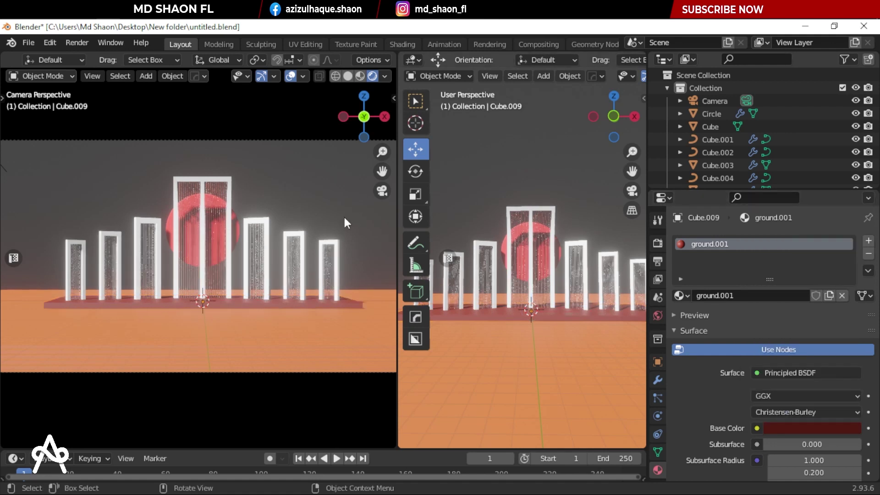
pyautogui.scroll(-2, 340, 281)
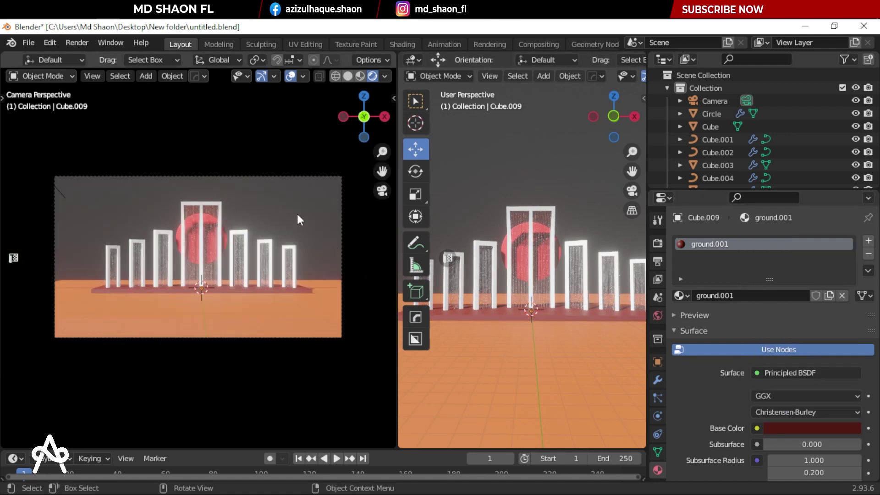
pyautogui.rightClick(400, 165)
# Step: Merge the two viewports, switch to solid shading, and look through the camera
pyautogui.click(370, 198)
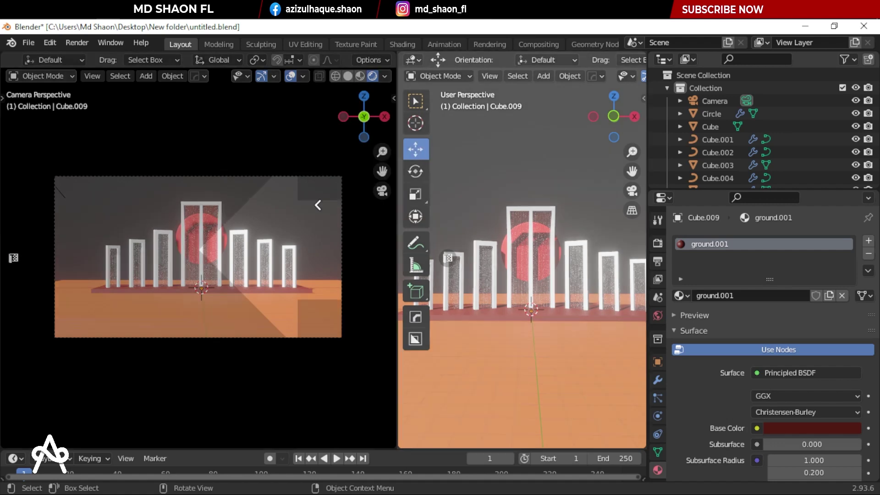
pyautogui.click(386, 259)
pyautogui.press('z')
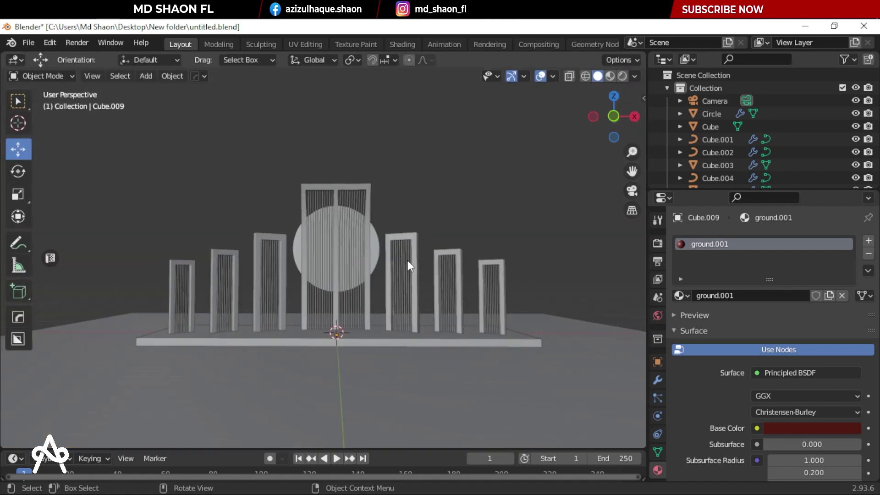
pyautogui.moveTo(407, 259); pyautogui.dragTo(133, 297, button='middle')
pyautogui.click(133, 297)
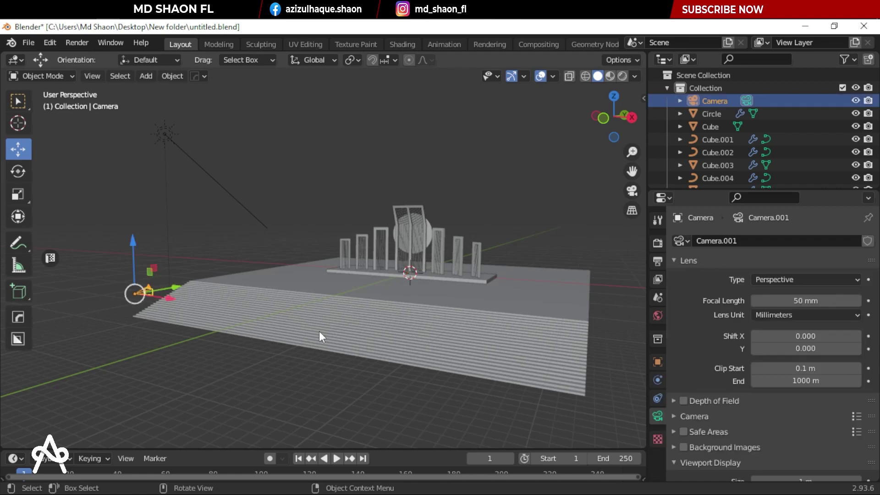
pyautogui.press('KP_0')
# Step: Adjust the camera's height vertically to frame the monument
pyautogui.press('g')
pyautogui.press('z')
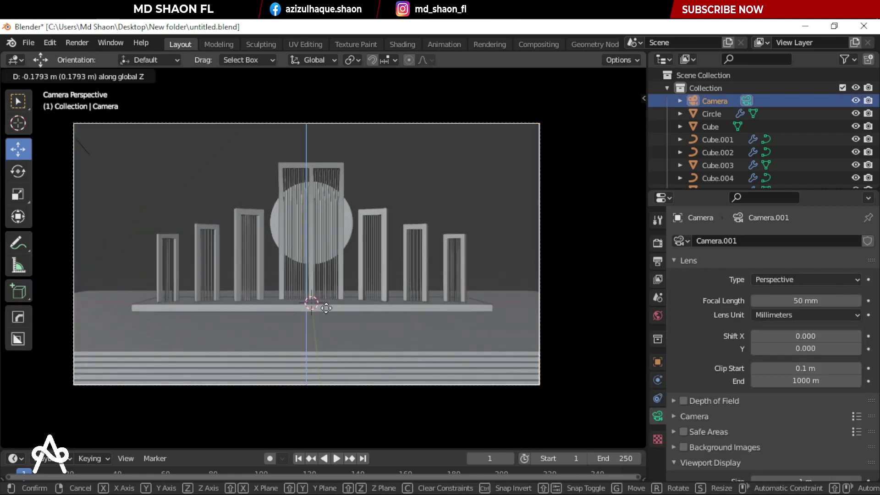
pyautogui.click(335, 377)
pyautogui.press('g')
pyautogui.press('z')
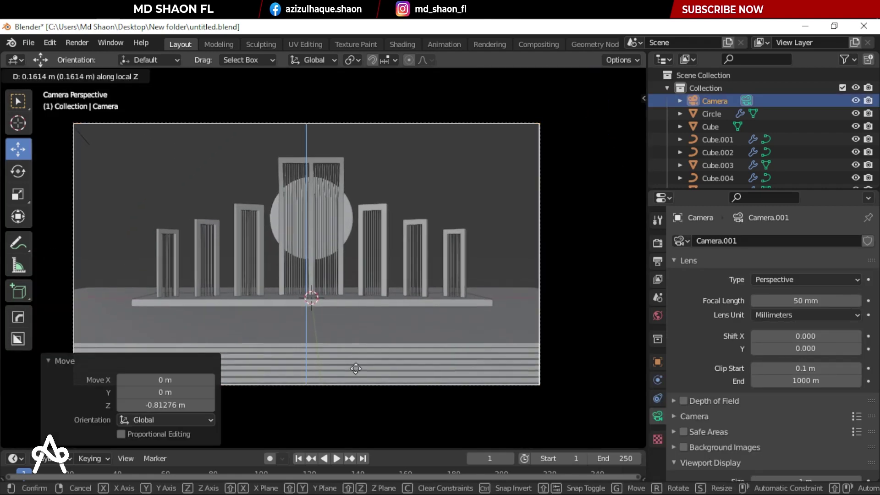
pyautogui.click(369, 305)
pyautogui.press('KP_0')
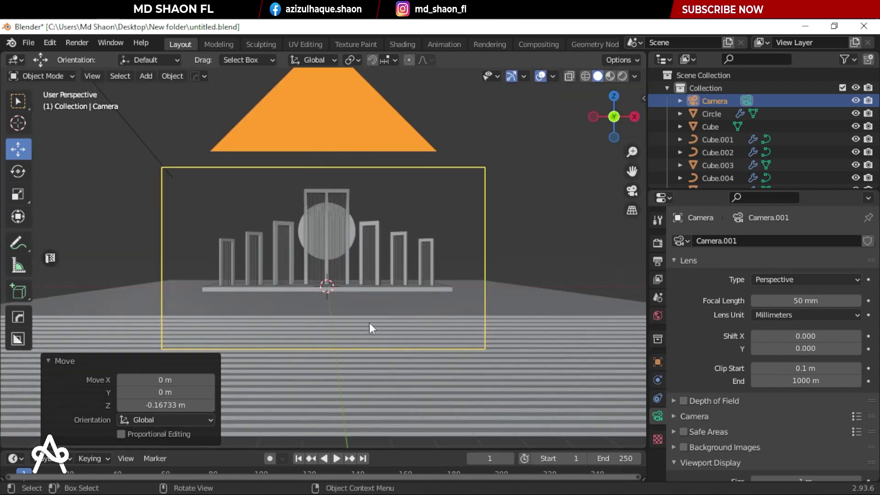
pyautogui.press('KP_0')
pyautogui.press('g')
pyautogui.press('z')
pyautogui.press('z')
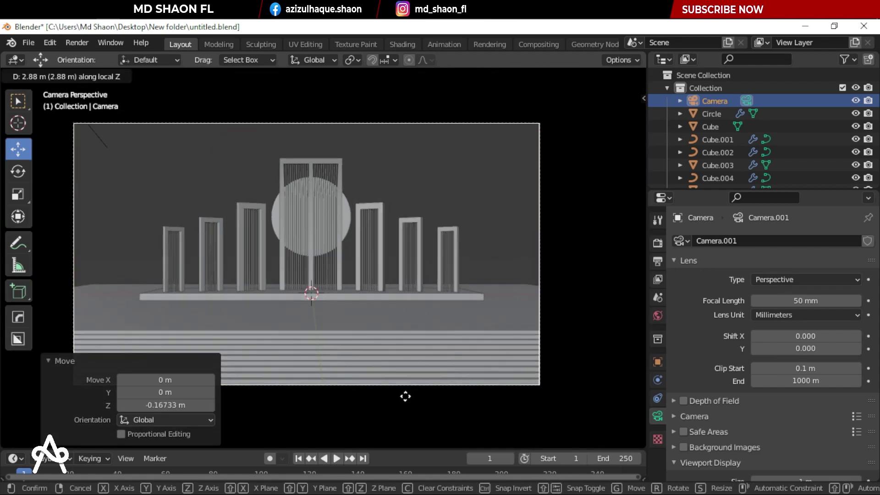
pyautogui.press('z')
pyautogui.press('z')
pyautogui.click(426, 364)
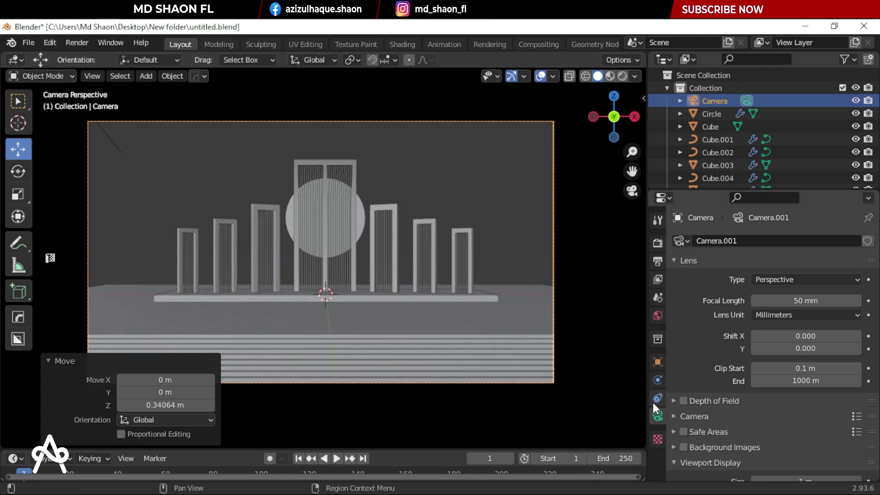
# Step: Set the camera focal length to 58 mm and centre the camera frame
pyautogui.moveTo(805, 300)
pyautogui.mouseDown()
pyautogui.moveTo(825, 301)
pyautogui.moveTo(802, 300)
pyautogui.mouseUp()
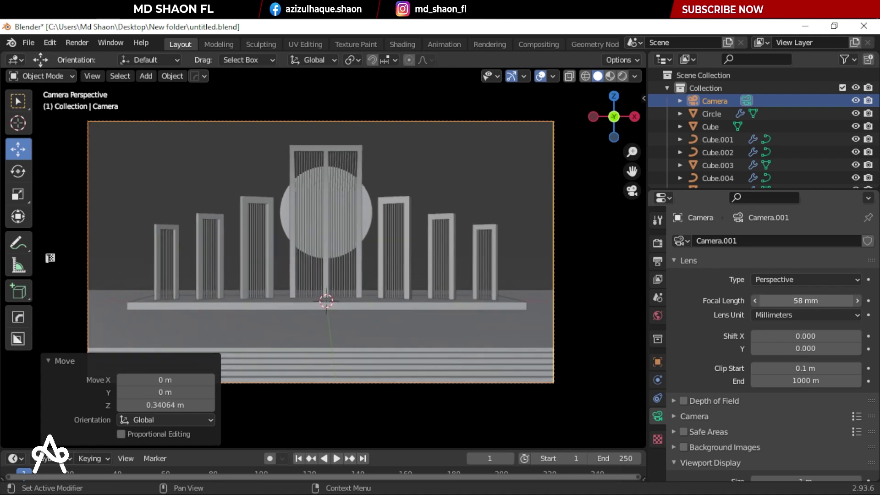
pyautogui.keyDown('shift'); pyautogui.moveTo(370, 211); pyautogui.dragTo(322, 279, button='middle'); pyautogui.keyUp('shift')
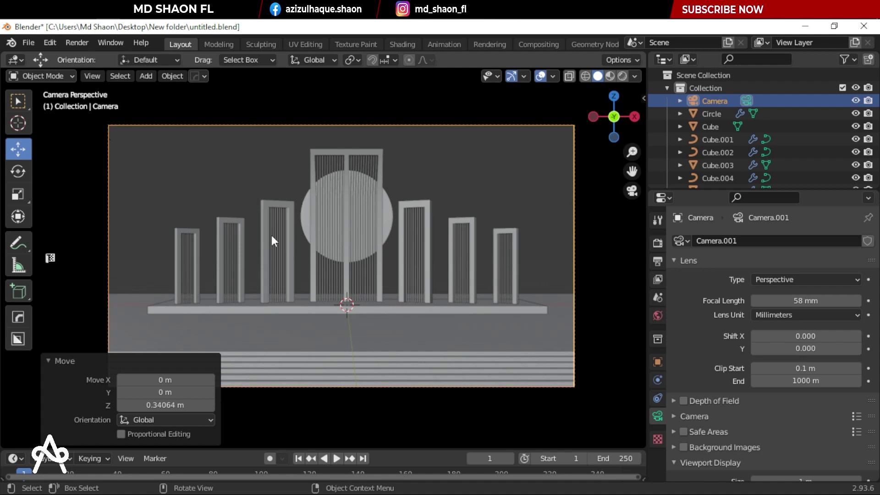
pyautogui.click(657, 240)
# Step: Set the render engine to Cycles and preview the viewport fully rendered
pyautogui.click(791, 241)
pyautogui.click(777, 284)
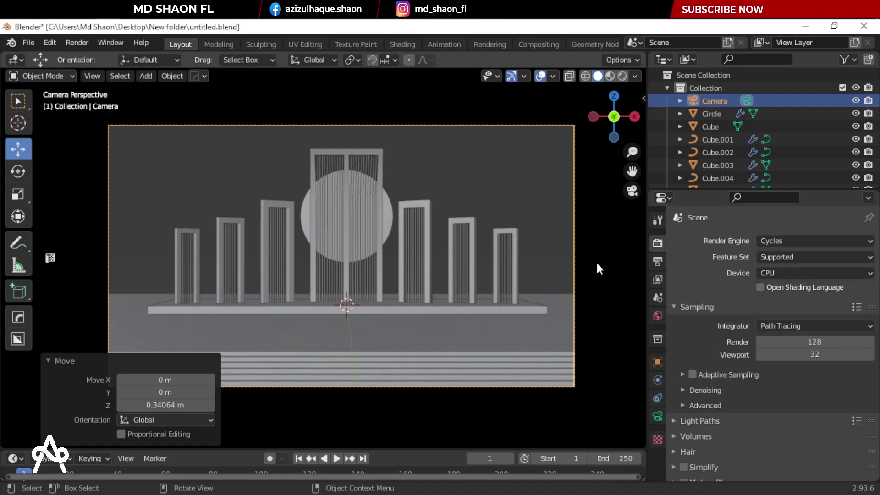
pyautogui.press('z')
pyautogui.click(506, 229)
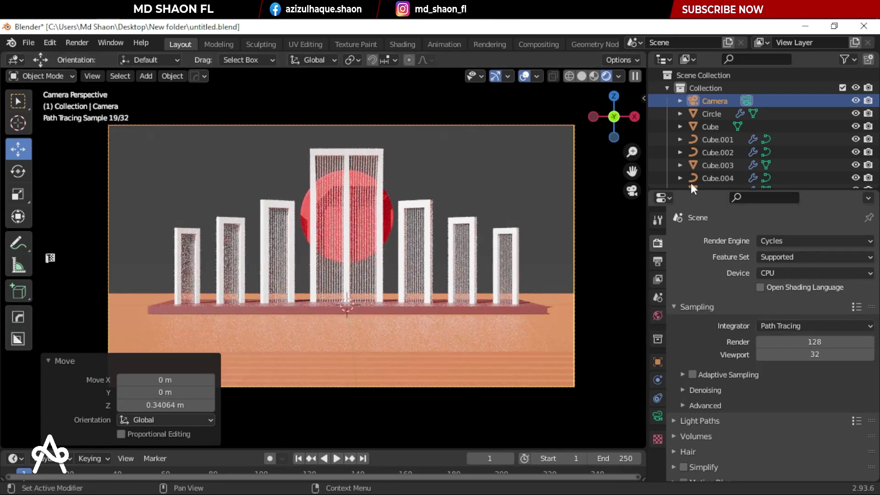
# Step: Delete the sun light from the scene
pyautogui.scroll(-3, 707, 127)
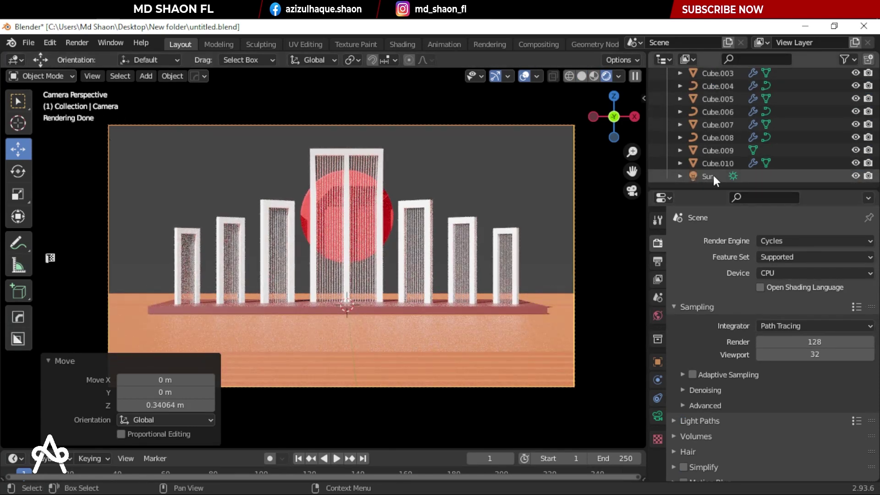
pyautogui.press('Delete')
pyautogui.moveTo(384, 219)
pyautogui.mouseDown(button='middle')
pyautogui.moveTo(279, 241)
pyautogui.moveTo(372, 240)
pyautogui.mouseUp(button='middle')
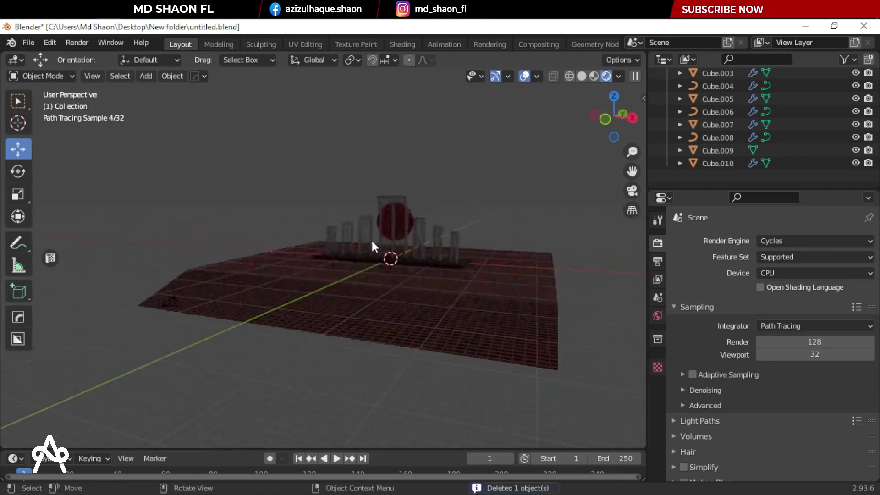
pyautogui.hotkey('shift', 'a')
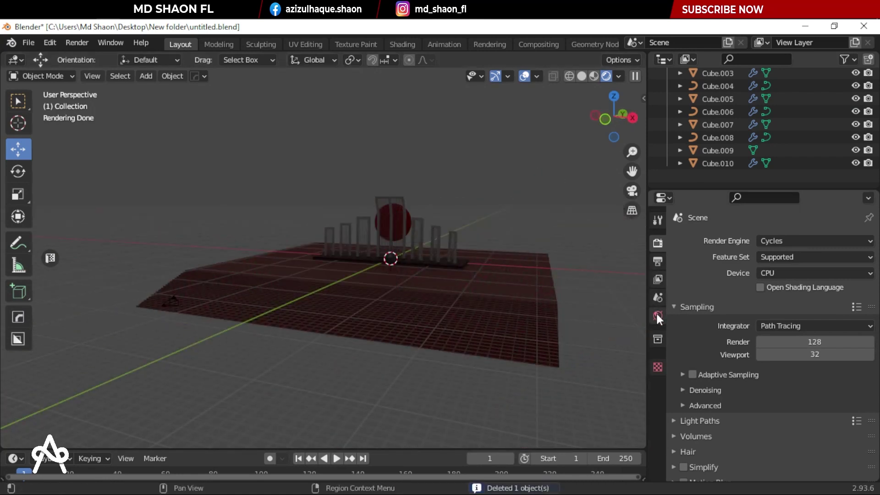
# Step: Set the world colour to an Environment Texture using delta_2_2k.hdr from the HDR effect folder
pyautogui.click(657, 316)
pyautogui.click(755, 318)
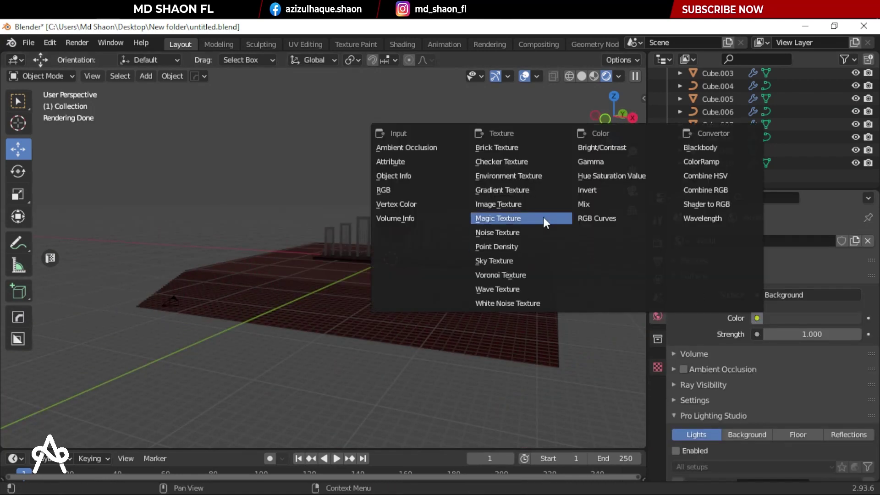
pyautogui.click(507, 174)
pyautogui.click(804, 331)
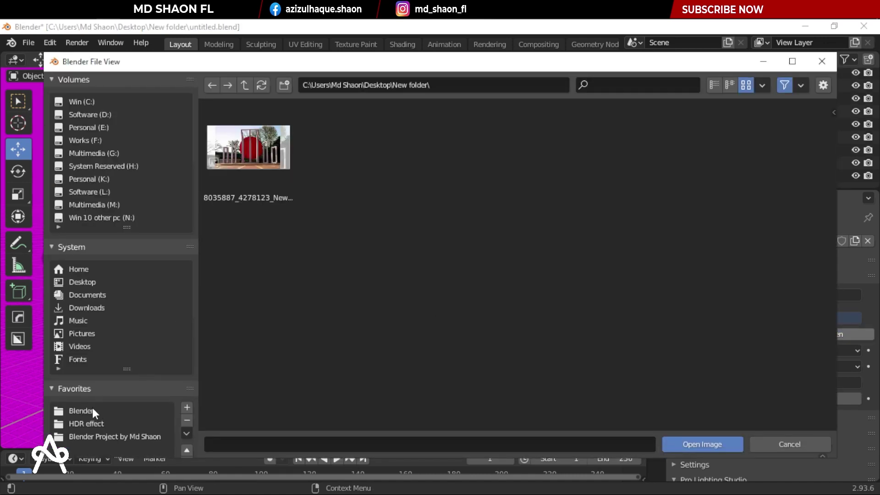
pyautogui.click(87, 424)
pyautogui.scroll(-5, 498, 232)
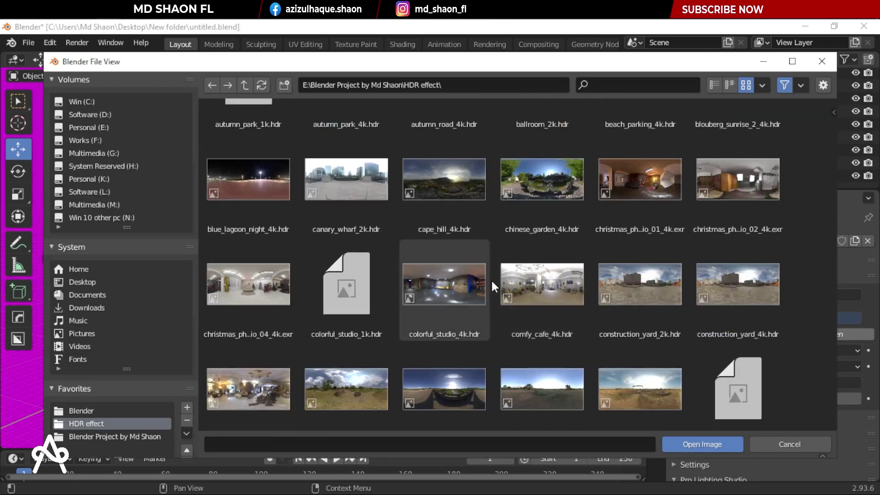
pyautogui.scroll(-3, 499, 251)
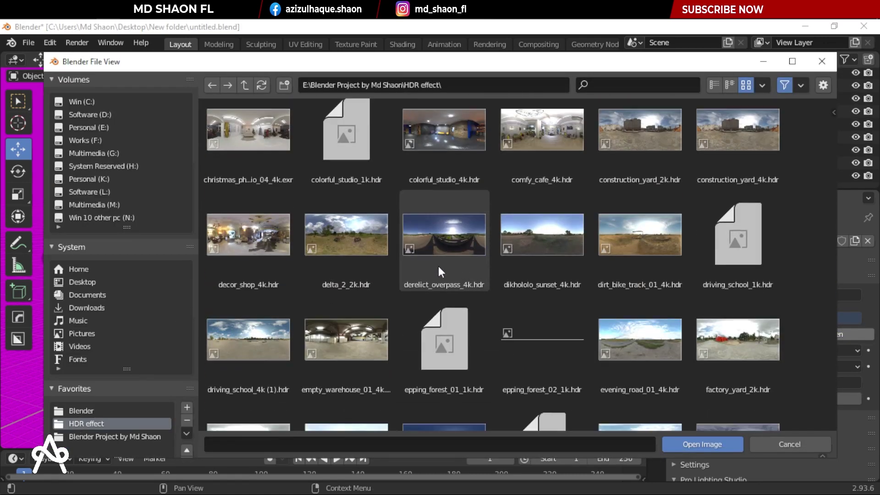
pyautogui.scroll(-2, 351, 250)
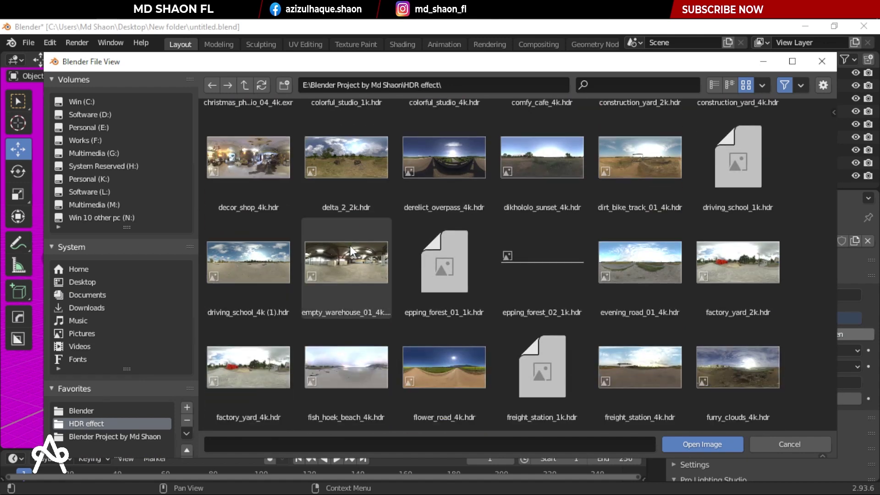
pyautogui.doubleClick(365, 159)
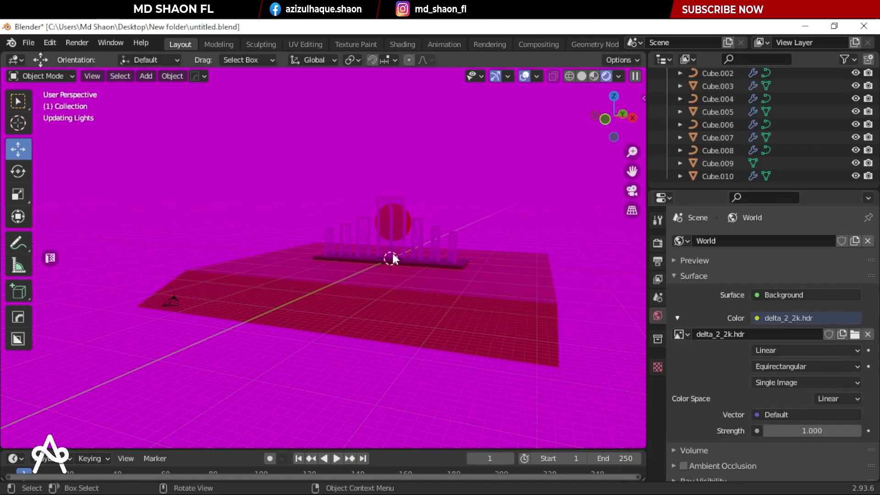
# Step: View through the camera and set the world background strength to 1
pyautogui.press('KP_0')
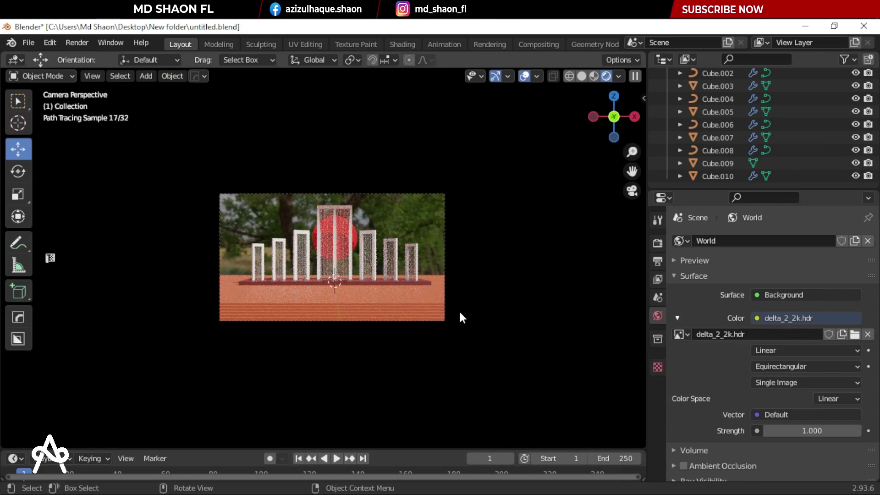
pyautogui.scroll(4, 458, 309)
pyautogui.scroll(3, 405, 303)
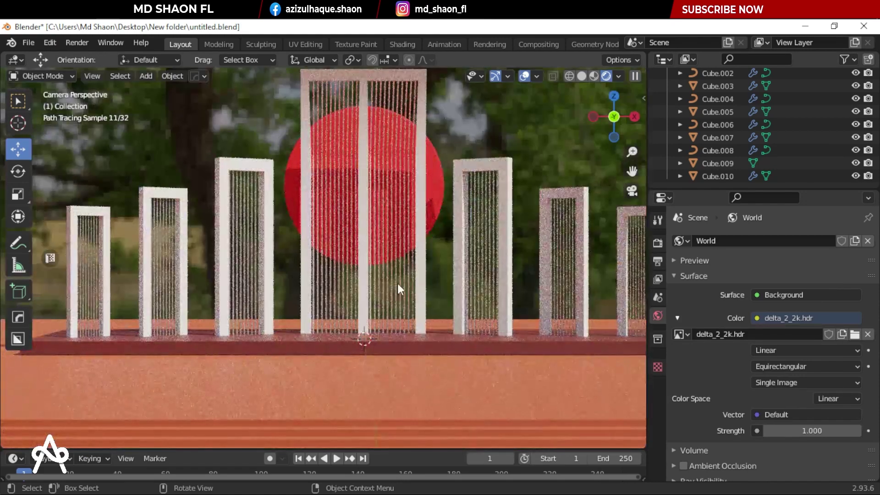
pyautogui.scroll(-4, 444, 234)
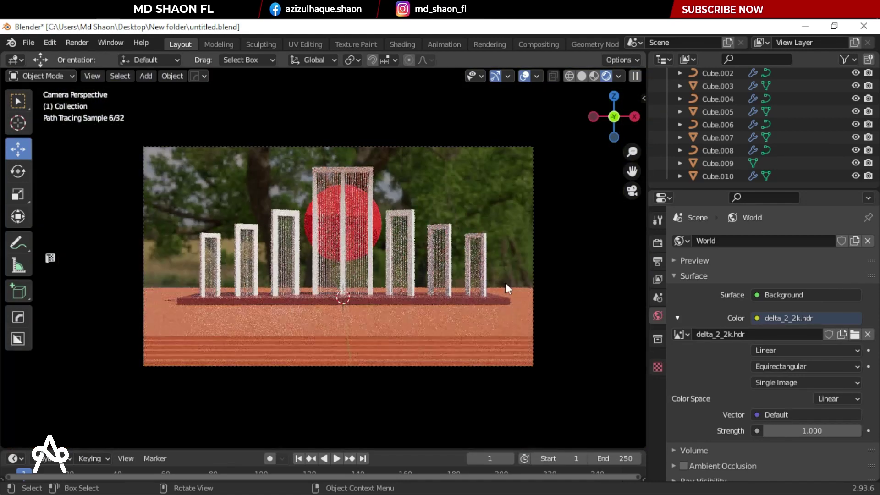
pyautogui.scroll(2, 505, 282)
pyautogui.moveTo(818, 431); pyautogui.dragTo(779, 431)
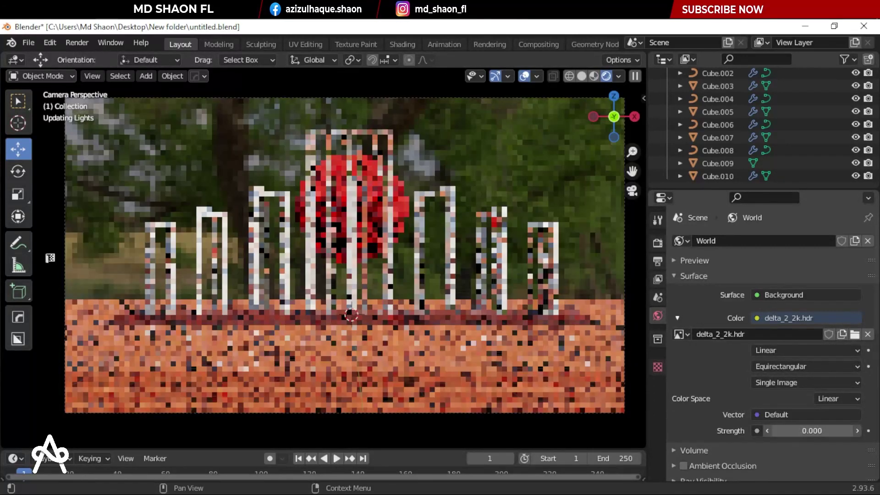
pyautogui.click(818, 431)
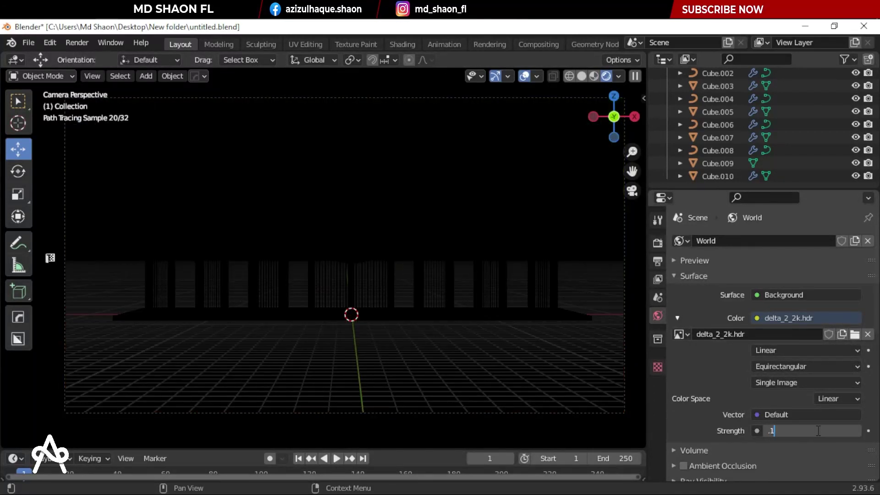
pyautogui.press('Return')
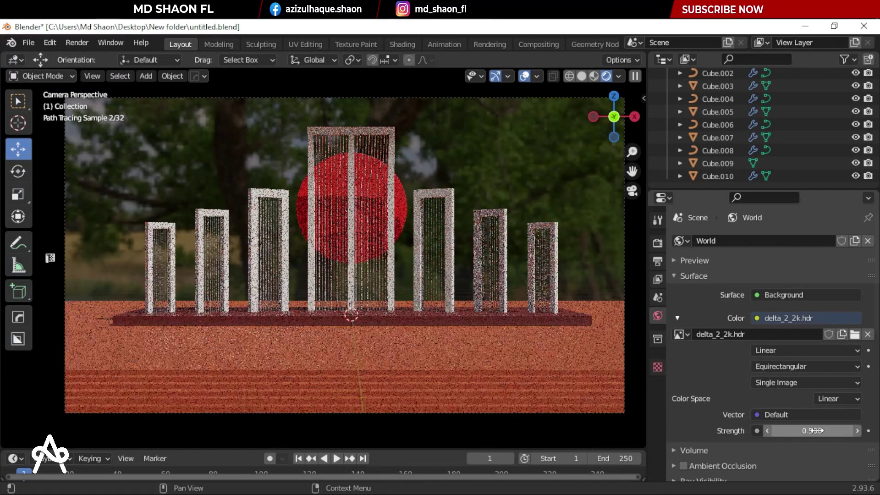
pyautogui.click(785, 430)
pyautogui.write('1')
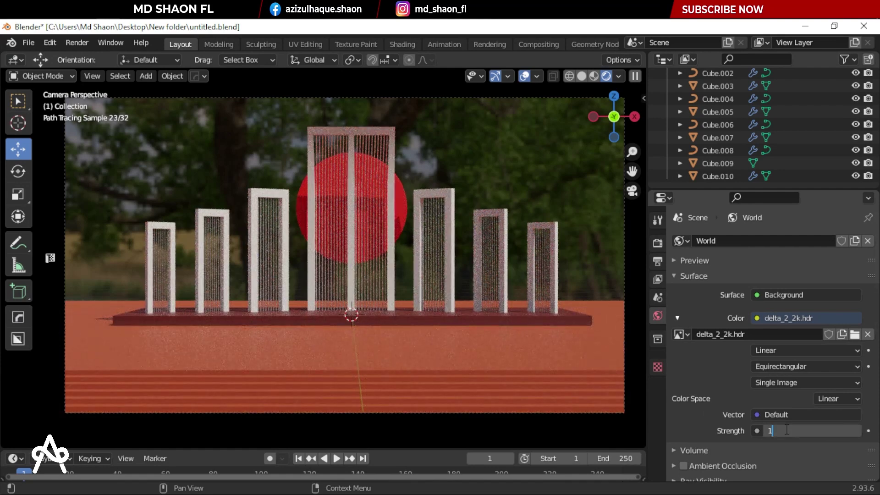
pyautogui.press('Return')
# Step: Raise the material roughness of Cube.010 and Cube.009 to about 0.87
pyautogui.click(530, 295)
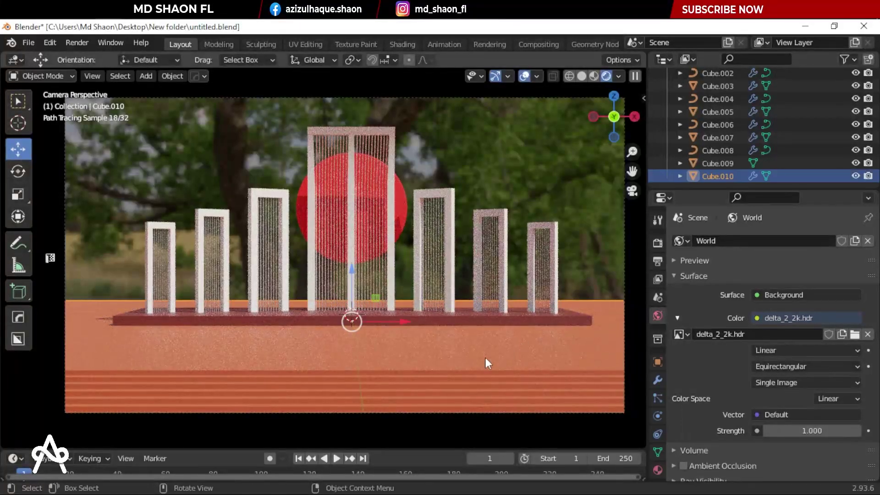
pyautogui.click(661, 469)
pyautogui.scroll(-4, 783, 441)
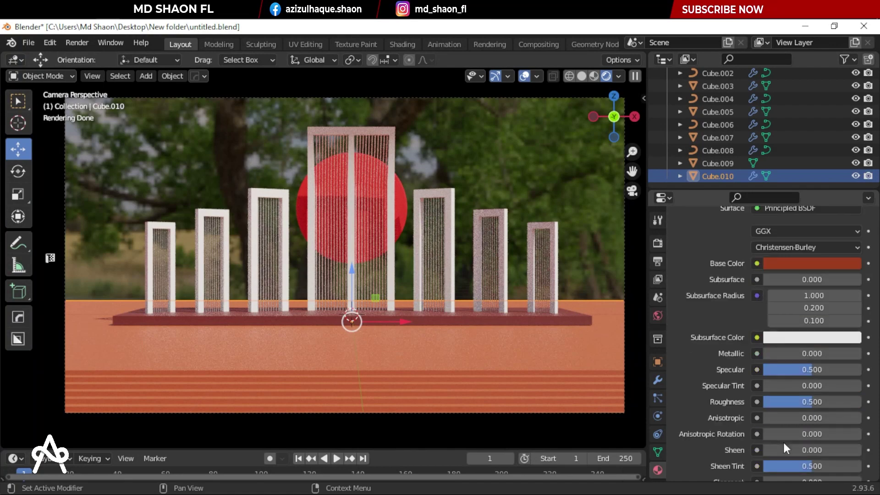
pyautogui.scroll(-4, 791, 445)
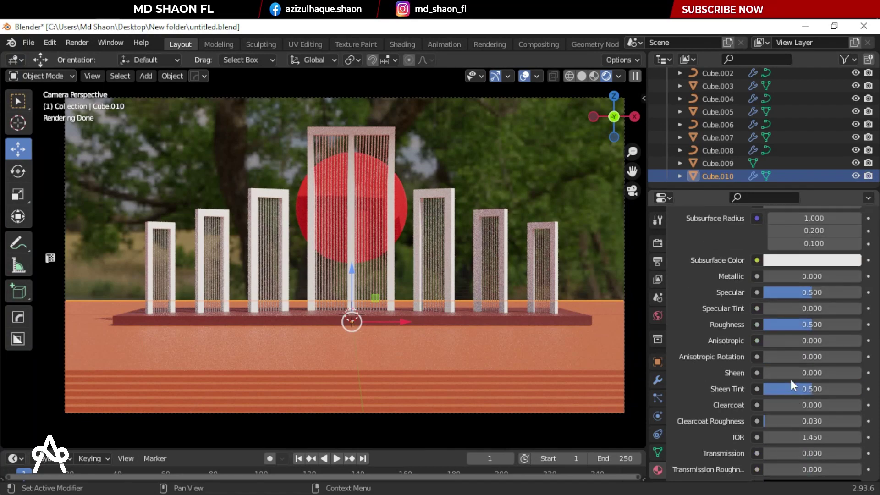
pyautogui.moveTo(802, 324); pyautogui.dragTo(838, 325)
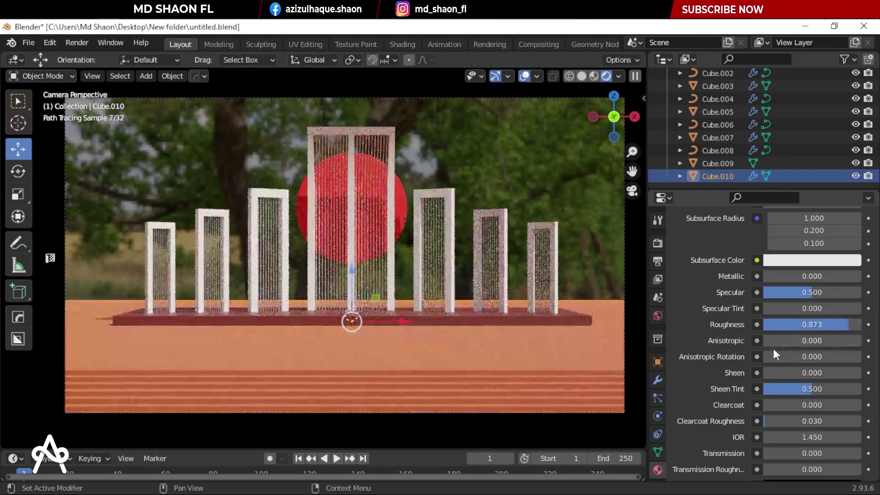
pyautogui.click(577, 322)
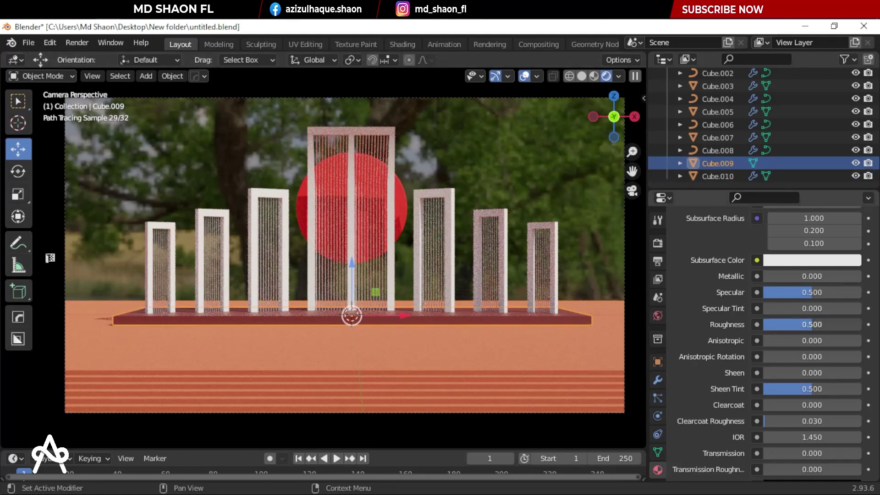
pyautogui.moveTo(808, 324)
pyautogui.mouseDown()
pyautogui.moveTo(798, 325)
pyautogui.moveTo(816, 325)
pyautogui.mouseUp()
pyautogui.click(568, 166)
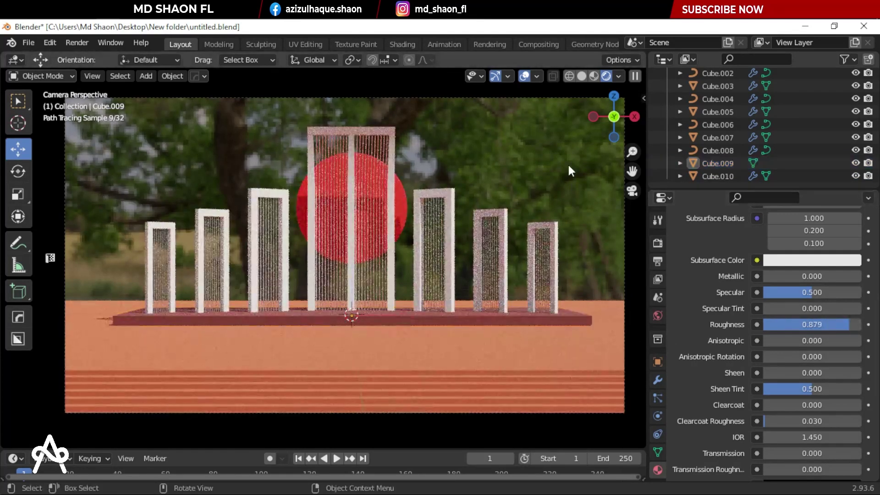
pyautogui.scroll(-2, 458, 192)
# Step: Move the camera vertically along Z and return the viewport to solid shading
pyautogui.click(389, 125)
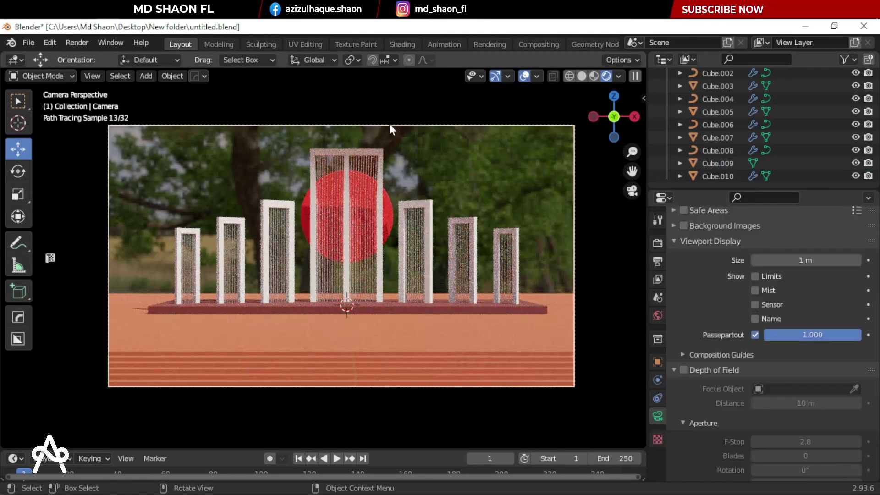
pyautogui.press('g')
pyautogui.press('z')
pyautogui.click(391, 100)
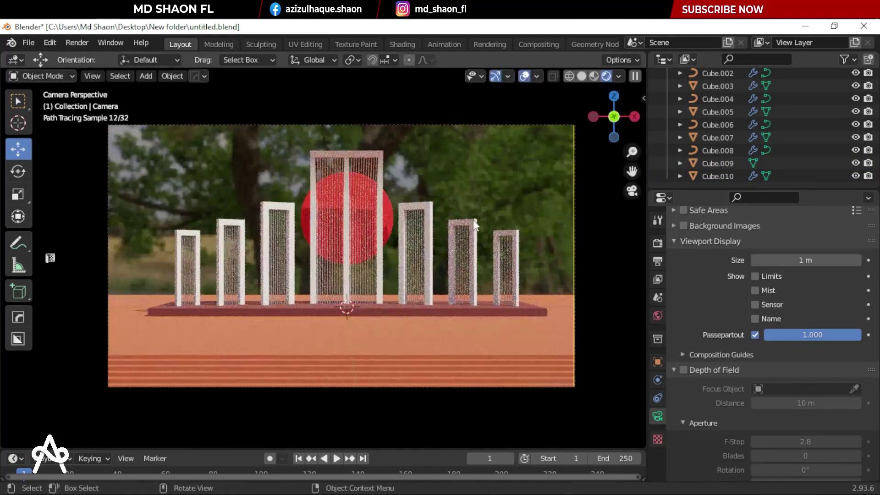
pyautogui.press('z')
pyautogui.click(574, 240)
pyautogui.moveTo(398, 237)
pyautogui.mouseDown(button='middle')
pyautogui.moveTo(262, 268)
pyautogui.moveTo(447, 259)
pyautogui.moveTo(320, 210)
pyautogui.moveTo(314, 230)
pyautogui.mouseUp(button='middle')
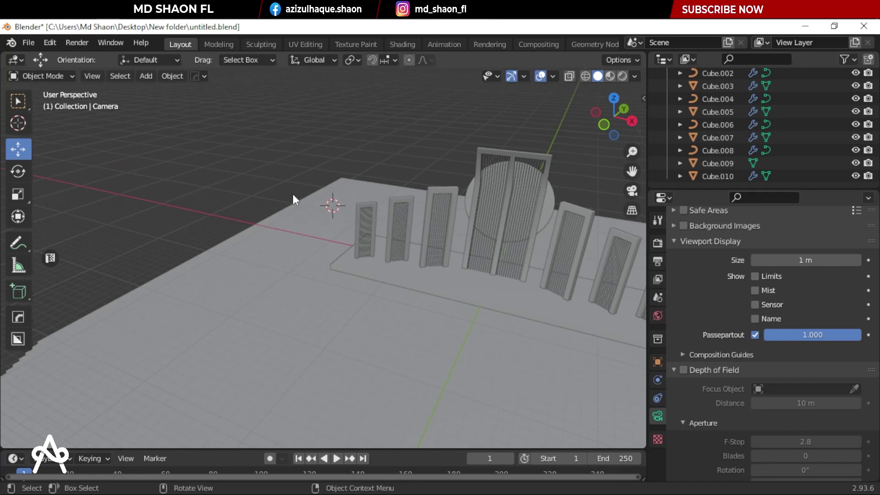
# Step: Spawn the green summer Maple from botaniq's deciduous category beside the monument
pyautogui.moveTo(294, 194); pyautogui.dragTo(321, 197, button='middle')
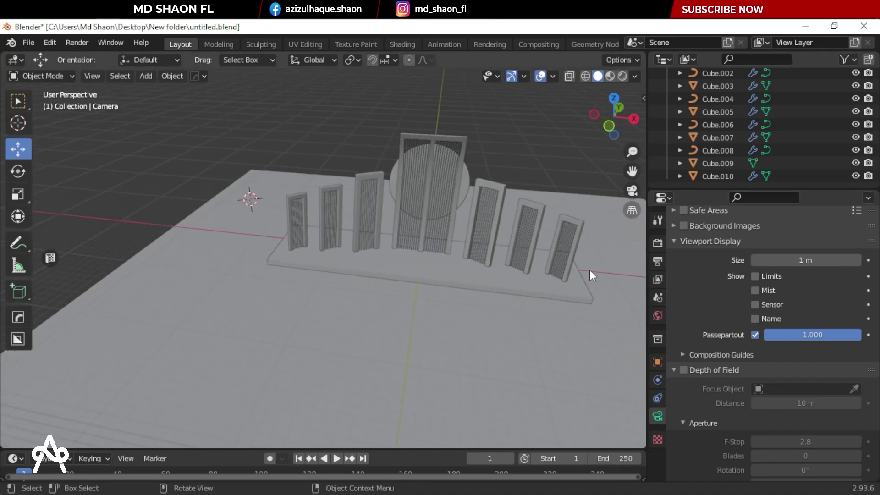
pyautogui.press('n')
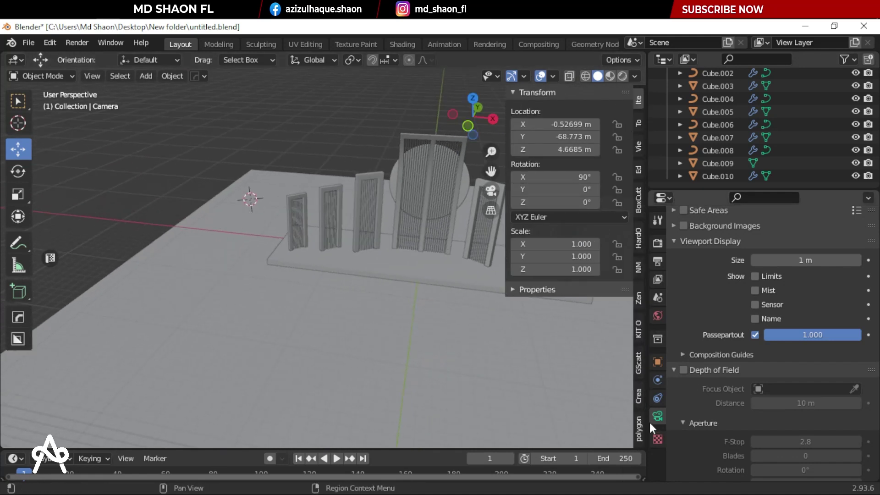
pyautogui.click(641, 425)
pyautogui.click(579, 123)
pyautogui.click(530, 216)
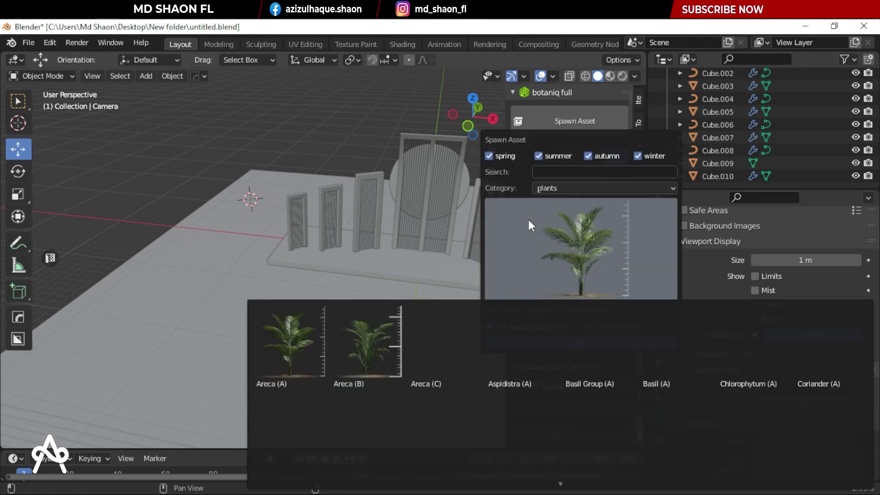
pyautogui.click(542, 188)
pyautogui.click(533, 218)
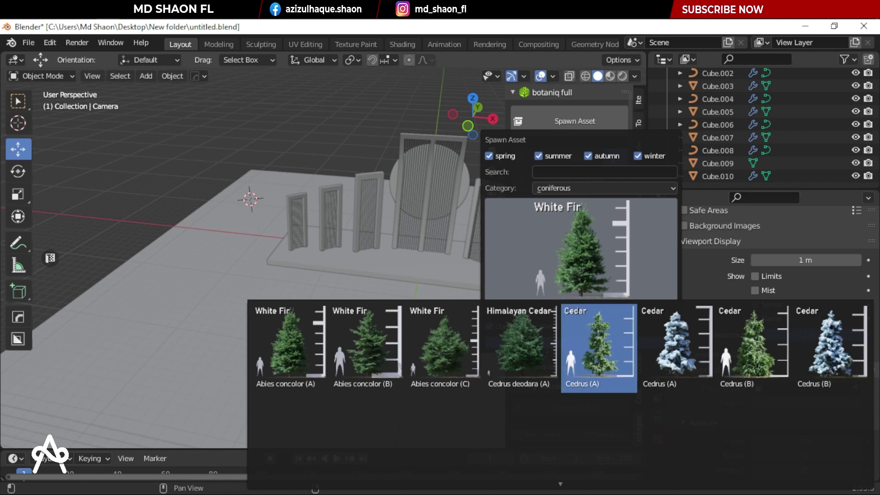
pyautogui.scroll(-2, 598, 348)
pyautogui.click(570, 187)
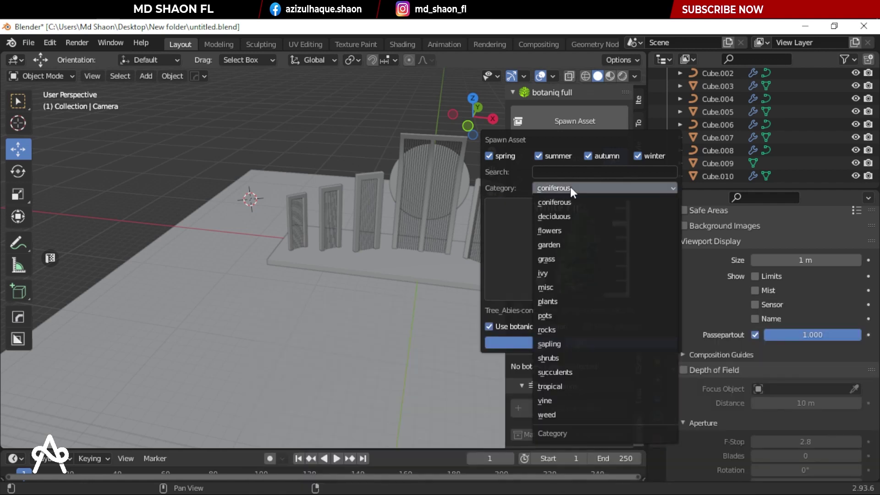
pyautogui.click(559, 218)
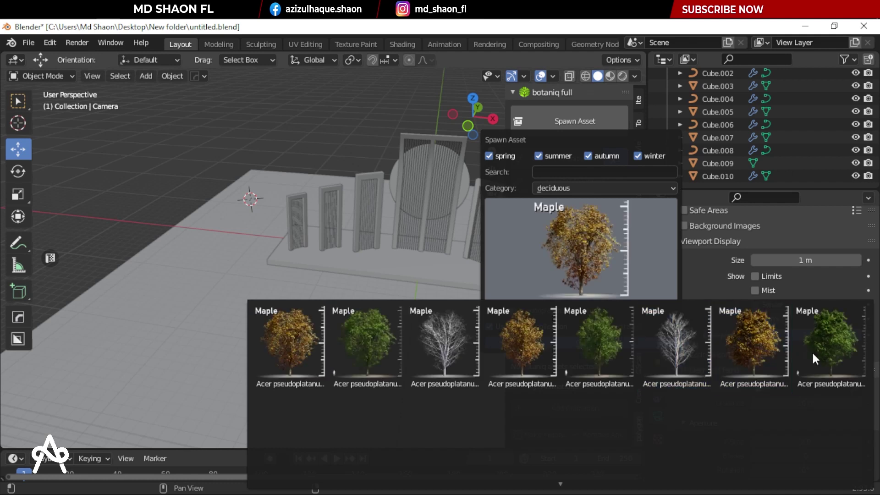
pyautogui.click(840, 352)
pyautogui.click(576, 344)
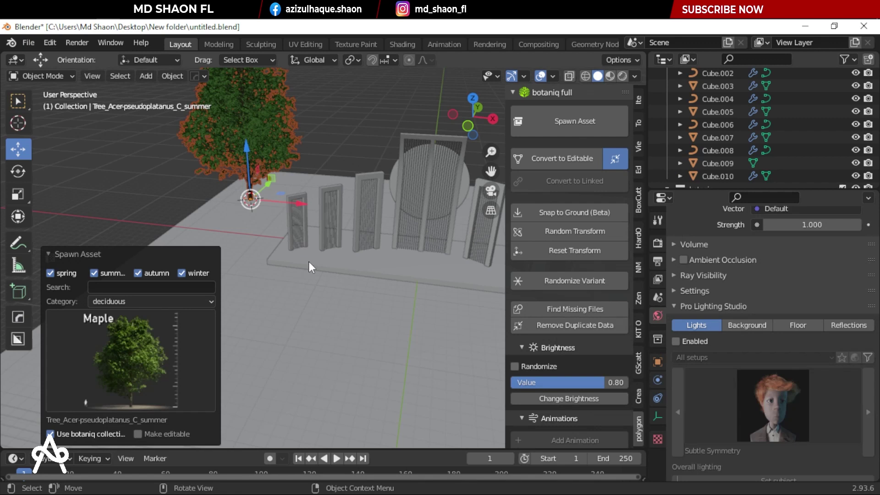
# Step: Scale the spawned maple to about 1.9 and view it through the camera
pyautogui.press('s')
pyautogui.click(408, 177)
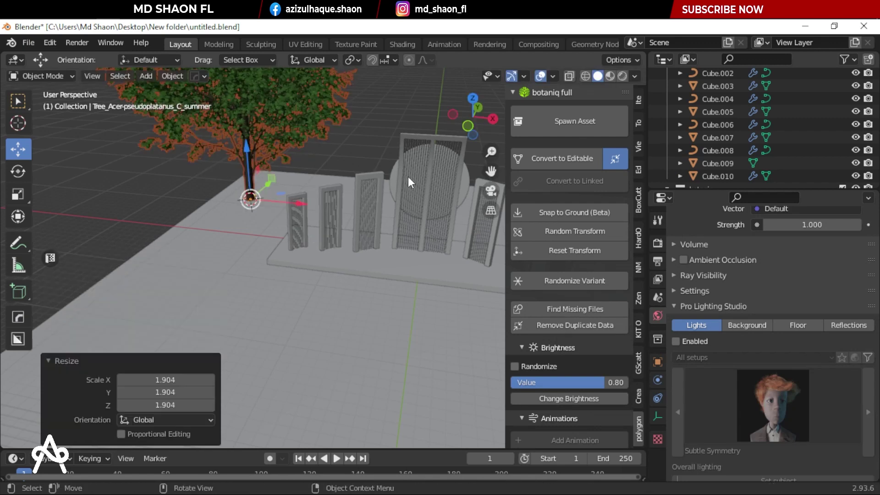
pyautogui.moveTo(408, 177); pyautogui.dragTo(408, 177, button='middle')
pyautogui.press('ctrl+alt+KP_0')
# Step: Move the maple sideways, lower it, and place it behind the ground's back-left corner
pyautogui.press('g')
pyautogui.press('x')
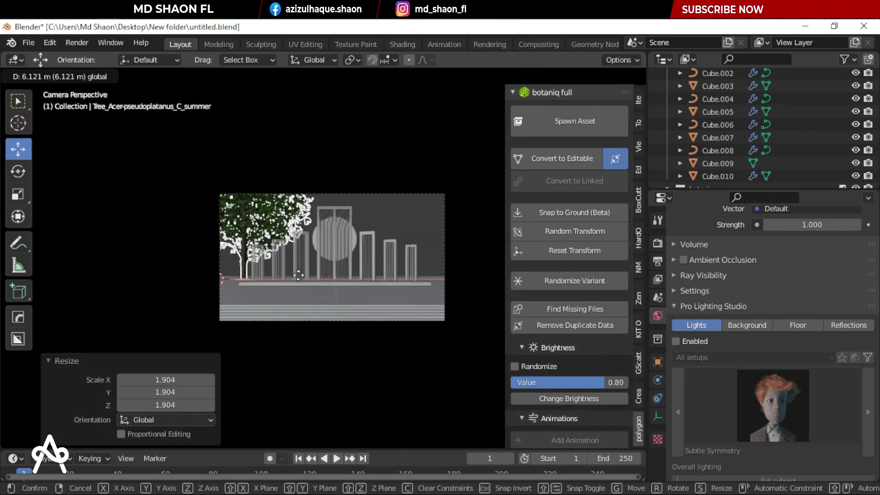
pyautogui.click(295, 278)
pyautogui.moveTo(241, 240); pyautogui.dragTo(241, 241)
pyautogui.press('z')
pyautogui.click(243, 243)
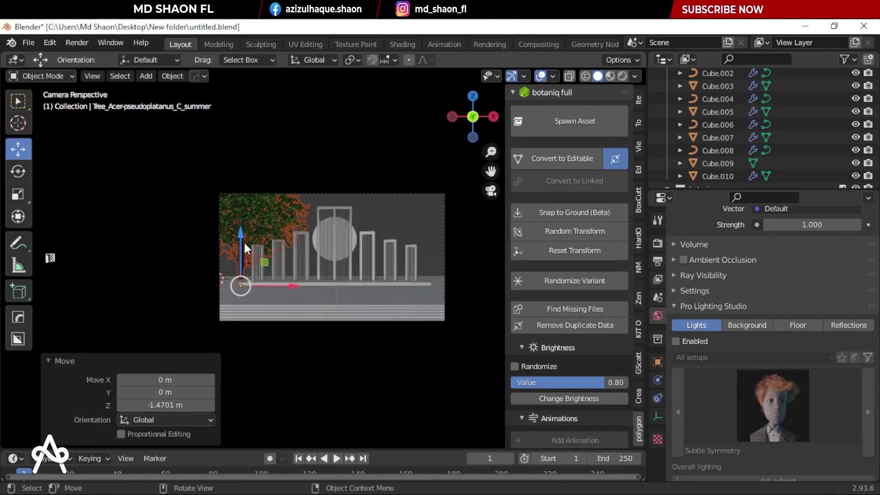
pyautogui.press('KP_7')
pyautogui.keyDown('shift'); pyautogui.moveTo(287, 185); pyautogui.dragTo(298, 224, button='middle'); pyautogui.keyUp('shift')
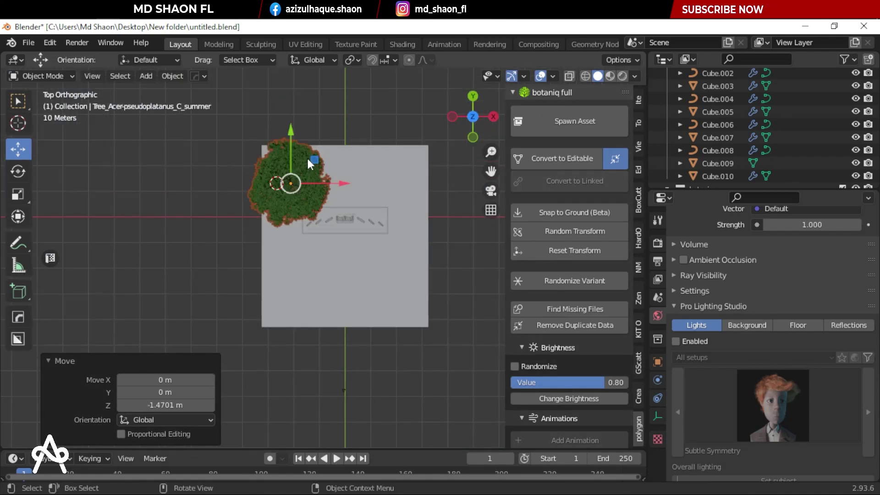
pyautogui.press('g')
pyautogui.press('y')
pyautogui.click(293, 120)
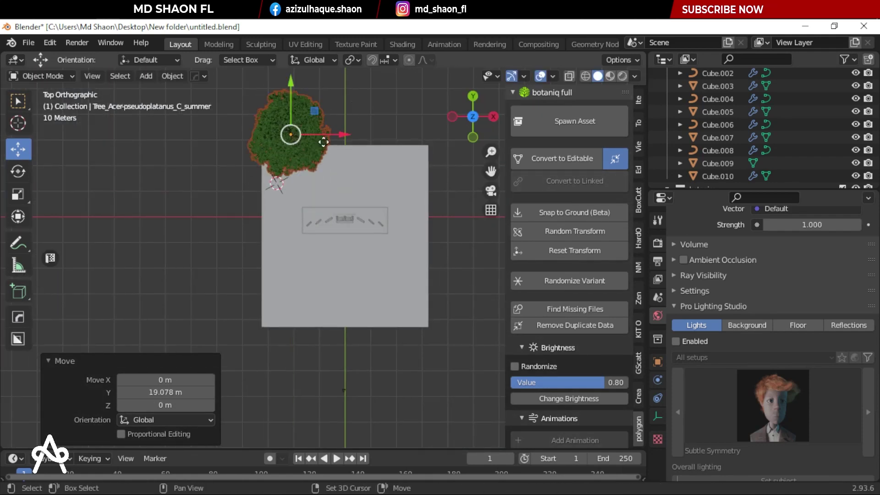
# Step: Duplicate the maple to the right, resizing and rotating the copy for variety
pyautogui.hotkey('shift', 'd')
pyautogui.click(428, 181)
pyautogui.press('s')
pyautogui.press('g')
pyautogui.click(434, 187)
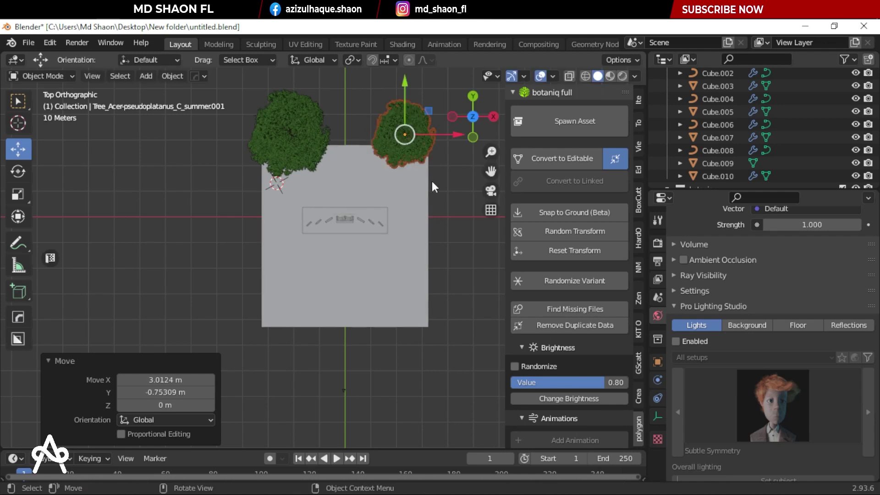
pyautogui.press('r')
pyautogui.click(401, 223)
pyautogui.press('g')
pyautogui.press('KP_0')
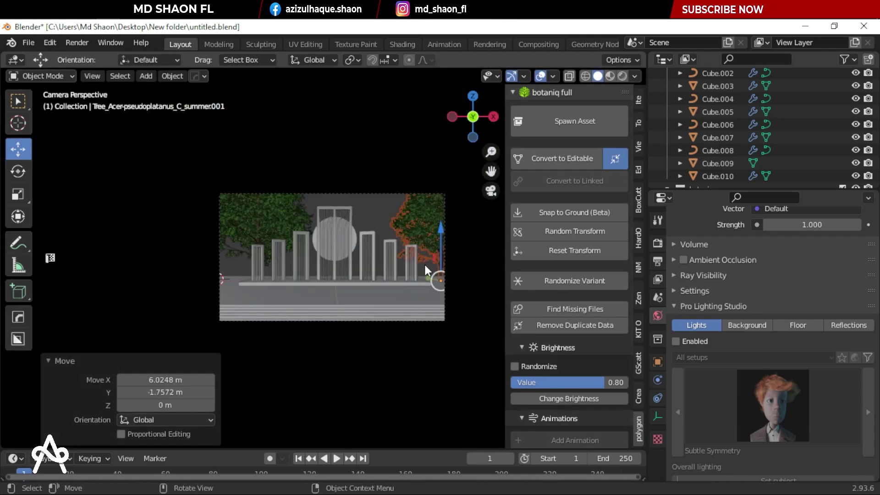
pyautogui.press('KP_7')
# Step: Add a smaller third maple copy near the ground's front-right corner
pyautogui.hotkey('shift', 'd')
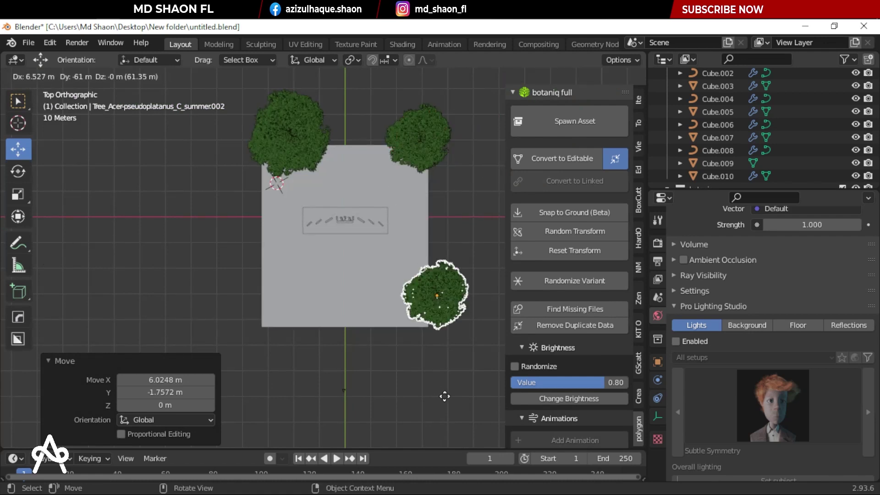
pyautogui.click(443, 399)
pyautogui.press('s')
pyautogui.click(444, 362)
pyautogui.moveTo(445, 362); pyautogui.dragTo(448, 370, button='middle')
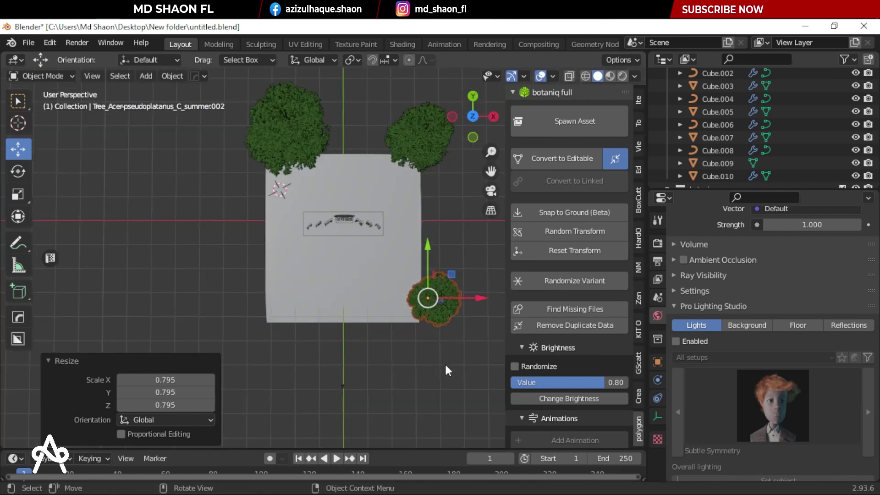
pyautogui.press('KP_0')
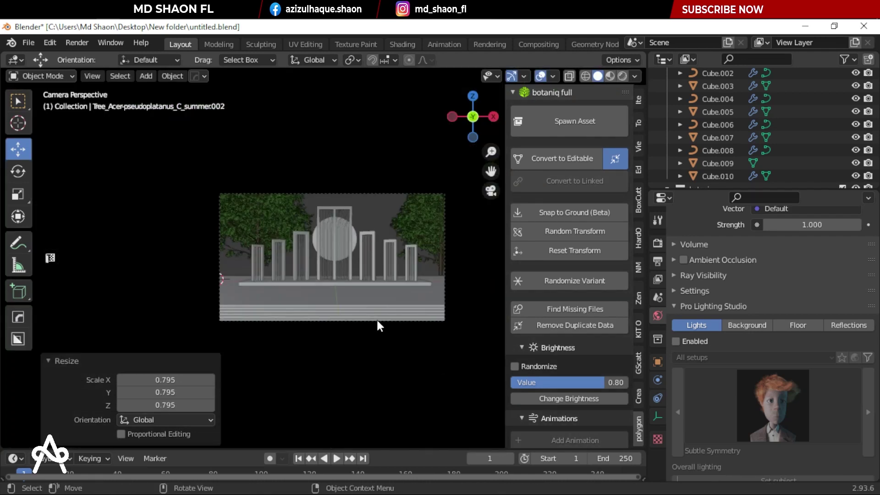
pyautogui.keyDown('shift'); pyautogui.moveTo(376, 318); pyautogui.dragTo(307, 292, button='middle'); pyautogui.keyUp('shift')
pyautogui.moveTo(358, 299); pyautogui.dragTo(335, 303, button='middle')
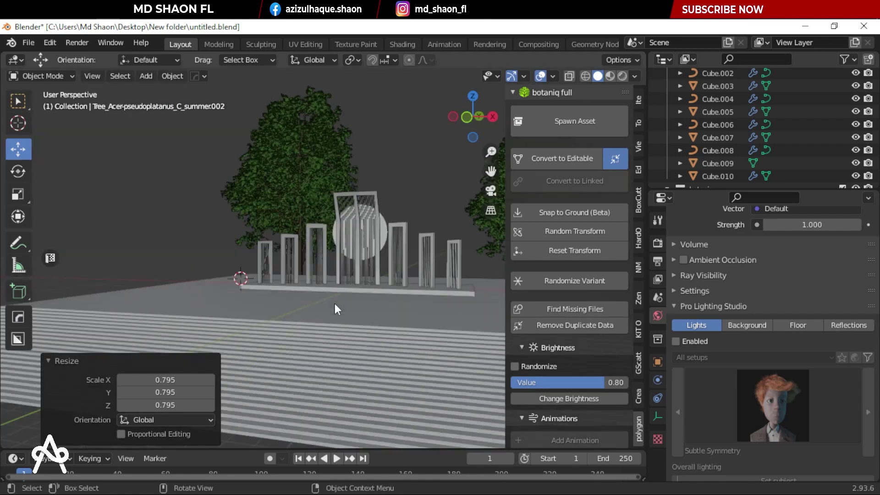
pyautogui.scroll(-3, 335, 304)
# Step: Move the third maple to the left side and check the framing through the camera
pyautogui.press('g')
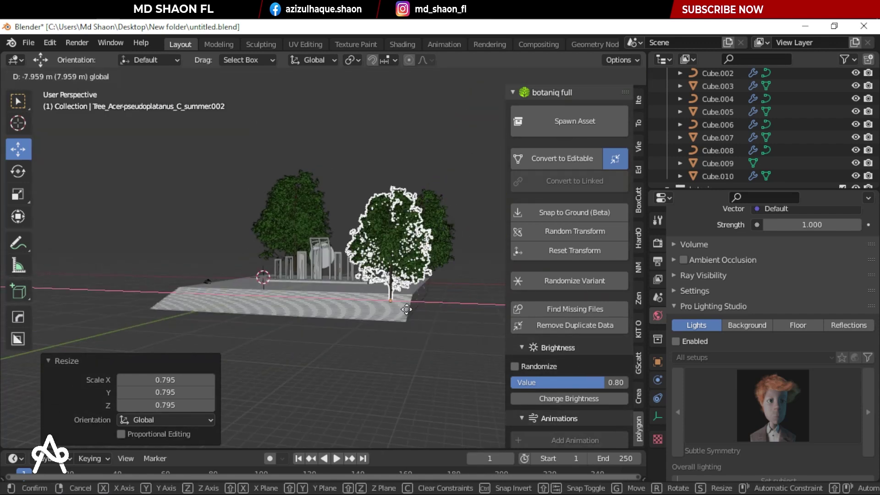
pyautogui.click(403, 310)
pyautogui.press('KP_0')
pyautogui.scroll(2, 403, 316)
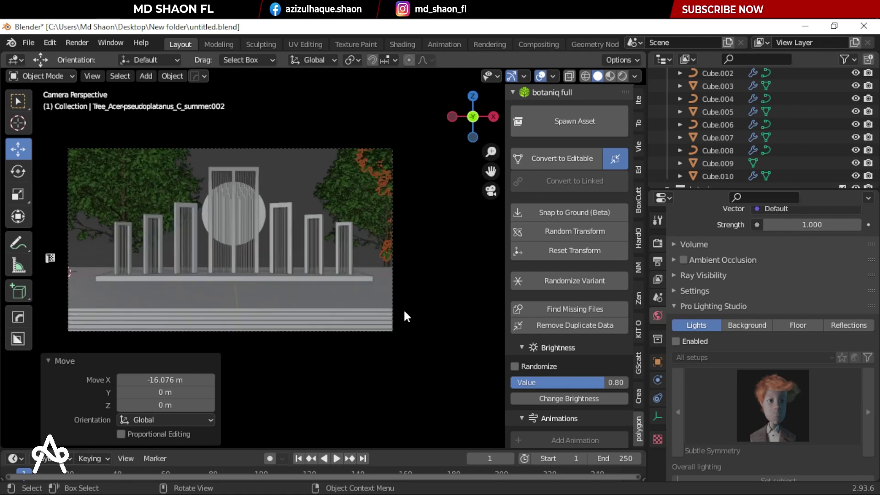
pyautogui.hotkey('alt', 'a')
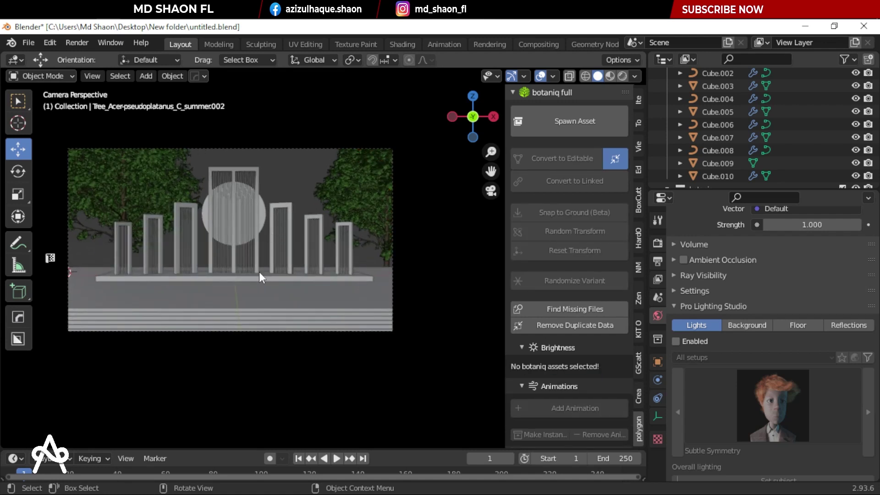
pyautogui.moveTo(259, 271)
pyautogui.keyDown('shift'); pyautogui.mouseDown(button='middle')
pyautogui.moveTo(290, 251)
pyautogui.moveTo(289, 272)
pyautogui.mouseUp(button='middle'); pyautogui.keyUp('shift')
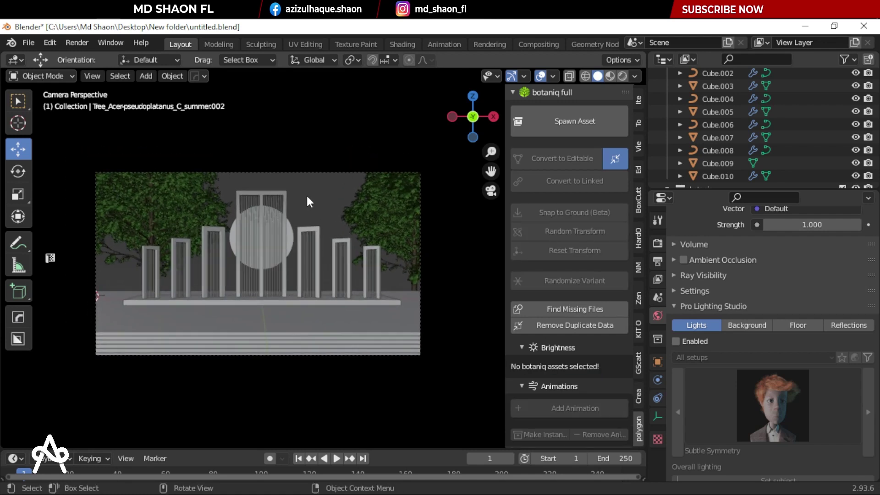
# Step: Preview the red sun and orange ground in rendered shading, then return to solid
pyautogui.press('z')
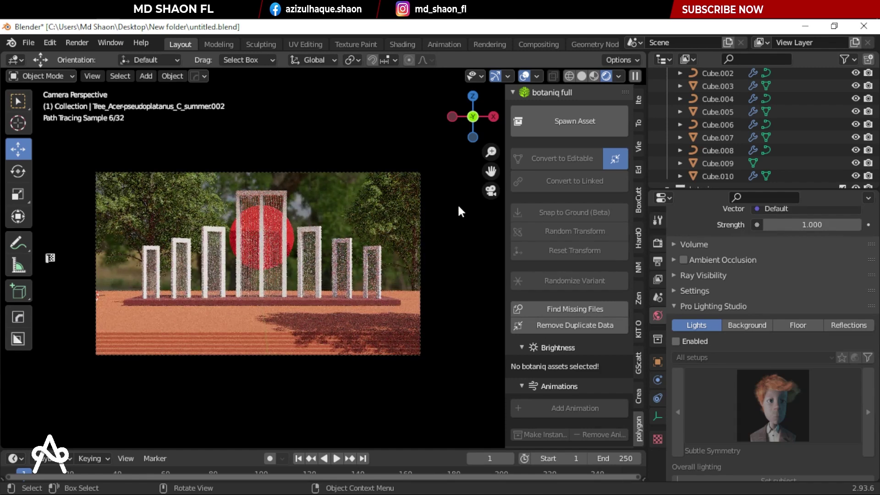
pyautogui.scroll(2, 270, 256)
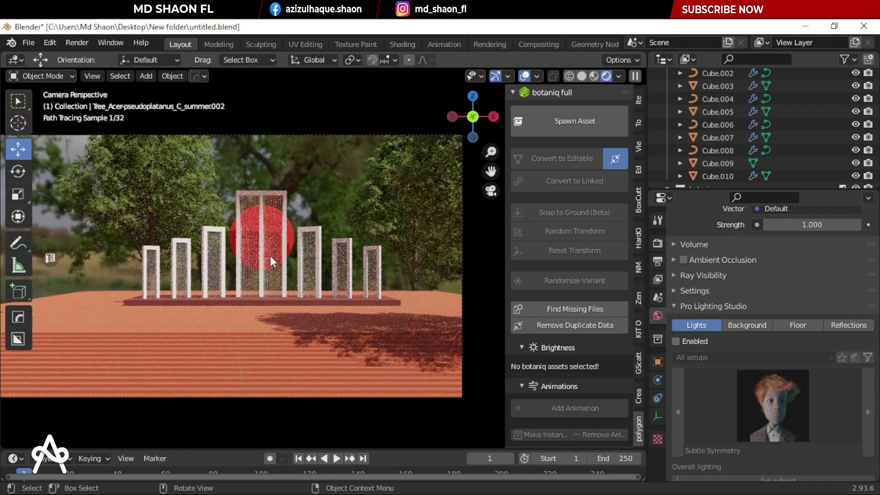
pyautogui.scroll(2, 270, 256)
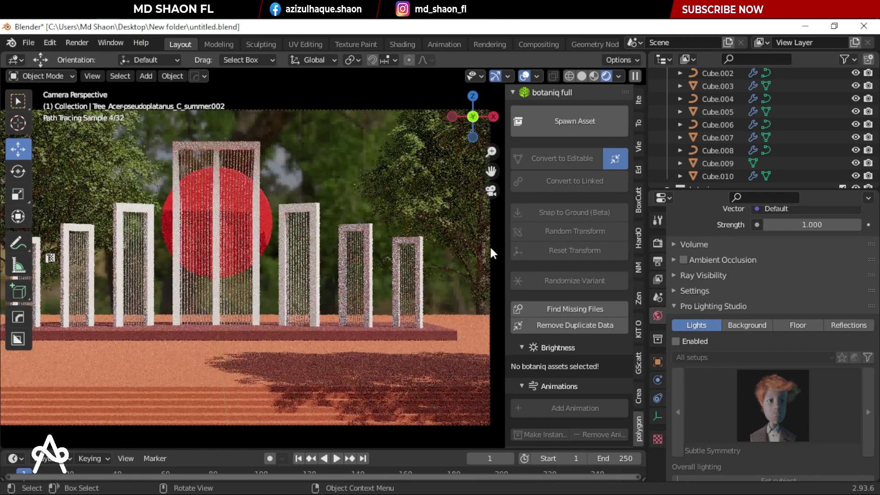
pyautogui.scroll(-2, 334, 269)
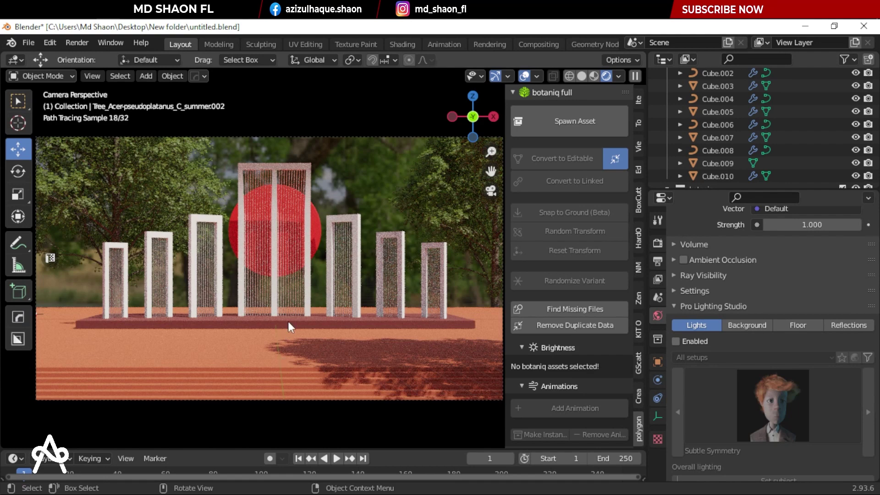
pyautogui.click(577, 78)
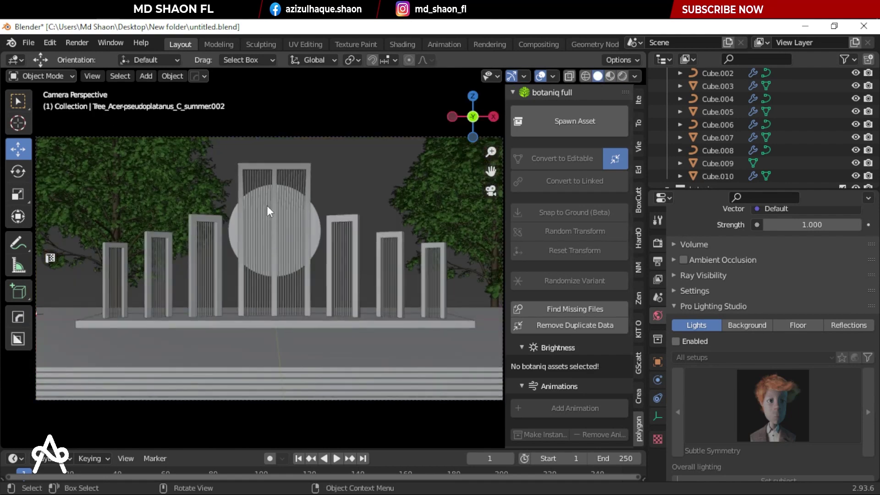
pyautogui.scroll(-3, 265, 275)
pyautogui.moveTo(262, 325)
pyautogui.mouseDown(button='middle')
pyautogui.moveTo(222, 310)
pyautogui.moveTo(356, 308)
pyautogui.mouseUp(button='middle')
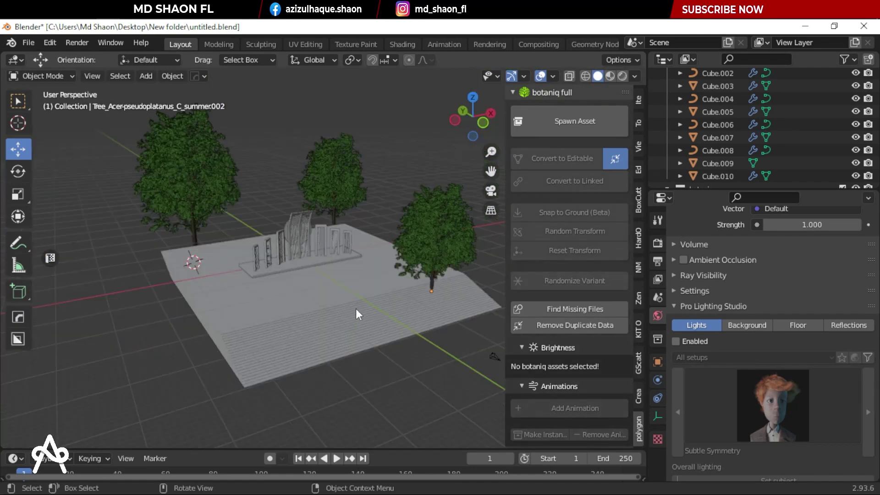
pyautogui.scroll(2, 272, 318)
pyautogui.scroll(-2, 282, 301)
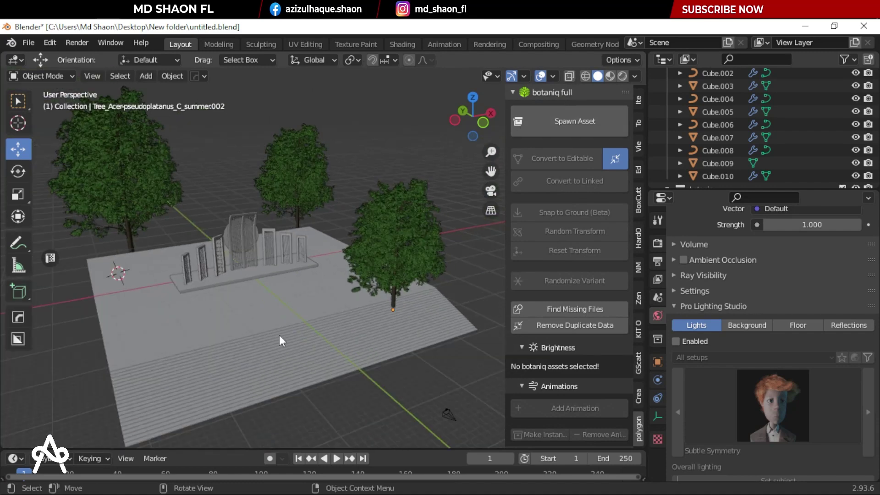
# Step: Select the ground plane, enter Edit Mode and start a loop cut
pyautogui.click(279, 334)
pyautogui.moveTo(280, 337)
pyautogui.mouseDown(button='middle')
pyautogui.moveTo(278, 354)
pyautogui.moveTo(291, 310)
pyautogui.mouseUp(button='middle')
pyautogui.press('Tab')
pyautogui.hotkey('ctrl', 'r')
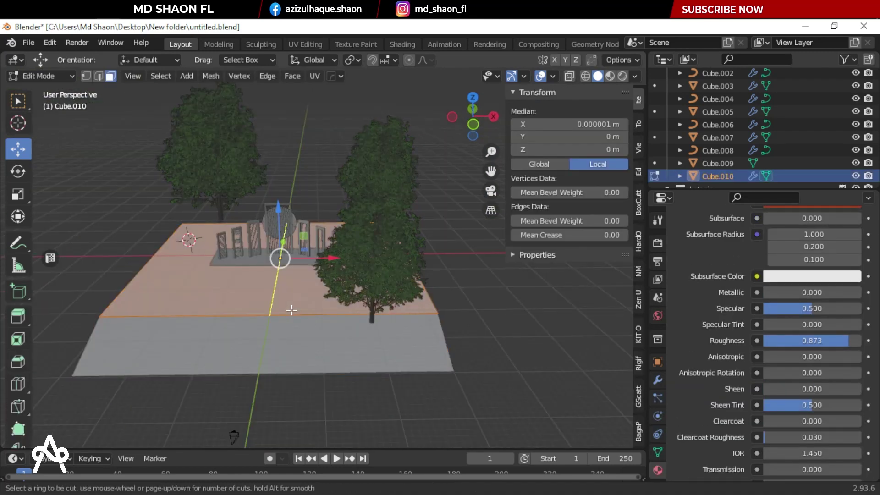
# Step: Add one loop cut, then five evenly spaced loop cuts across the ground
pyautogui.click(275, 314)
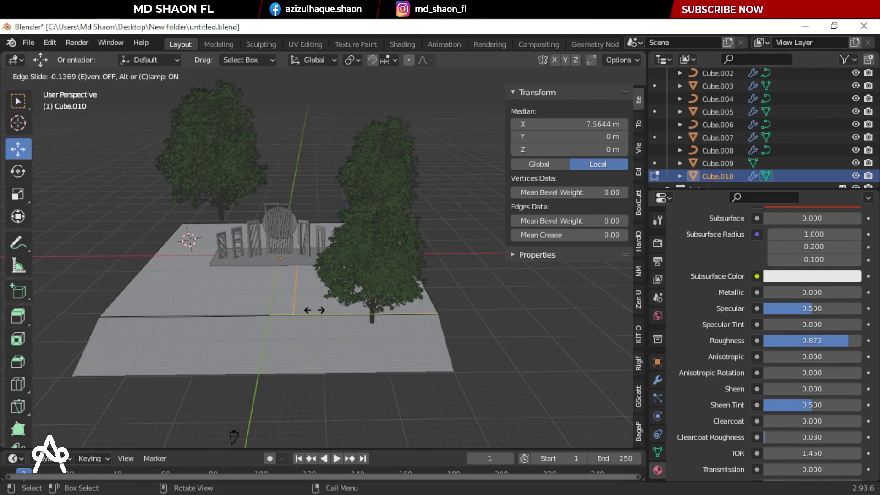
pyautogui.rightClick(349, 315)
pyautogui.click(305, 290)
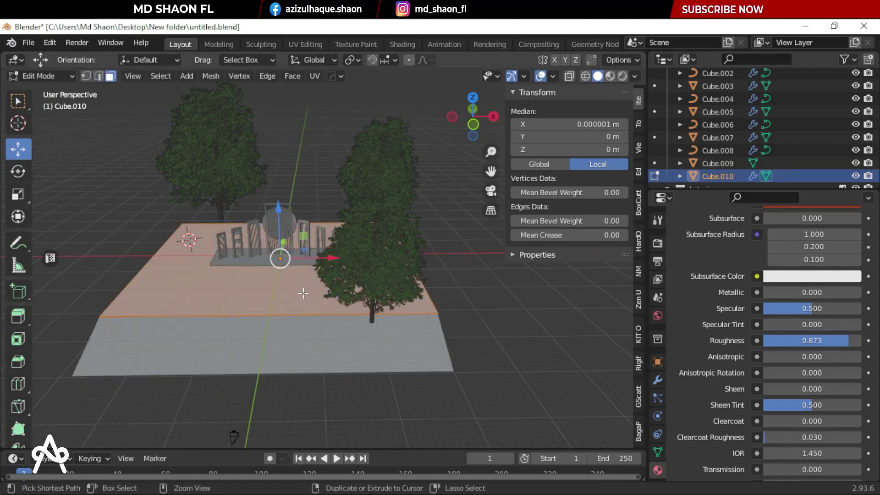
pyautogui.hotkey('ctrl', 'r')
pyautogui.scroll(3, 303, 293)
pyautogui.scroll(1, 302, 293)
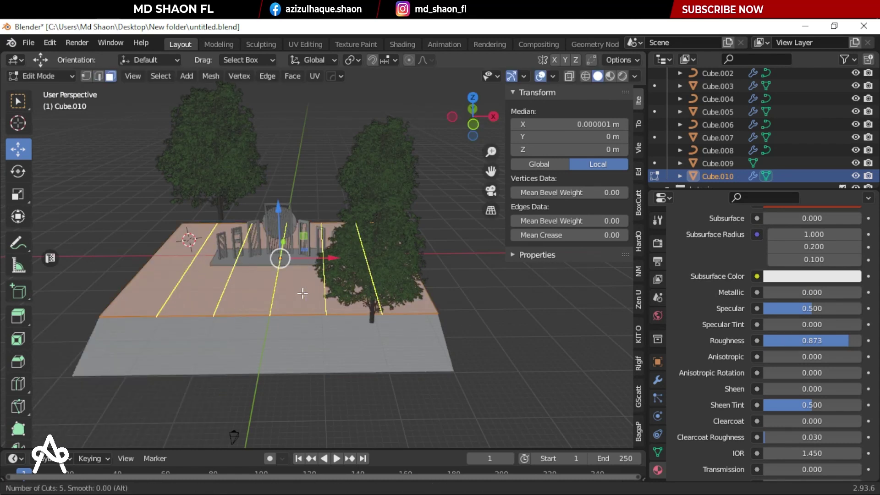
pyautogui.click(302, 294)
pyautogui.rightClick(353, 344)
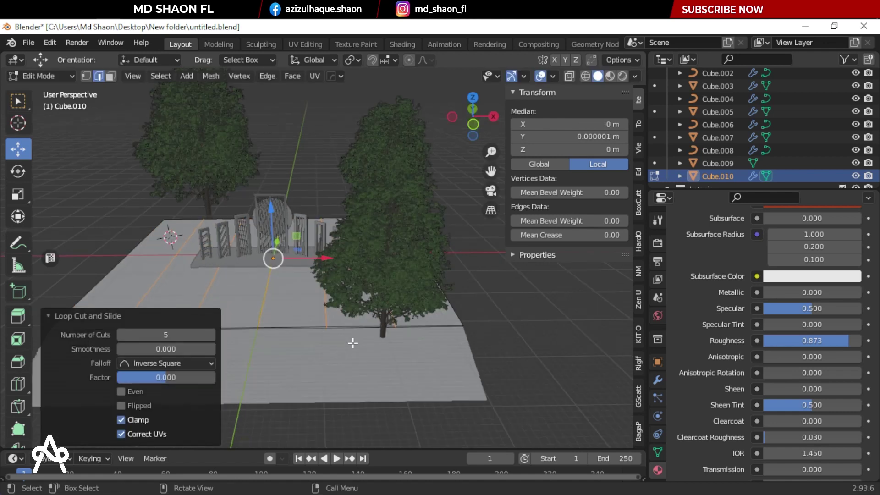
# Step: In face select mode, select two front-to-back strips of the ground
pyautogui.moveTo(352, 344); pyautogui.dragTo(147, 159, button='middle')
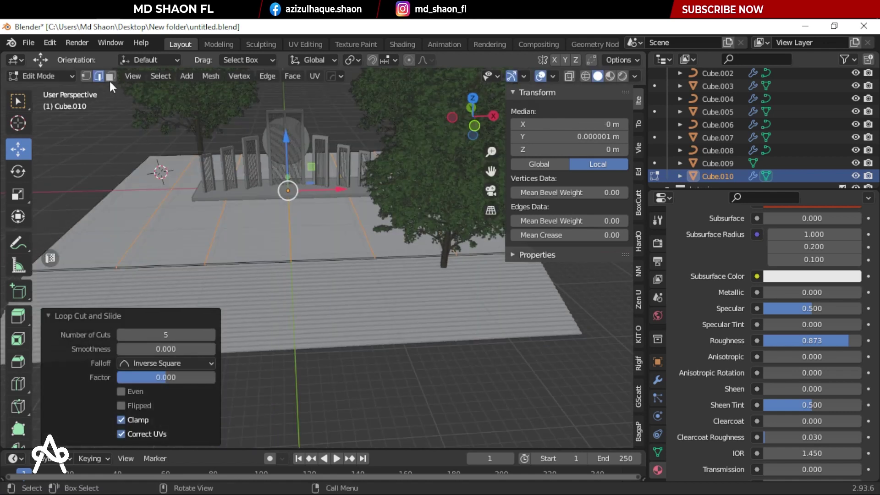
pyautogui.click(111, 76)
pyautogui.keyDown('alt'); pyautogui.click(160, 264); pyautogui.keyUp('alt')
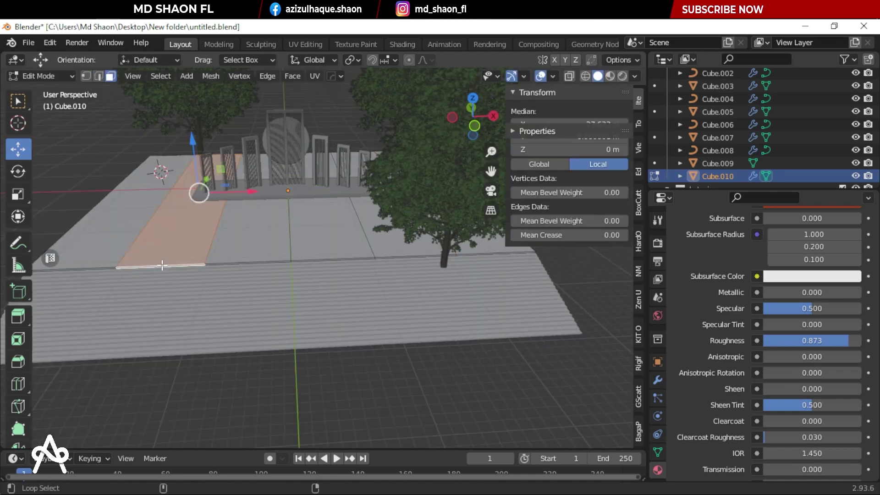
pyautogui.keyDown('alt'); pyautogui.keyDown('shift'); pyautogui.click(390, 243); pyautogui.keyUp('shift'); pyautogui.keyUp('alt')
pyautogui.moveTo(390, 243); pyautogui.dragTo(362, 238, button='middle')
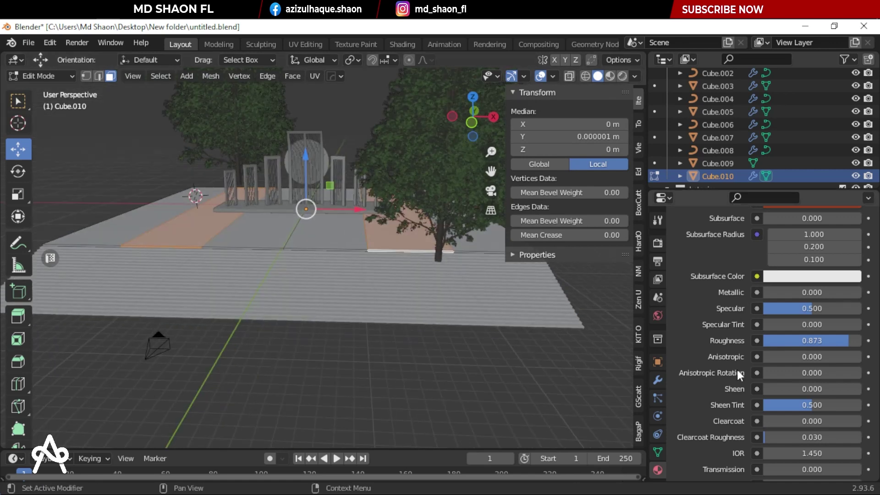
pyautogui.scroll(10, 737, 369)
# Step: Assign the strips a new Material.001 in a second slot, keeping its base colour white
pyautogui.click(865, 218)
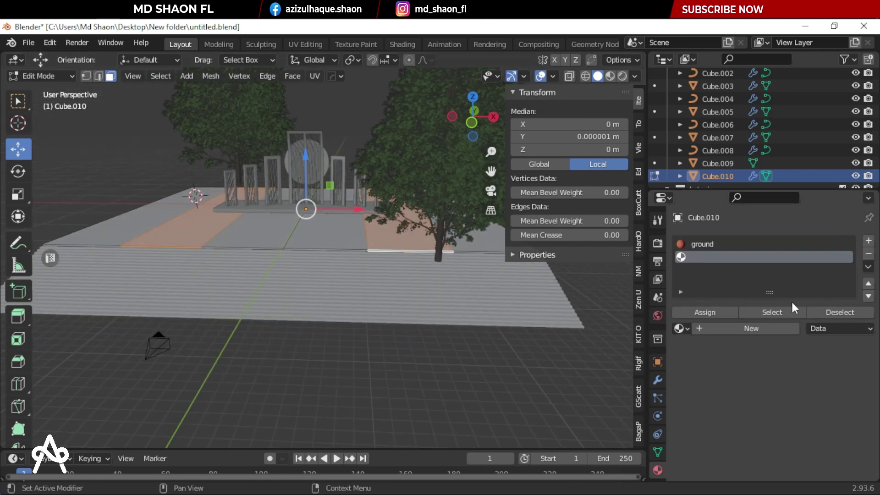
pyautogui.click(769, 327)
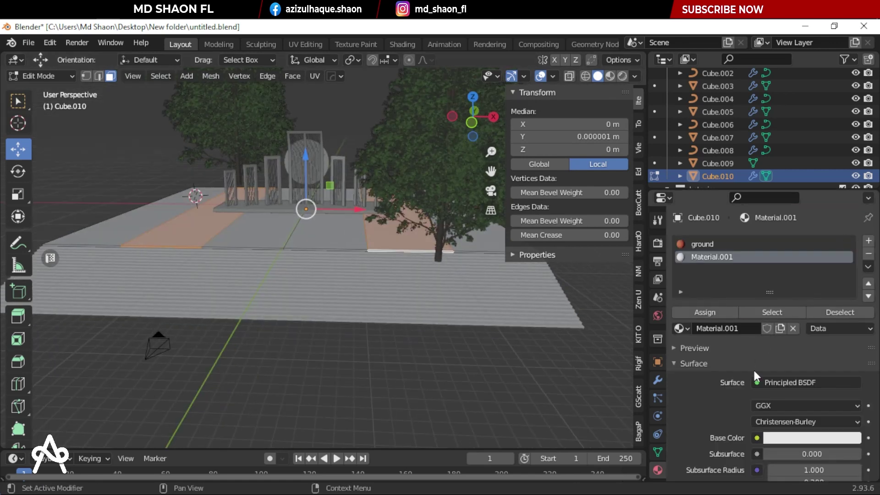
pyautogui.click(802, 441)
pyautogui.moveTo(798, 306); pyautogui.dragTo(775, 308)
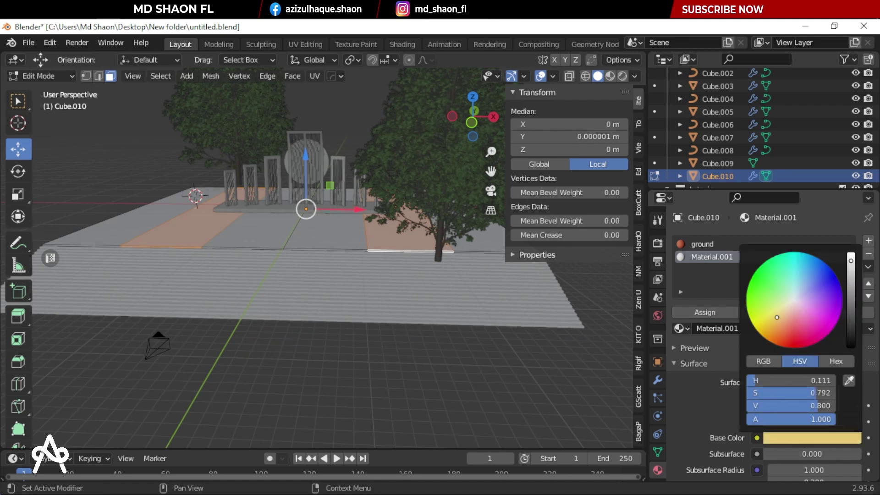
pyautogui.press('Escape')
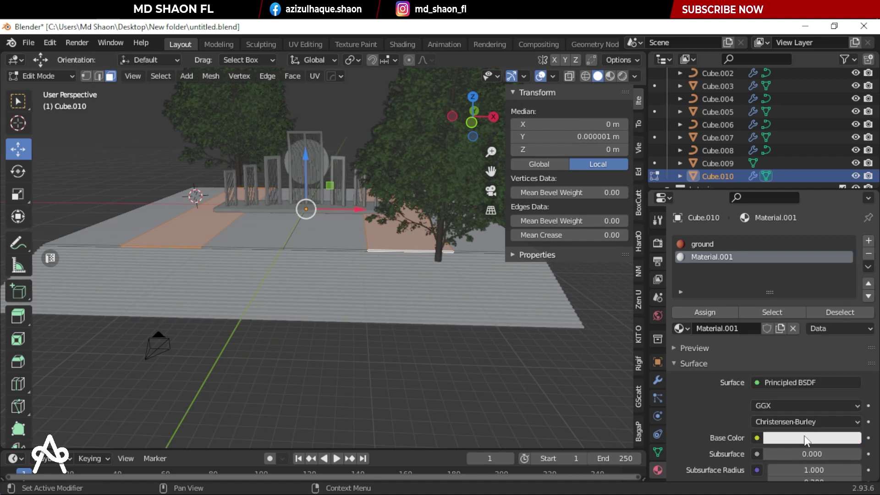
# Step: Preview the white-striped orange ground rendered through the camera, then triangulate the ground mesh
pyautogui.press('Tab')
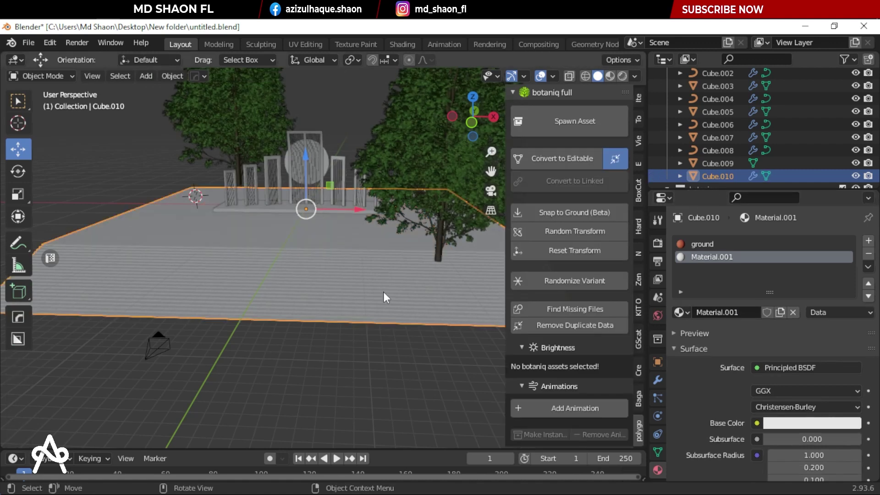
pyautogui.press('z')
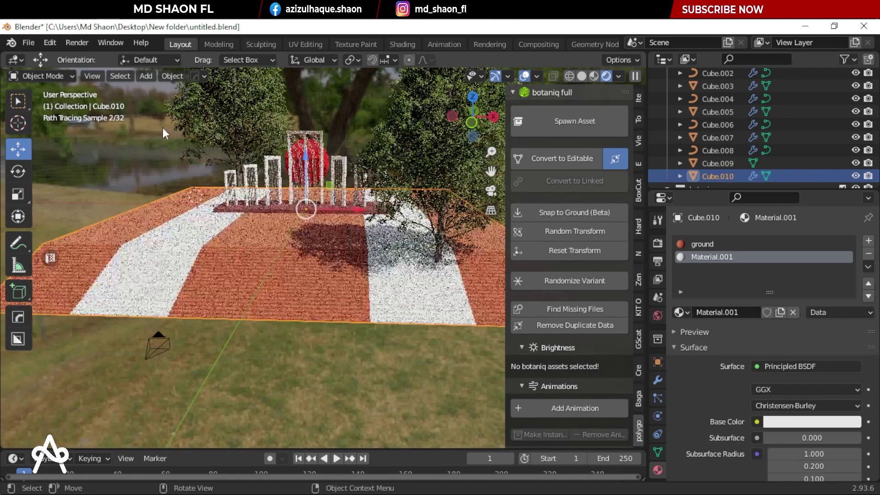
pyautogui.press('KP_0')
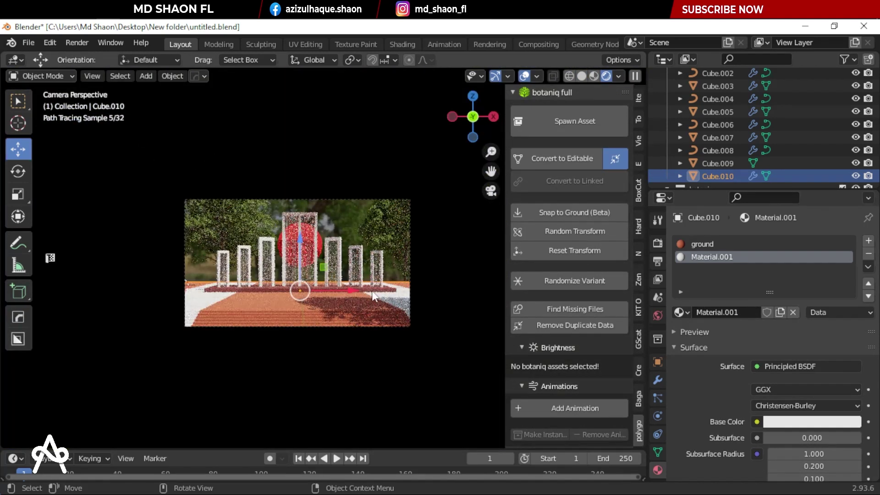
pyautogui.scroll(3, 372, 290)
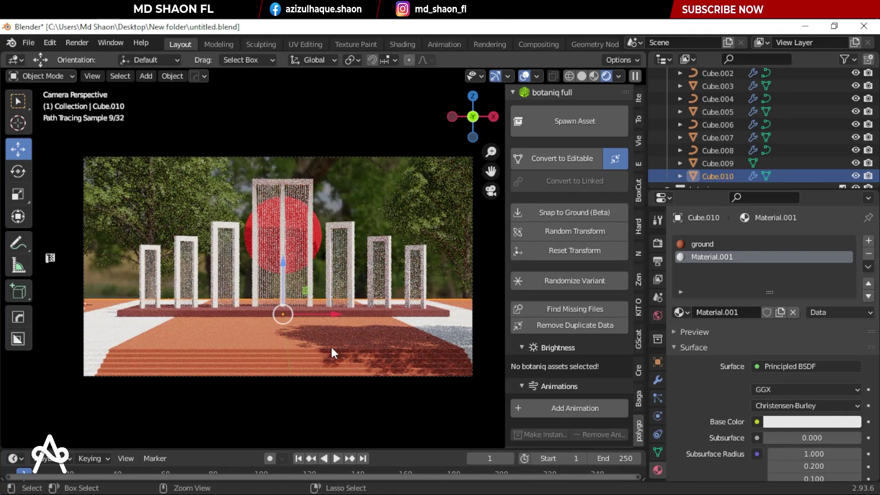
pyautogui.press('z')
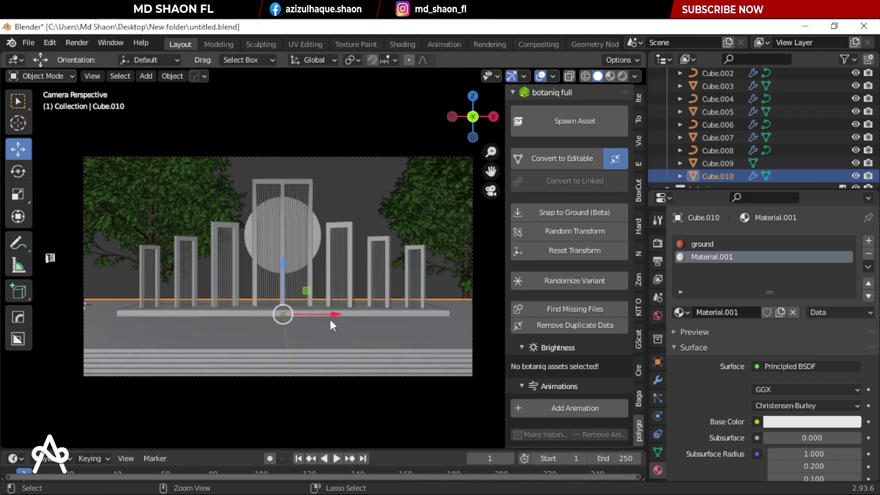
pyautogui.press('Tab')
pyautogui.hotkey('ctrl', 't')
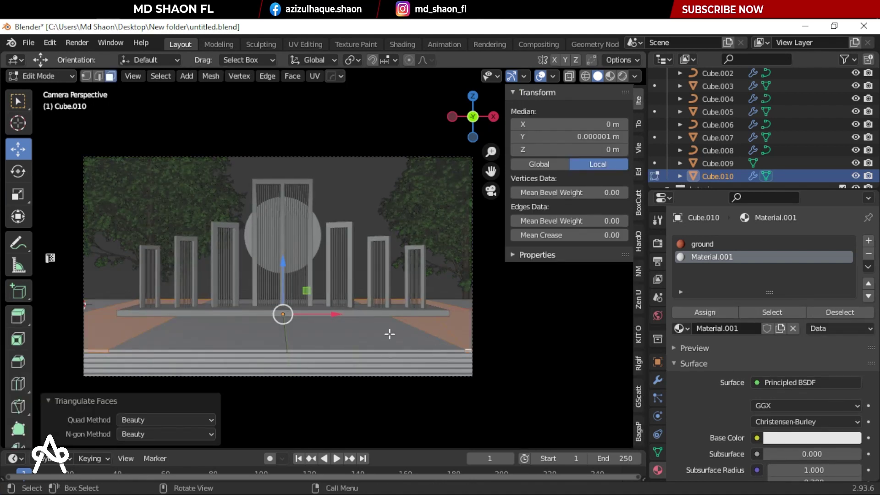
# Step: Undo the triangulation and add two centred loop cuts across the ground
pyautogui.moveTo(346, 325); pyautogui.dragTo(348, 329, button='middle')
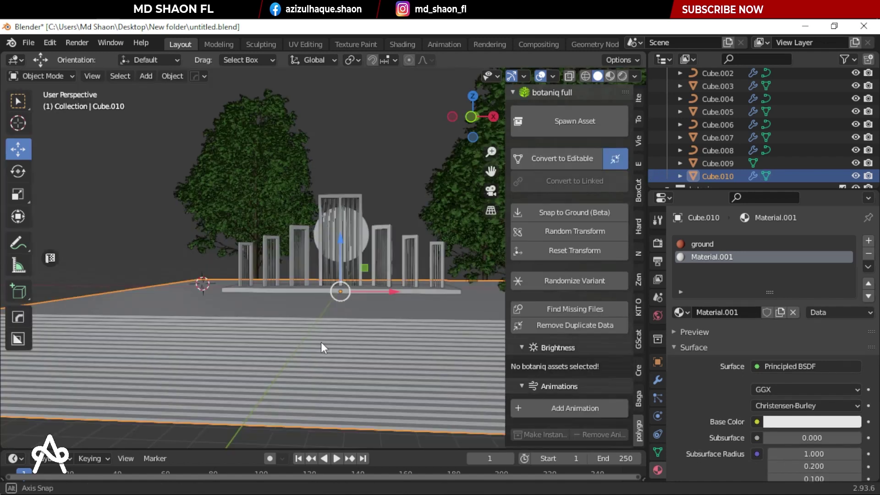
pyautogui.hotkey('ctrl', 't')
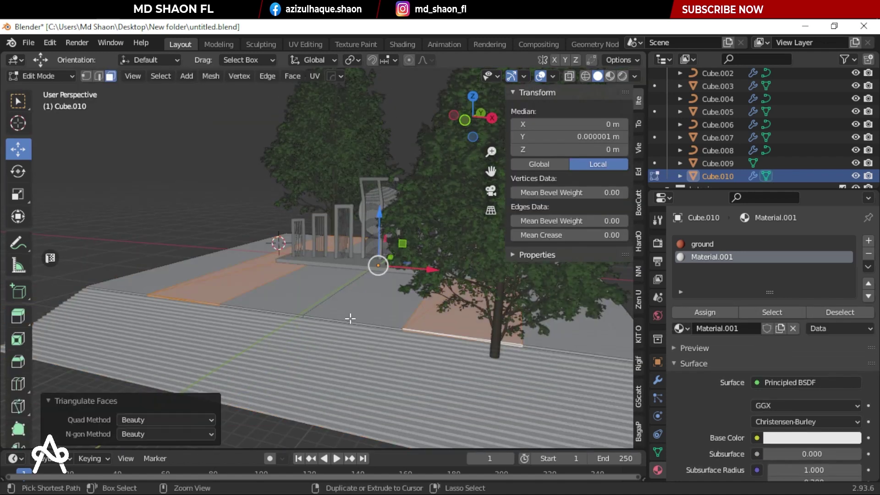
pyautogui.hotkey('ctrl', 'z')
pyautogui.hotkey('ctrl', 'r')
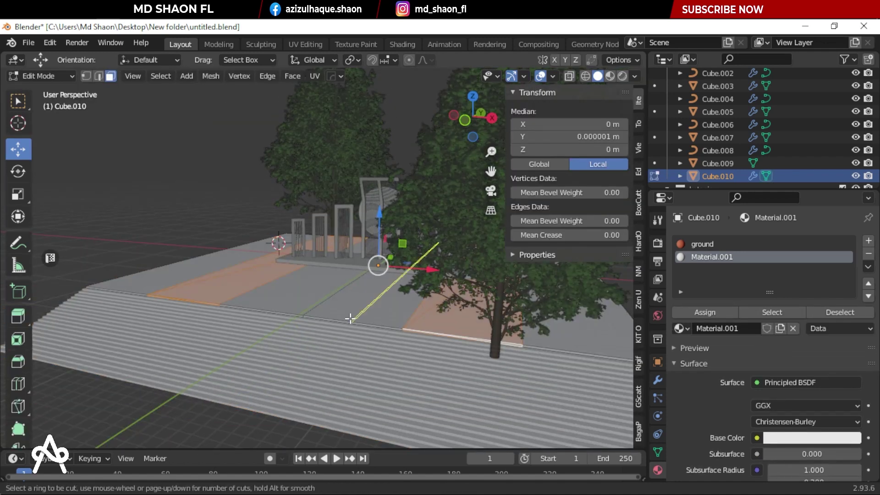
pyautogui.click(350, 318)
pyautogui.rightClick(351, 318)
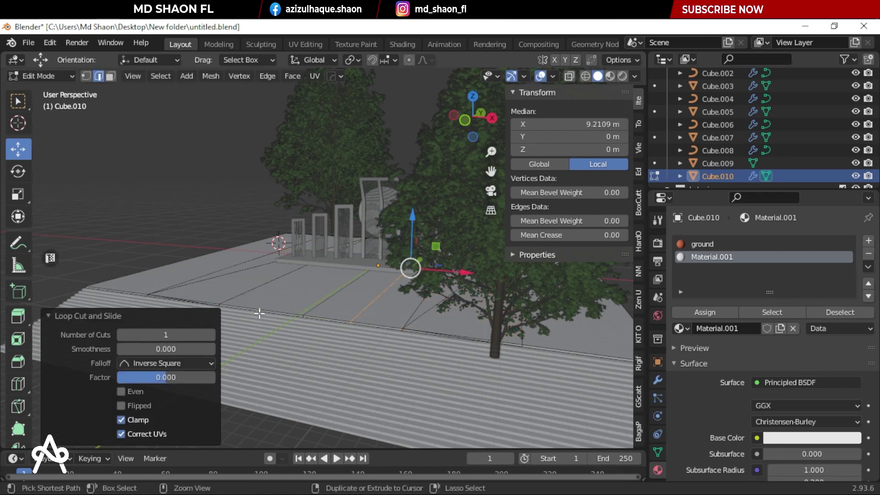
pyautogui.hotkey('ctrl', 'r')
pyautogui.click(259, 310)
pyautogui.rightClick(269, 329)
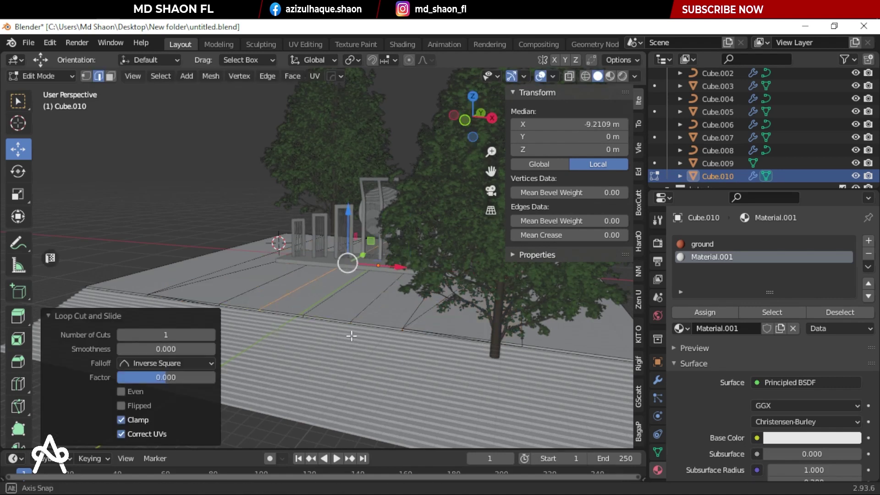
# Step: Return to Object Mode and view the striped ground in rendered shading
pyautogui.moveTo(269, 329); pyautogui.dragTo(358, 326, button='middle')
pyautogui.scroll(5, 358, 326)
pyautogui.press('Tab')
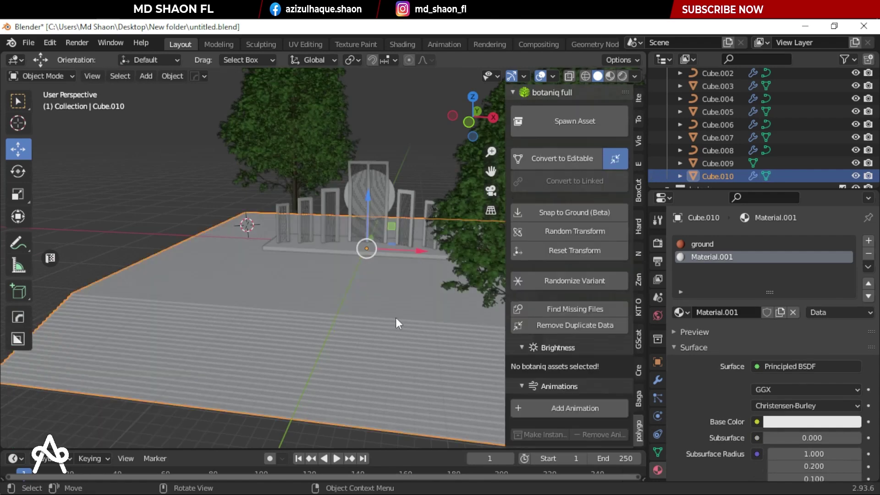
pyautogui.press('z')
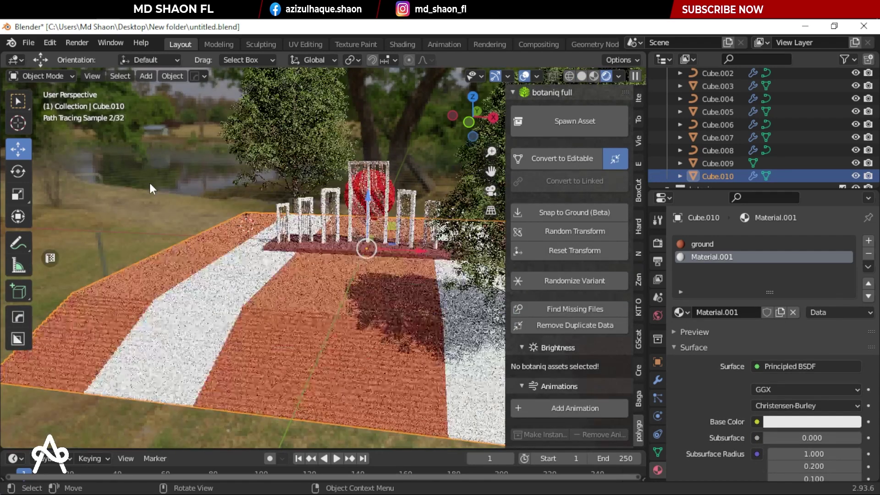
# Step: Check the render through the camera, front and right views, ending in solid camera view
pyautogui.press('KP_0')
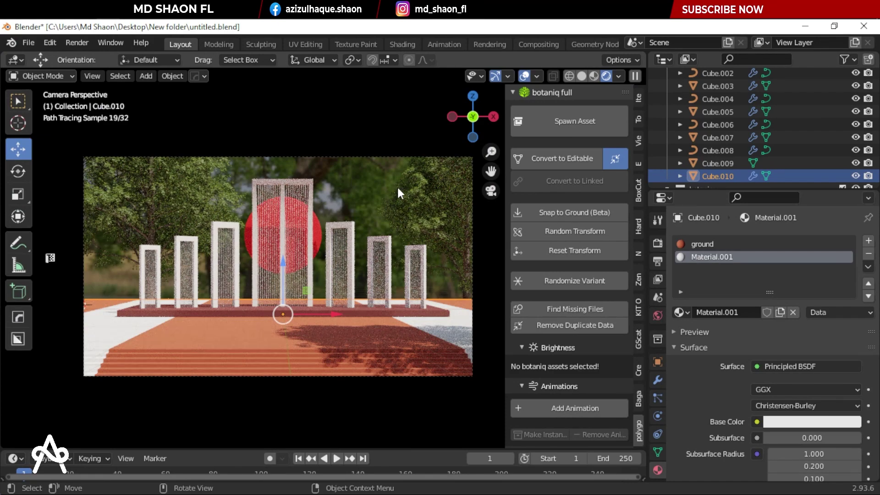
pyautogui.press('n')
pyautogui.scroll(2, 373, 240)
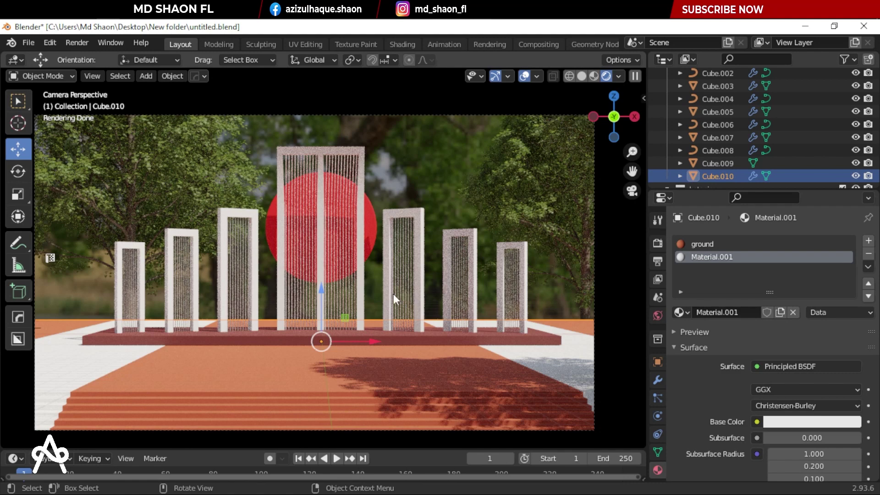
pyautogui.press('KP_1')
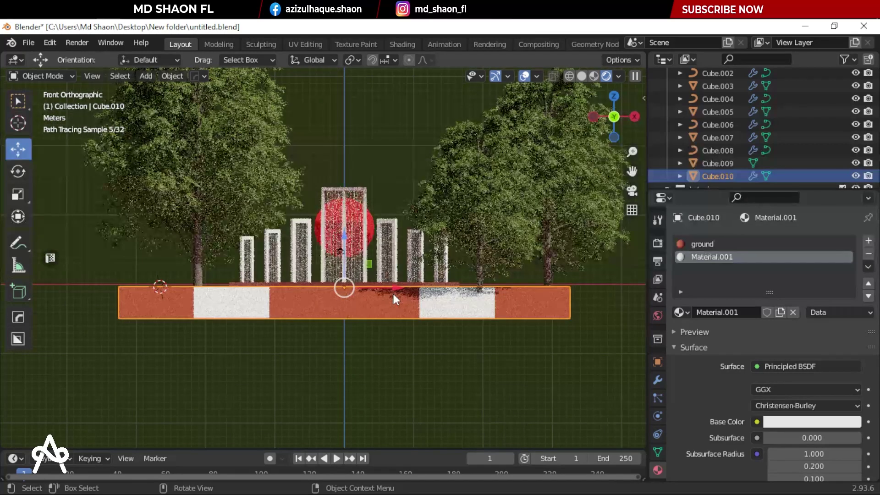
pyautogui.press('KP_3')
pyautogui.press('KP_1')
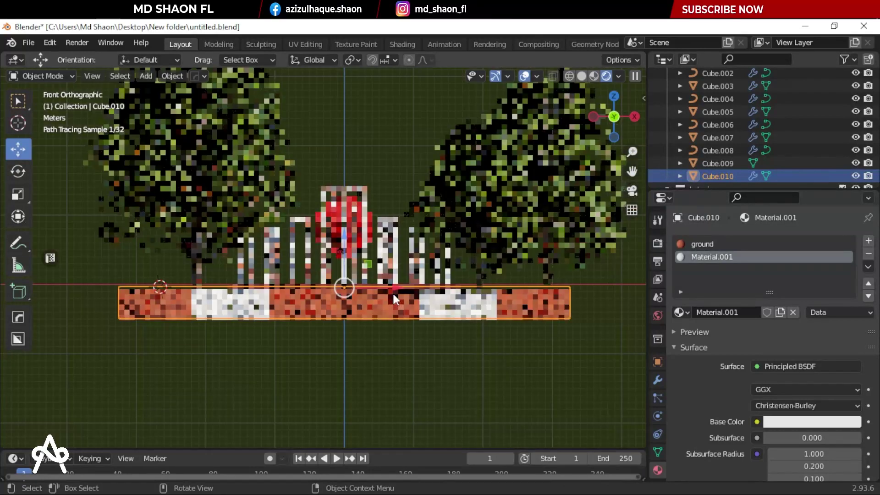
pyautogui.press('KP_0')
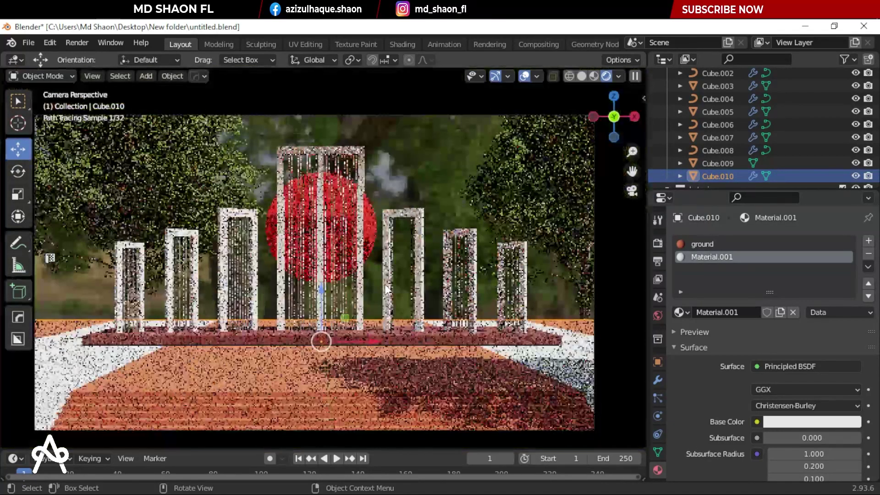
pyautogui.press('z')
pyautogui.click(444, 261)
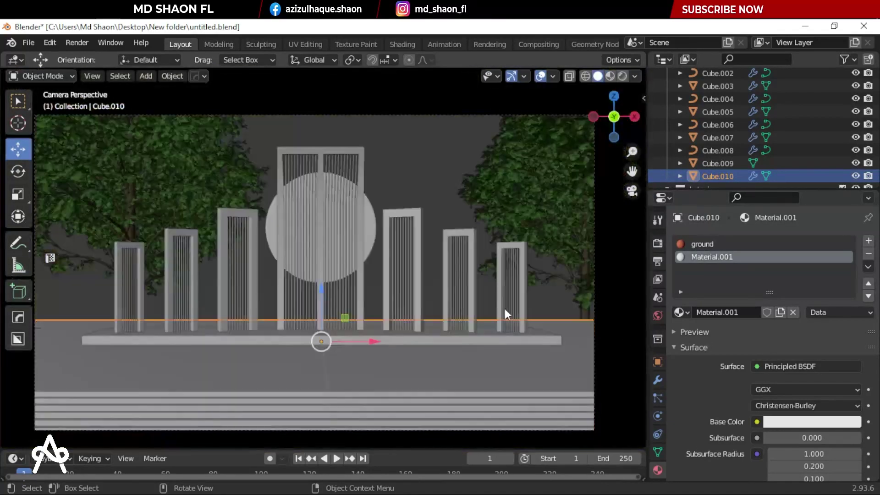
# Step: Widen the central gate to 1.151 along X
pyautogui.click(356, 292)
pyautogui.press('s')
pyautogui.press('x')
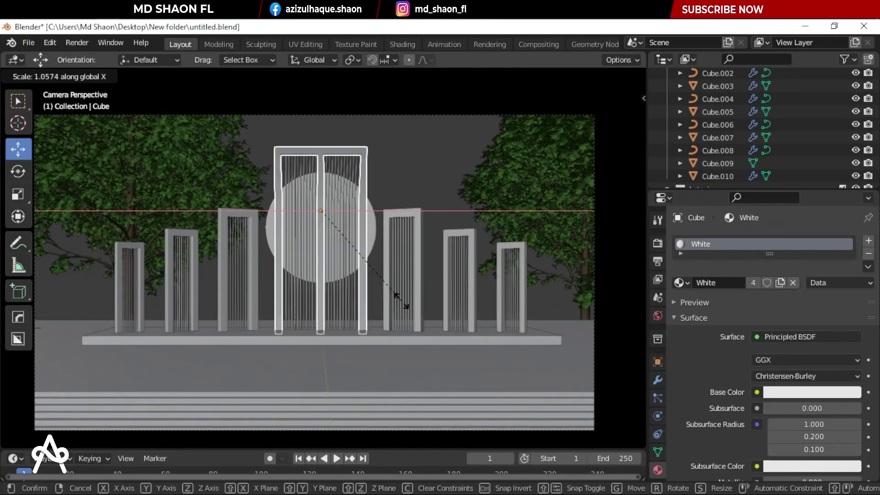
pyautogui.click(417, 300)
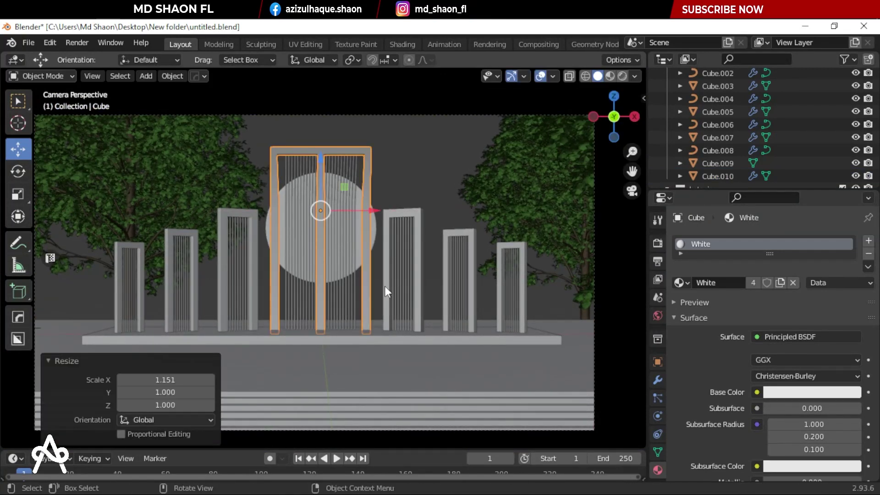
# Step: Shift the side pillars about 0.57 m outward along X, save, and switch to rendered shading
pyautogui.moveTo(381, 286); pyautogui.dragTo(529, 306)
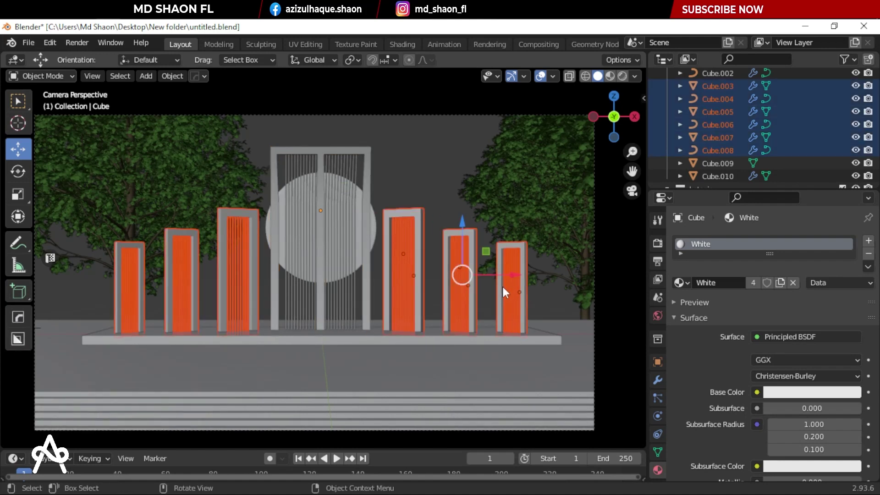
pyautogui.moveTo(511, 273); pyautogui.dragTo(504, 274)
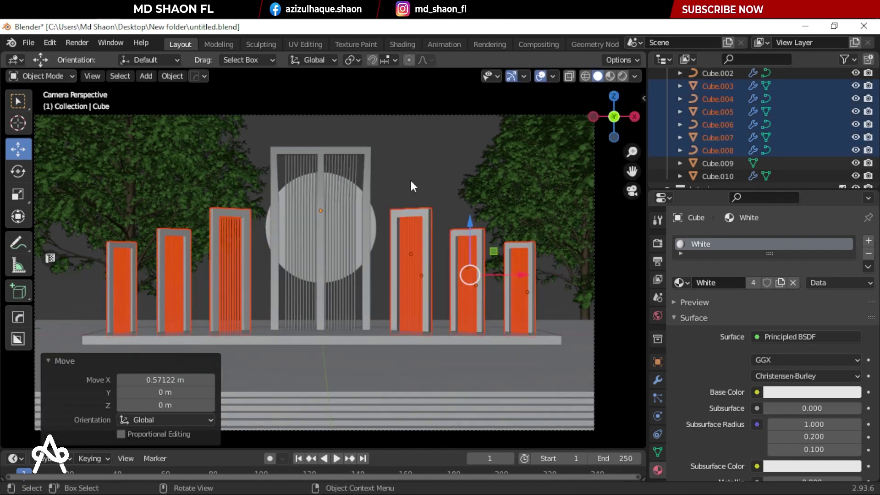
pyautogui.click(397, 199)
pyautogui.hotkey('ctrl', 's')
pyautogui.press('z')
pyautogui.click(397, 181)
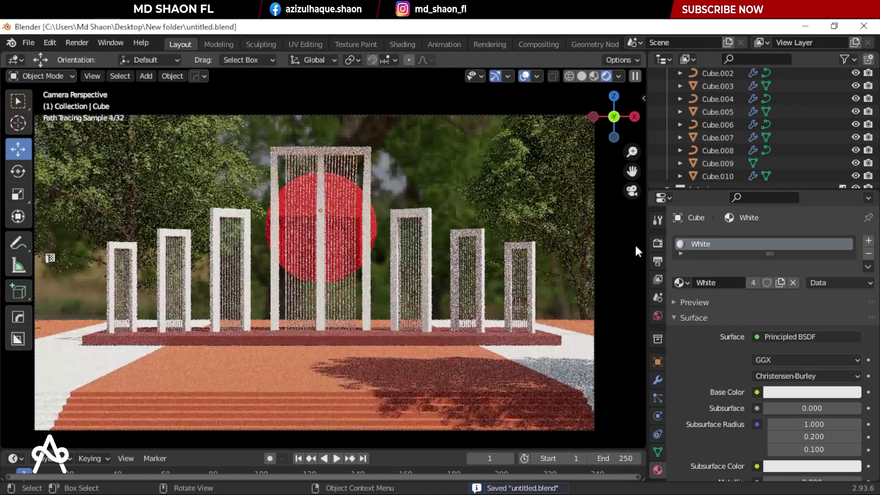
# Step: Enable Viewport denoising under Sampling > Denoising in the Cycles render settings
pyautogui.click(657, 245)
pyautogui.click(690, 390)
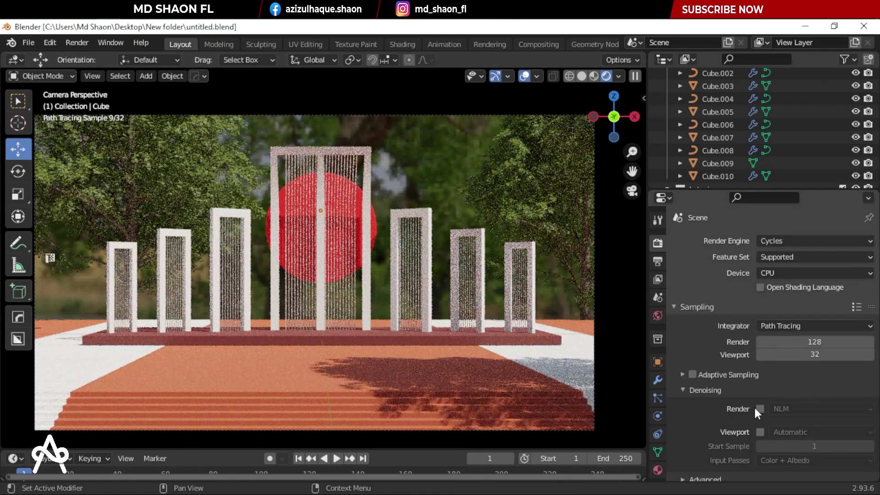
pyautogui.click(757, 430)
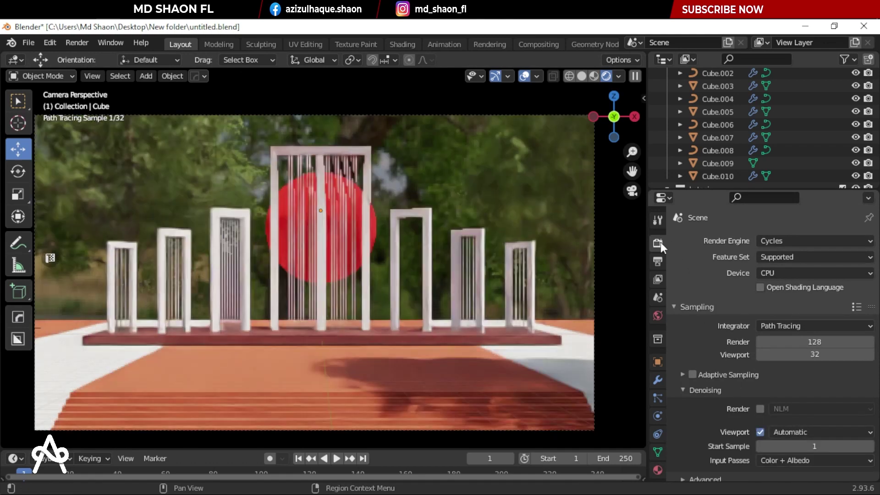